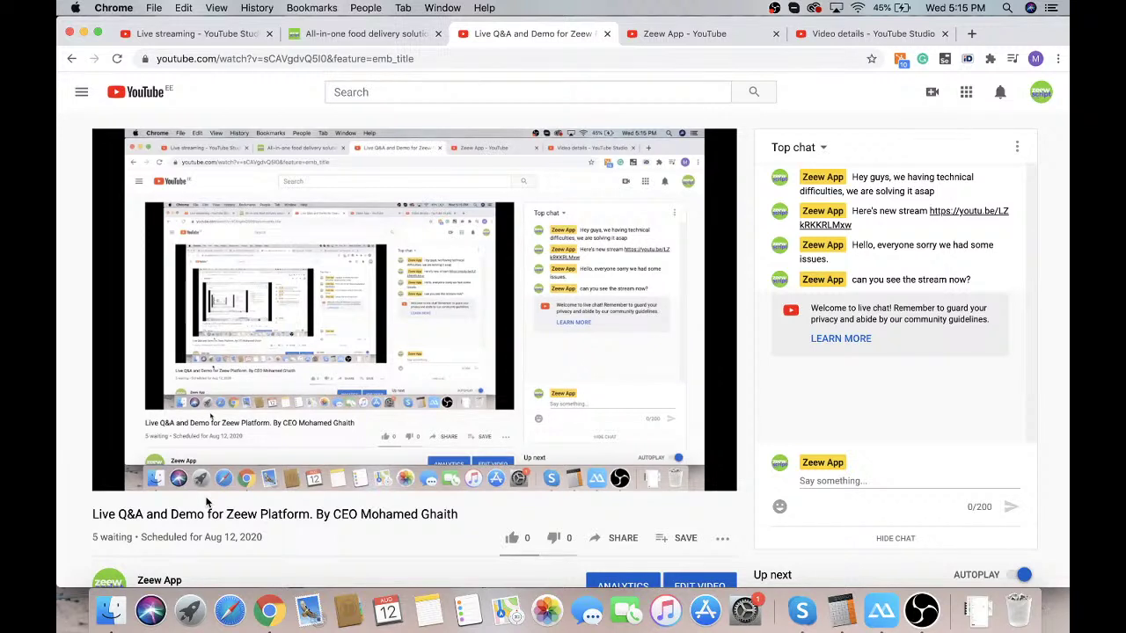
# Scroll up and down through the YouTube live Q&A stream page
pyautogui.moveTo(176, 396)
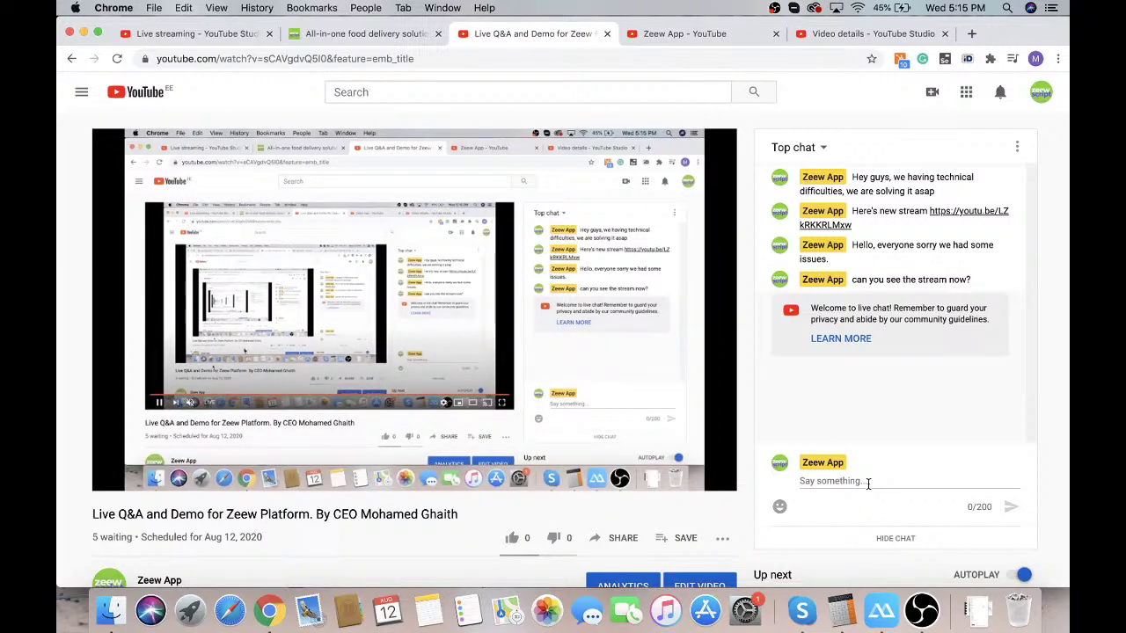
pyautogui.scroll(-5, 599, 501)
pyautogui.scroll(5, 599, 500)
pyautogui.scroll(-2, 598, 501)
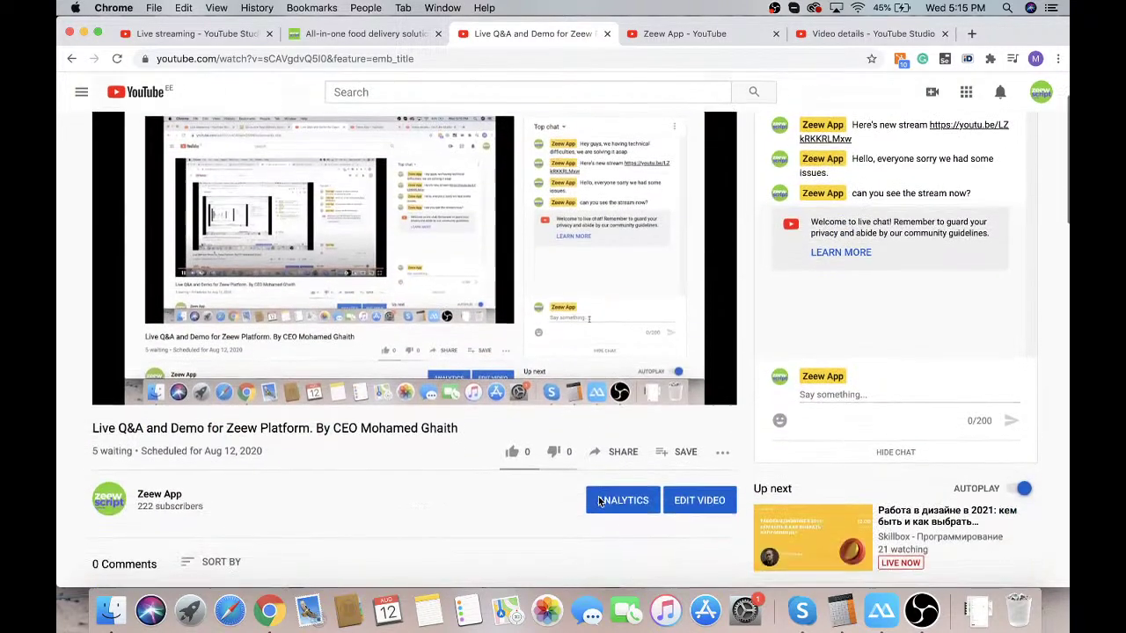
pyautogui.scroll(-3, 598, 501)
pyautogui.scroll(4, 598, 501)
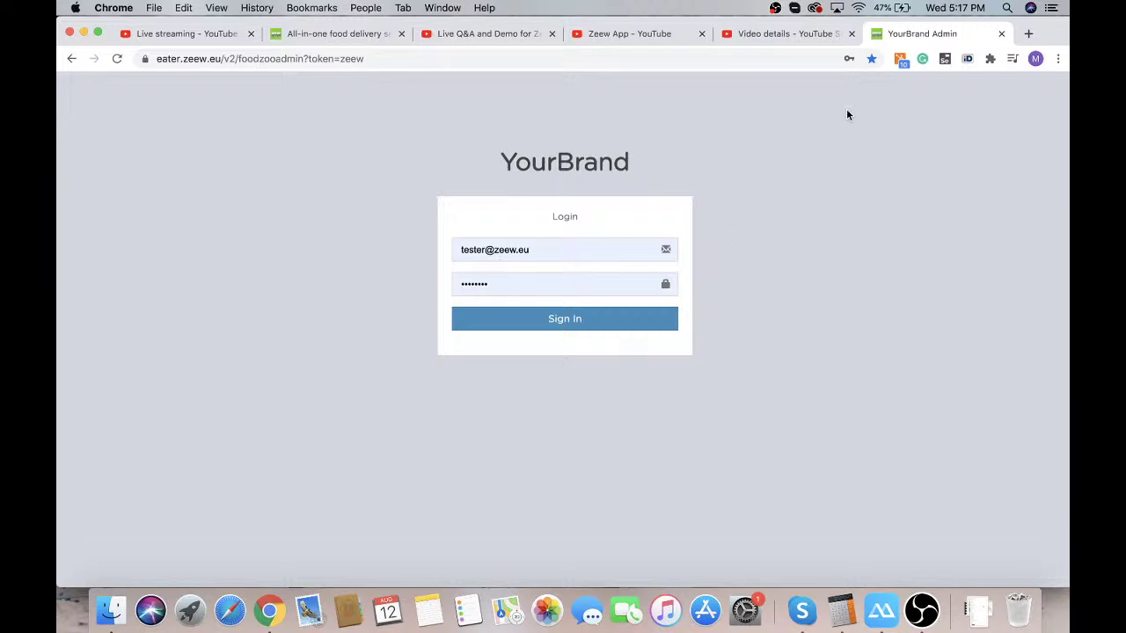
# Load the zeew.eu website in a new browser tab
pyautogui.click(1027, 34)
pyautogui.write('z')
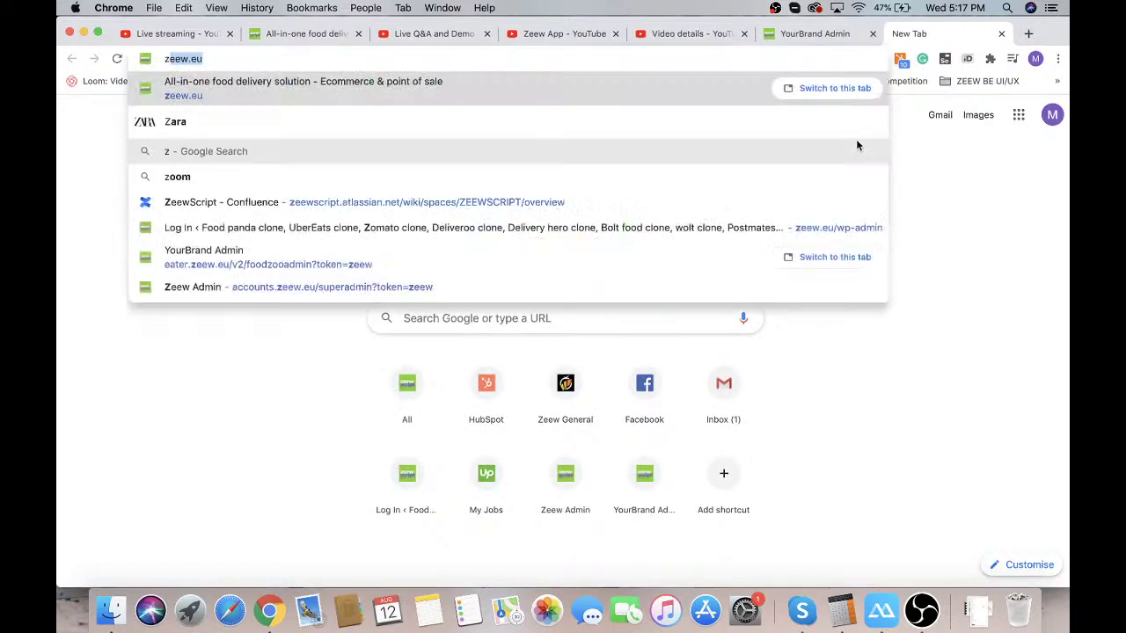
pyautogui.write('eew')
pyautogui.press('Return')
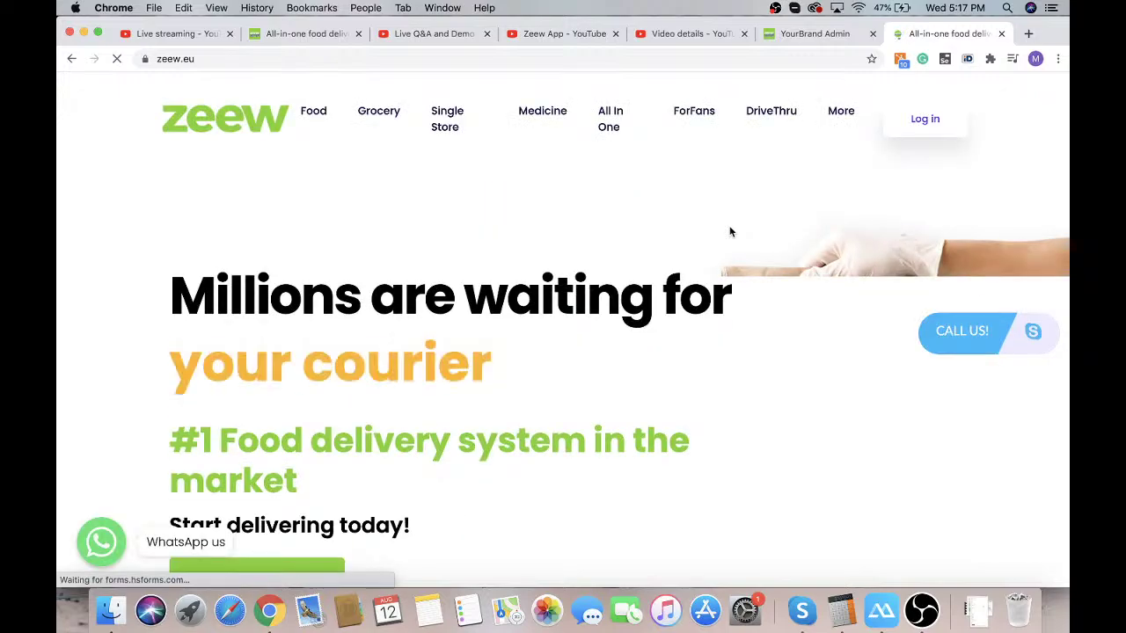
# Open Live demos and bring the pricing plans into view: Basic $99, Pro $399, Gold $599
pyautogui.scroll(-20, 533, 322)
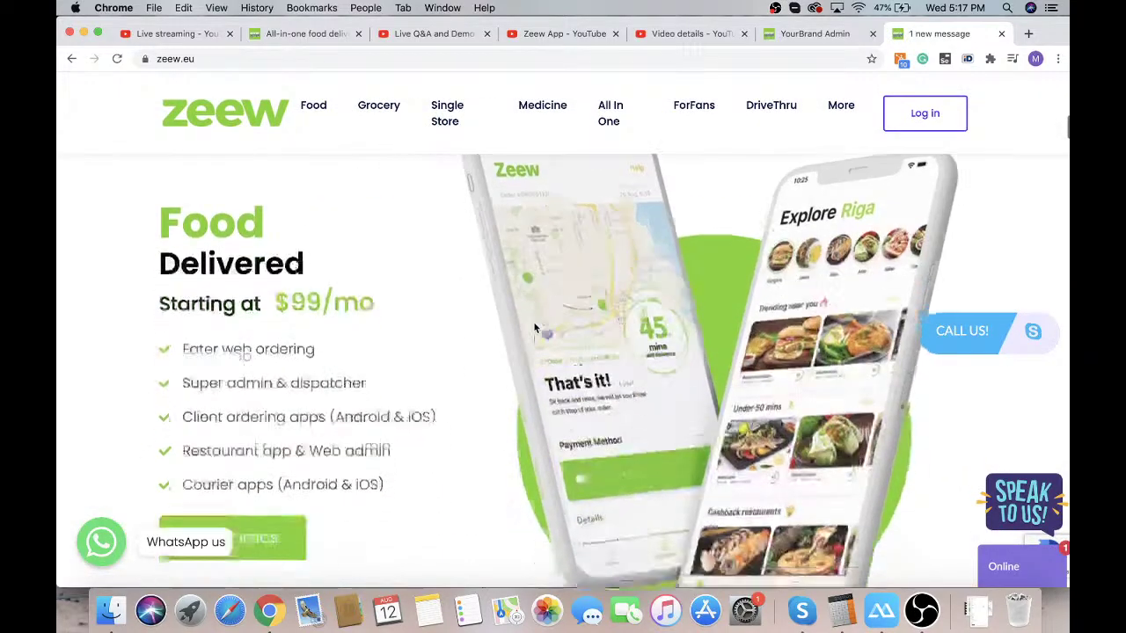
pyautogui.scroll(-5, 533, 321)
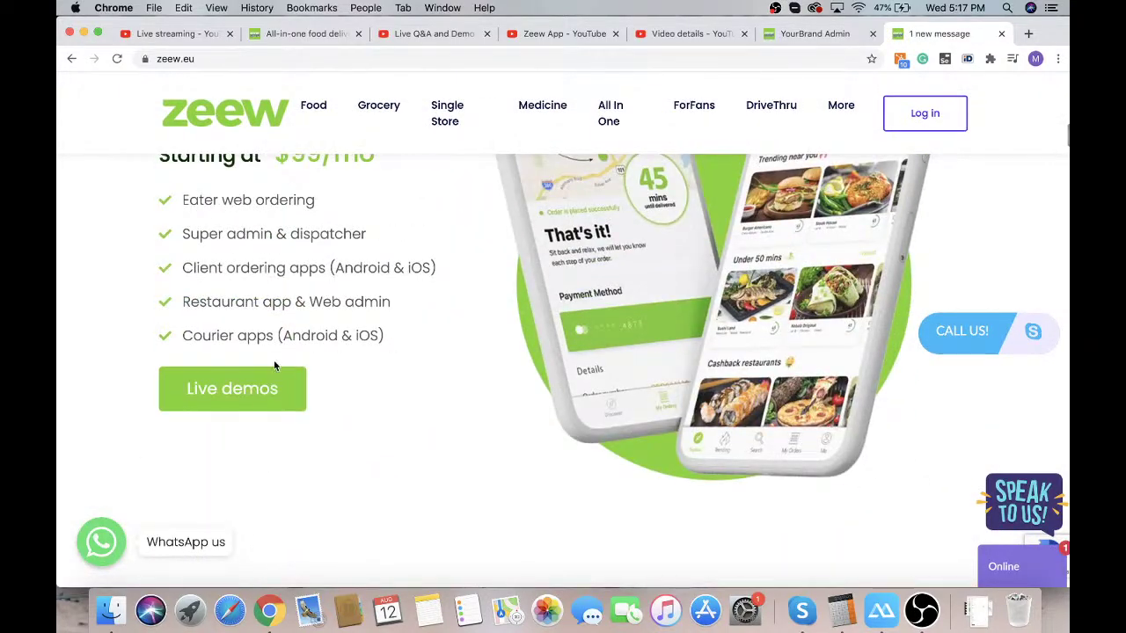
pyautogui.click(259, 384)
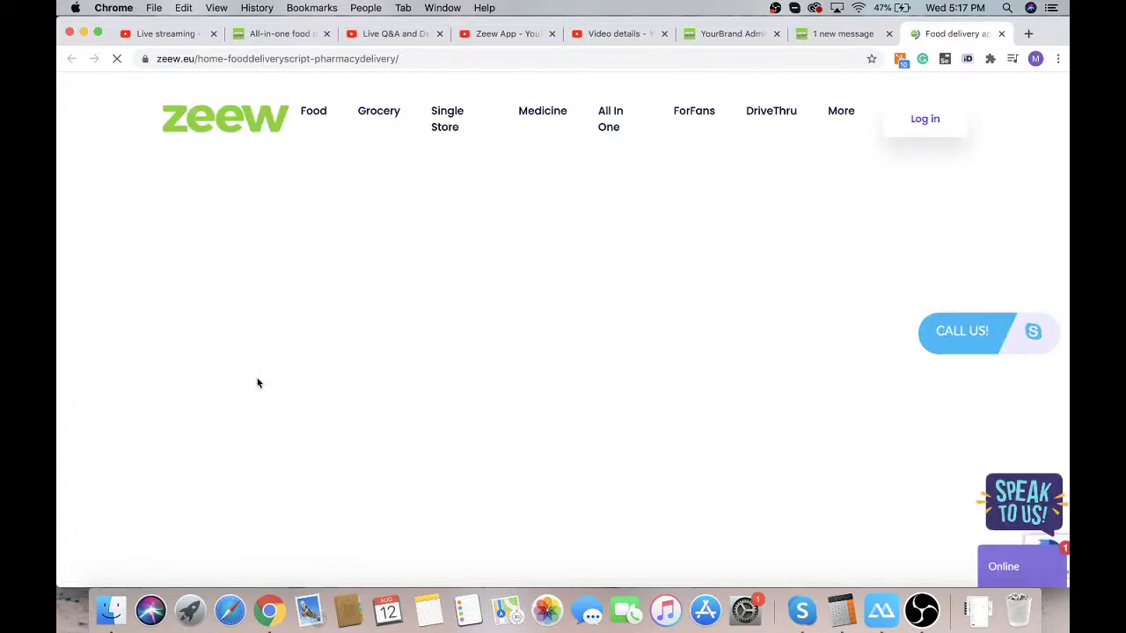
pyautogui.scroll(-20, 256, 378)
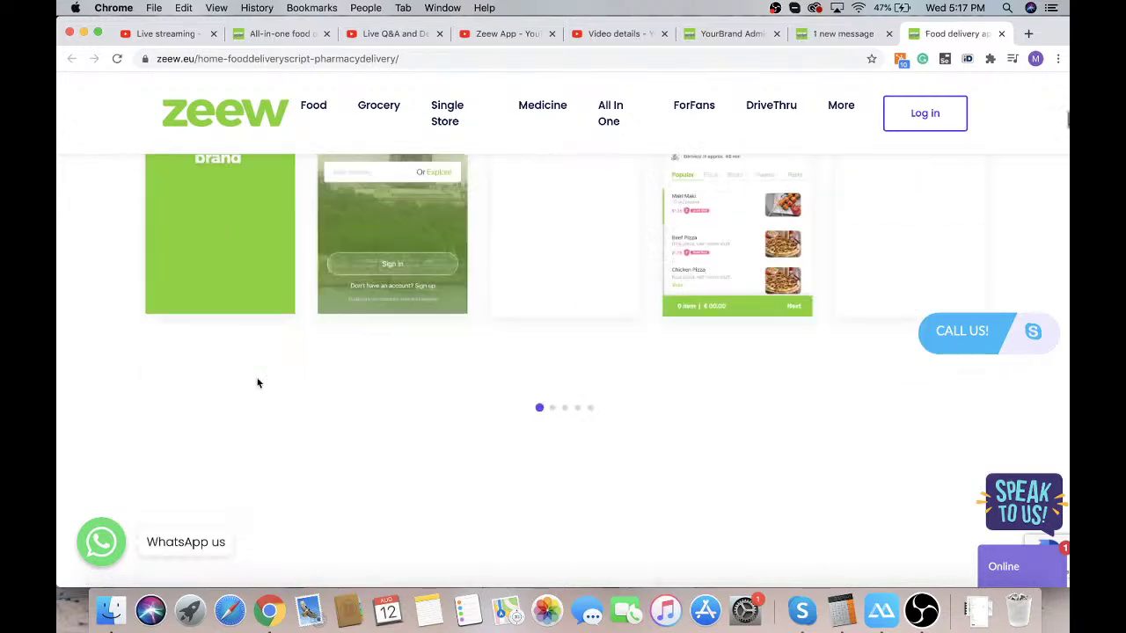
pyautogui.scroll(-15, 258, 382)
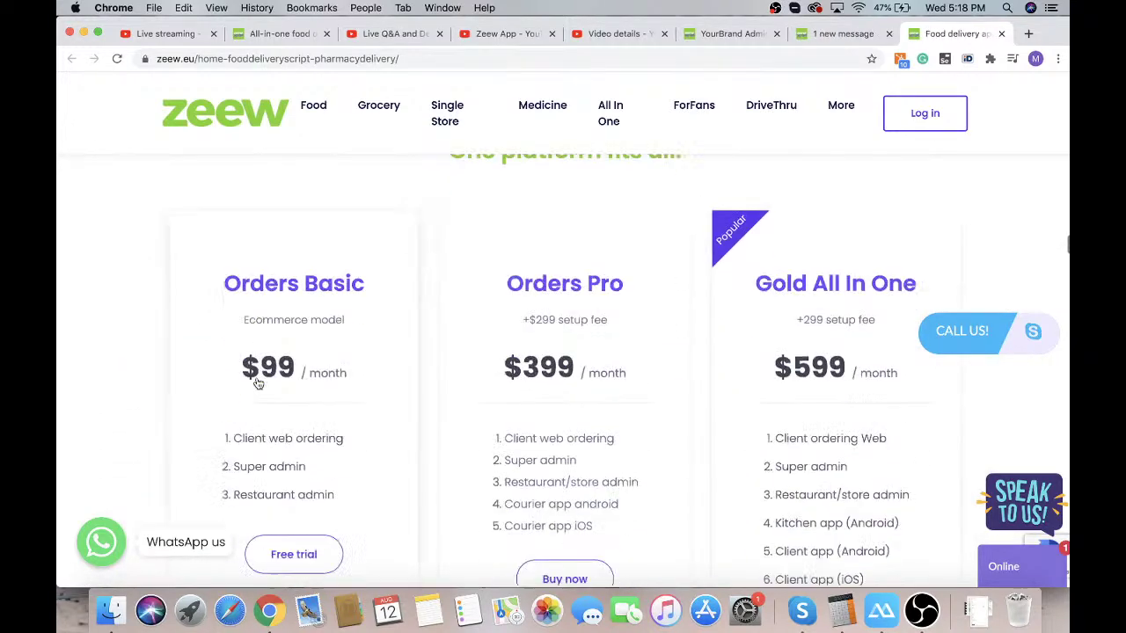
pyautogui.scroll(2, 258, 382)
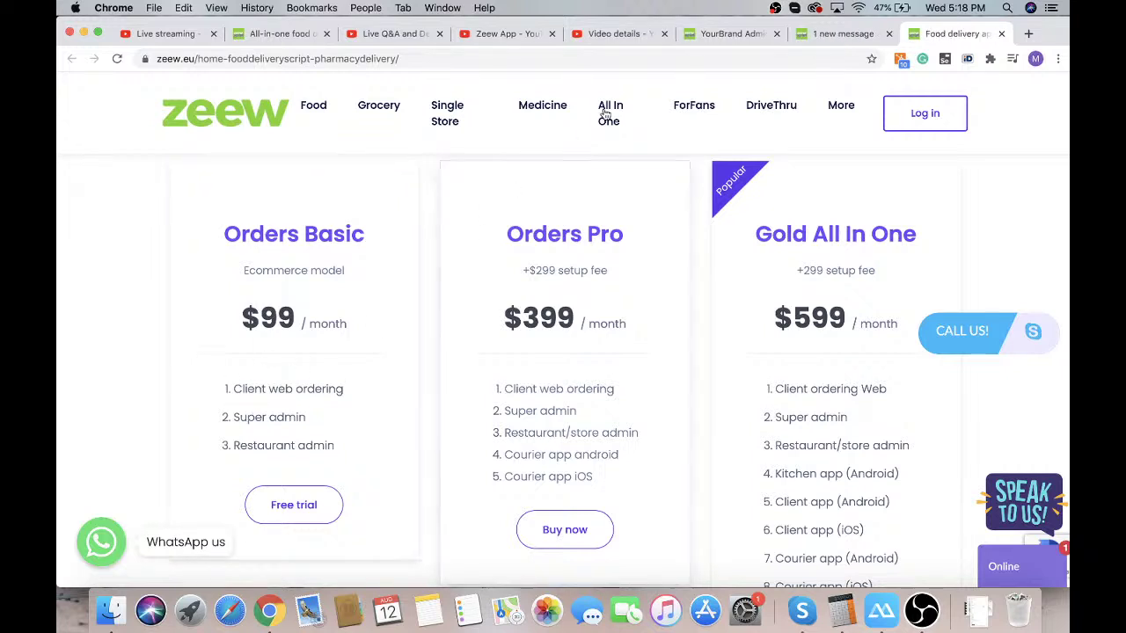
# Trim the YourBrand Admin tab's address down to eater.zeew.eu/v2 and load the storefront
pyautogui.click(730, 34)
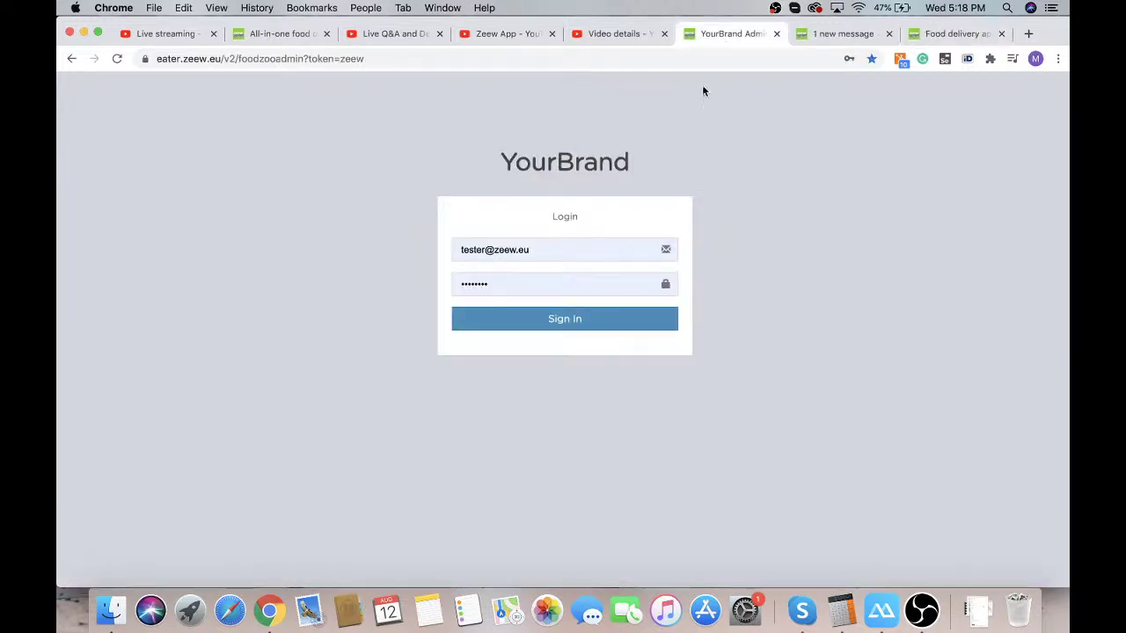
pyautogui.moveTo(238, 58); pyautogui.dragTo(440, 71)
pyautogui.press('BackSpace')
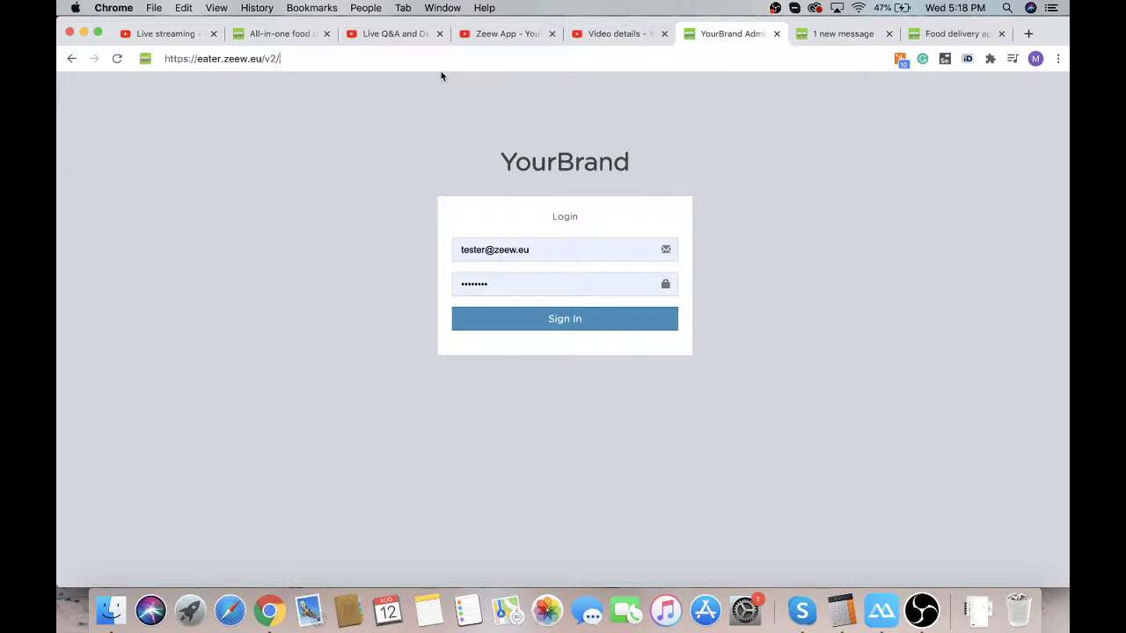
pyautogui.press('Return')
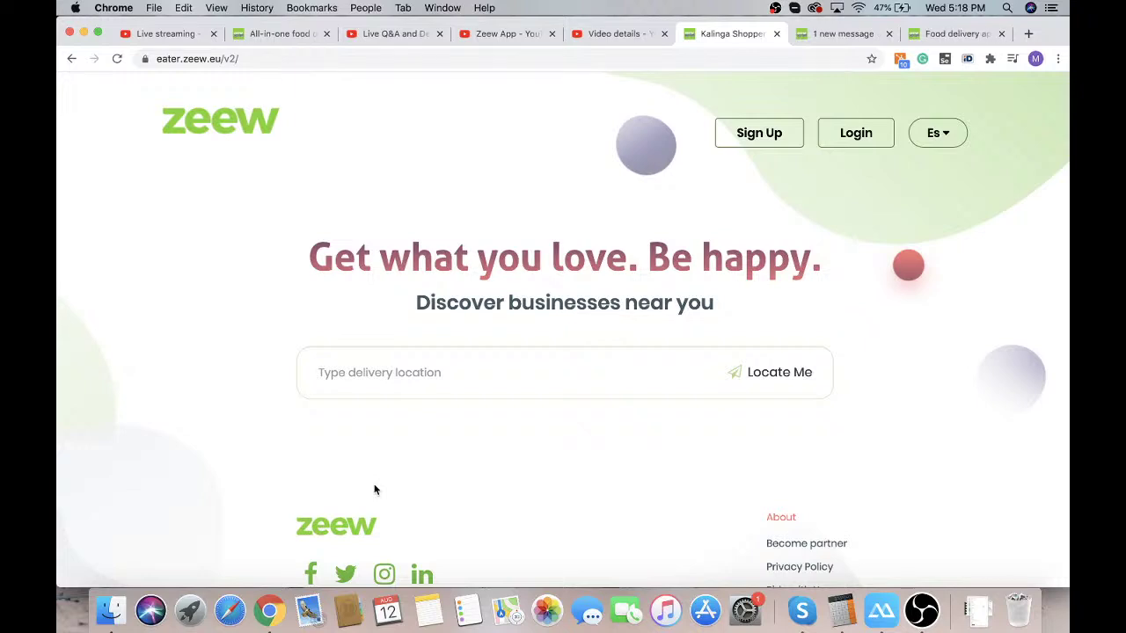
# Select text in the storefront heading, then use Locate Me in the delivery location field
pyautogui.moveTo(320, 257); pyautogui.dragTo(734, 275)
pyautogui.doubleClick(756, 268)
pyautogui.click(757, 278)
pyautogui.click(395, 373)
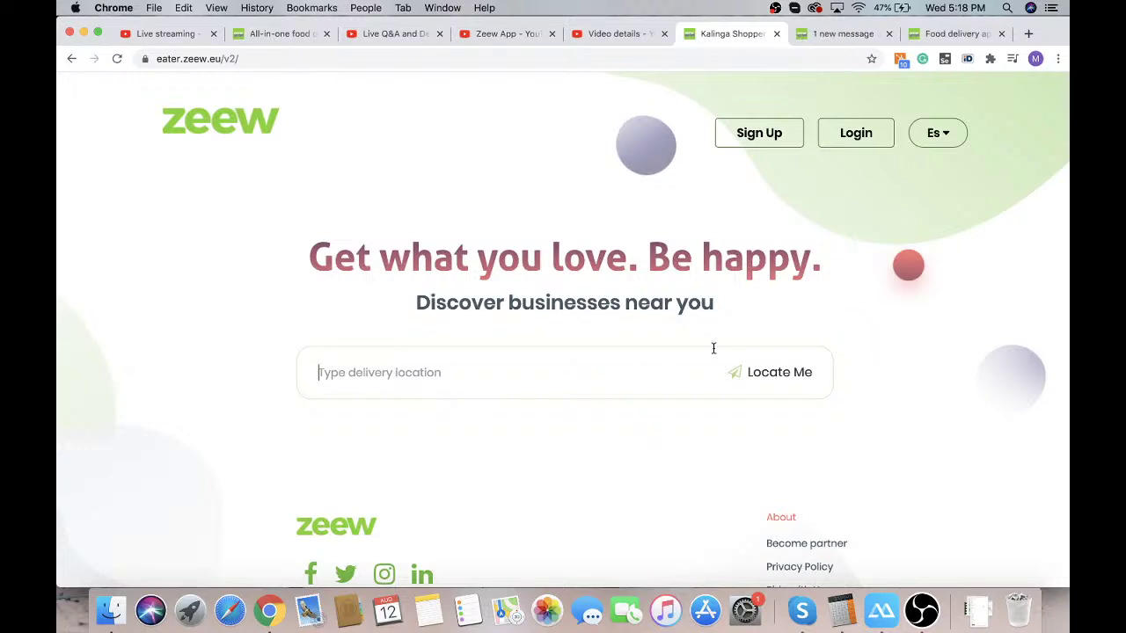
pyautogui.click(784, 384)
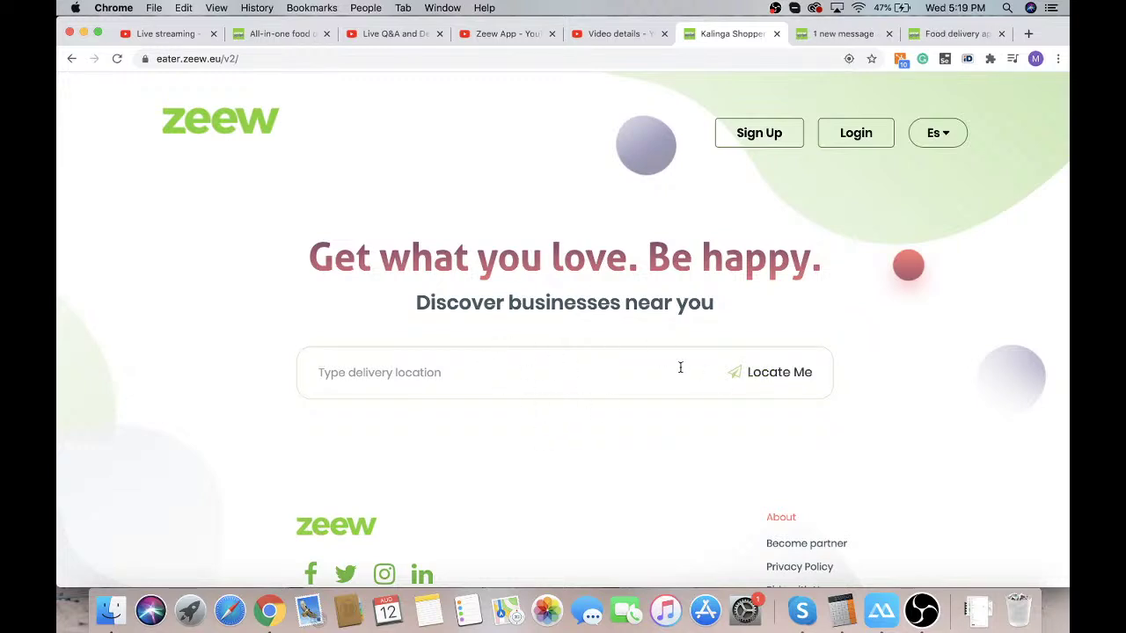
# Find restaurants near the detected location and scroll through the nearby results and cuisines
pyautogui.click(778, 374)
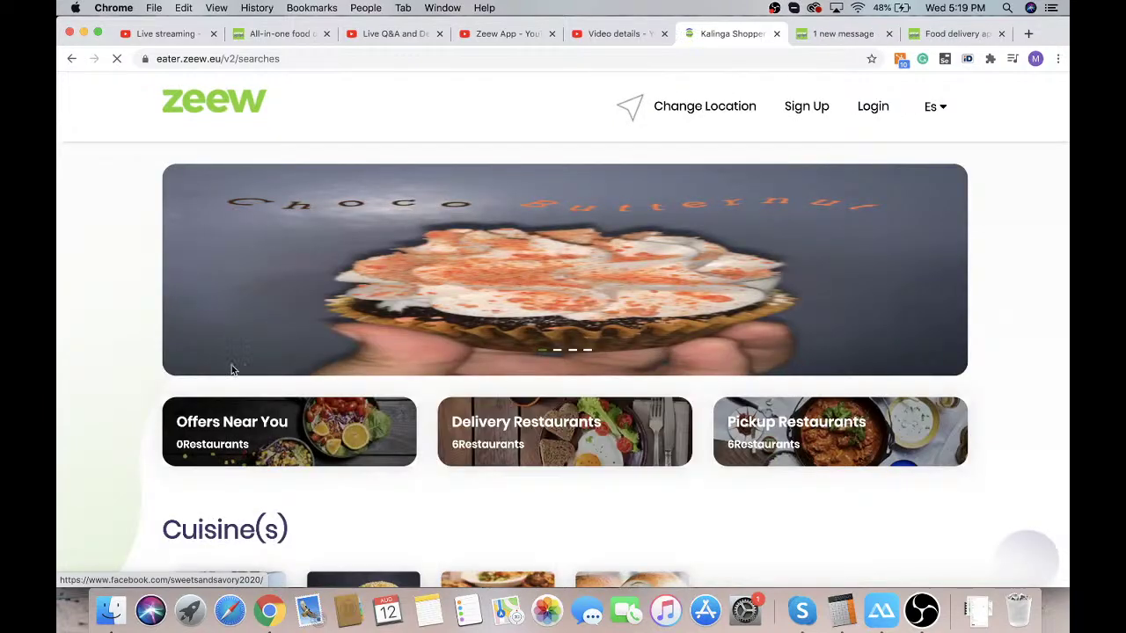
pyautogui.scroll(-5, 101, 404)
pyautogui.scroll(-10, 101, 407)
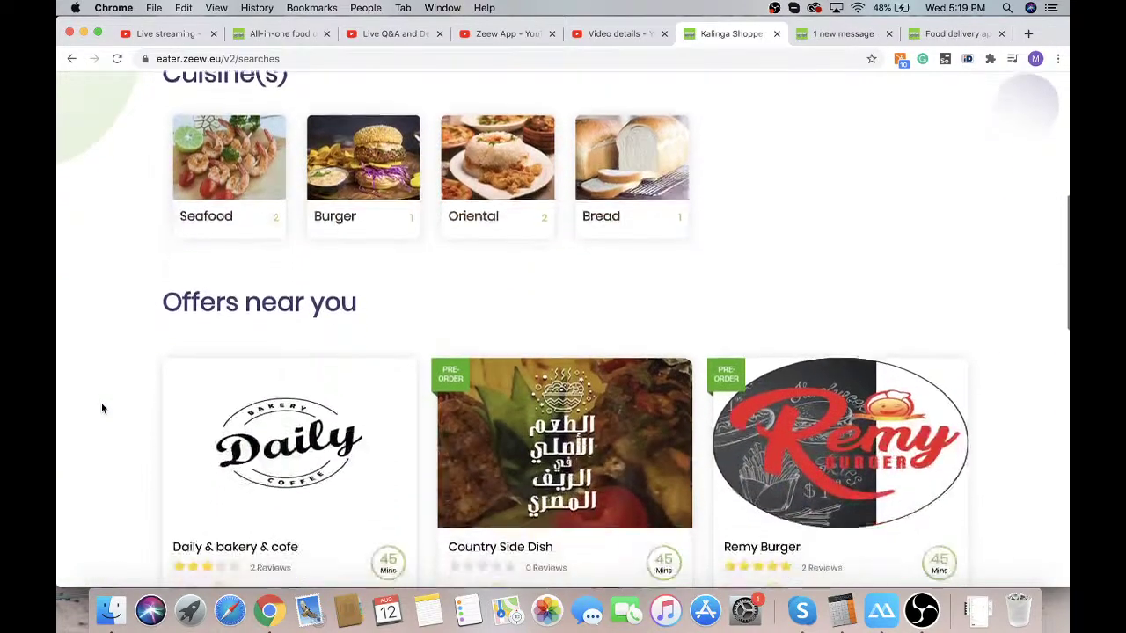
pyautogui.scroll(8, 101, 407)
pyautogui.scroll(6, 101, 407)
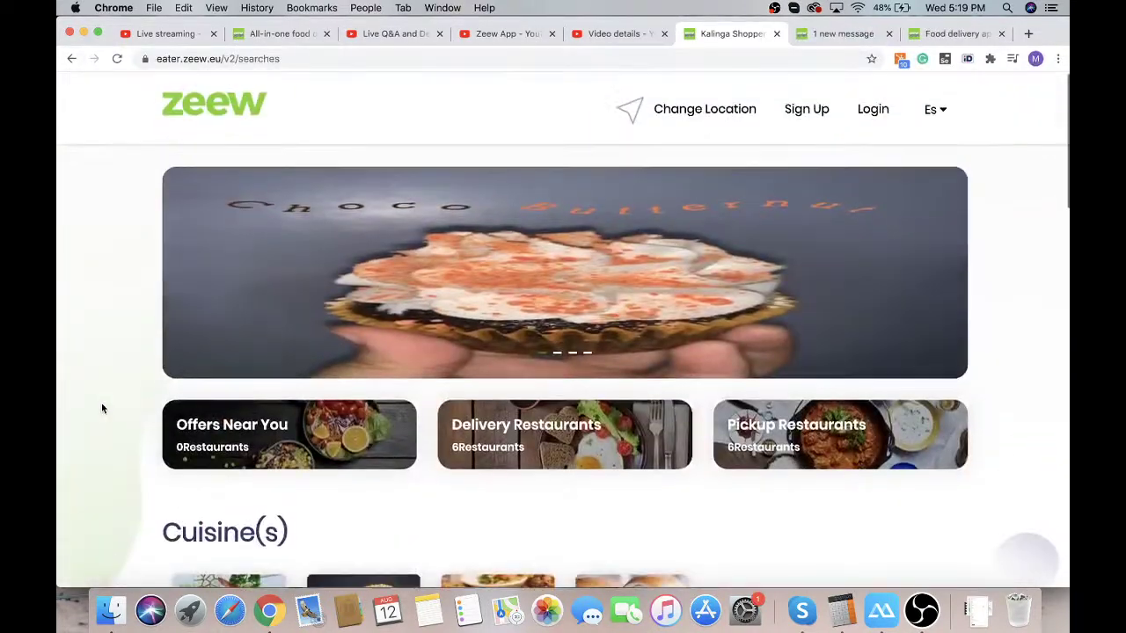
pyautogui.scroll(-4, 717, 380)
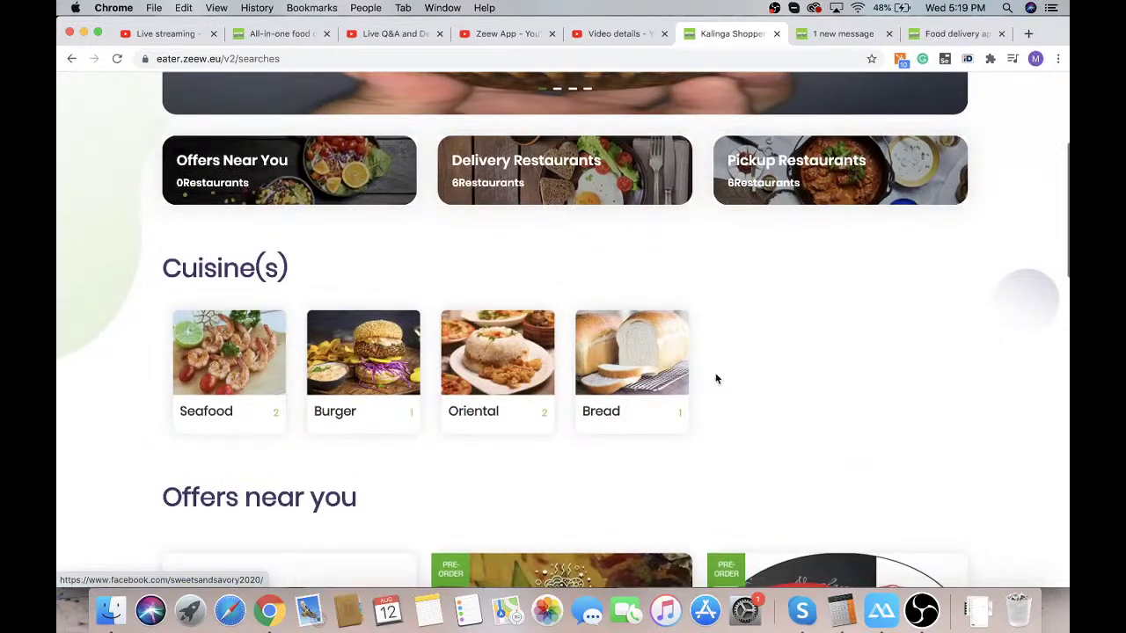
pyautogui.scroll(-3, 716, 382)
pyautogui.scroll(5, 542, 314)
pyautogui.scroll(3, 541, 313)
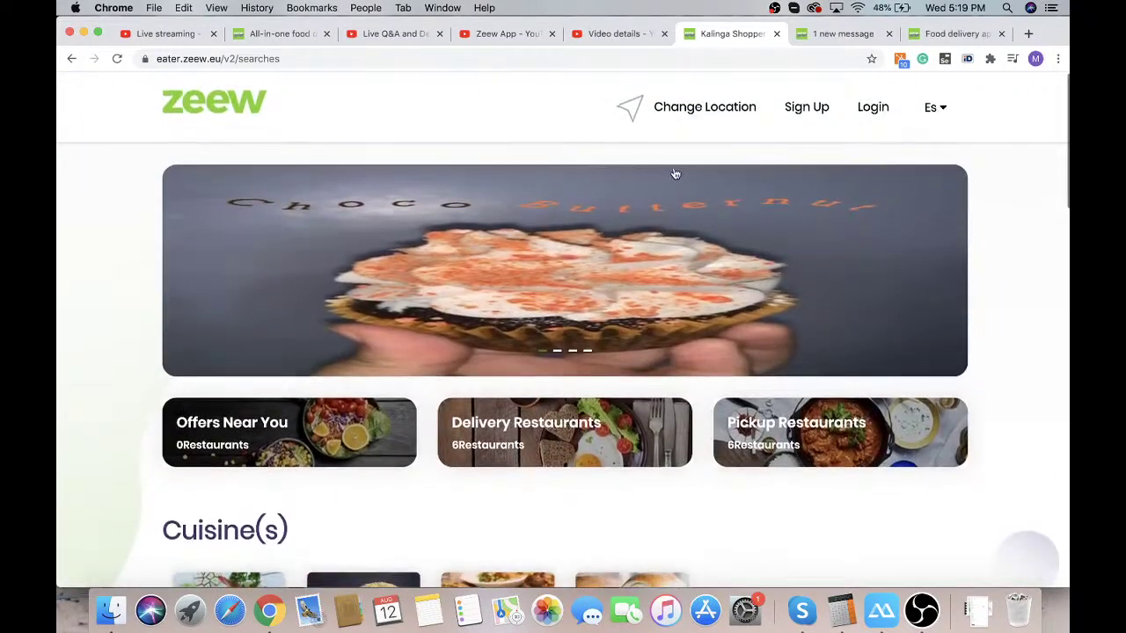
# Go back to Change Location, type and erase the letter 'g', then return to the Zeew site
pyautogui.click(686, 121)
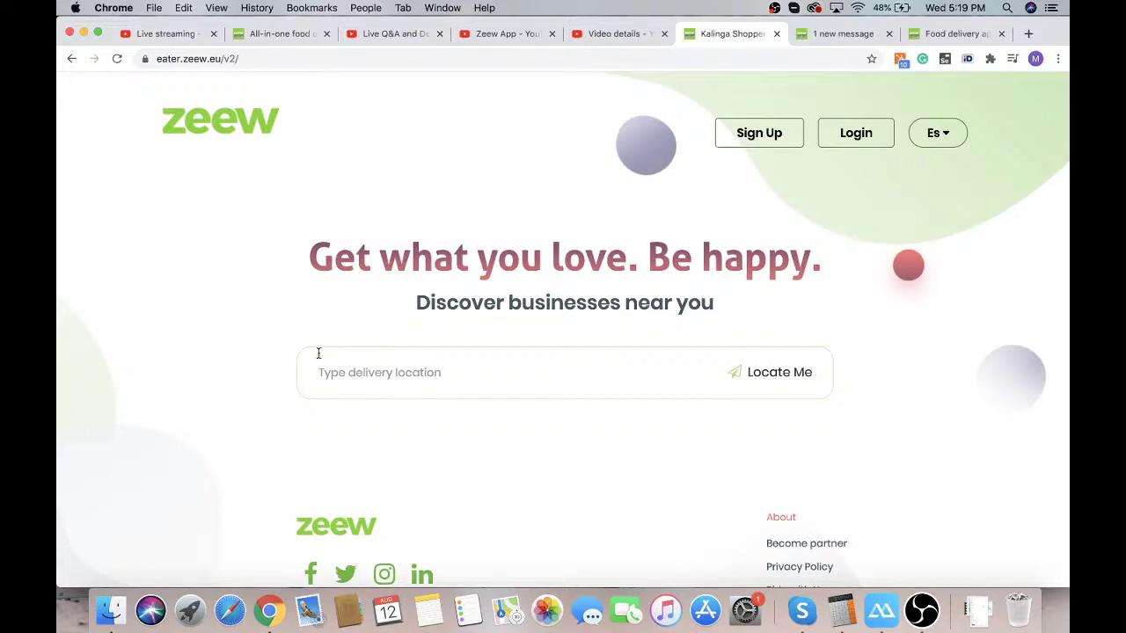
pyautogui.click(417, 368)
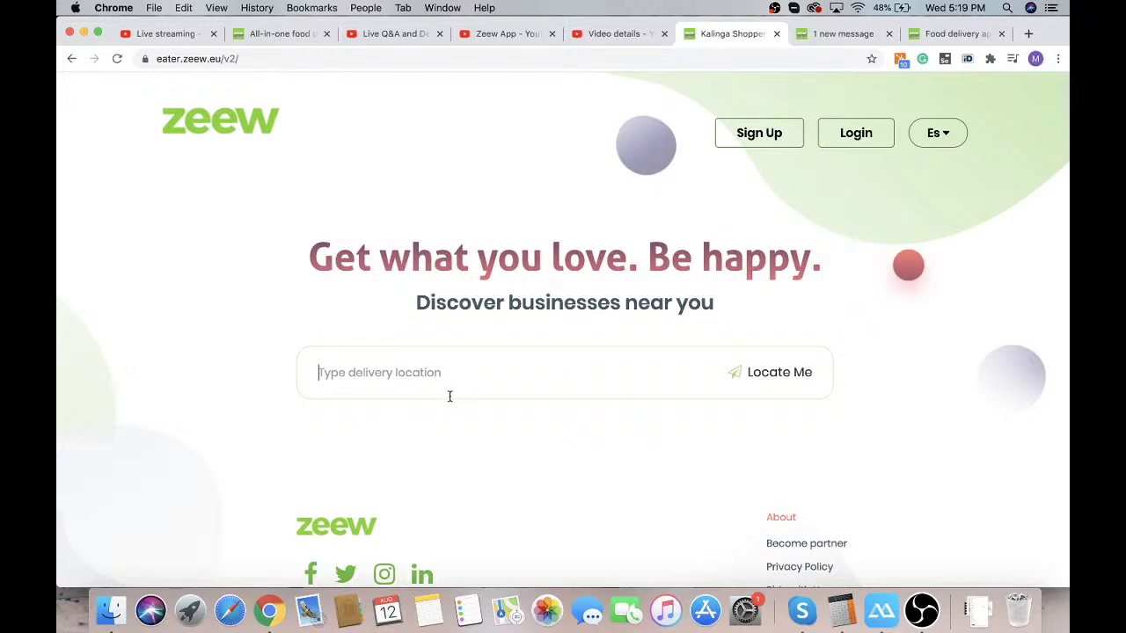
pyautogui.write('g')
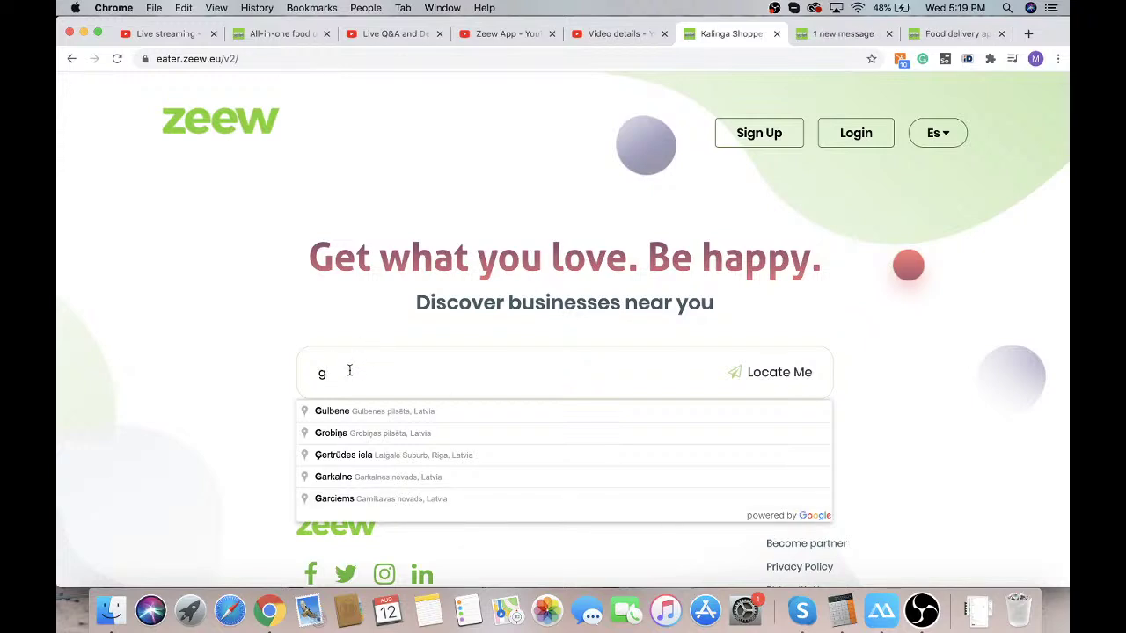
pyautogui.press('BackSpace')
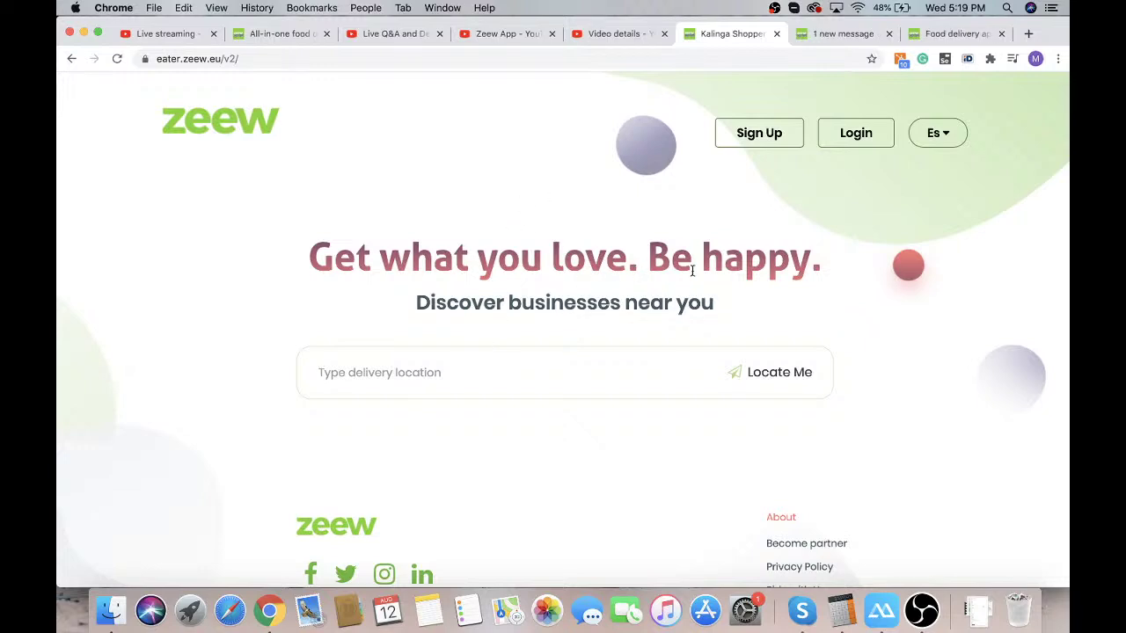
pyautogui.click(857, 33)
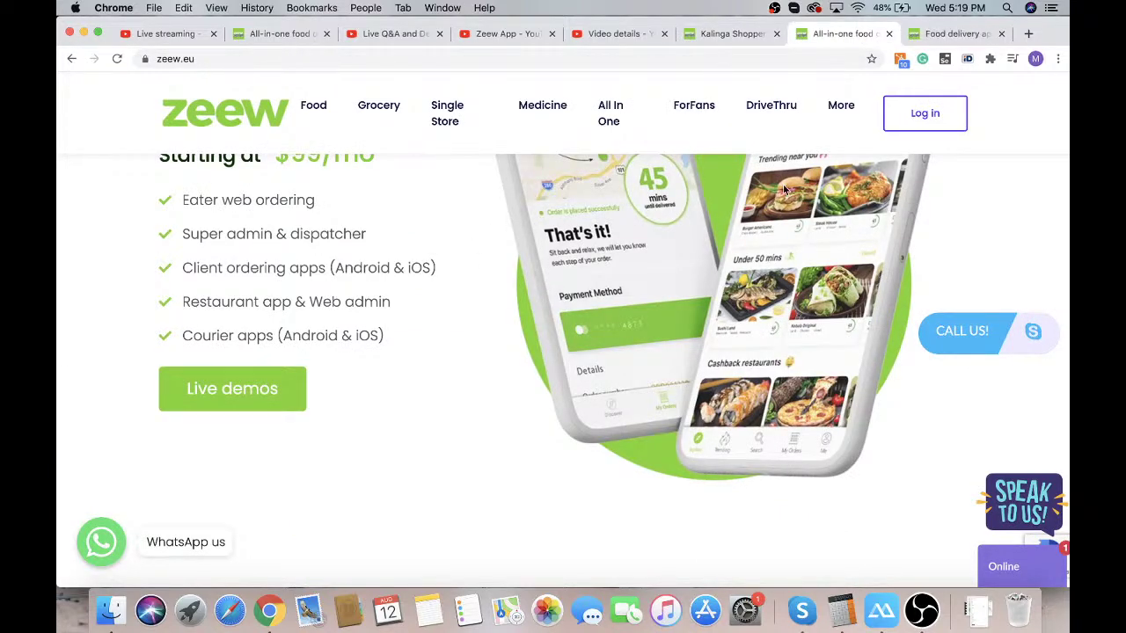
# Sign out of the super admin panel, reload zeew.eu and reach the store login page
pyautogui.click(910, 114)
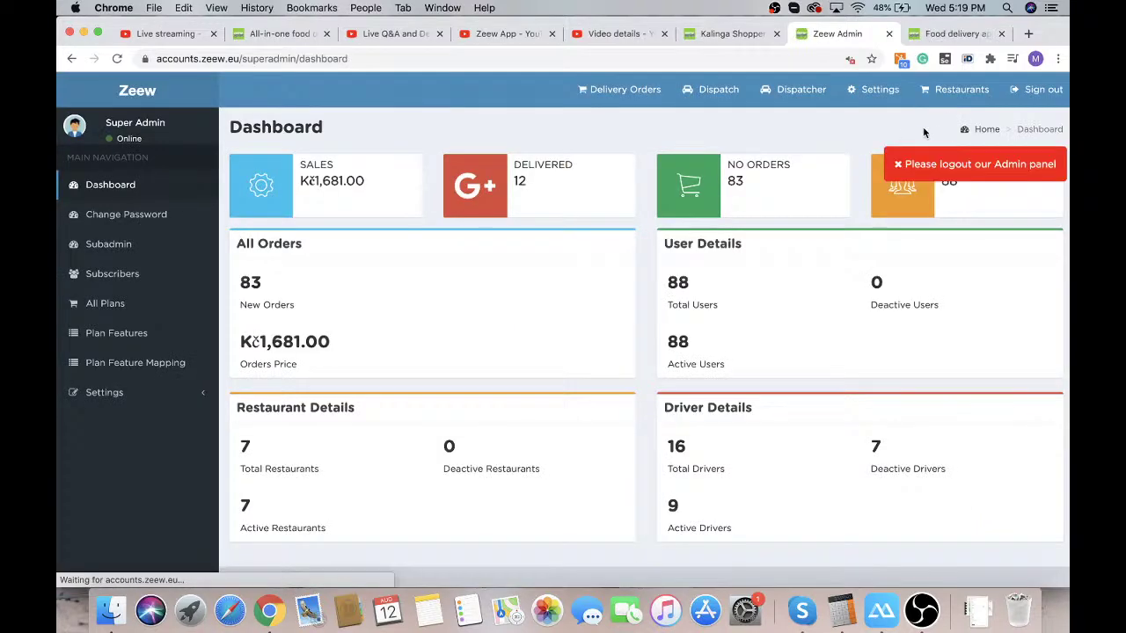
pyautogui.click(1016, 91)
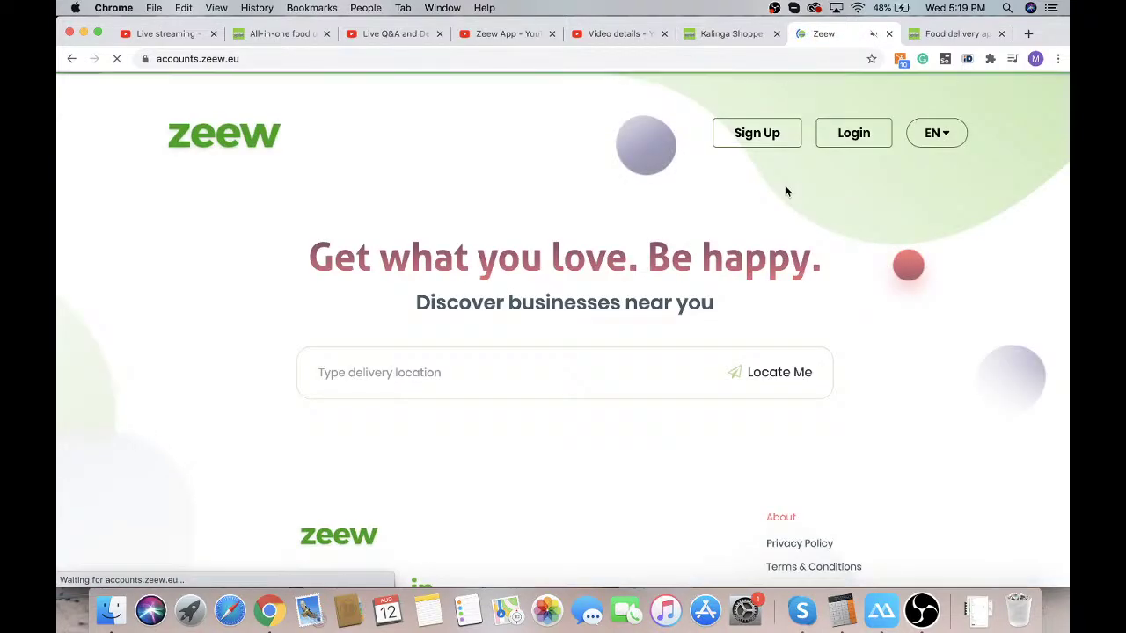
pyautogui.click(691, 56)
pyautogui.write('zeew.eu')
pyautogui.press('Return')
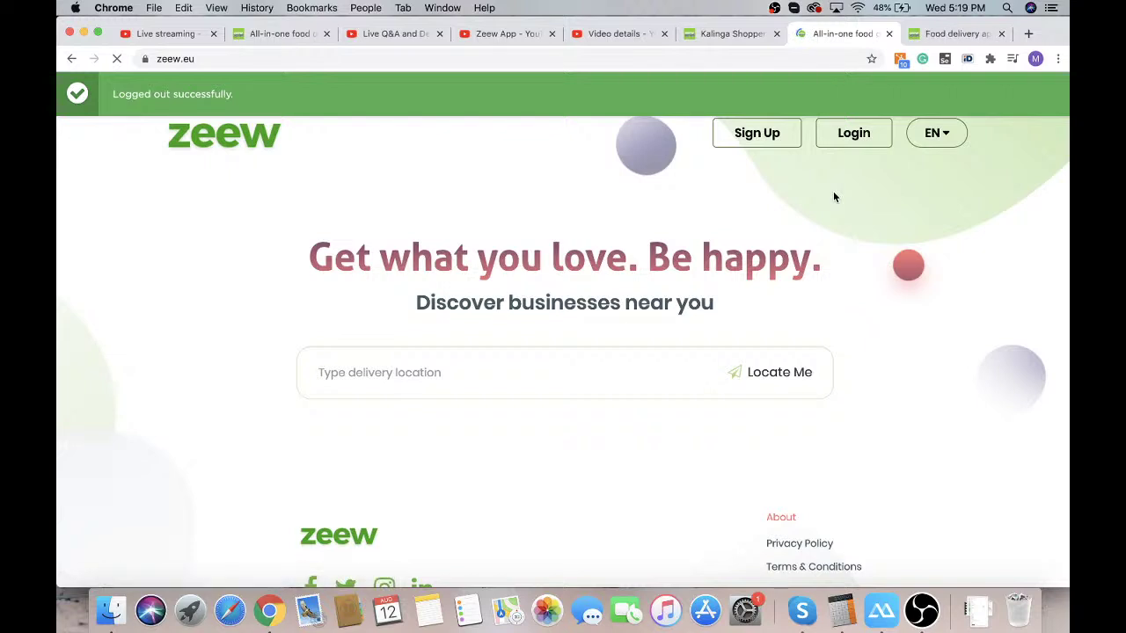
pyautogui.click(924, 121)
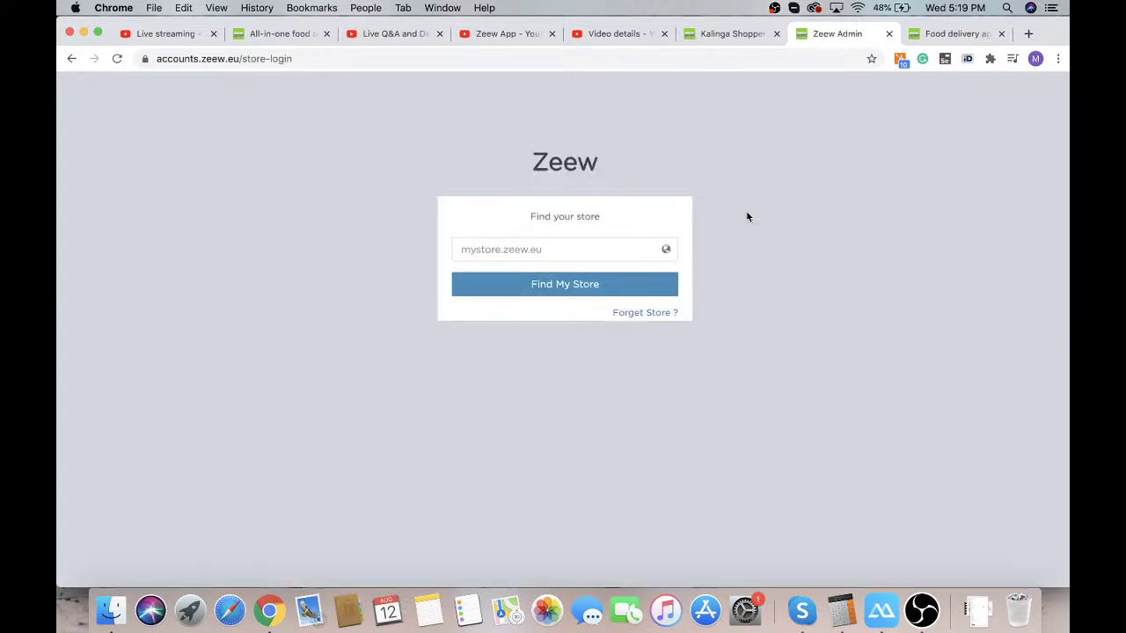
# Fill in a saved store address and look up the store
pyautogui.click(556, 250)
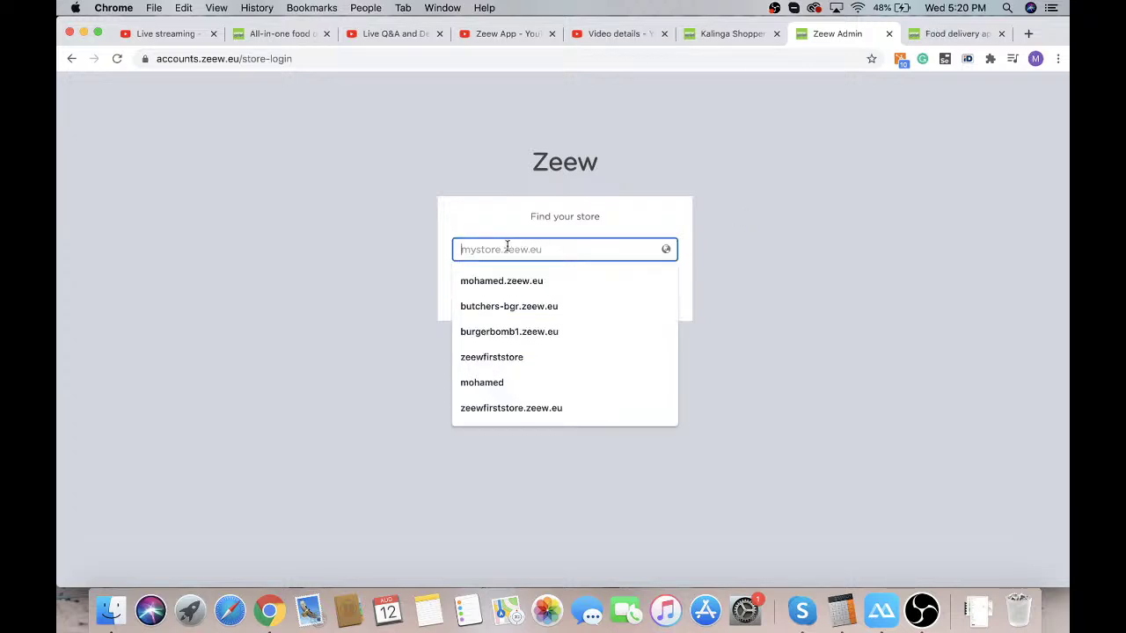
pyautogui.click(561, 275)
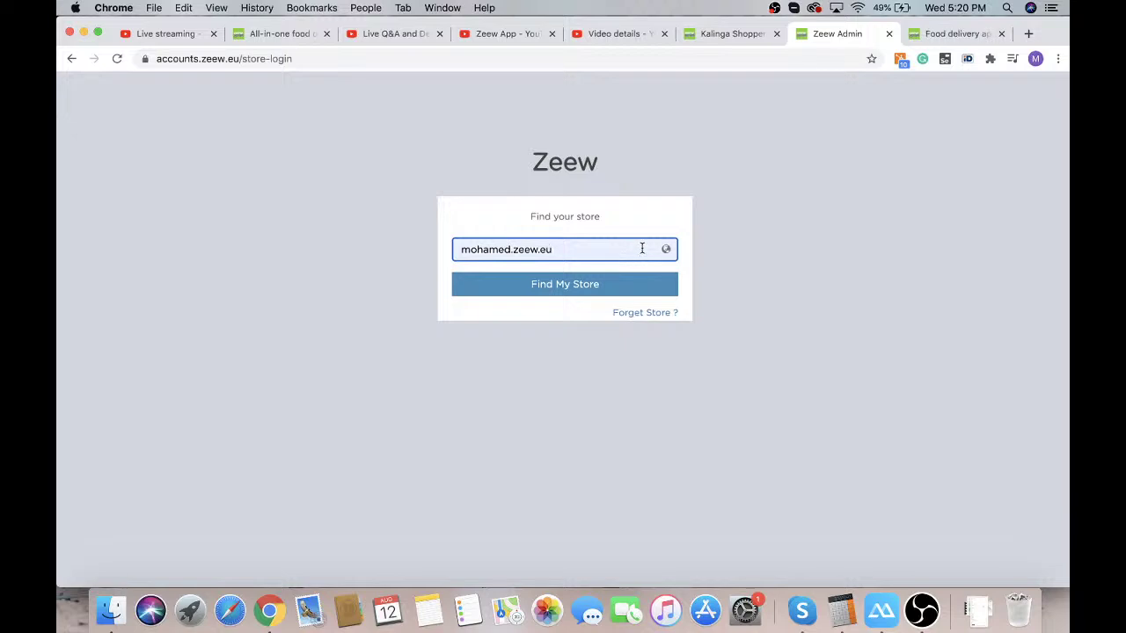
pyautogui.click(575, 284)
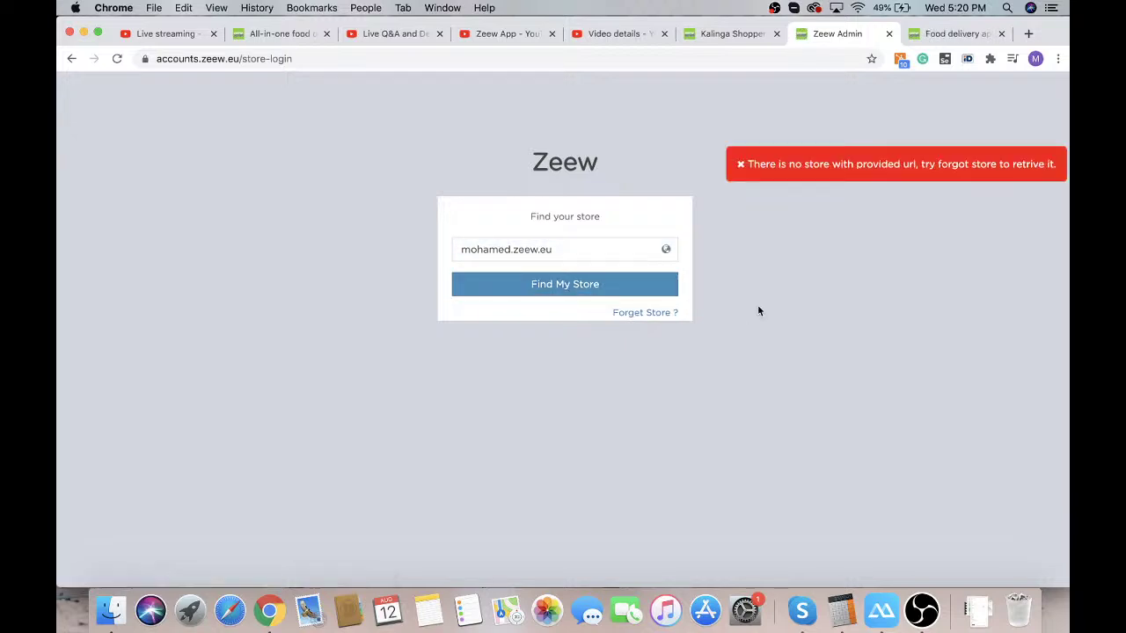
# Clear the store name from the lookup field, leaving just '.zeew.eu'
pyautogui.click(583, 249)
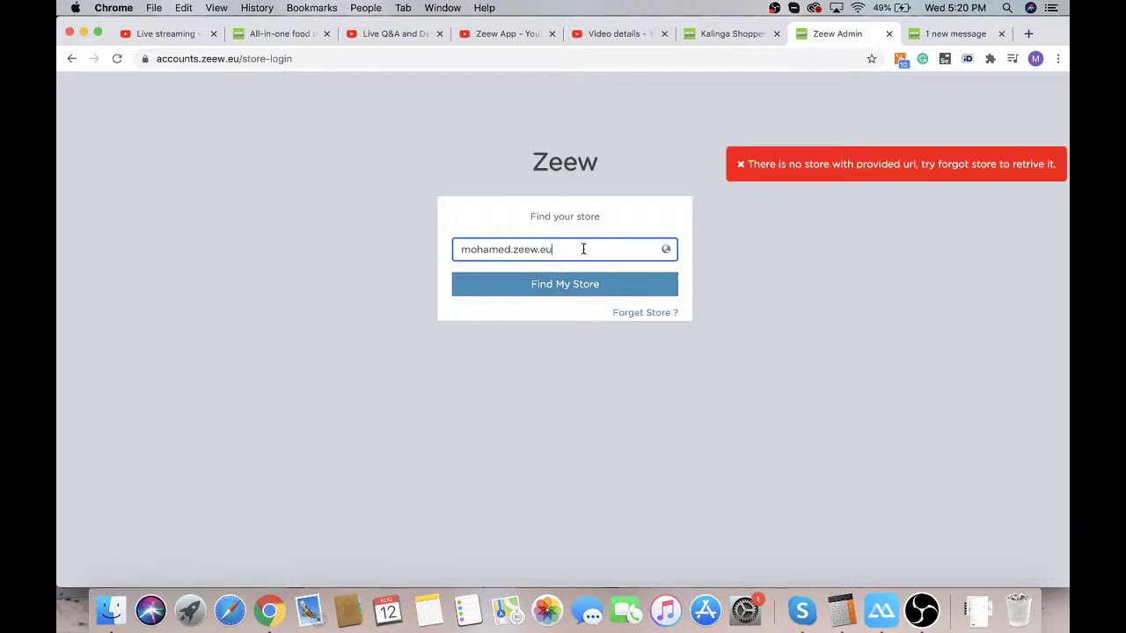
pyautogui.doubleClick(488, 251)
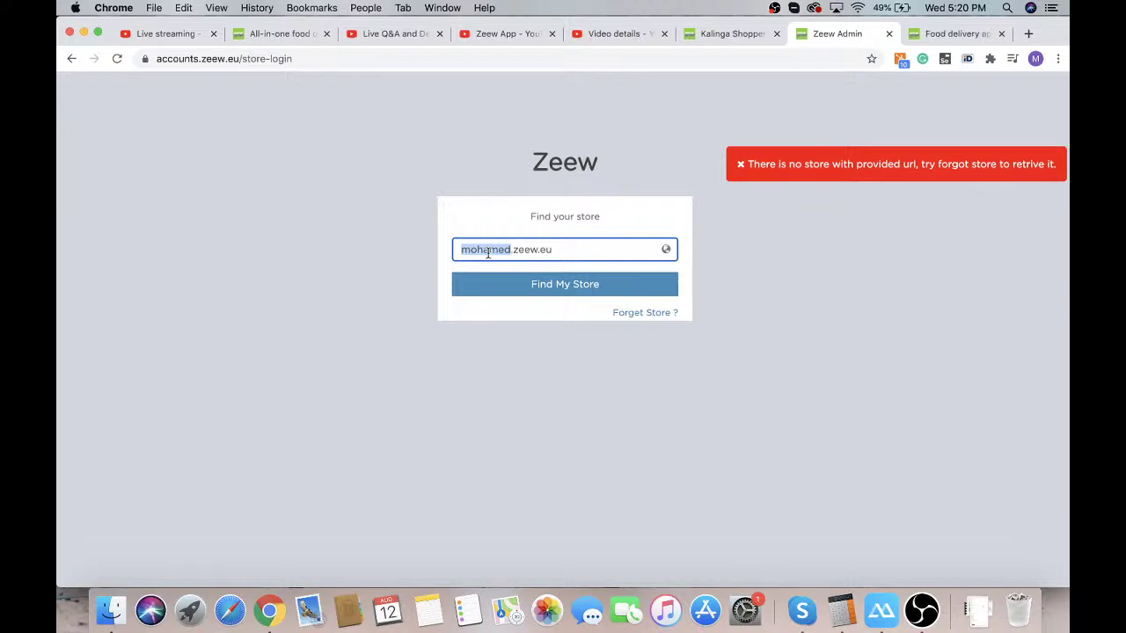
pyautogui.write('loc')
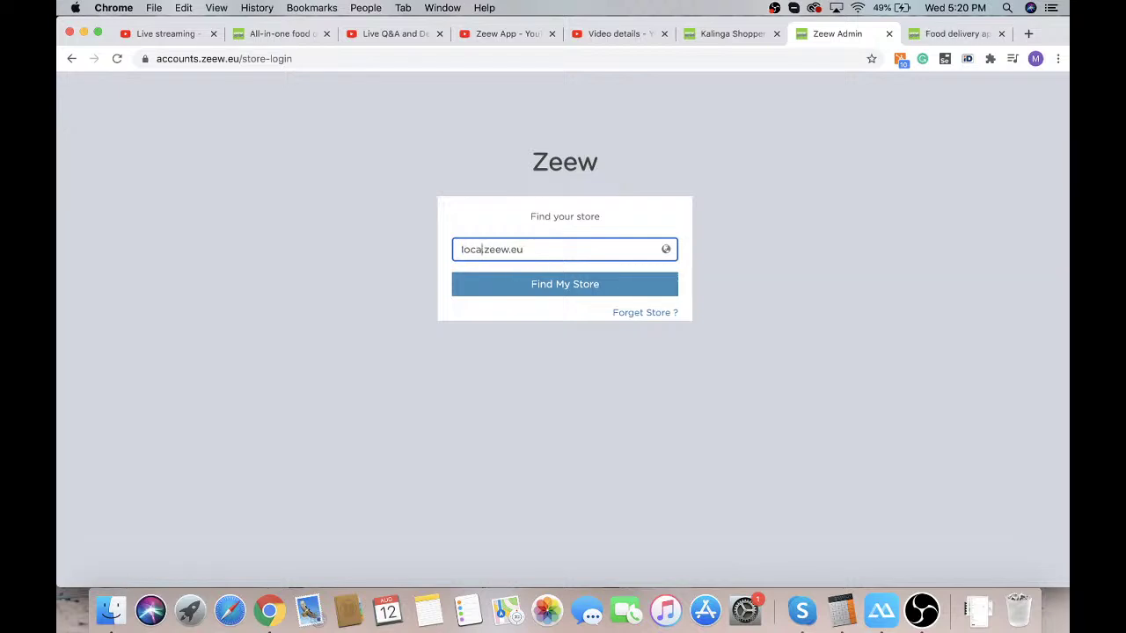
pyautogui.write('a')
pyautogui.press('BackSpace')
pyautogui.press('BackSpace')
pyautogui.press('BackSpace')
pyautogui.click(415, 58)
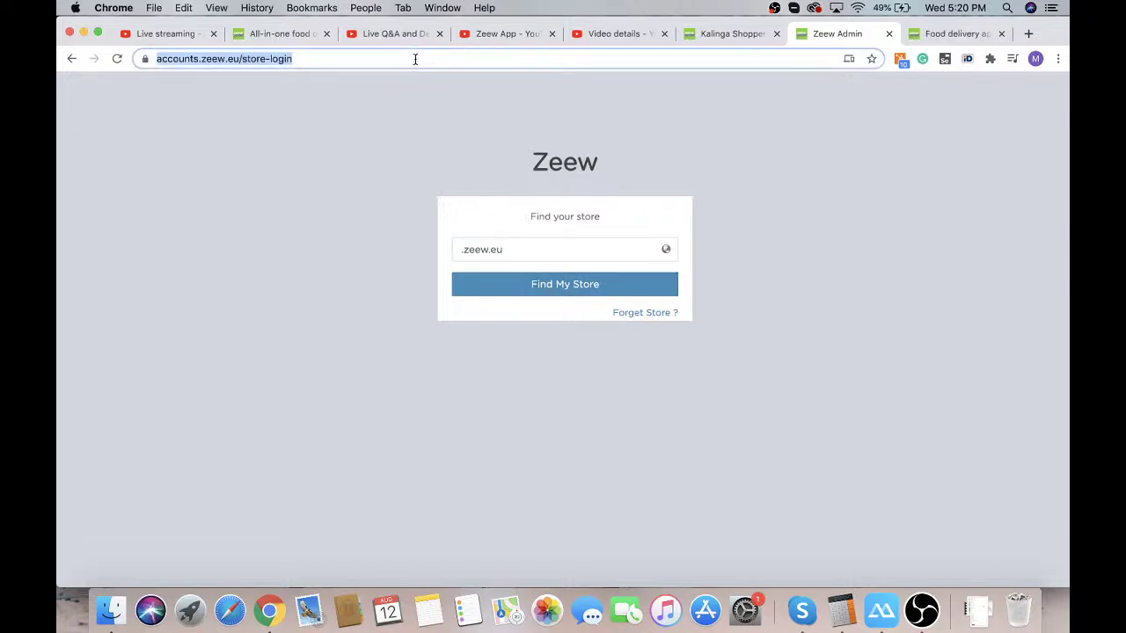
# Open the Zeew Admin superadmin login from the address bar suggestions
pyautogui.write('accou')
pyautogui.press('BackSpace')
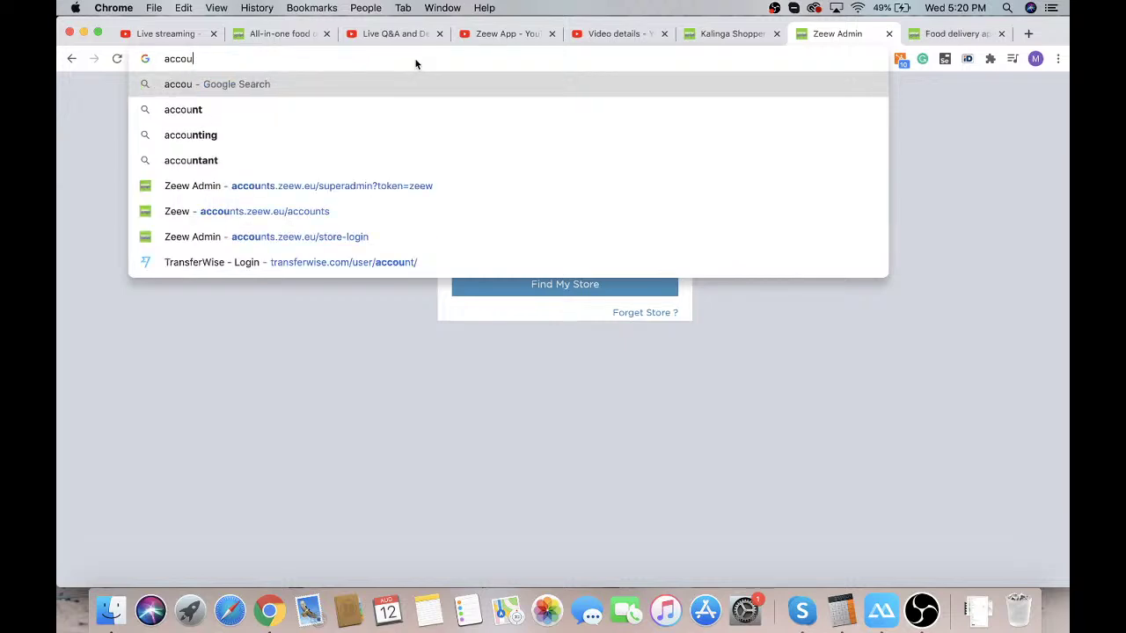
pyautogui.press('Down')
pyautogui.press('Down')
pyautogui.press('Down')
pyautogui.press('Down')
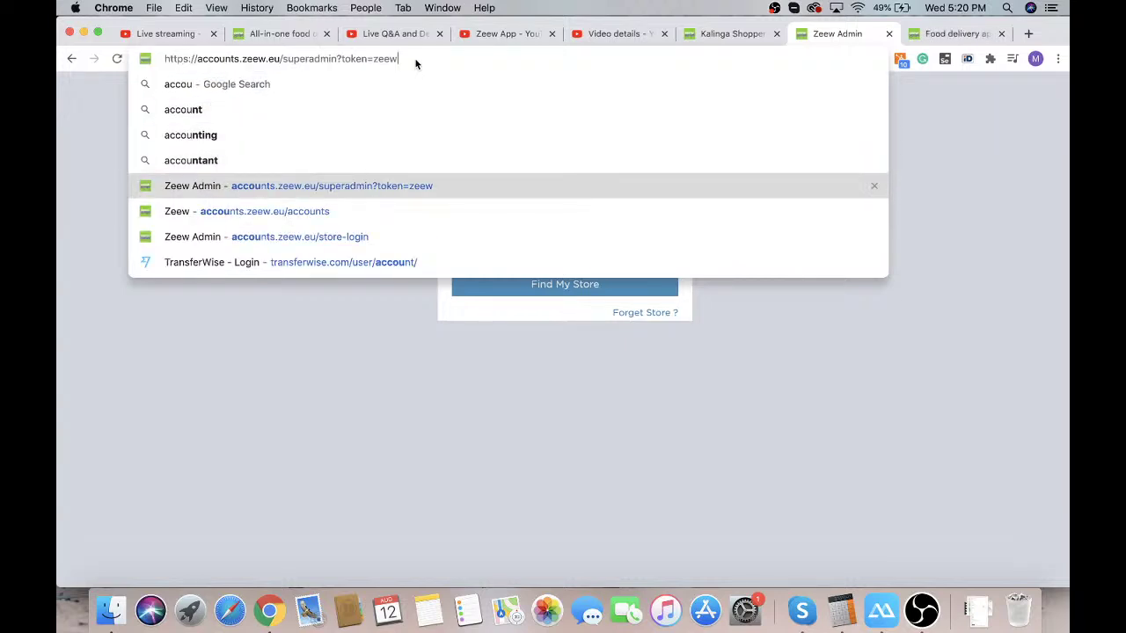
pyautogui.press('Return')
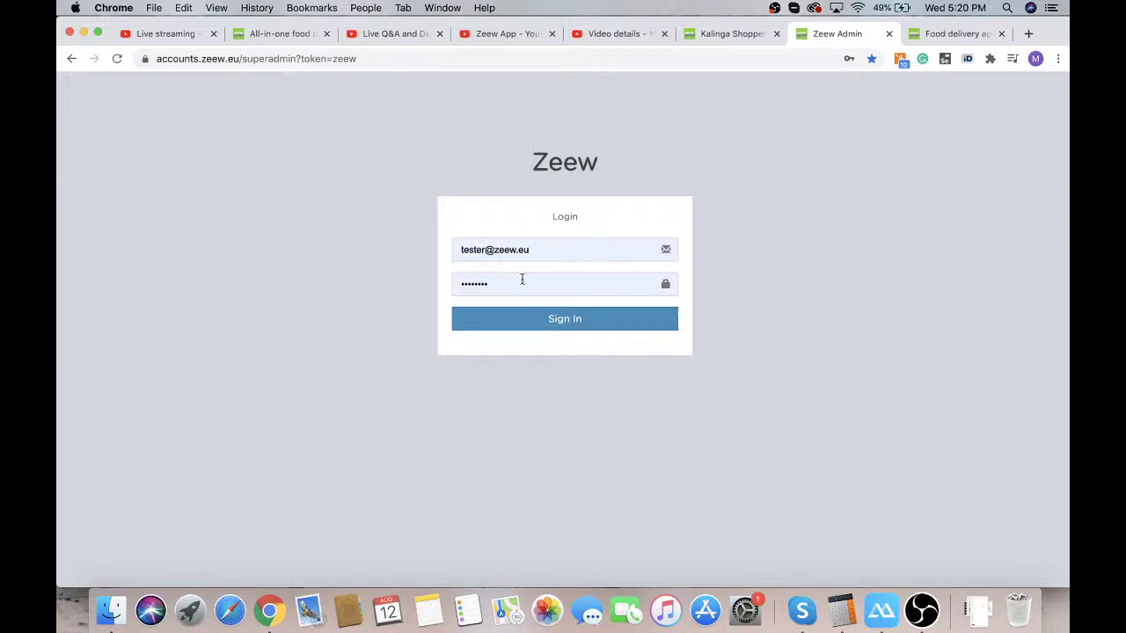
# Open the YourBrand Admin login at eater.zeew.eu/v2/foodzooadmin with credentials prefilled
pyautogui.click(522, 58)
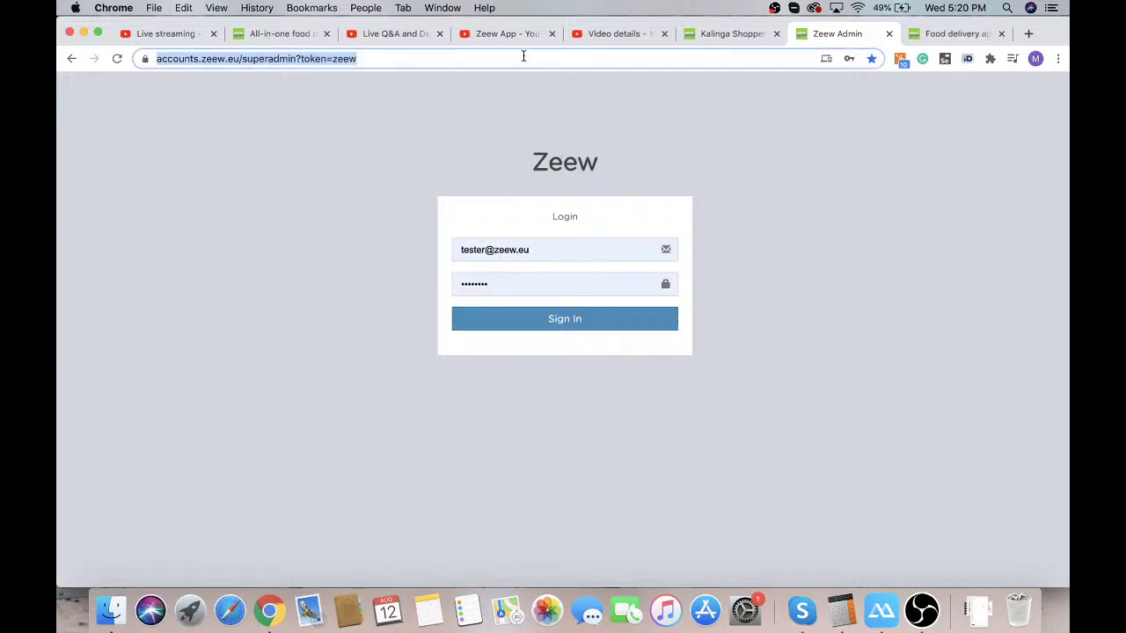
pyautogui.write('w')
pyautogui.press('BackSpace')
pyautogui.press('BackSpace')
pyautogui.write('e')
pyautogui.press('Down')
pyautogui.press('Down')
pyautogui.press('Down')
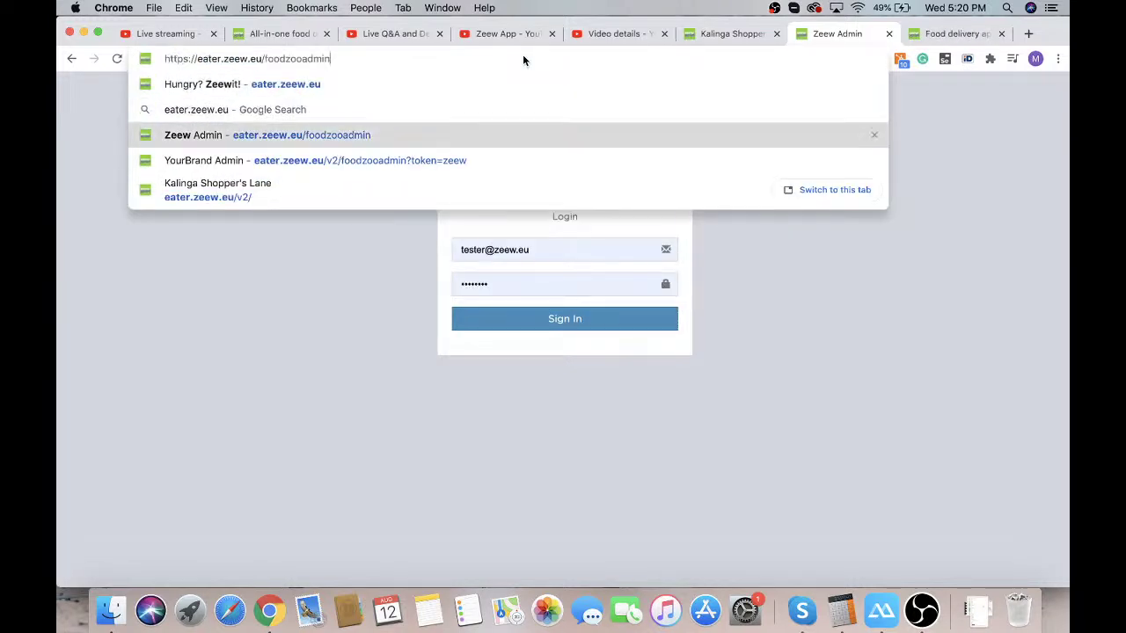
pyautogui.press('Return')
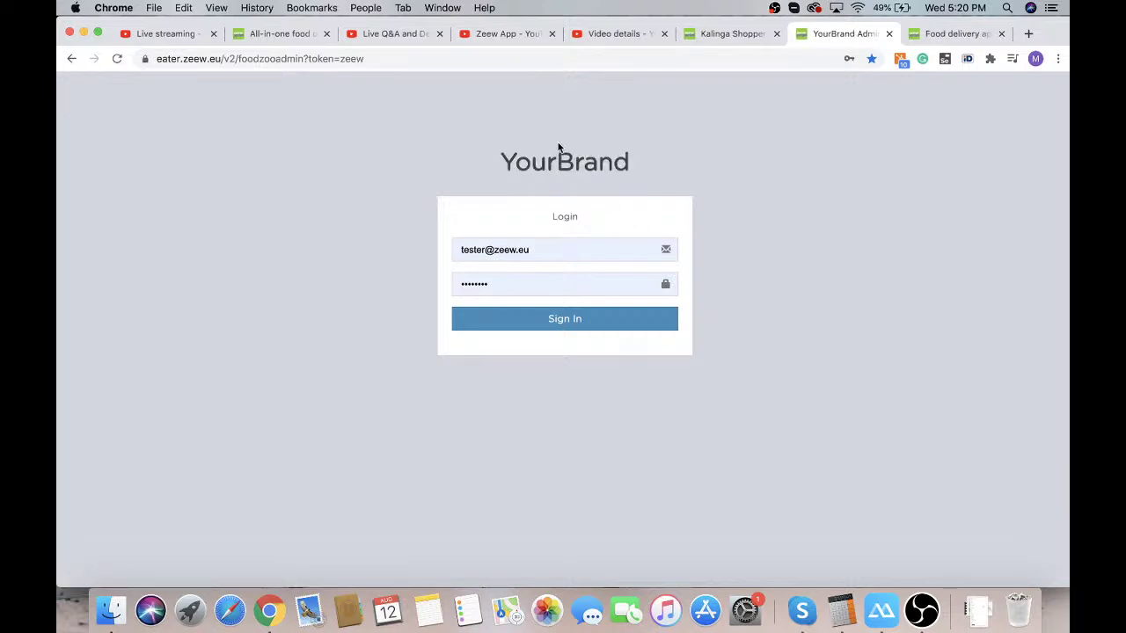
# Sign in and view the Contact tab of Settings > Site Setting
pyautogui.click(544, 321)
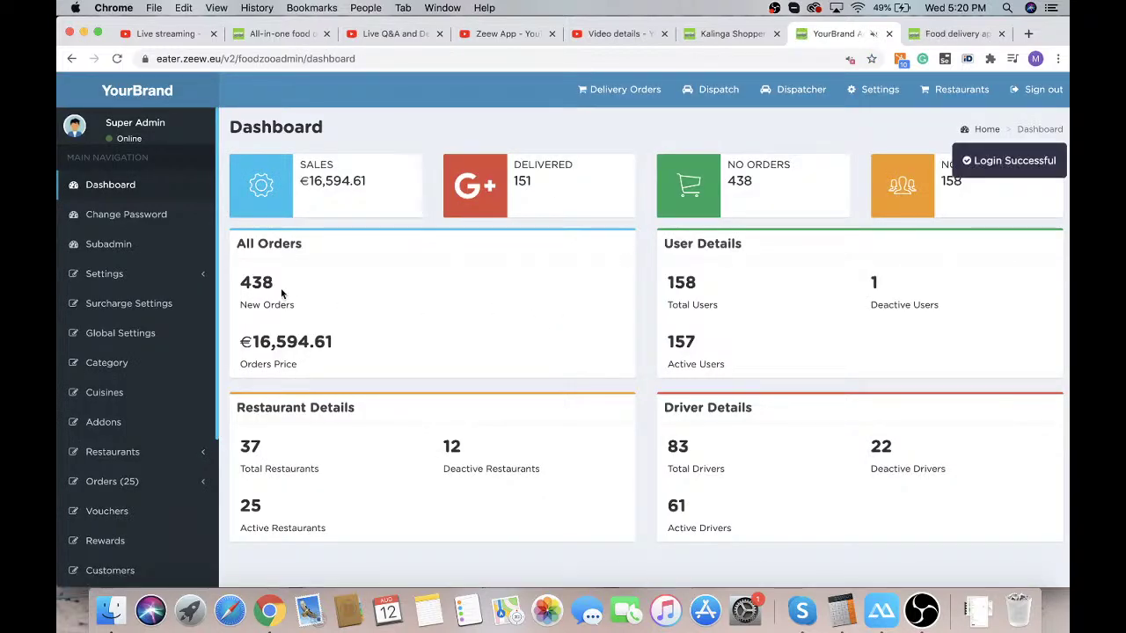
pyautogui.click(136, 276)
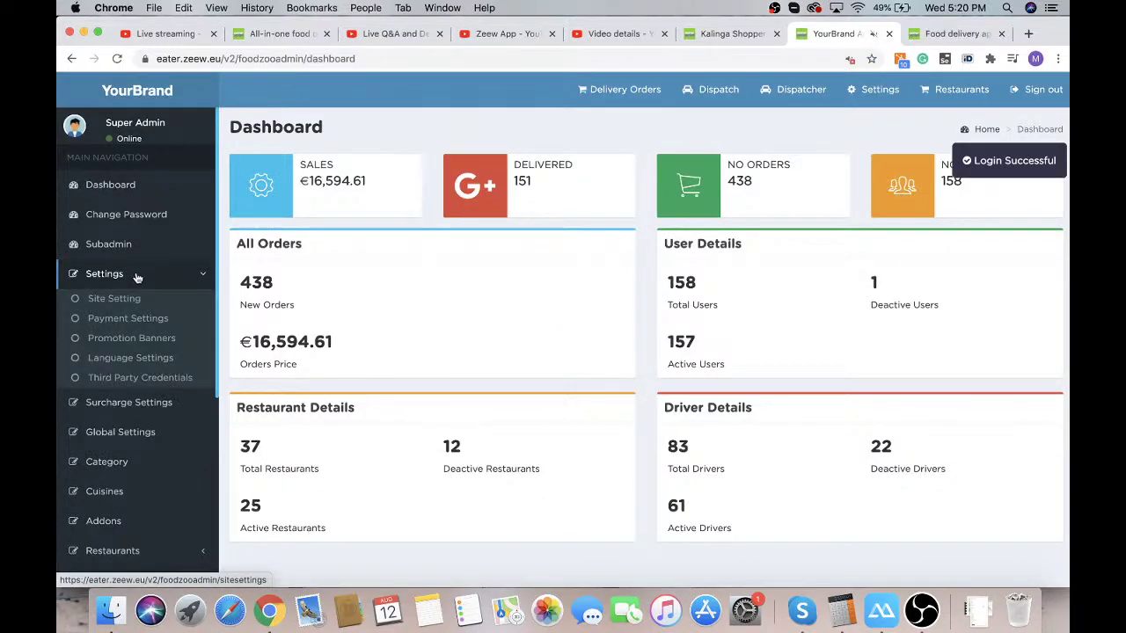
pyautogui.click(125, 304)
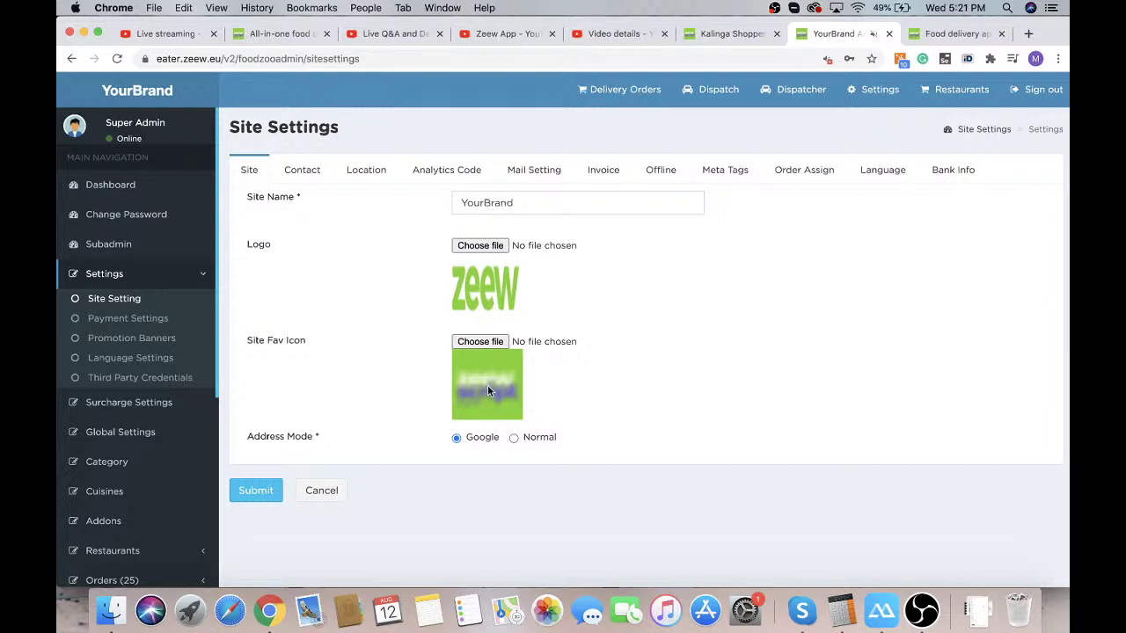
pyautogui.click(318, 173)
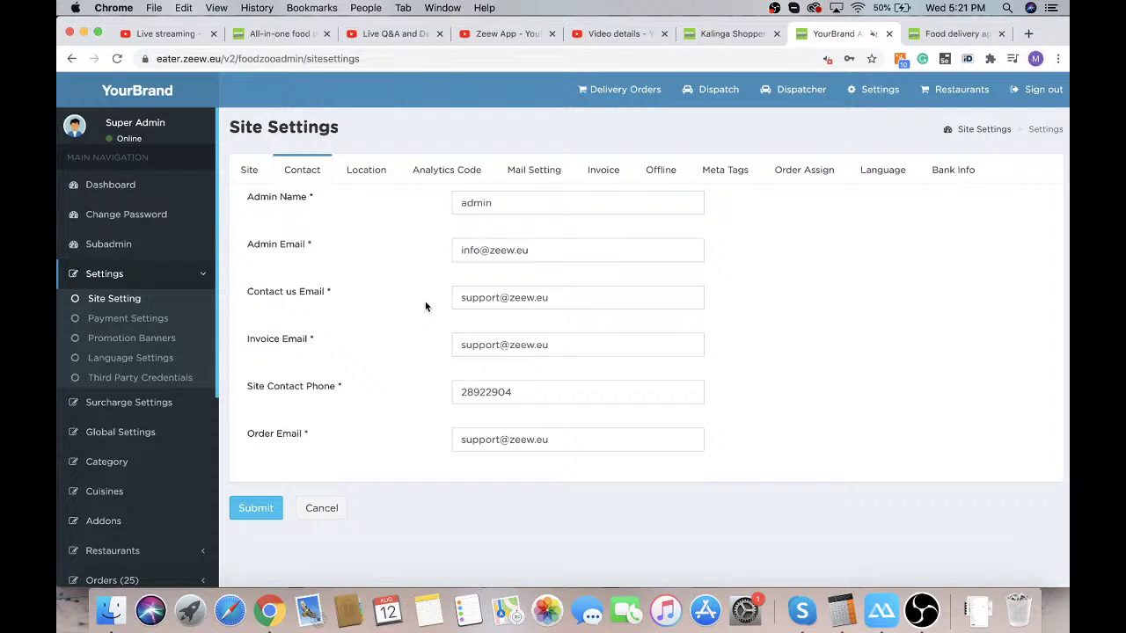
# Review the Location tab (Riga, LV-2101, Europe/Riga) and keep Latvia as the site country
pyautogui.click(359, 175)
pyautogui.scroll(-2, 401, 278)
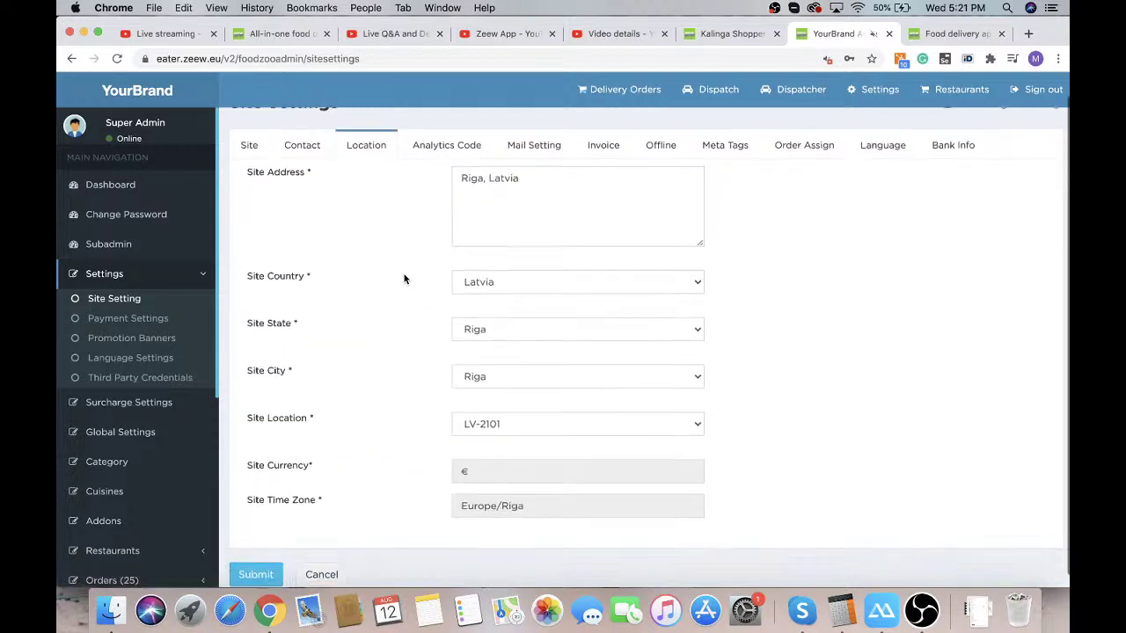
pyautogui.click(518, 275)
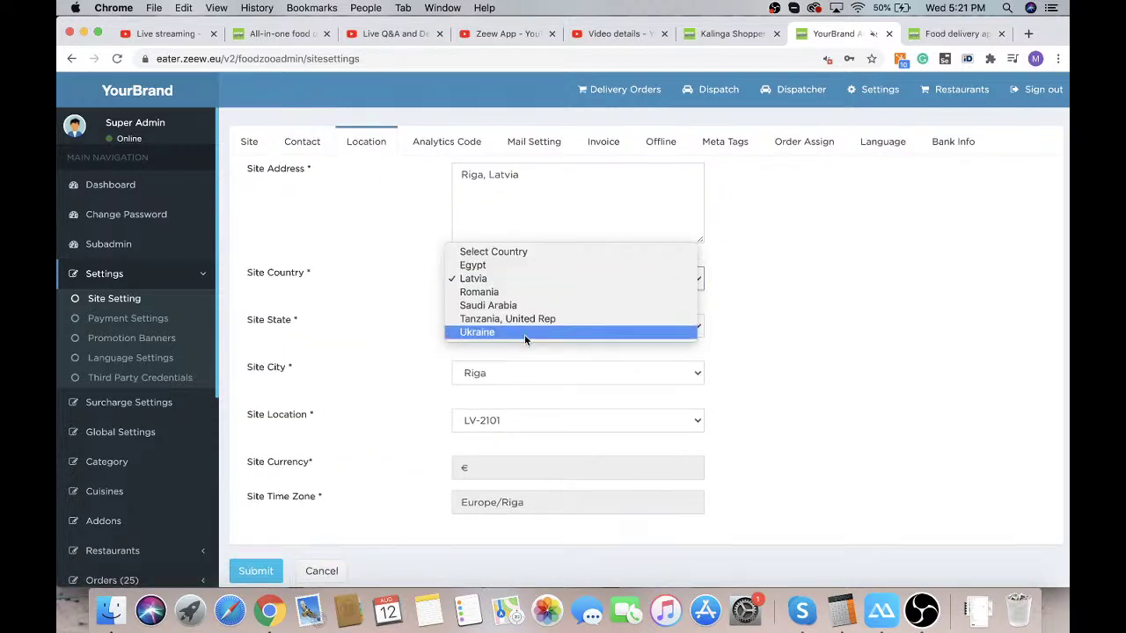
pyautogui.click(419, 301)
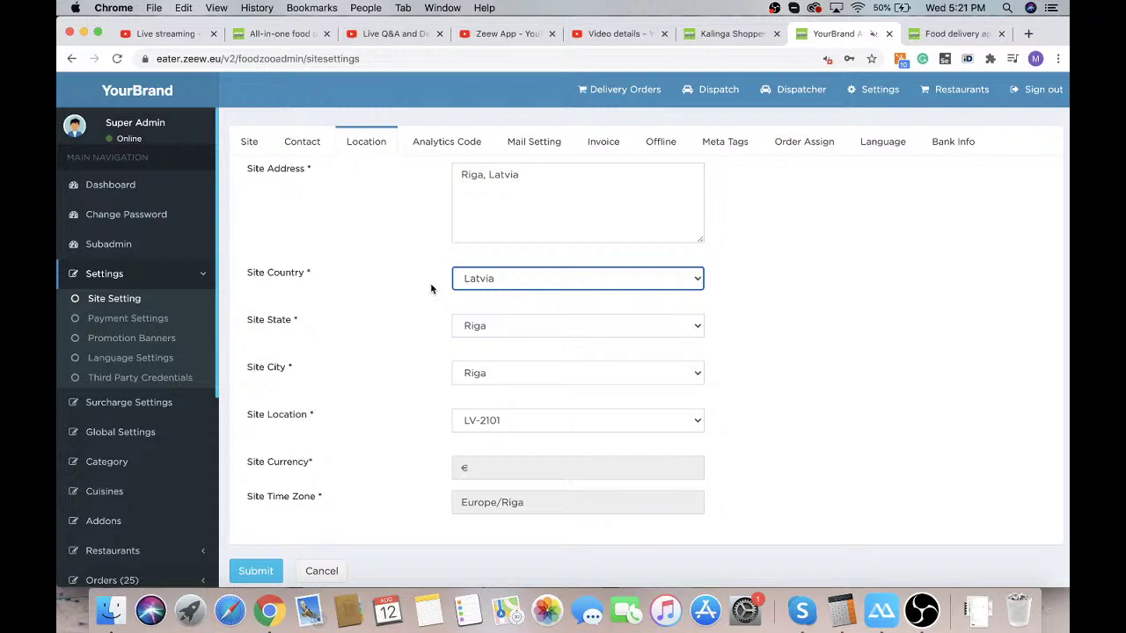
pyautogui.scroll(-5, 156, 450)
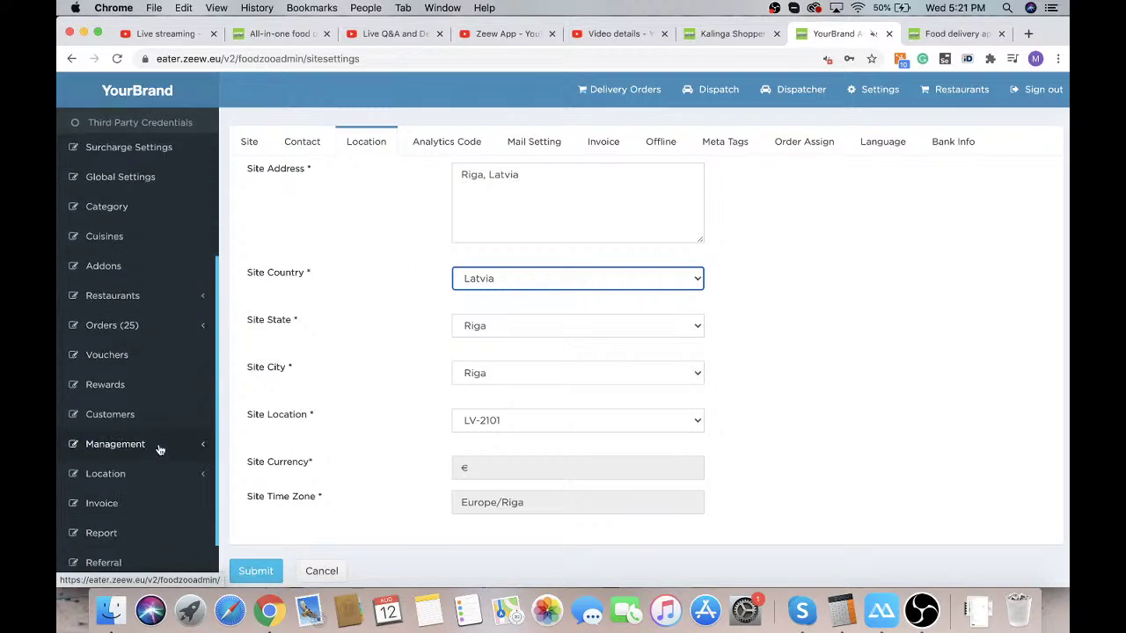
pyautogui.scroll(-1, 160, 449)
pyautogui.click(132, 416)
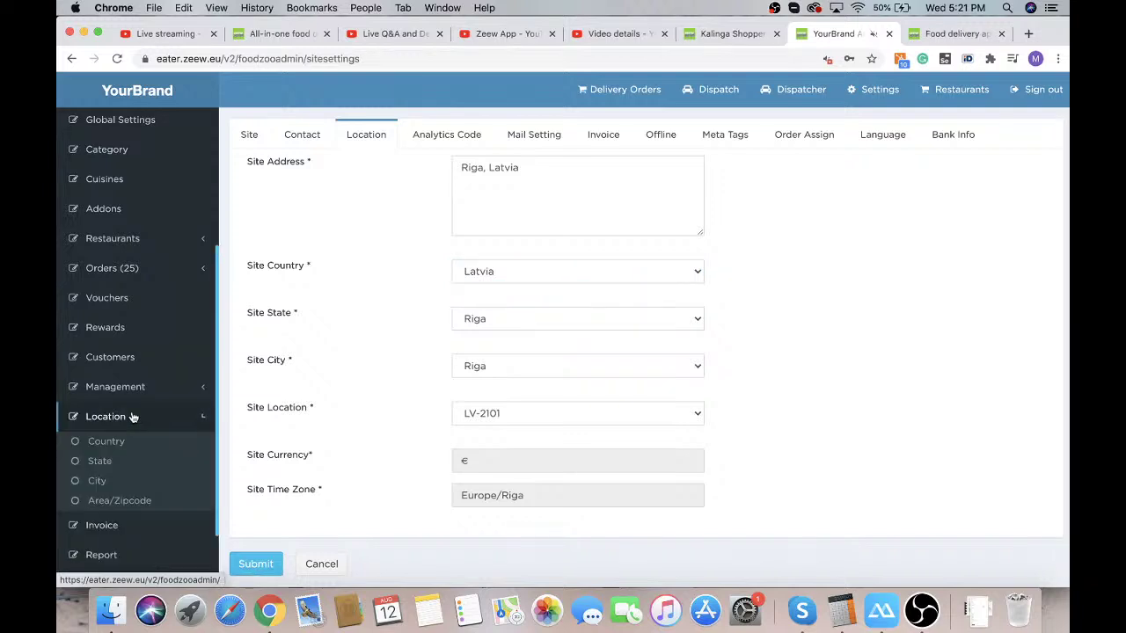
# Search the country list for 'ital' and switch Italy's status to active
pyautogui.click(116, 441)
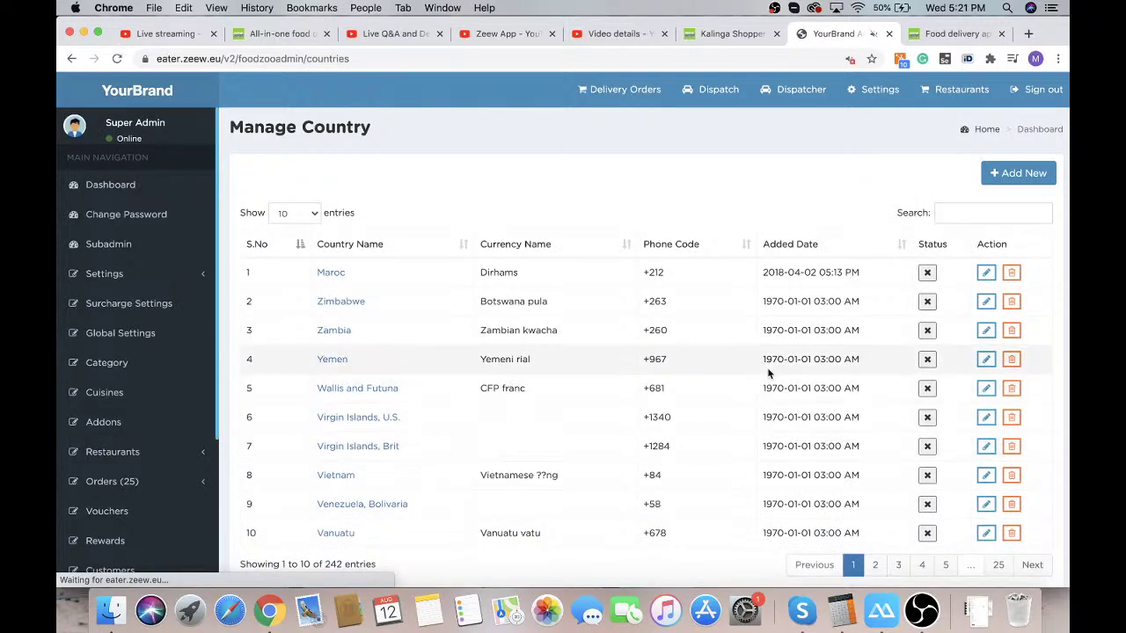
pyautogui.click(985, 215)
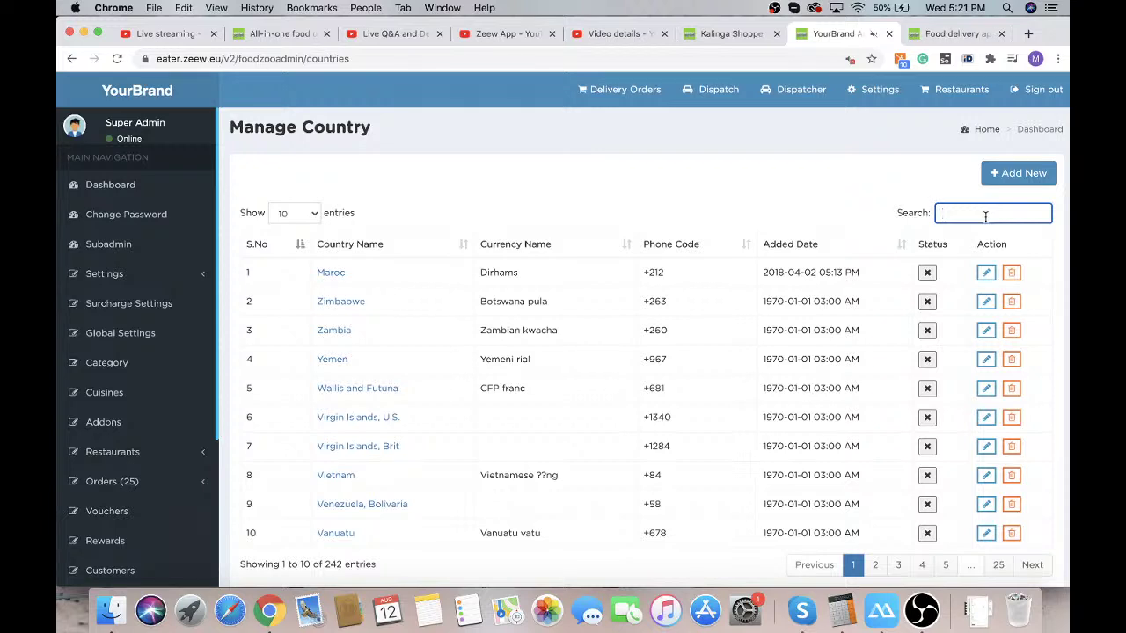
pyautogui.write('ital')
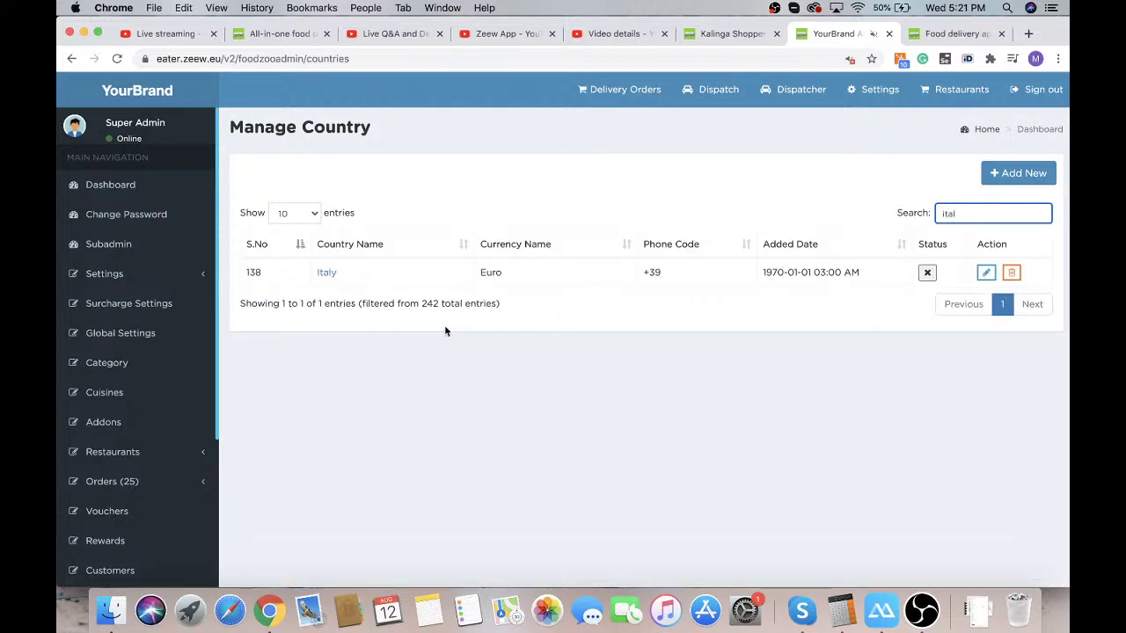
pyautogui.click(928, 273)
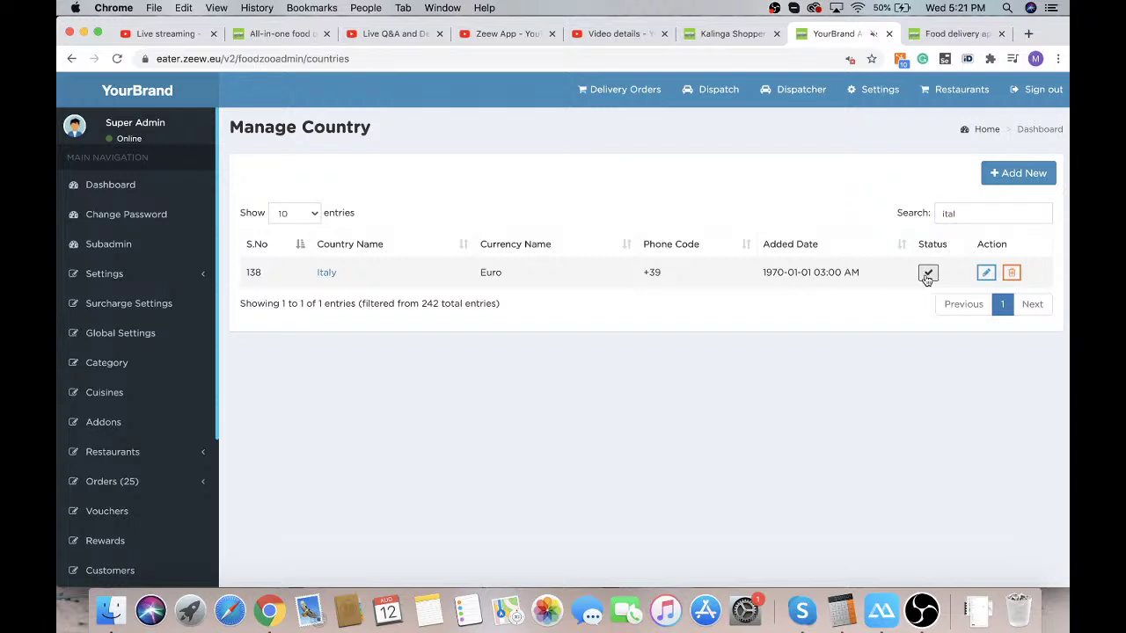
pyautogui.scroll(-5, 106, 462)
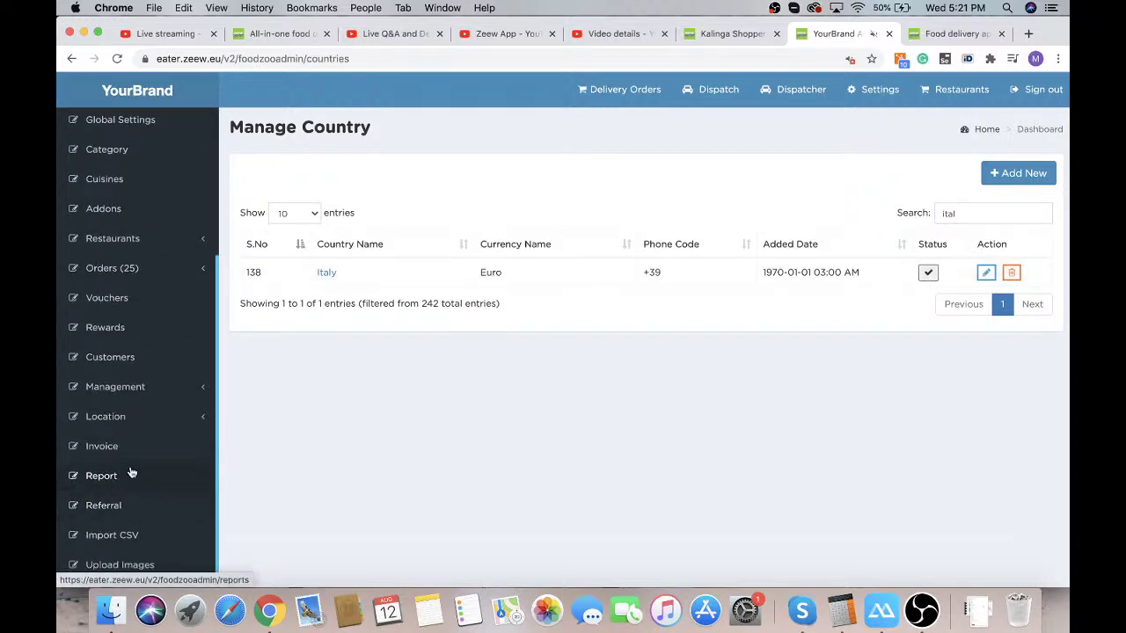
pyautogui.click(125, 411)
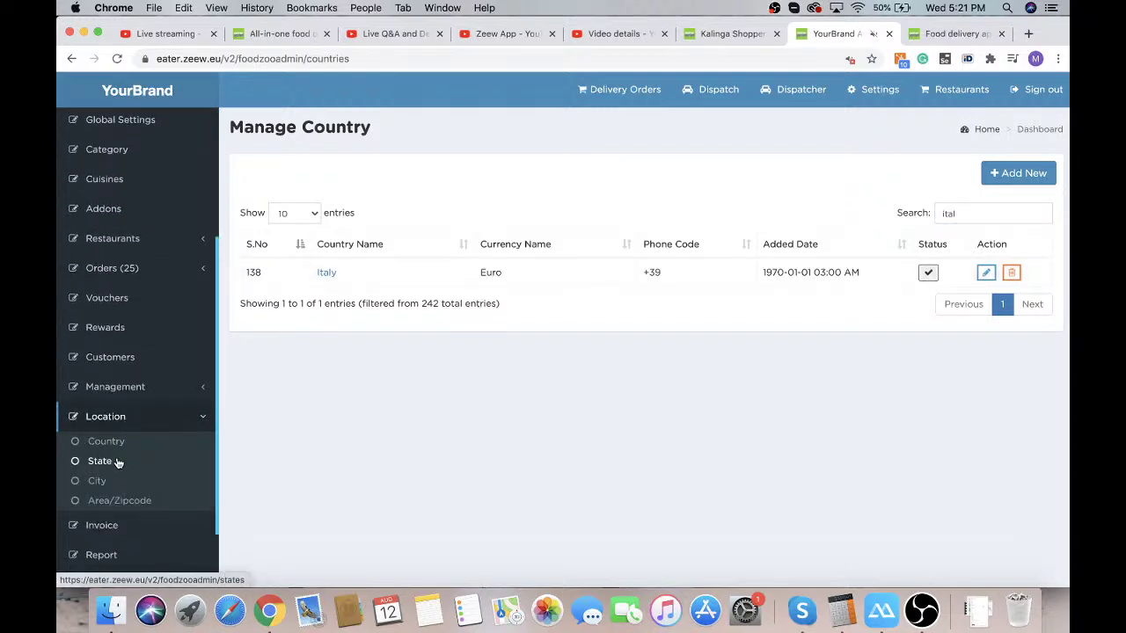
pyautogui.click(117, 463)
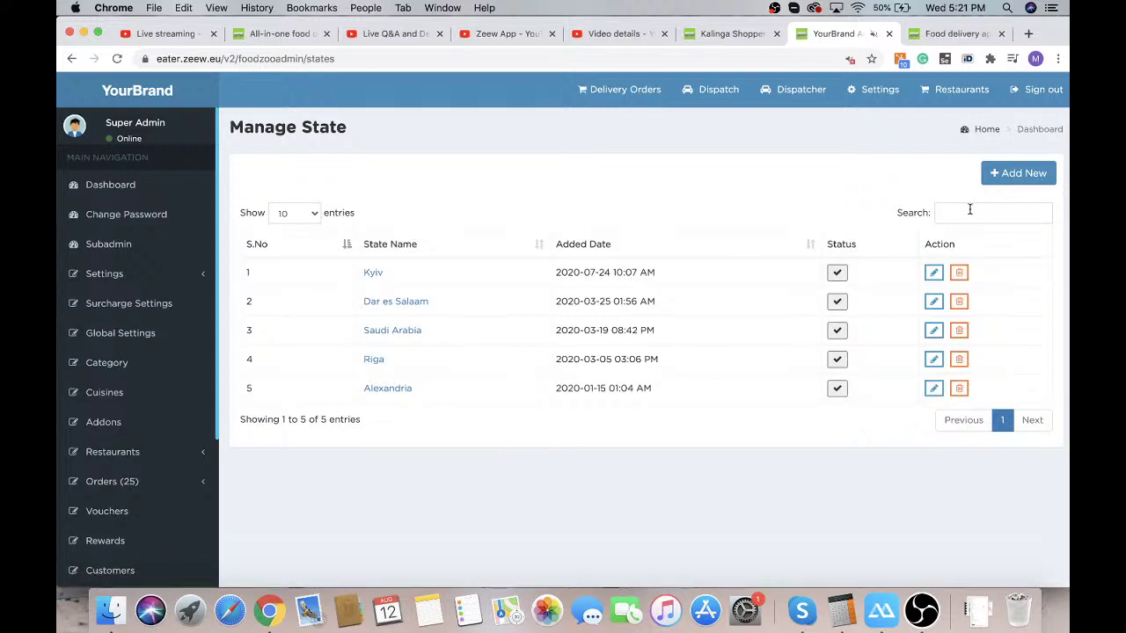
# Add and save a new state named 'Cecilia' with Italy as its country
pyautogui.click(999, 183)
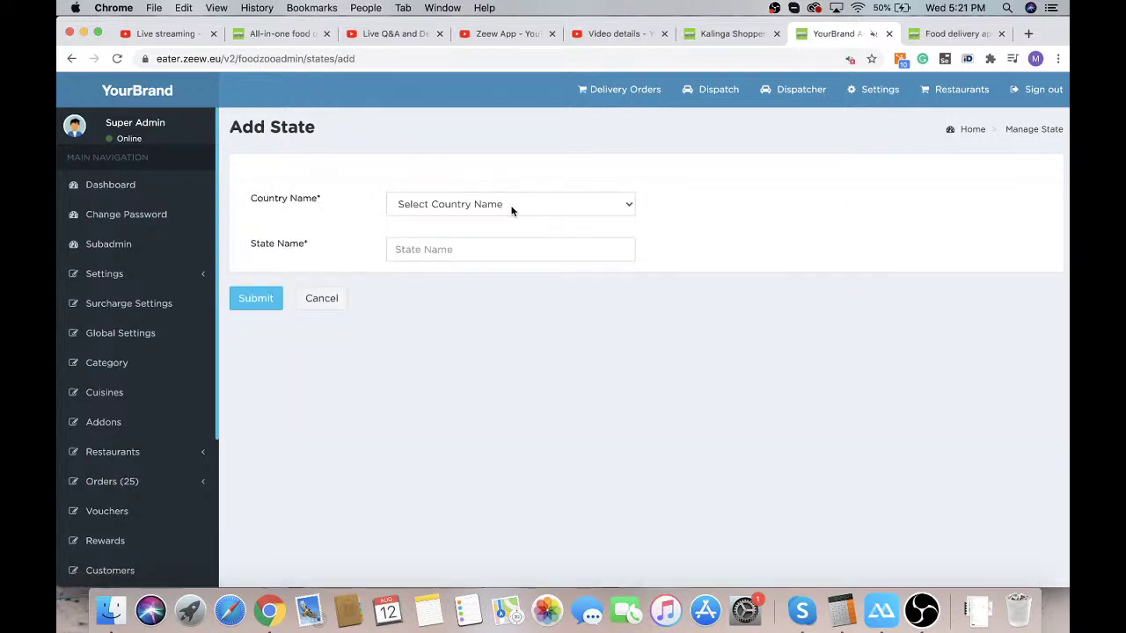
pyautogui.click(509, 209)
pyautogui.click(499, 231)
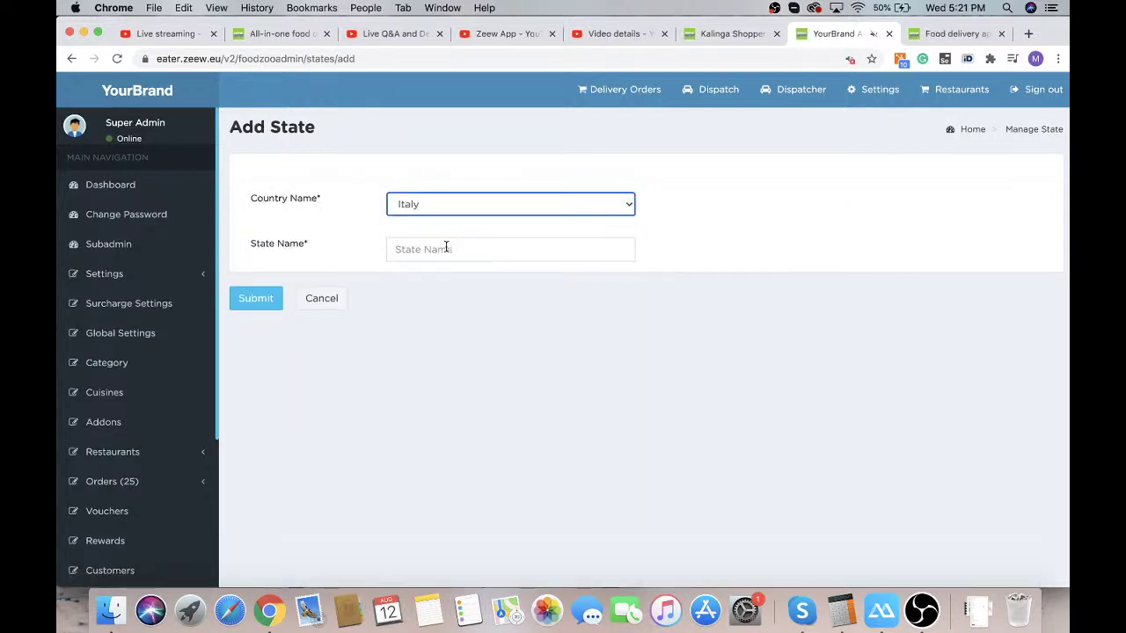
pyautogui.click(445, 248)
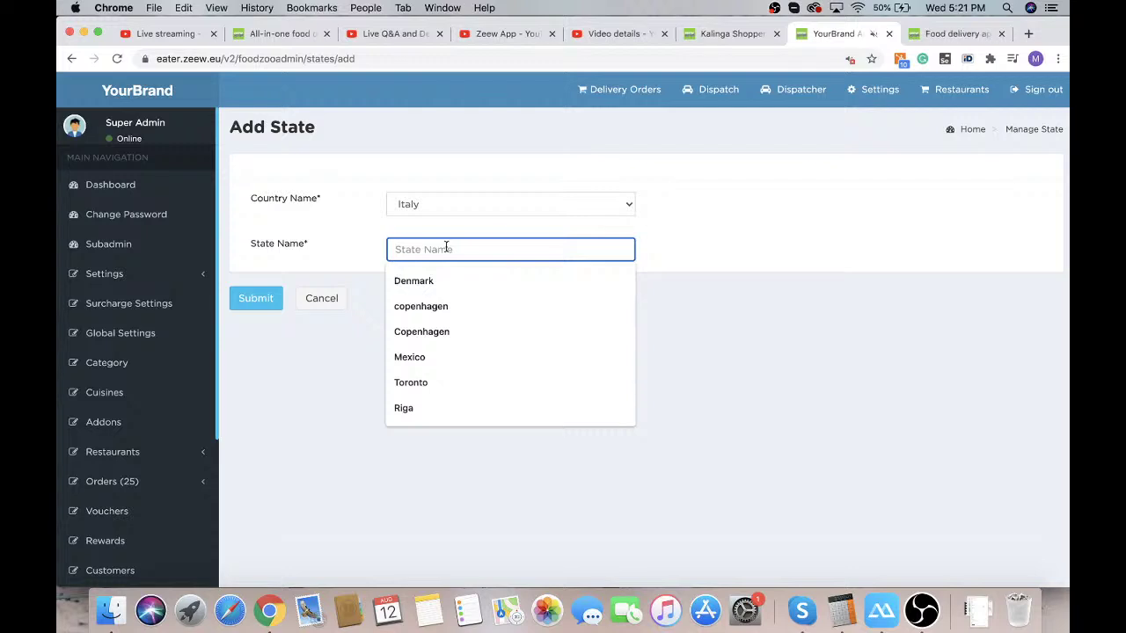
pyautogui.write('Ce')
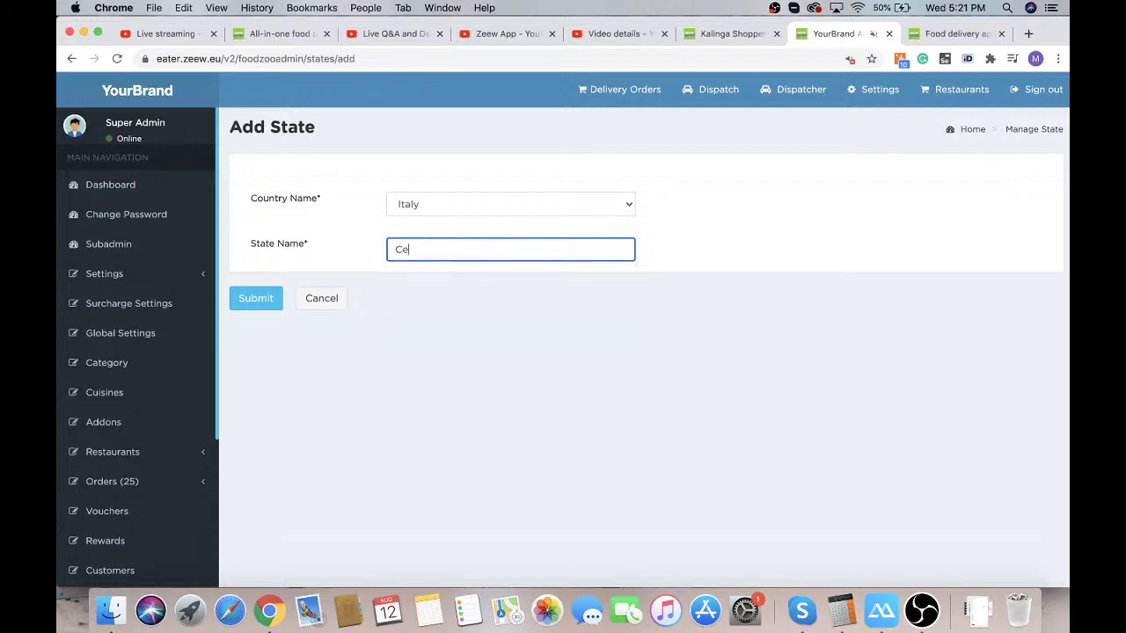
pyautogui.write('cilia')
pyautogui.click(264, 306)
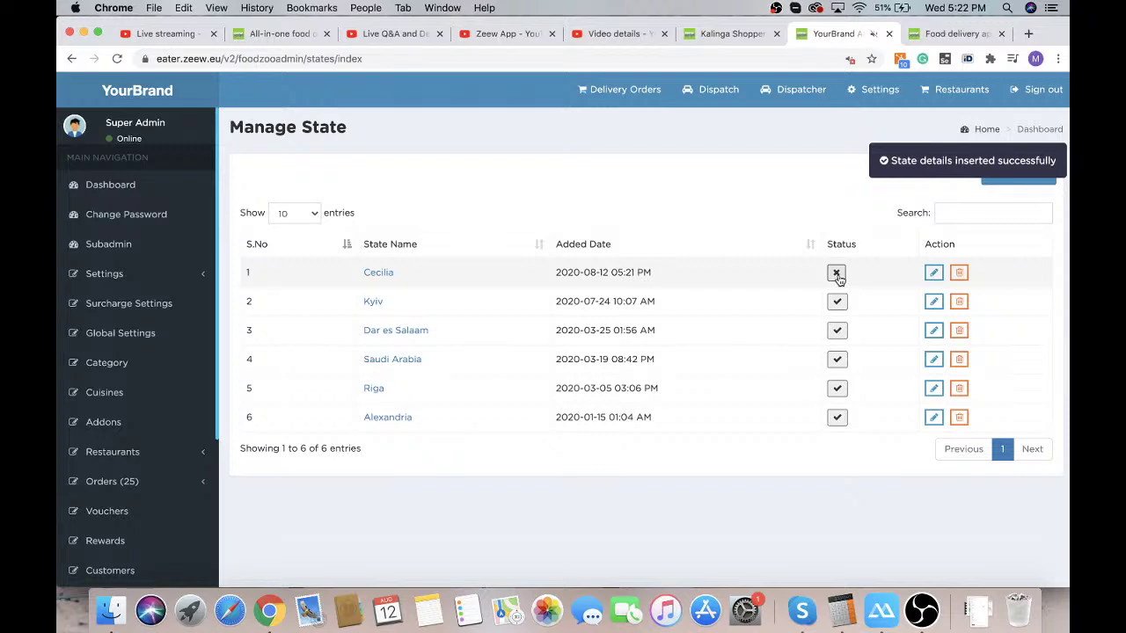
pyautogui.scroll(-5, 143, 502)
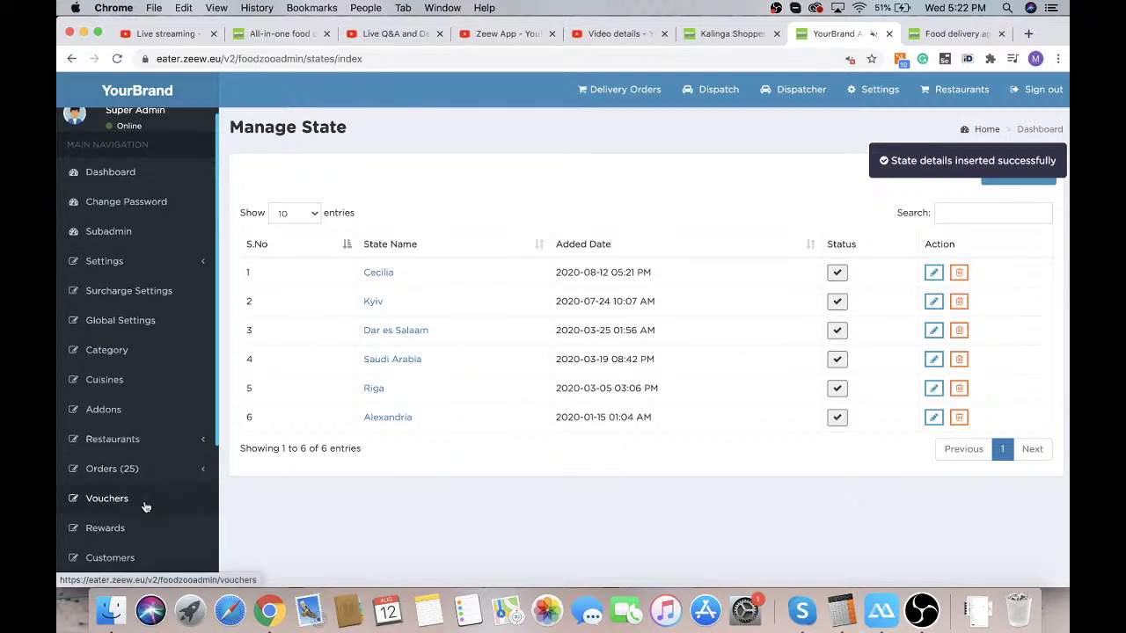
pyautogui.scroll(-1, 146, 493)
pyautogui.click(146, 417)
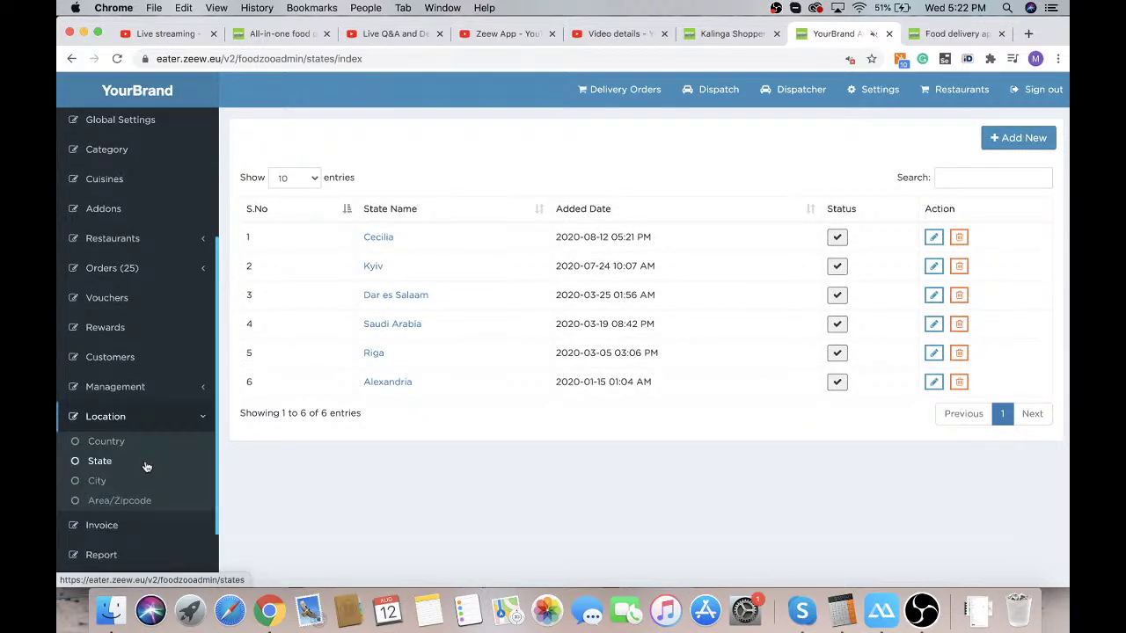
# Add a new city named Ceceilia under country Italy and state Cecilia
pyautogui.click(106, 484)
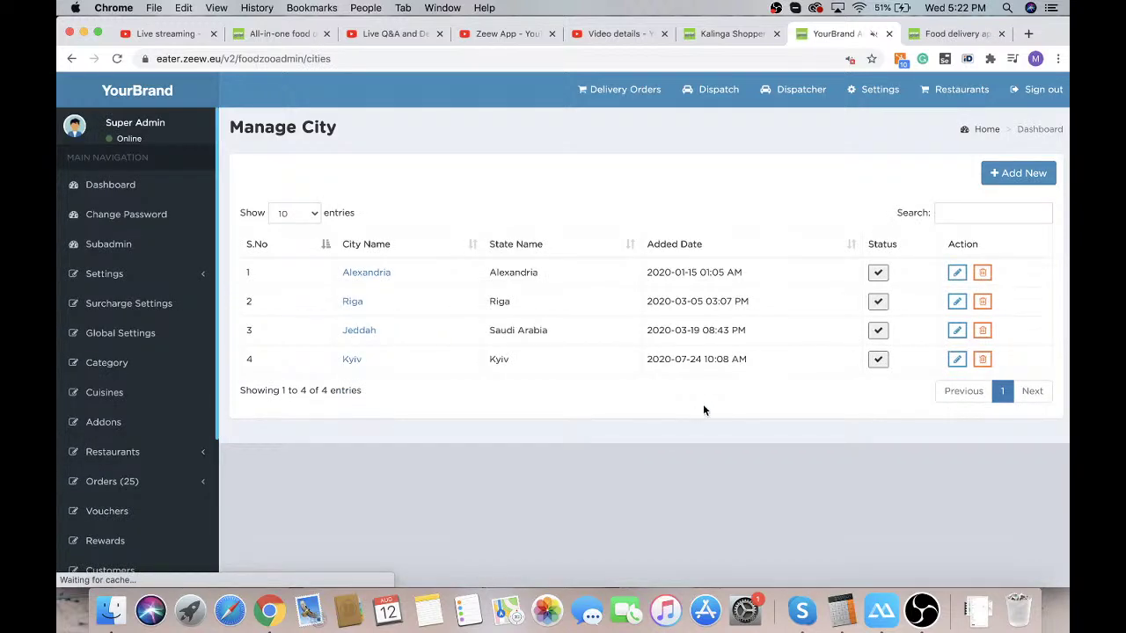
pyautogui.click(1013, 171)
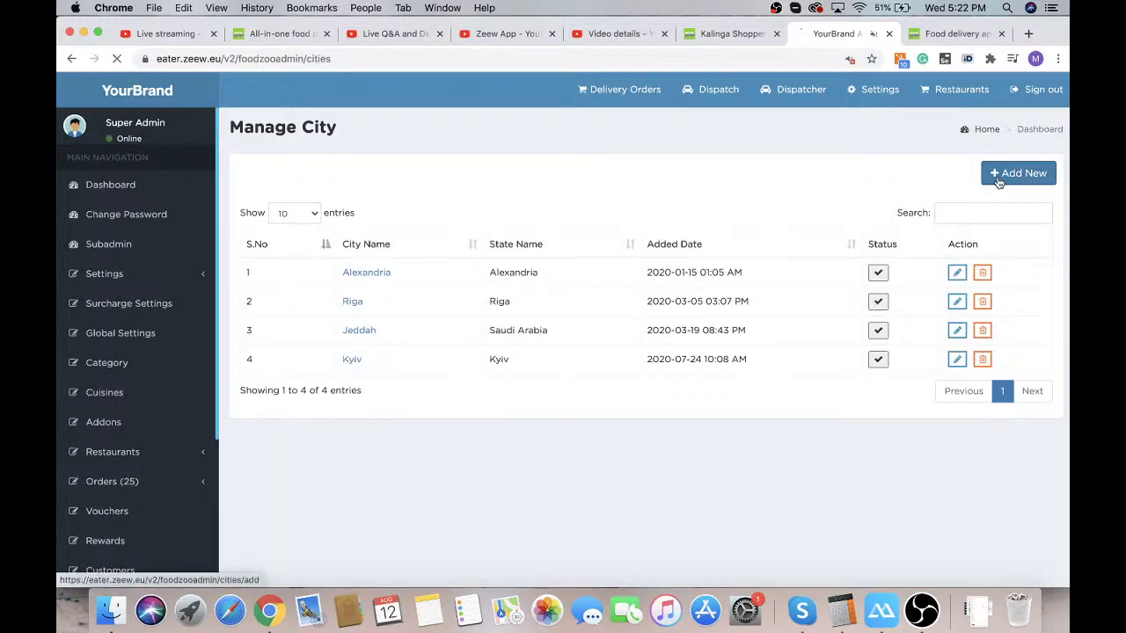
pyautogui.click(489, 203)
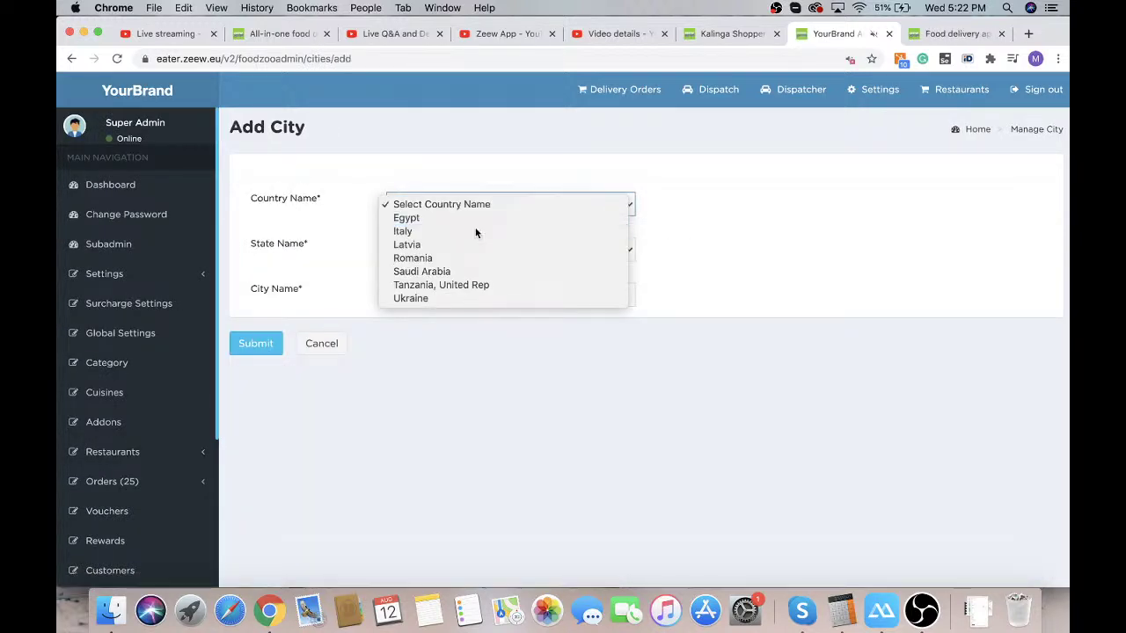
pyautogui.click(474, 232)
pyautogui.click(457, 247)
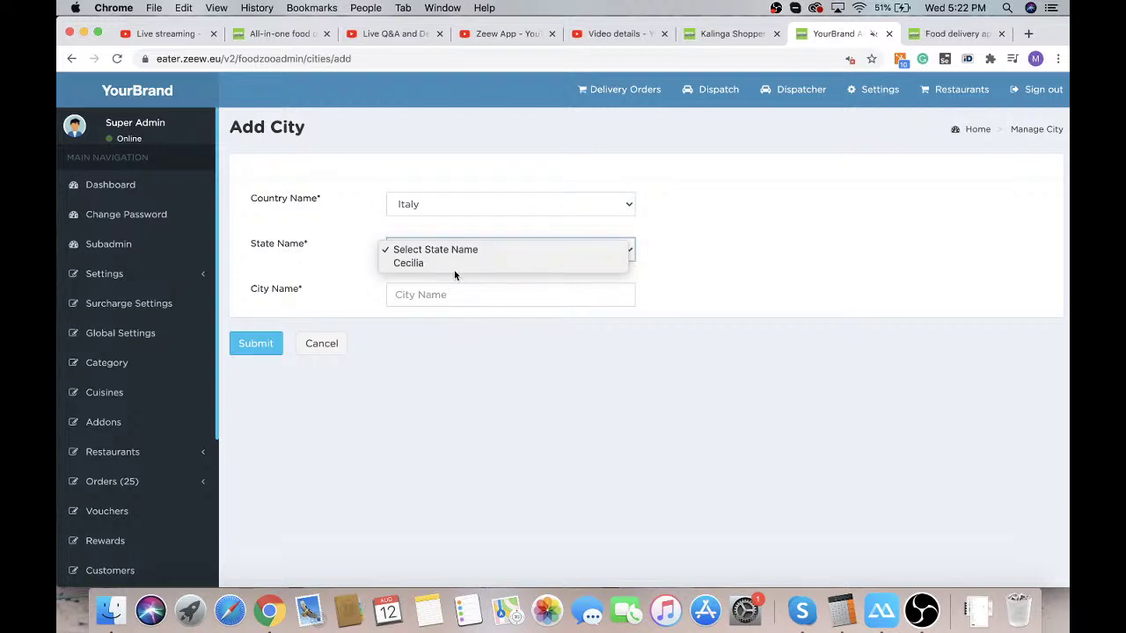
pyautogui.click(431, 263)
pyautogui.click(409, 290)
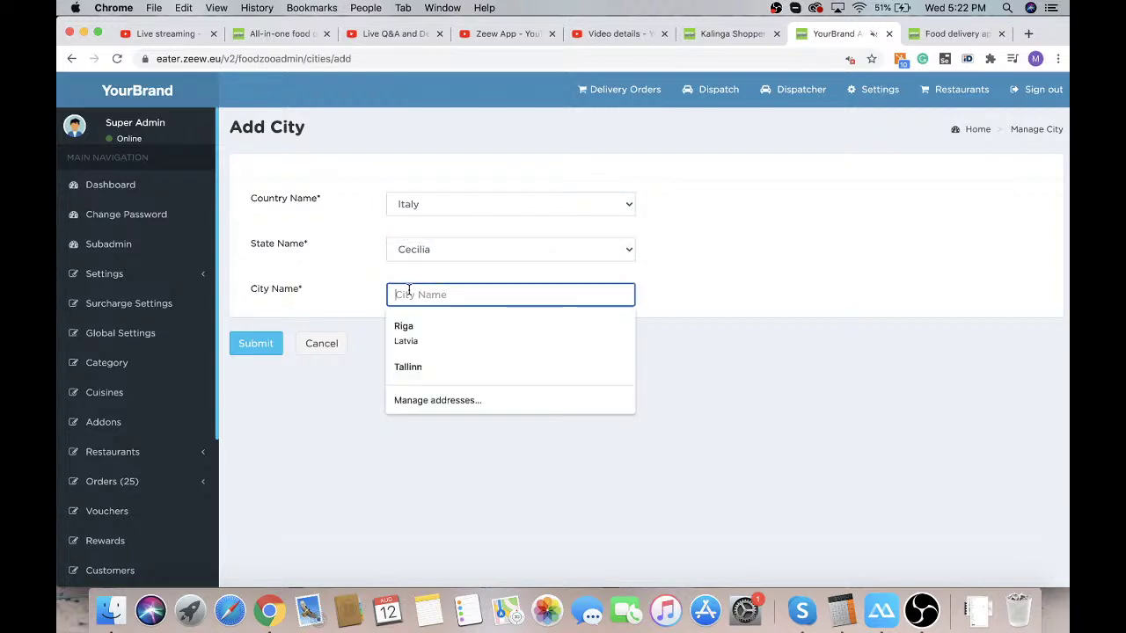
pyautogui.write('Cel')
pyautogui.press('BackSpace')
pyautogui.write('c')
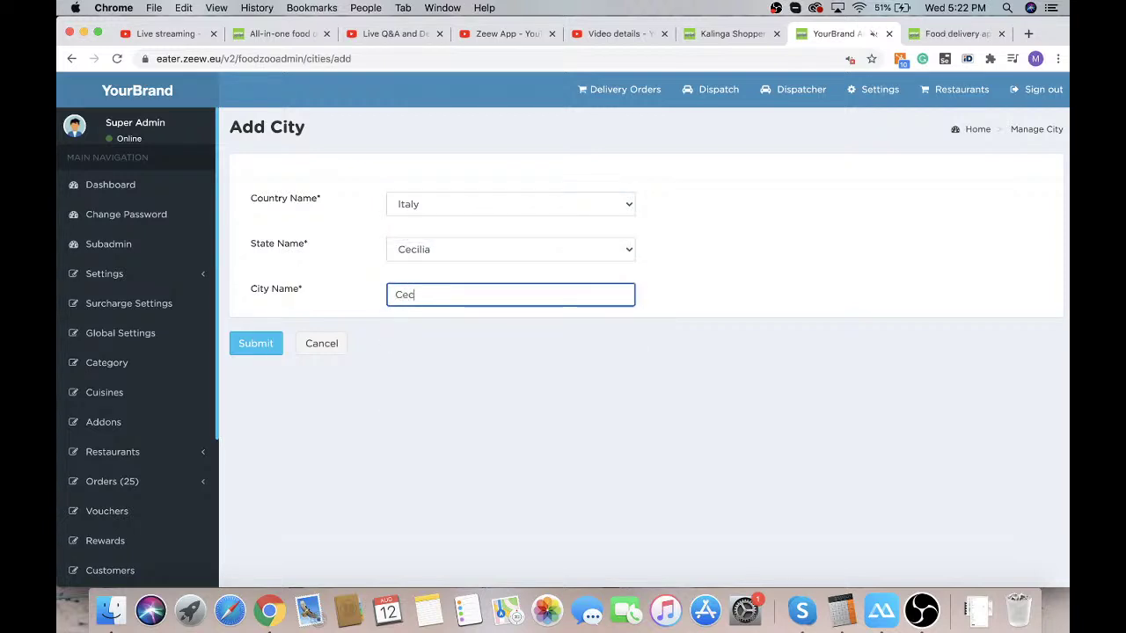
pyautogui.write('eil')
pyautogui.write('lia')
pyautogui.click(249, 353)
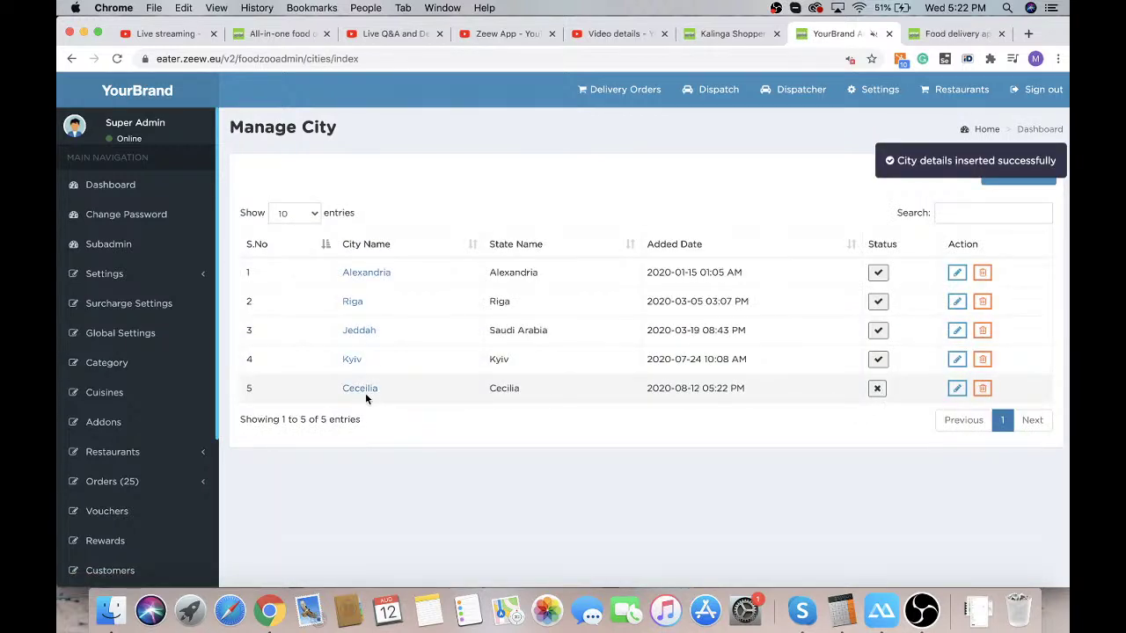
# Switch the new city Ceceilia's status to active
pyautogui.click(877, 388)
pyautogui.scroll(-2, 136, 501)
pyautogui.scroll(-5, 145, 457)
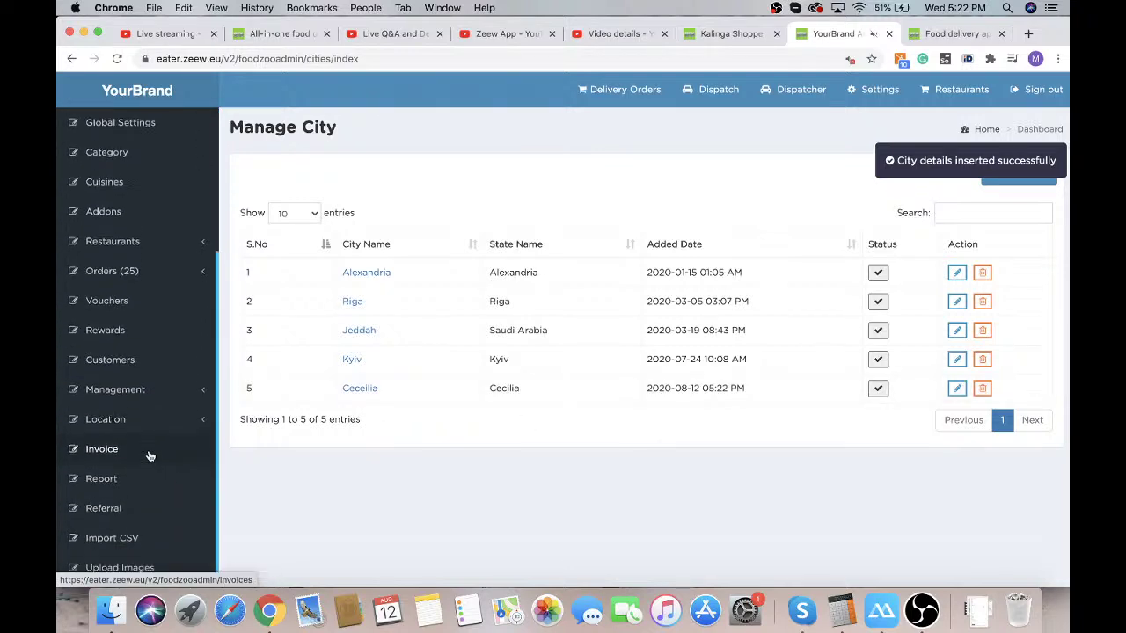
pyautogui.click(167, 416)
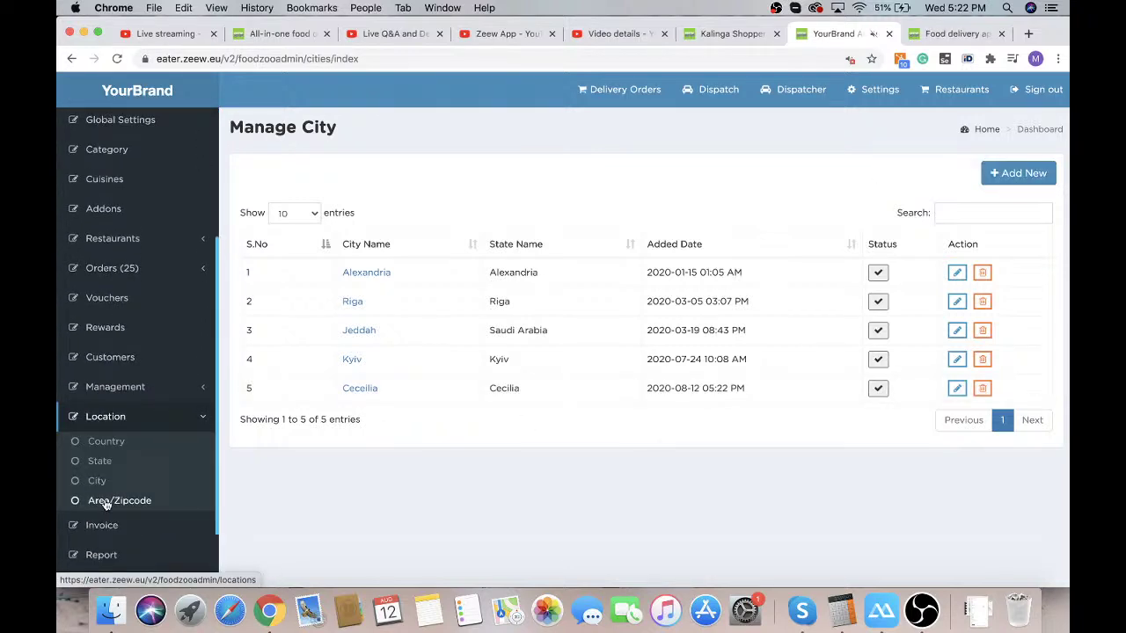
# Start a new area entry under state Cecilia and city Ceceilia
pyautogui.click(107, 501)
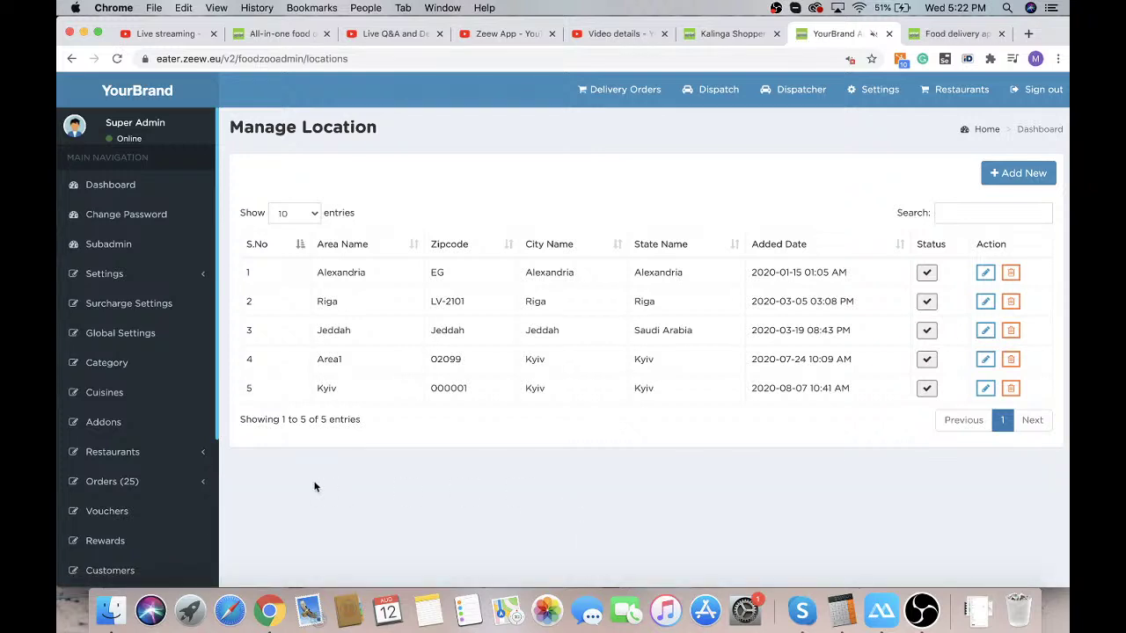
pyautogui.click(1018, 175)
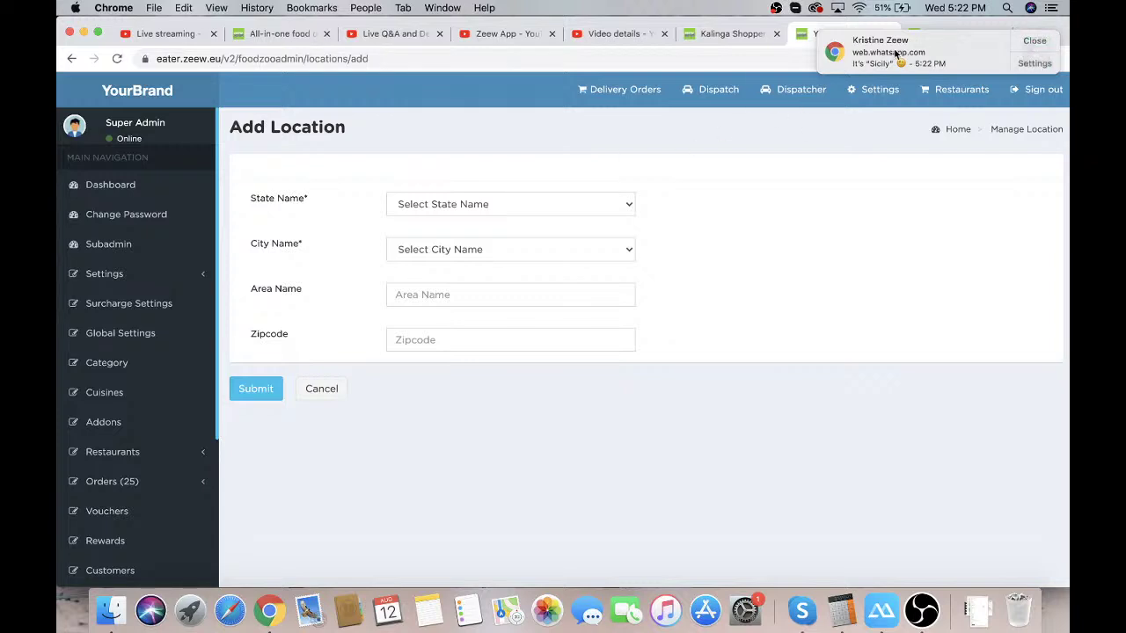
pyautogui.click(1031, 38)
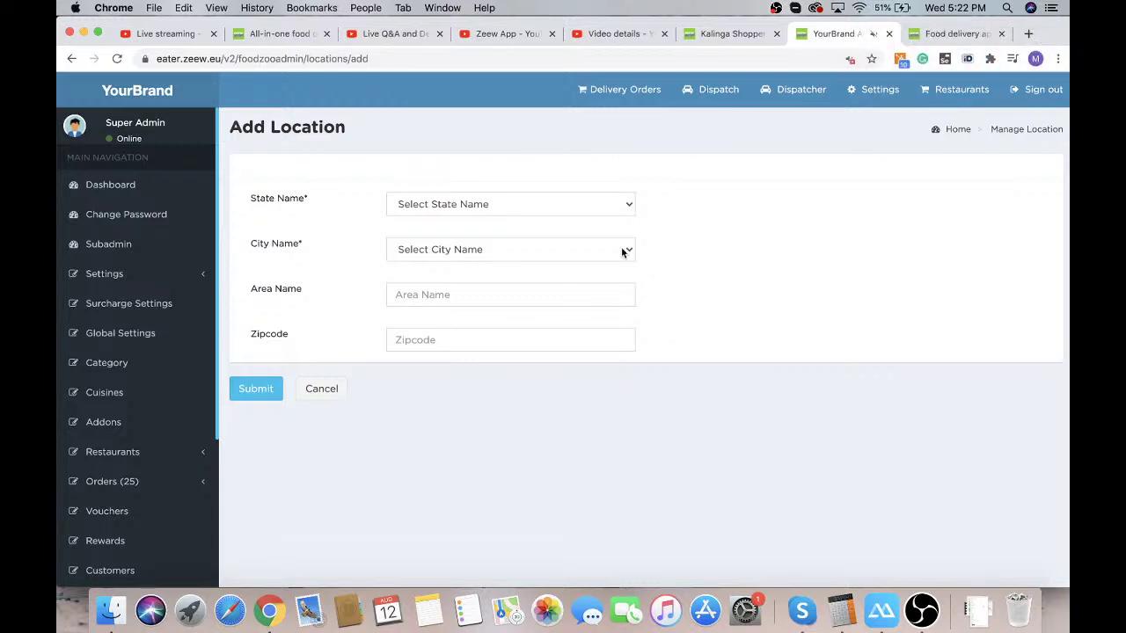
pyautogui.click(502, 207)
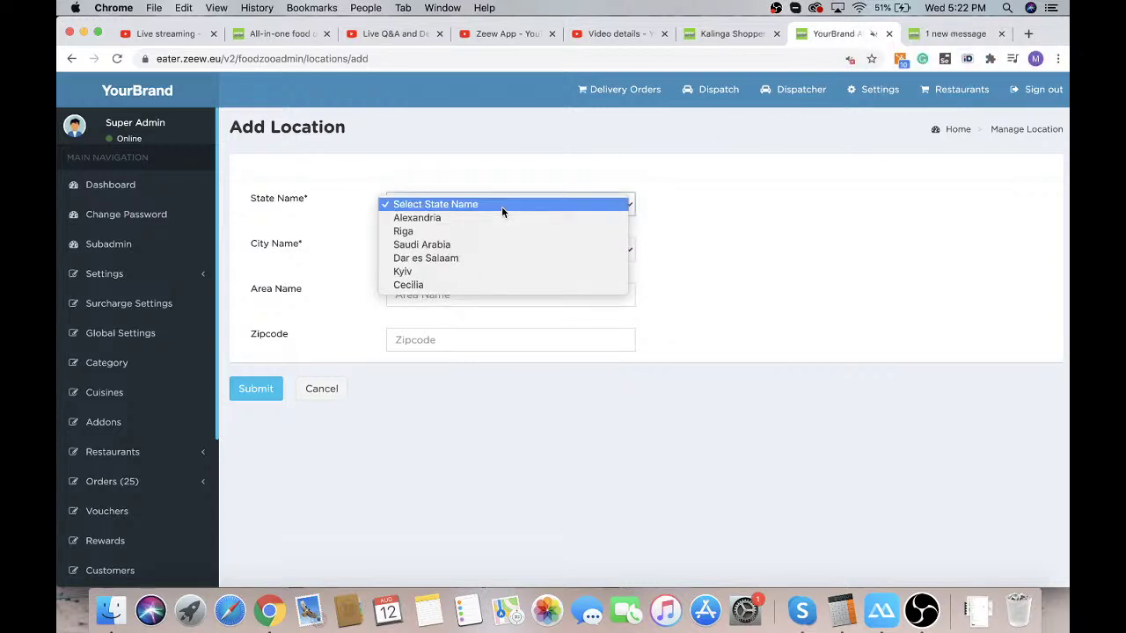
pyautogui.click(438, 285)
pyautogui.click(455, 248)
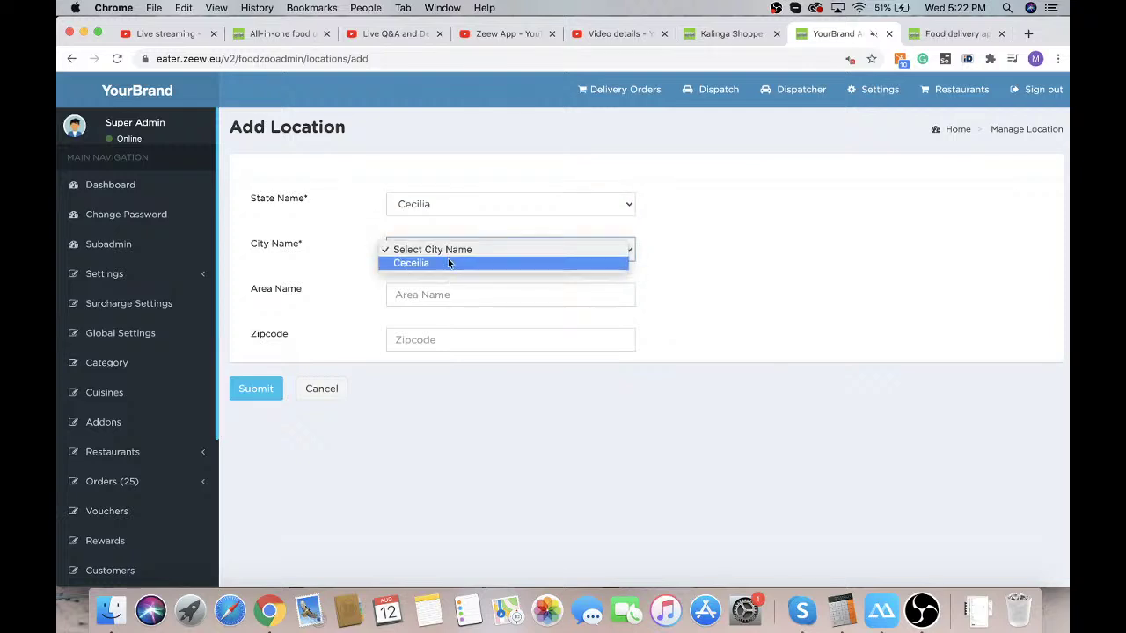
pyautogui.click(447, 260)
# Name the area City center with zipcode 10918 and submit it
pyautogui.click(418, 296)
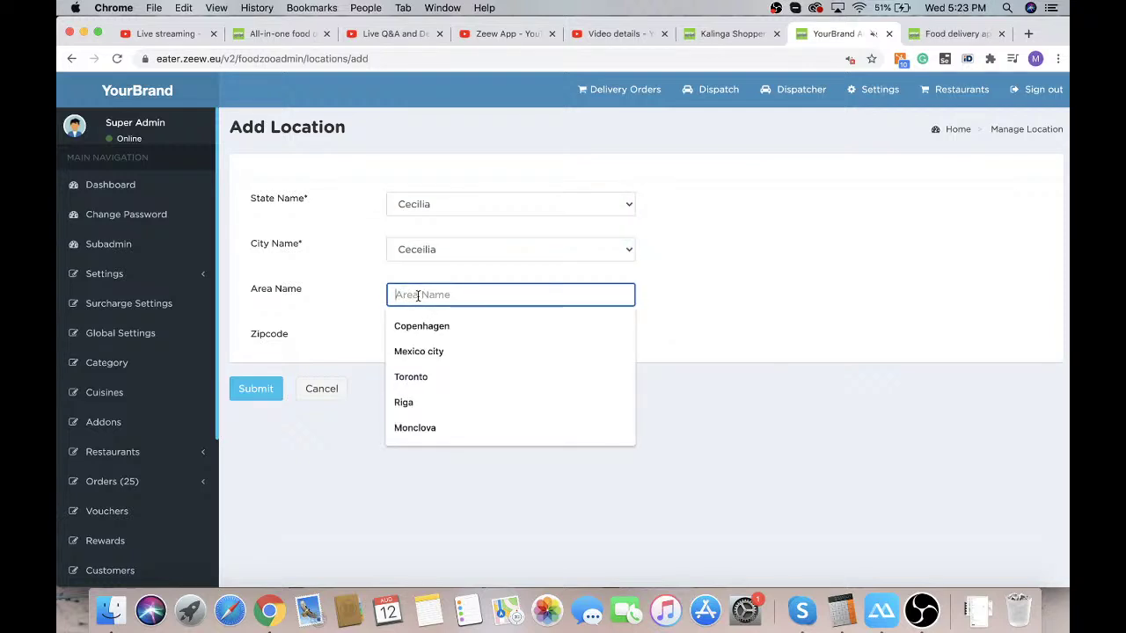
pyautogui.write('Ceci')
pyautogui.press('BackSpace')
pyautogui.press('BackSpace')
pyautogui.press('BackSpace')
pyautogui.press('BackSpace')
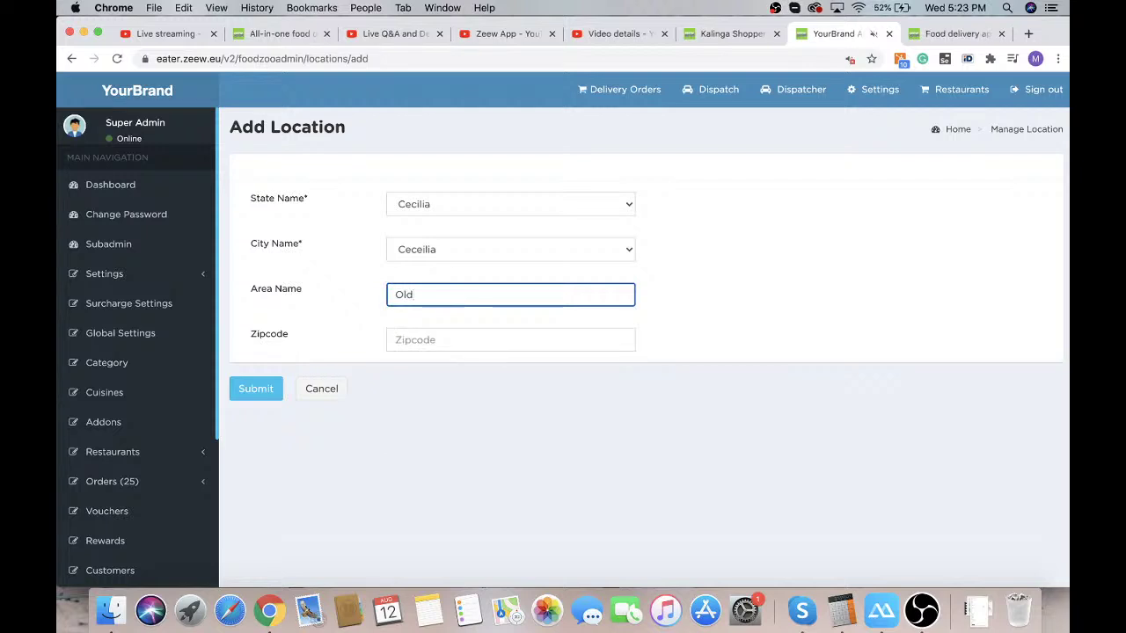
pyautogui.write('City center')
pyautogui.click(395, 339)
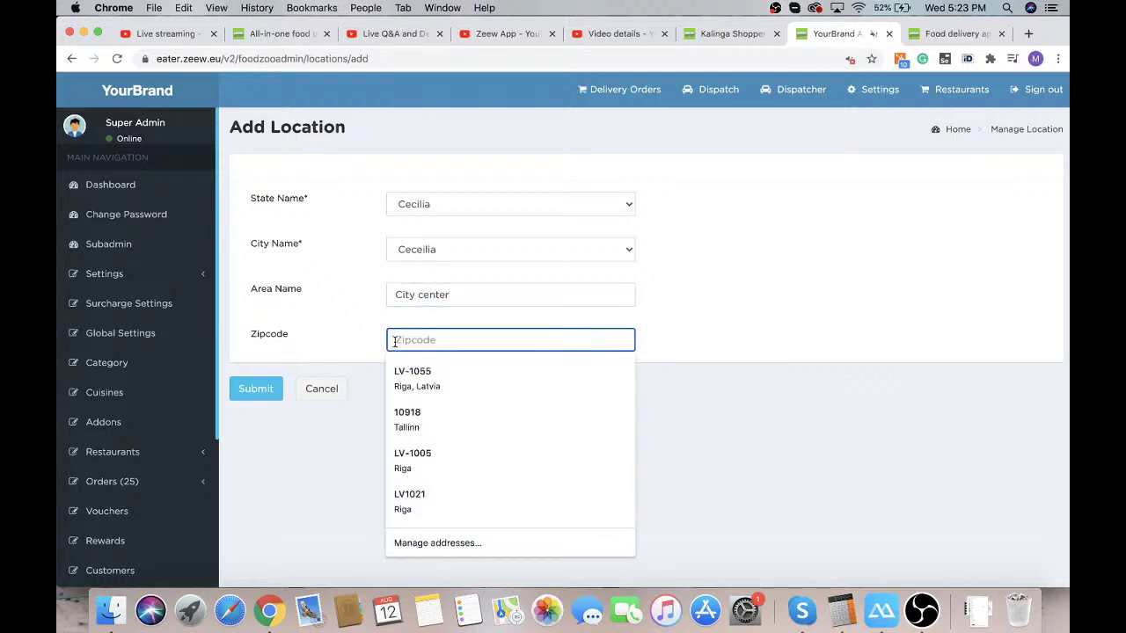
pyautogui.click(437, 414)
pyautogui.click(253, 388)
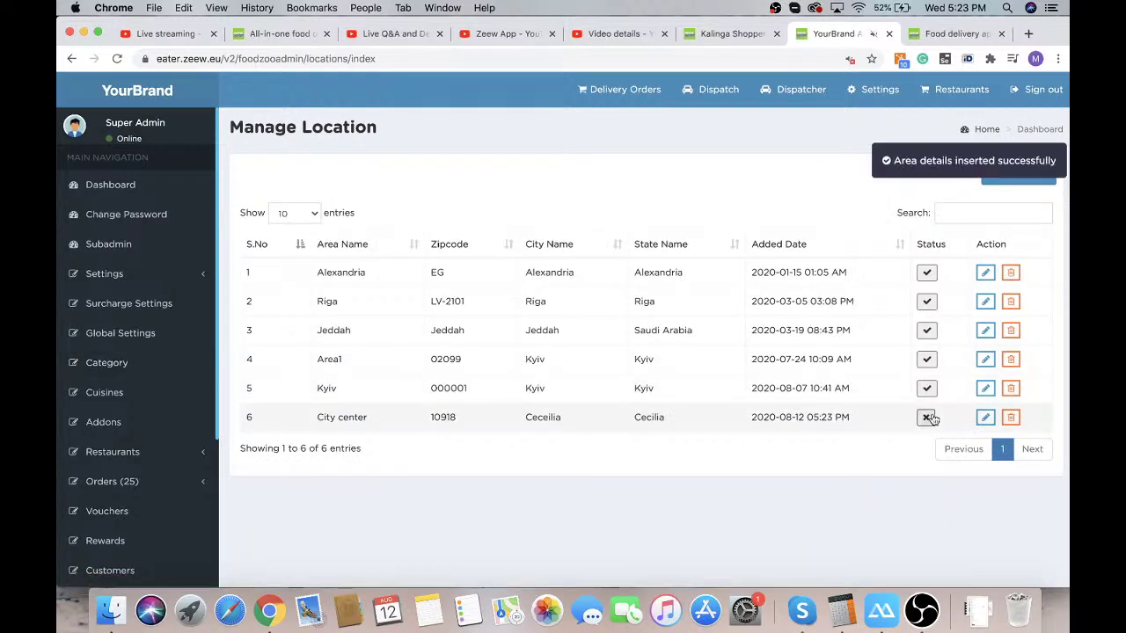
# Open Settings > Site Setting from the admin sidebar
pyautogui.click(125, 275)
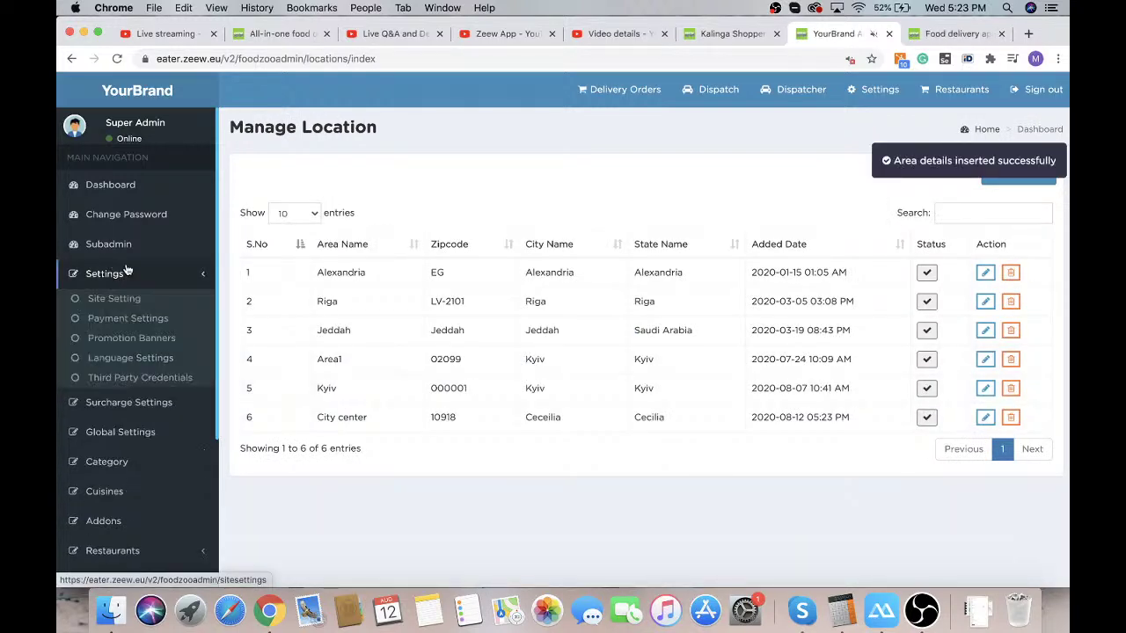
pyautogui.click(125, 298)
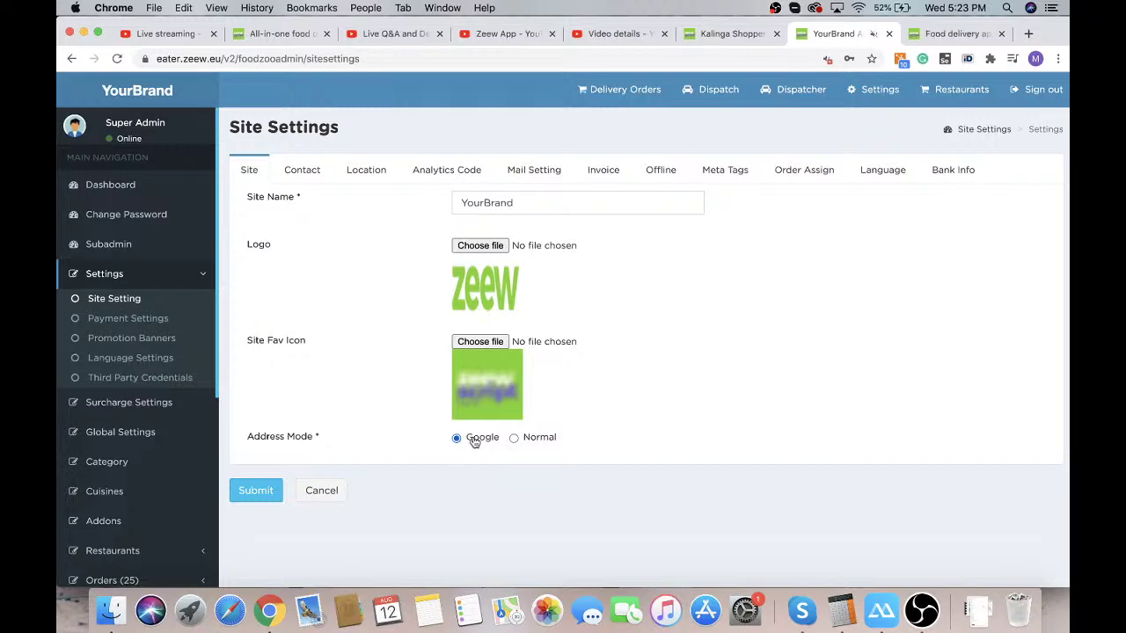
# Open eater.zeew.eu in a new browser tab
pyautogui.click(943, 36)
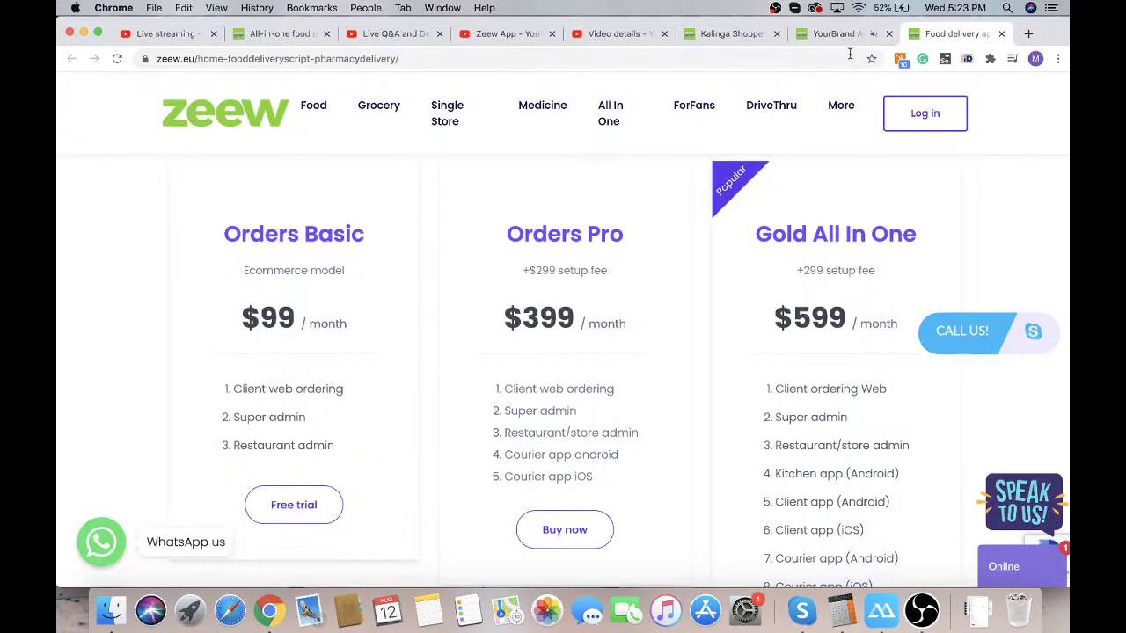
pyautogui.click(1028, 34)
pyautogui.write('eater.zeew.eu')
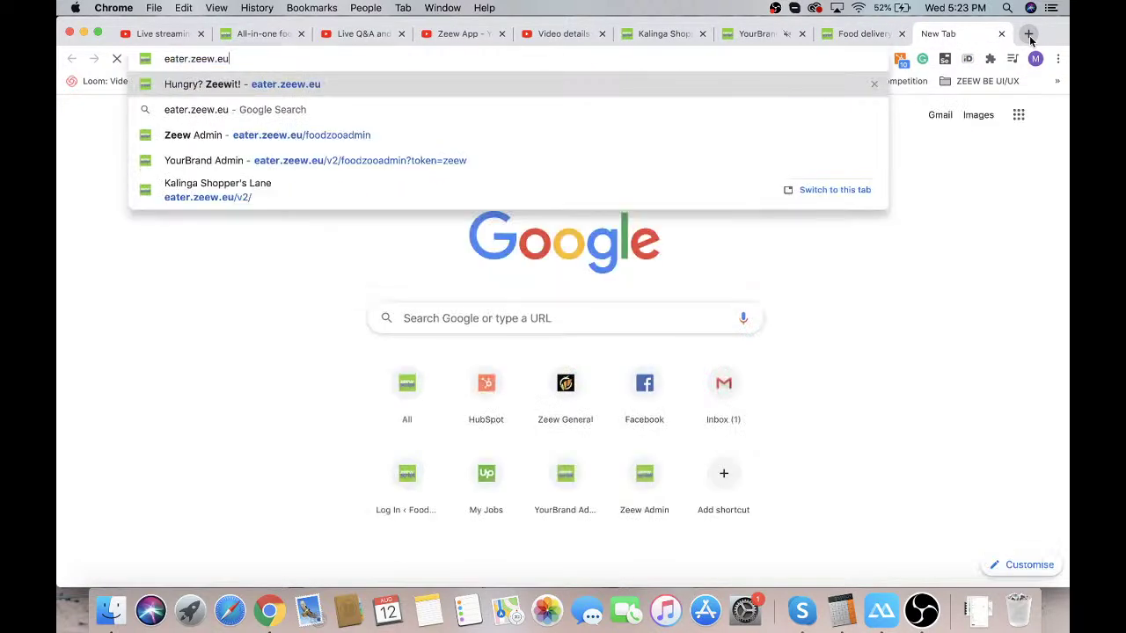
pyautogui.press('Return')
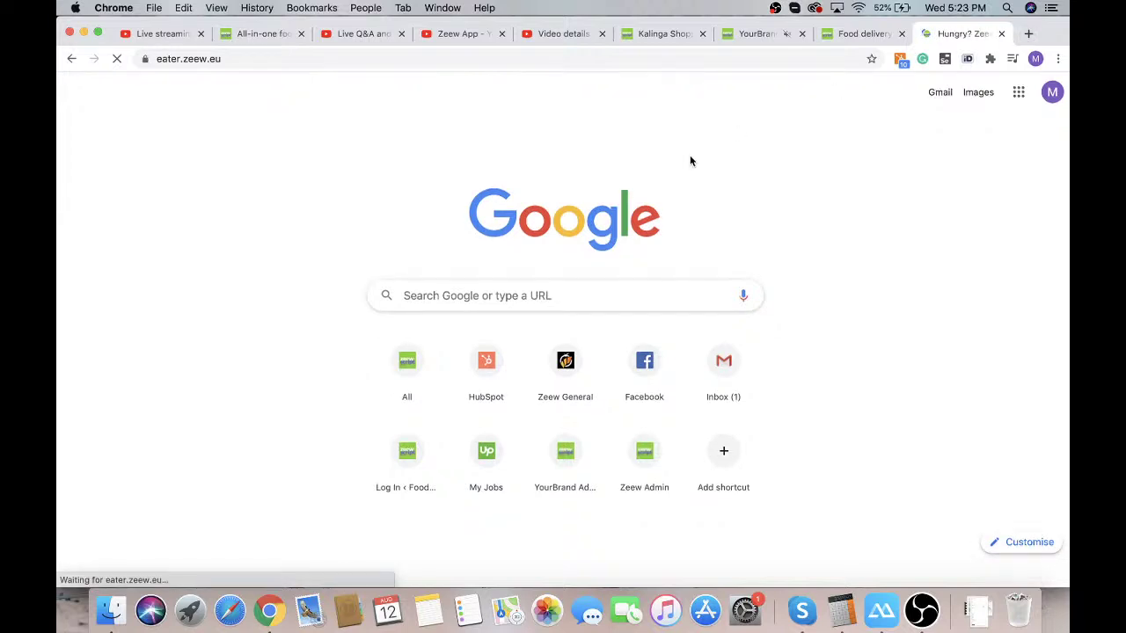
# Load the eater.zeew.eu/v2 storefront, then go back to the admin Site Settings
pyautogui.click(264, 58)
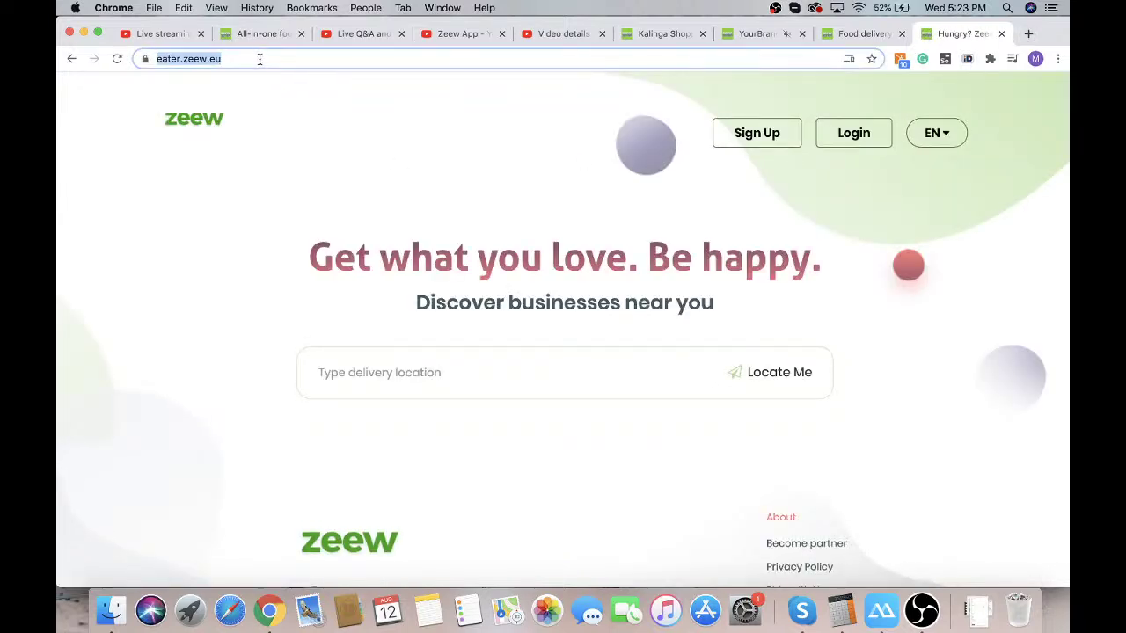
pyautogui.click(271, 58)
pyautogui.write('/v2')
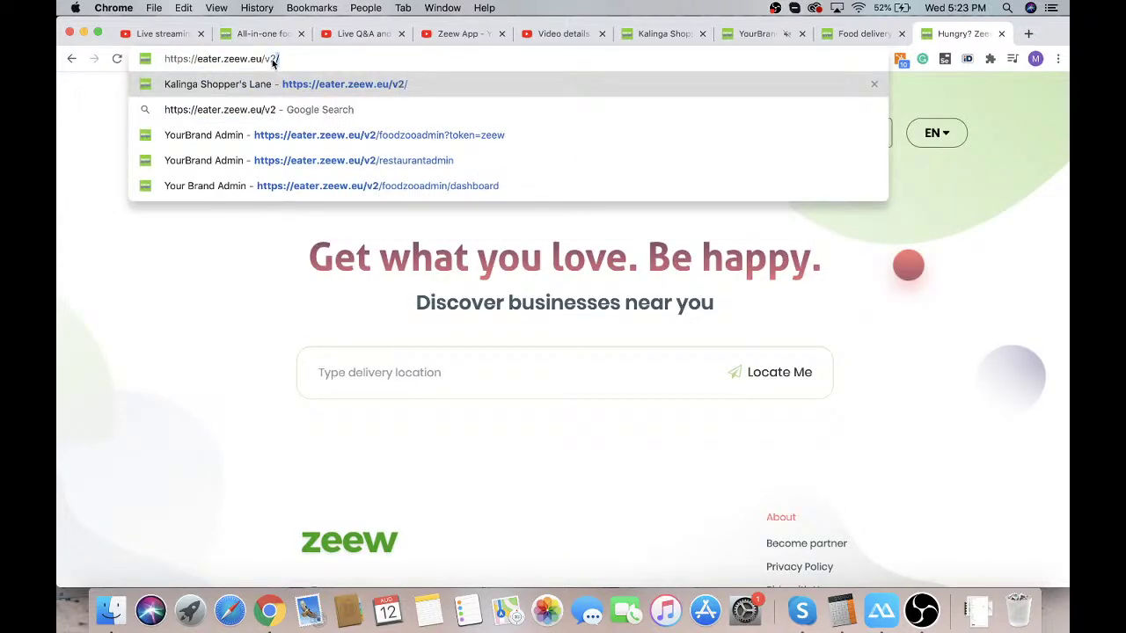
pyautogui.press('Return')
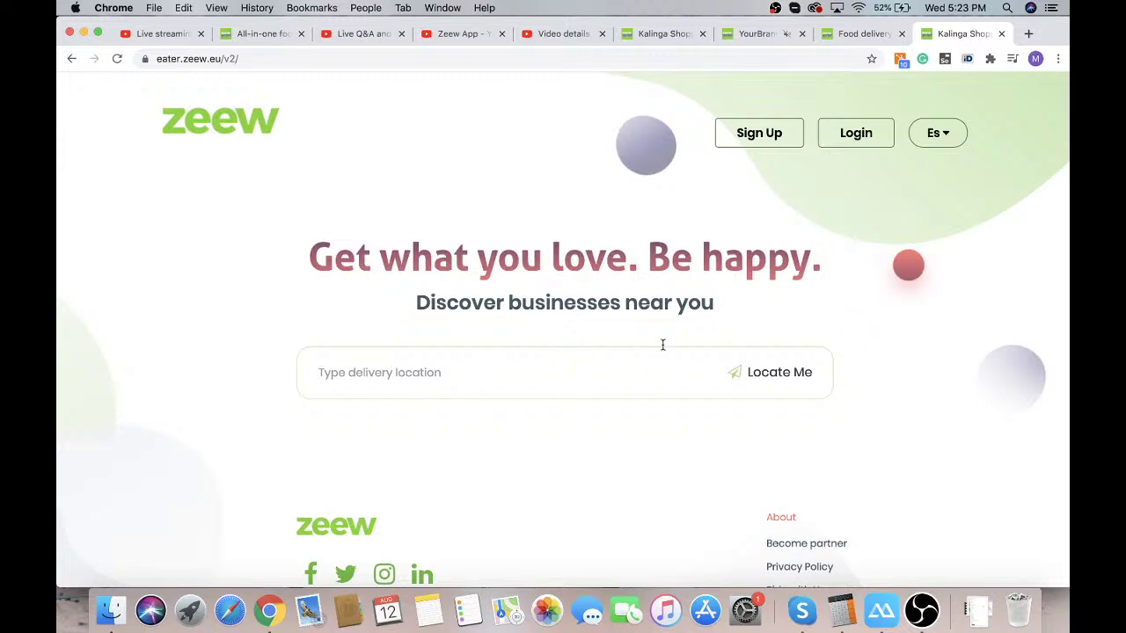
pyautogui.click(755, 34)
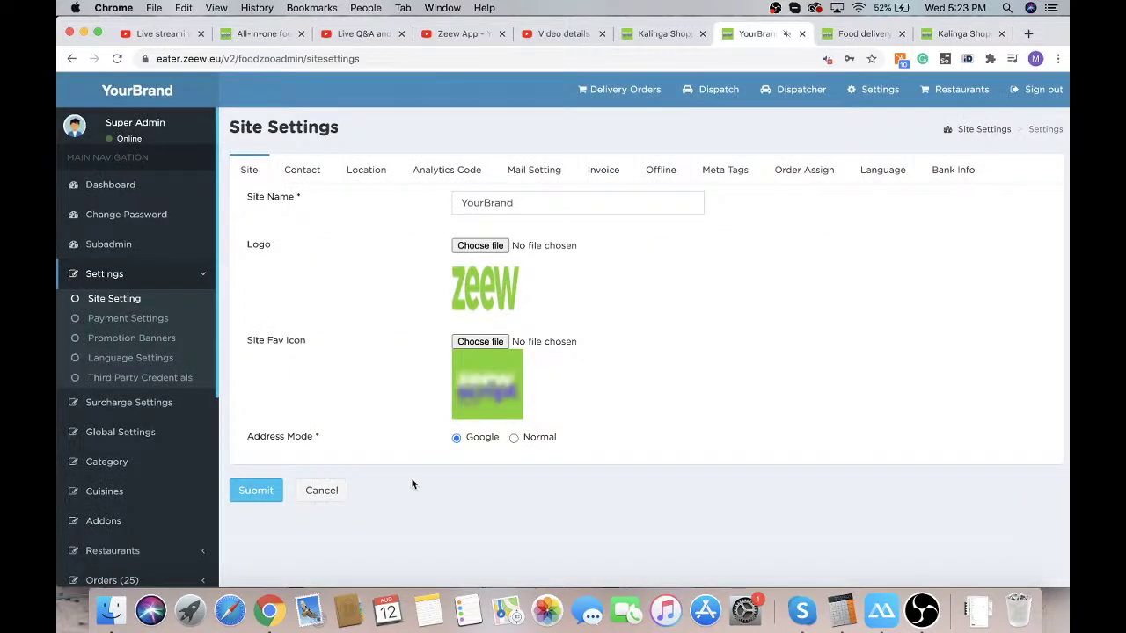
# Save Address Mode as Normal with area-name search, then go back to the storefront
pyautogui.click(515, 438)
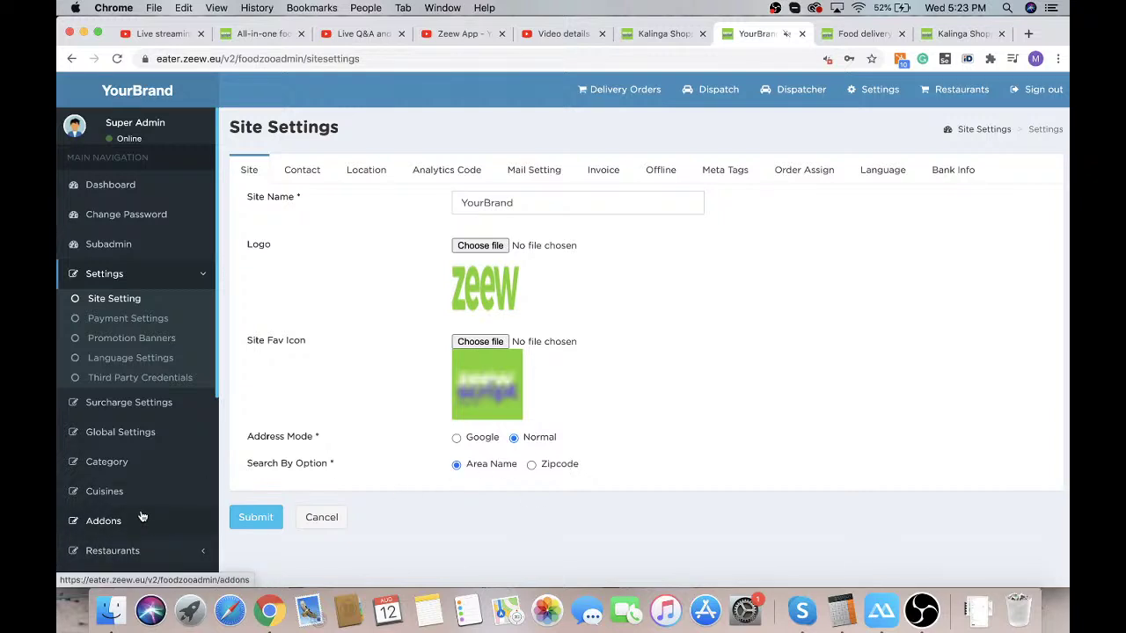
pyautogui.click(256, 521)
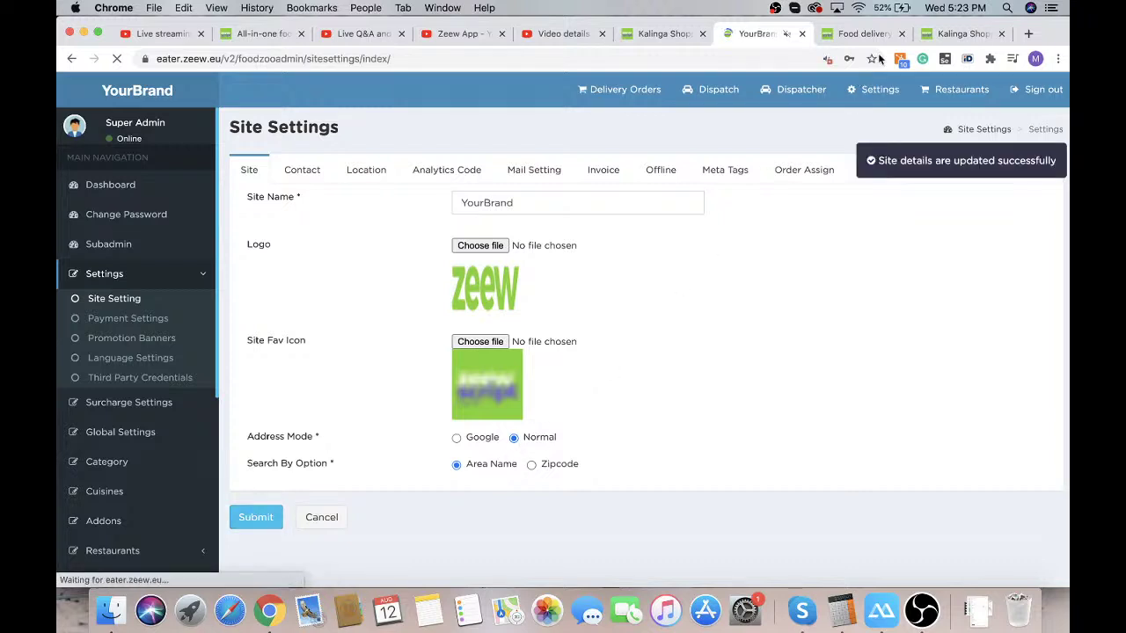
pyautogui.click(963, 33)
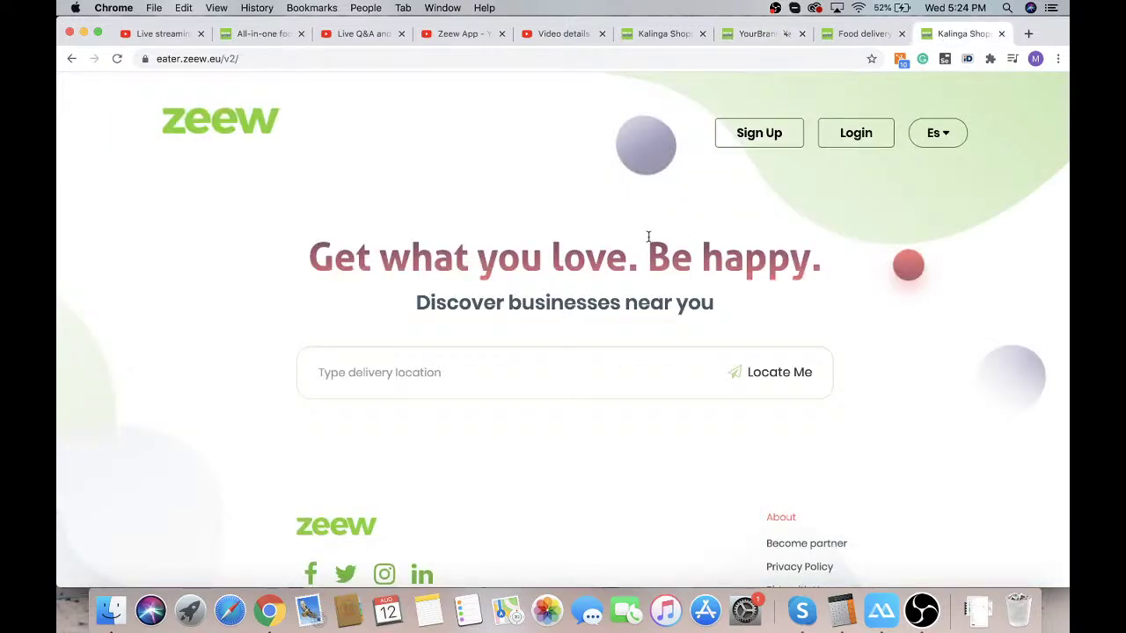
# Reload the storefront and check its City and Area/Zipcode pickers, then return to Site Settings
pyautogui.click(116, 58)
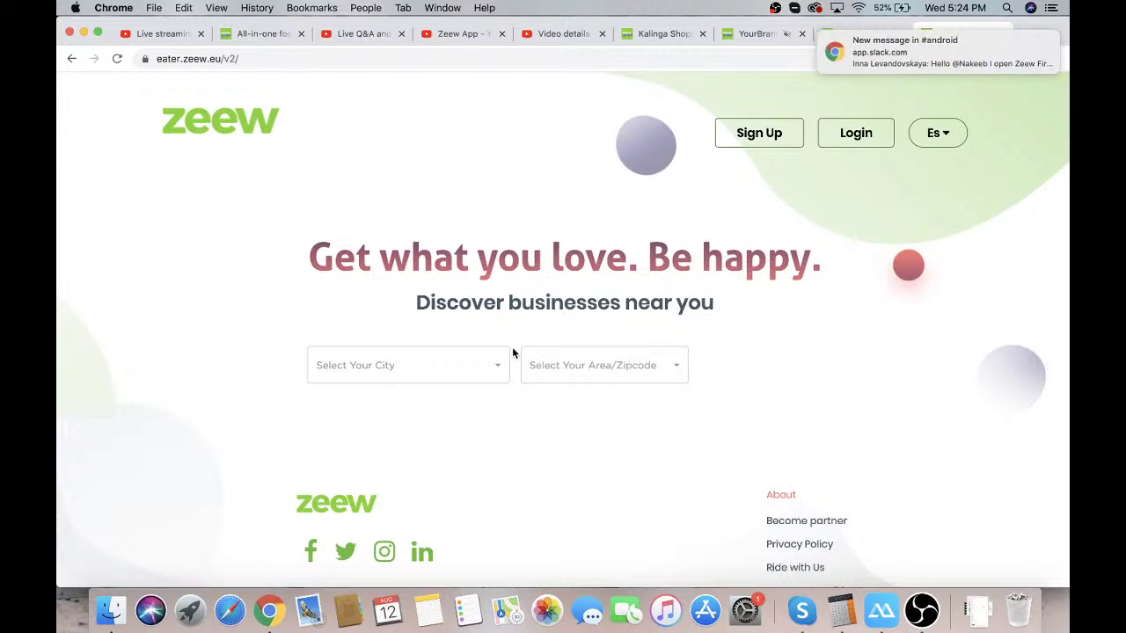
pyautogui.click(1035, 41)
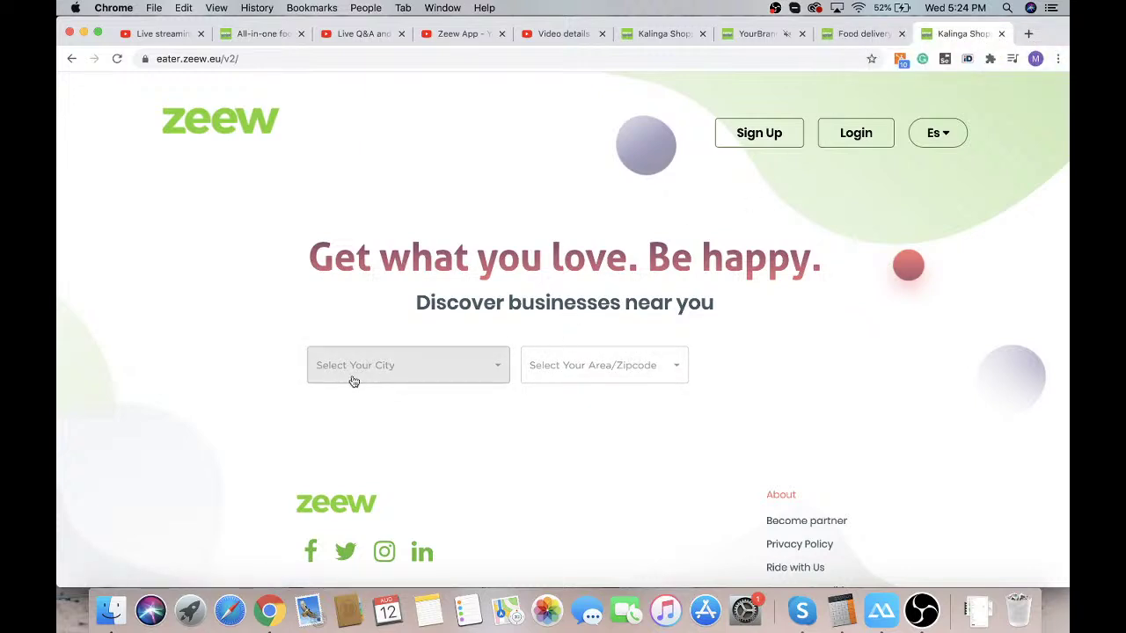
pyautogui.click(445, 360)
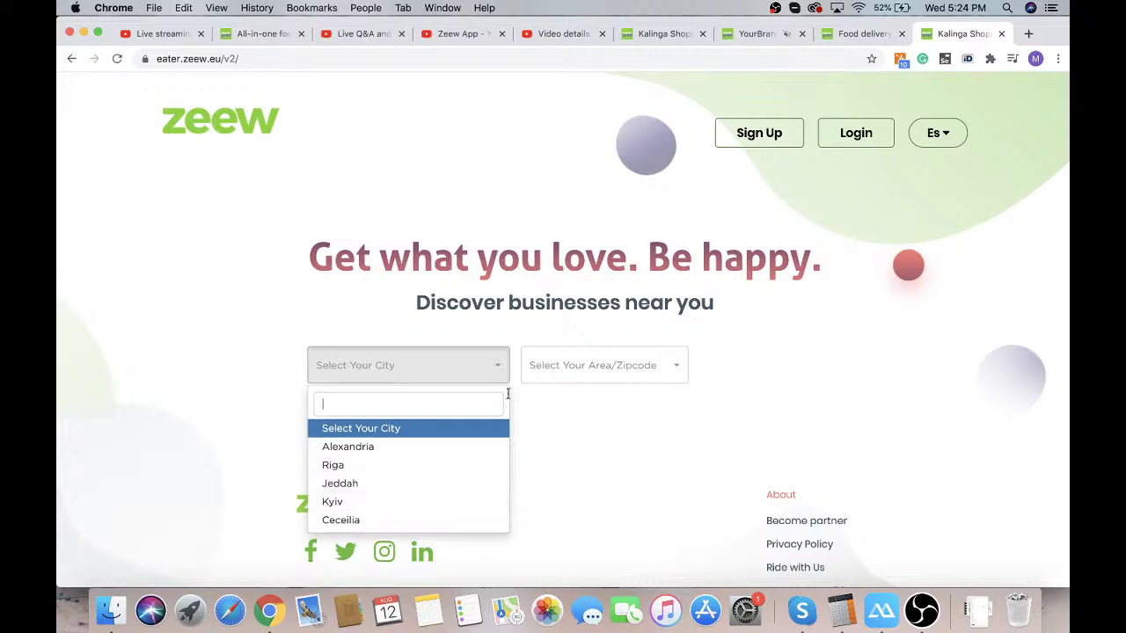
pyautogui.click(581, 344)
pyautogui.click(581, 362)
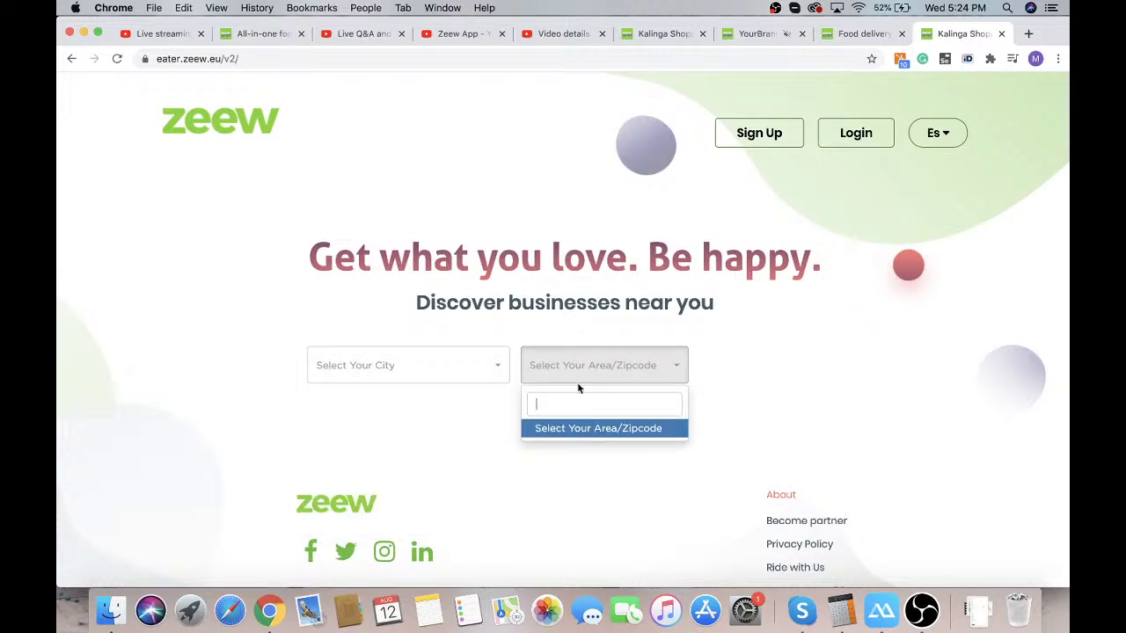
pyautogui.click(359, 435)
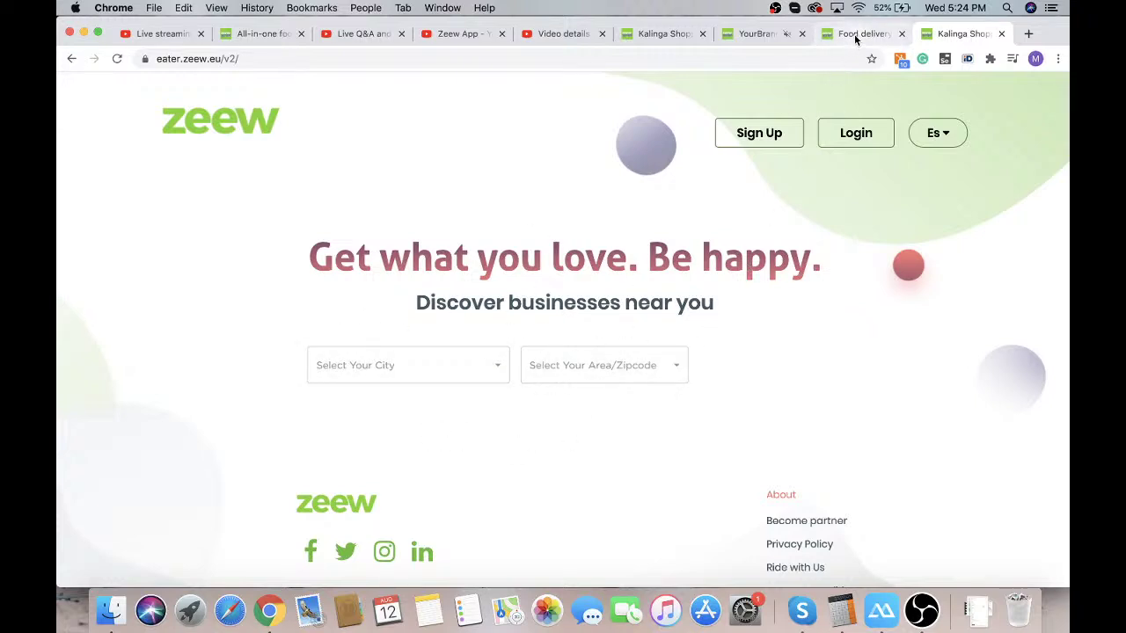
pyautogui.click(740, 38)
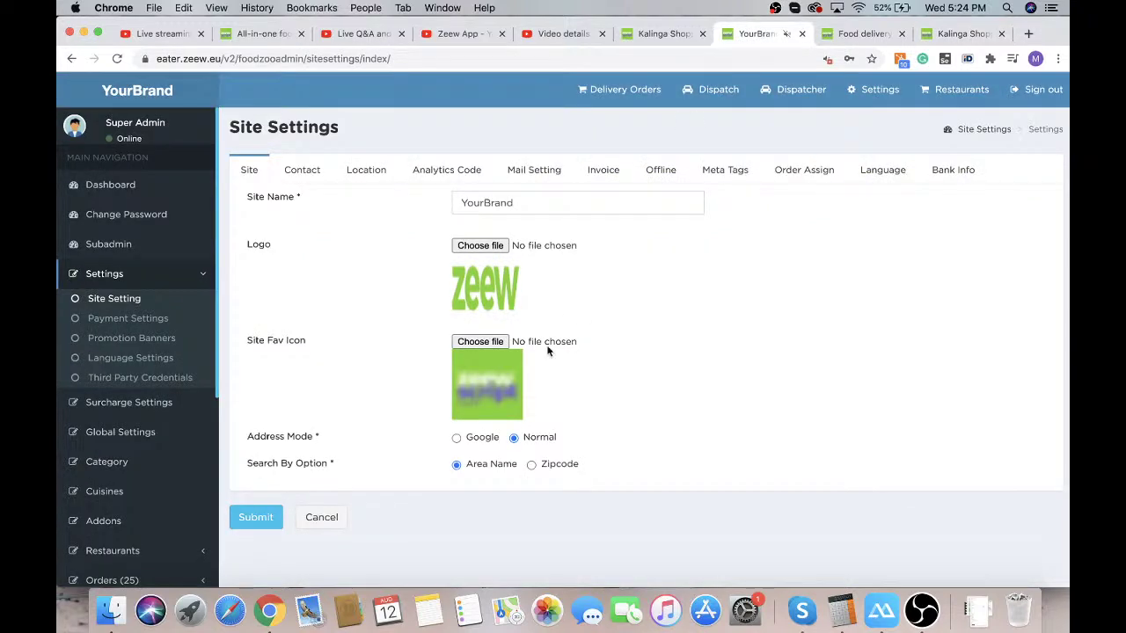
# Save Address Mode as Google, then open Third Party Credentials
pyautogui.click(456, 438)
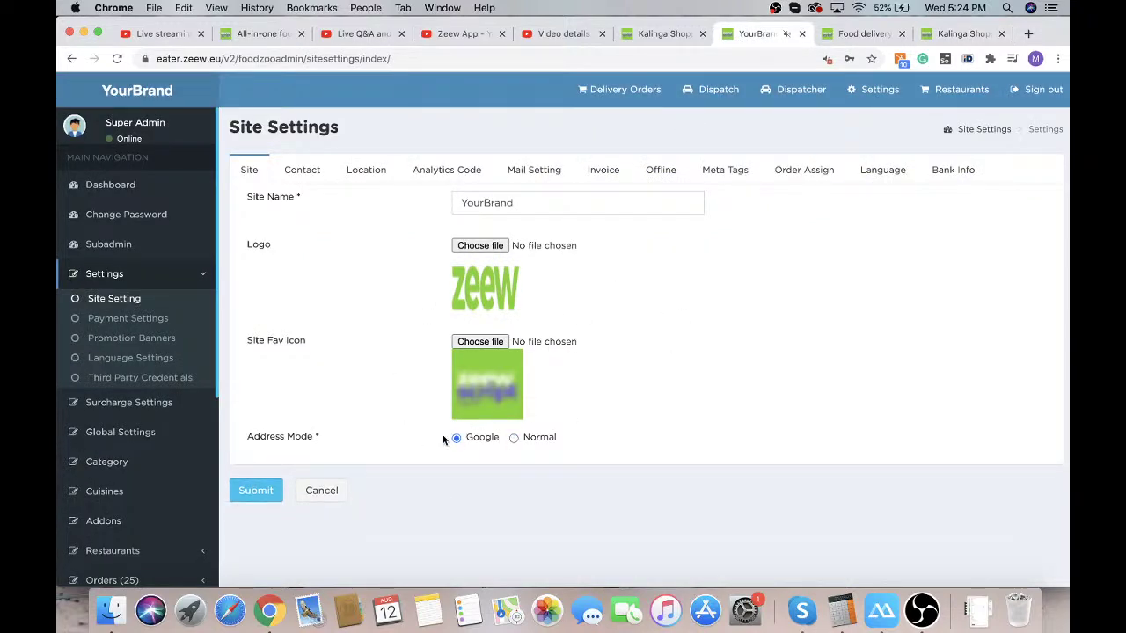
pyautogui.click(253, 497)
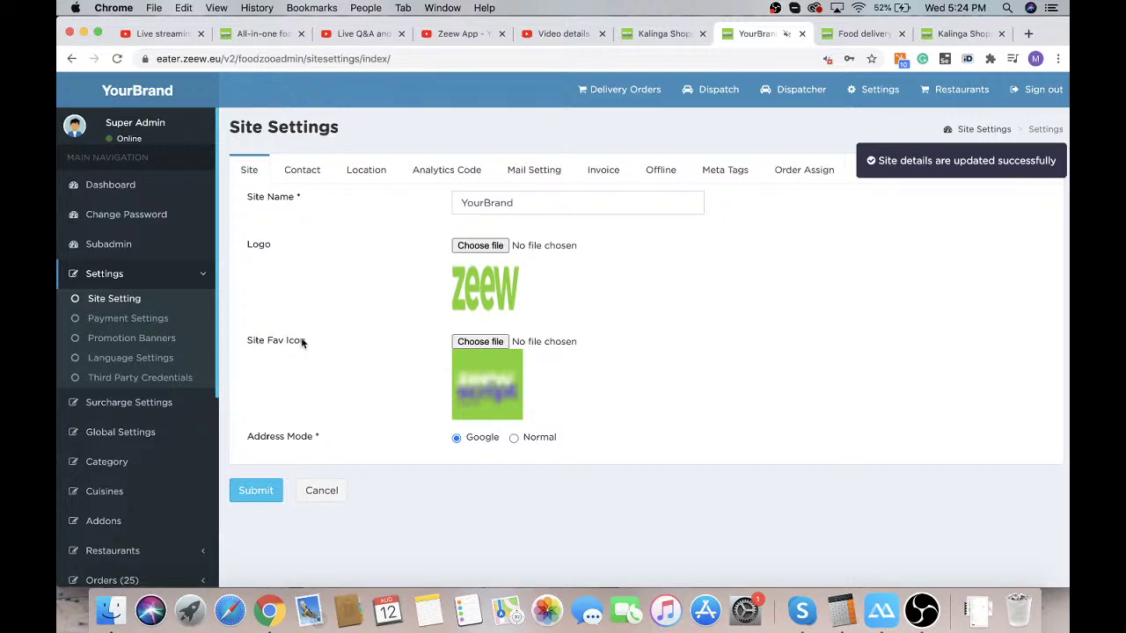
pyautogui.click(145, 380)
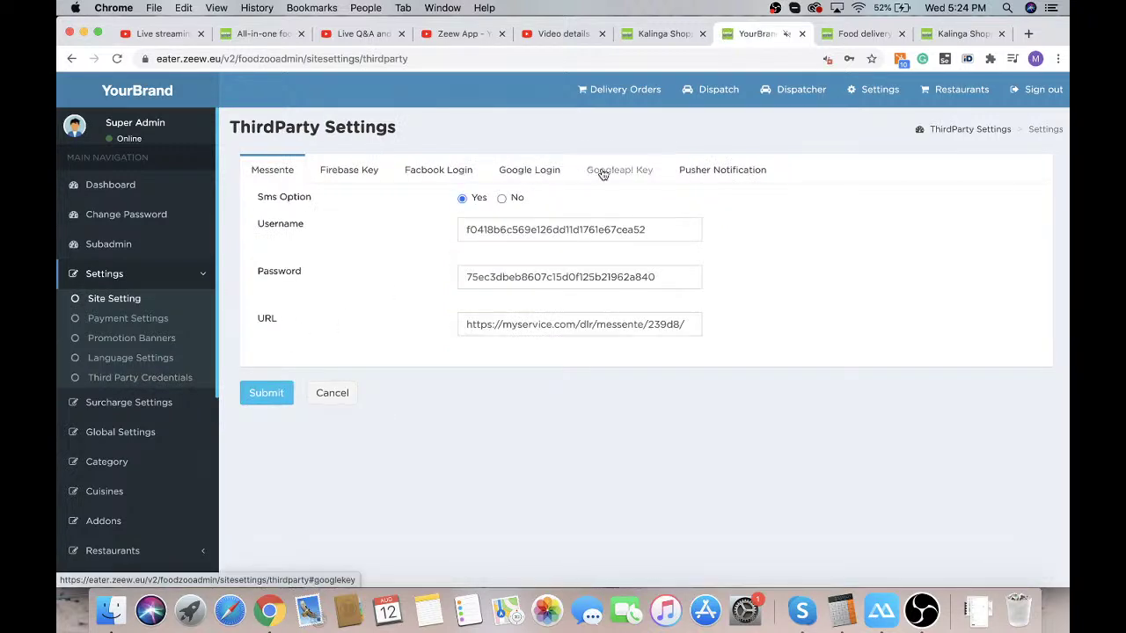
# Submit the Googleapi Key settings, then return to the Zeew pricing page
pyautogui.click(605, 170)
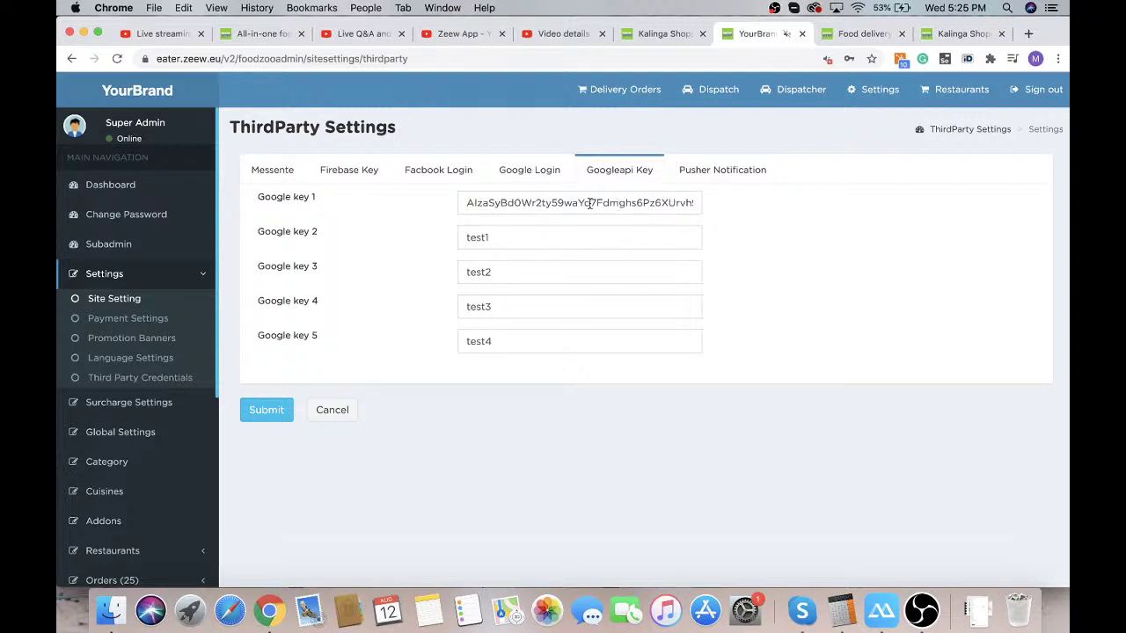
pyautogui.click(248, 408)
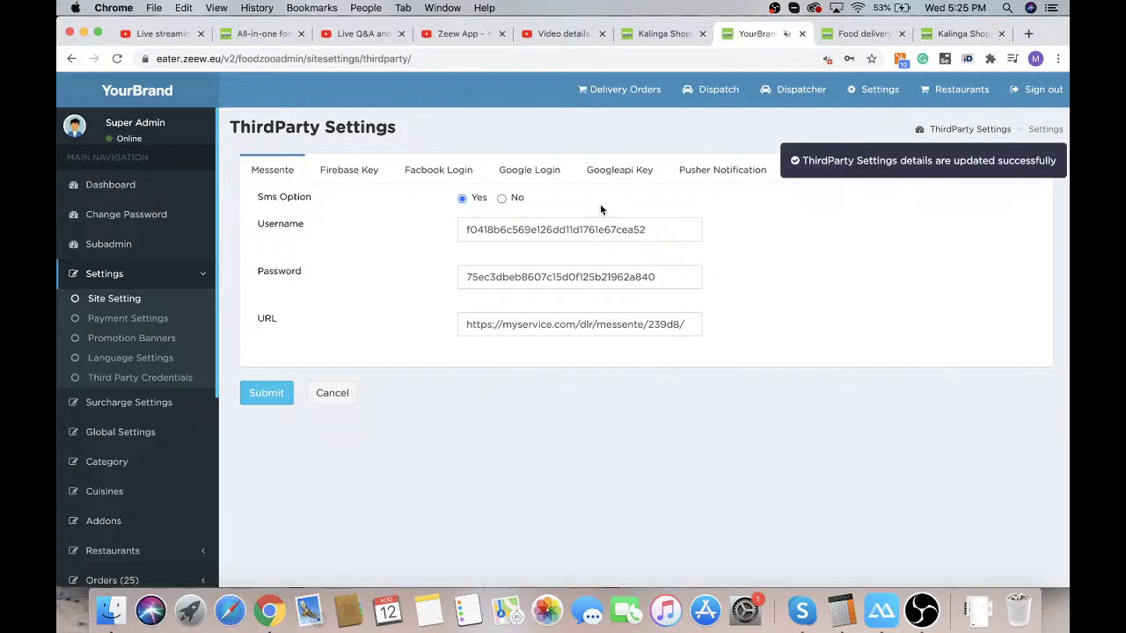
pyautogui.click(864, 34)
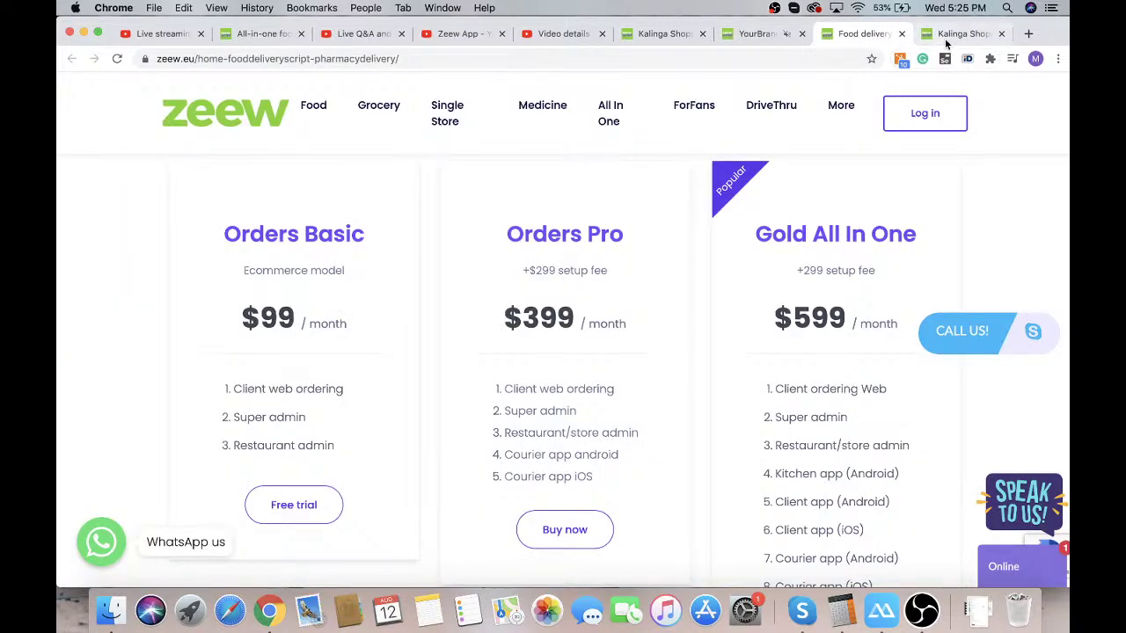
# Reload the storefront and search for delivery location Riga, Latvia
pyautogui.click(947, 36)
pyautogui.moveTo(947, 38); pyautogui.dragTo(843, 35)
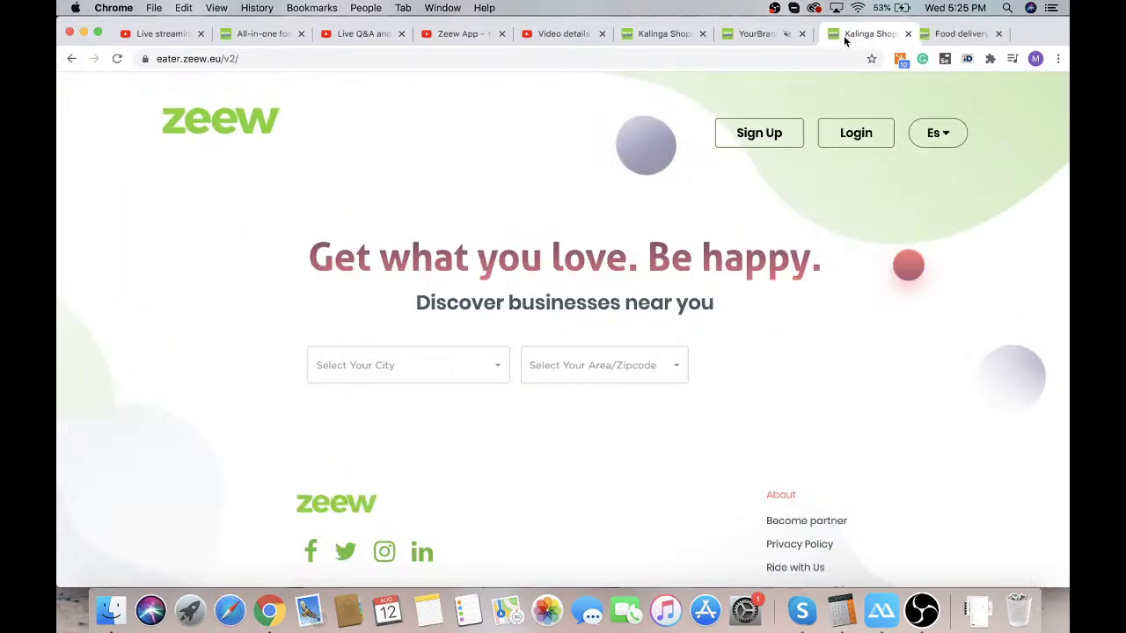
pyautogui.click(117, 59)
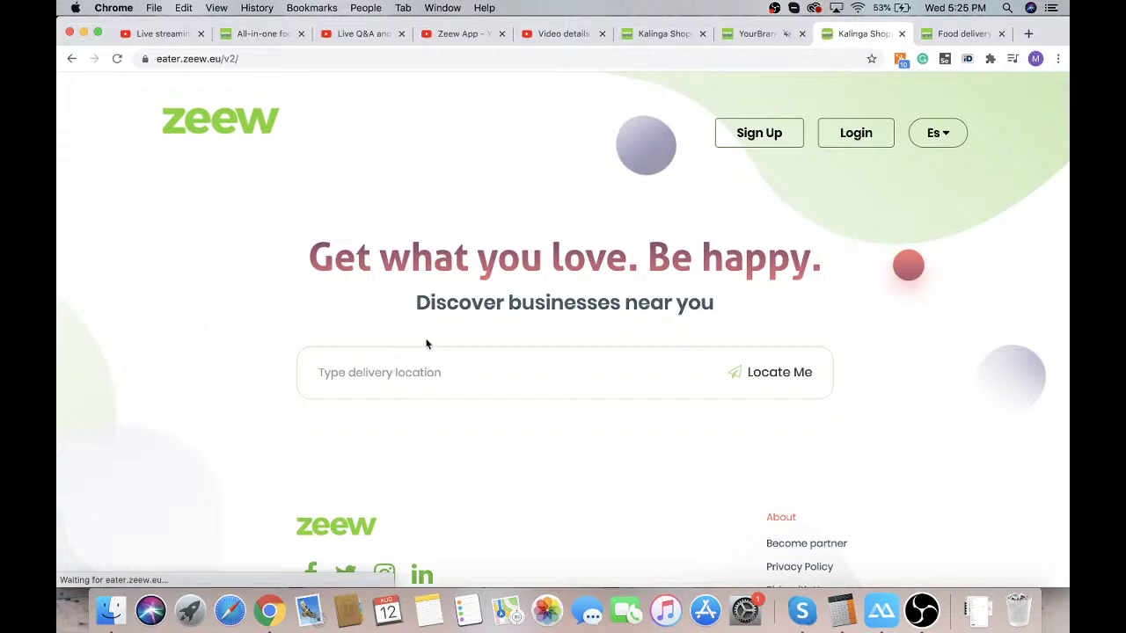
pyautogui.click(419, 375)
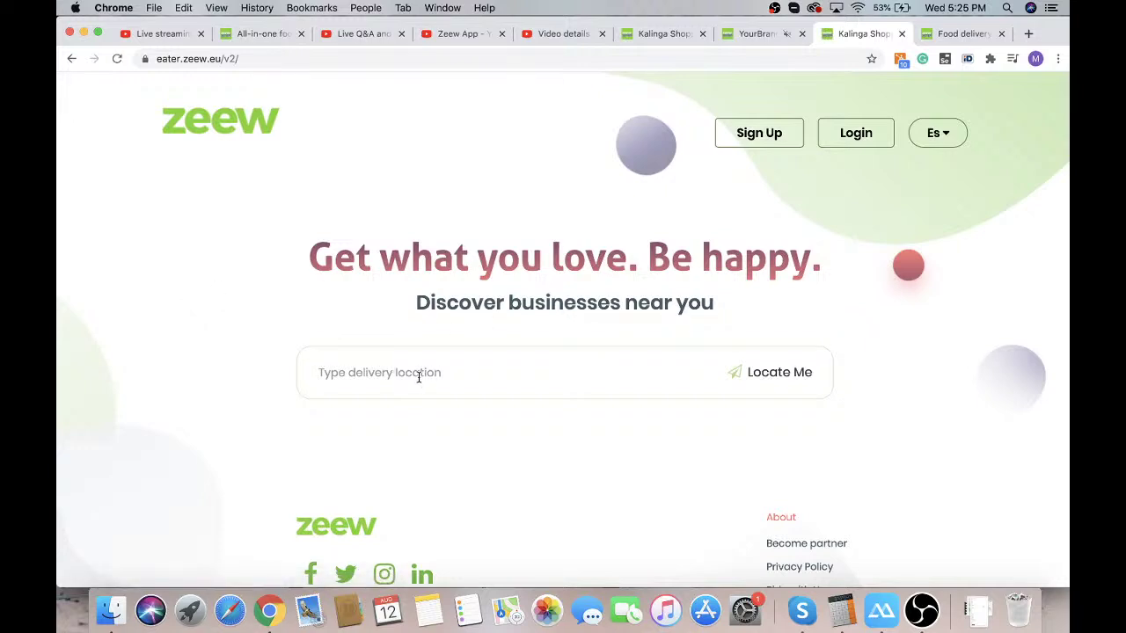
pyautogui.write('r')
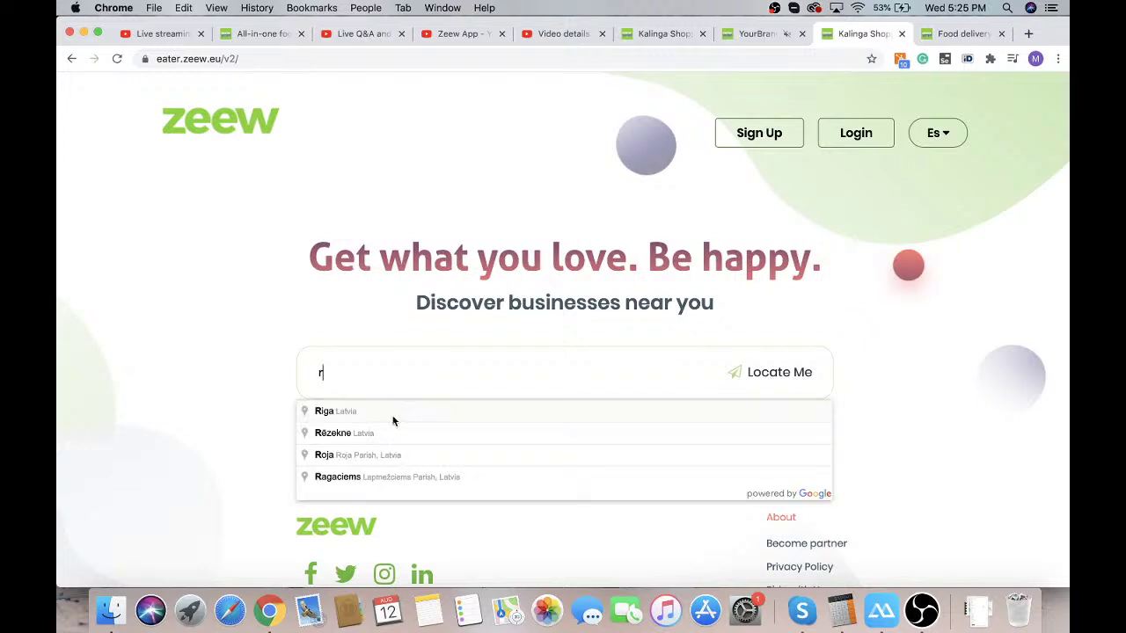
pyautogui.click(393, 420)
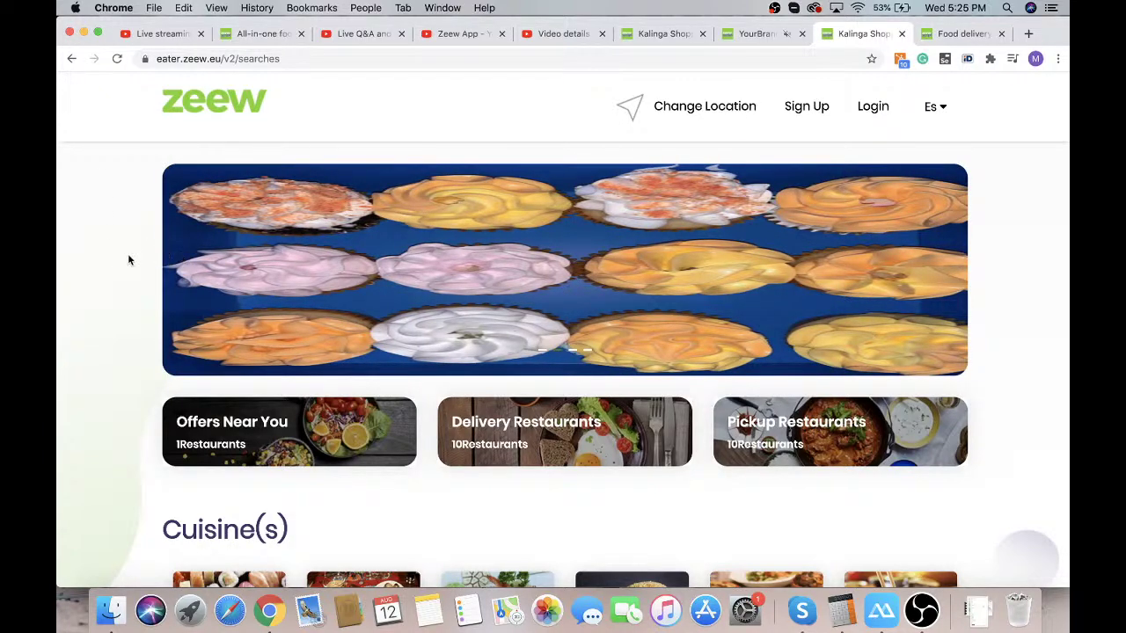
# Browse the Riga restaurant results, then return to the admin ThirdParty Settings
pyautogui.scroll(-3, 114, 262)
pyautogui.scroll(2, 114, 262)
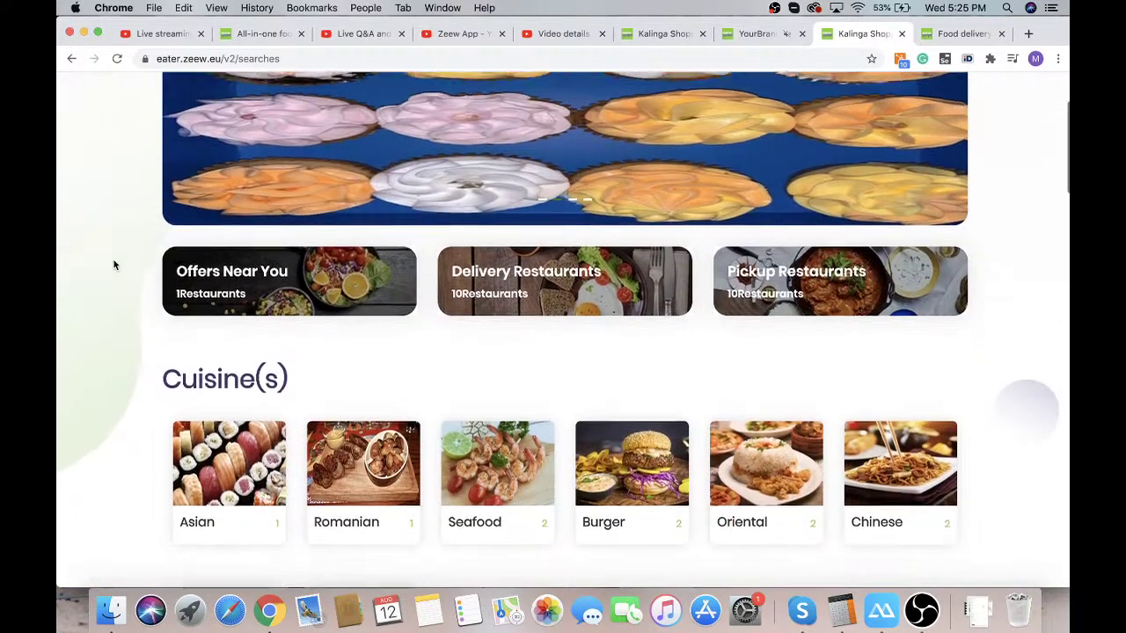
pyautogui.scroll(-6, 114, 262)
pyautogui.scroll(-1, 113, 264)
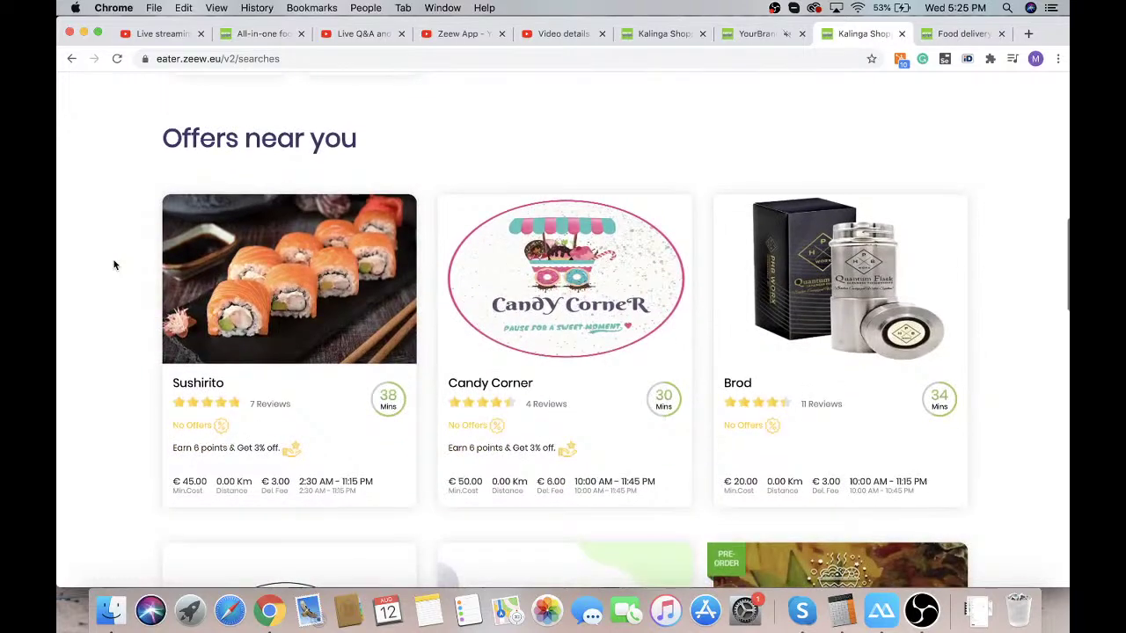
pyautogui.scroll(-4, 114, 264)
pyautogui.scroll(8, 113, 263)
pyautogui.scroll(5, 113, 264)
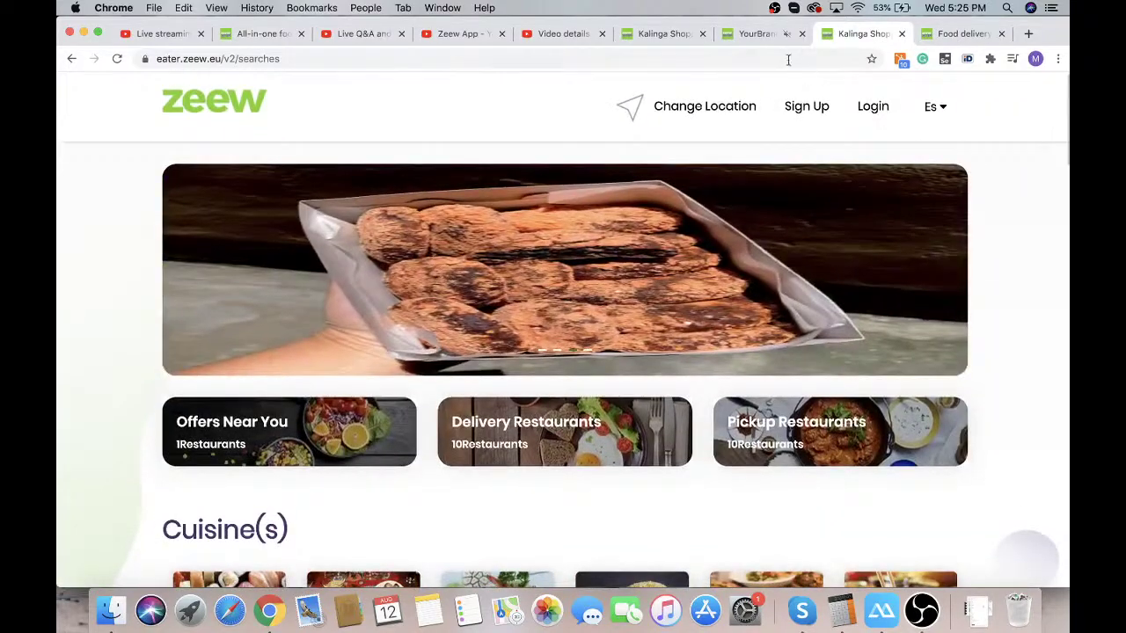
pyautogui.click(757, 33)
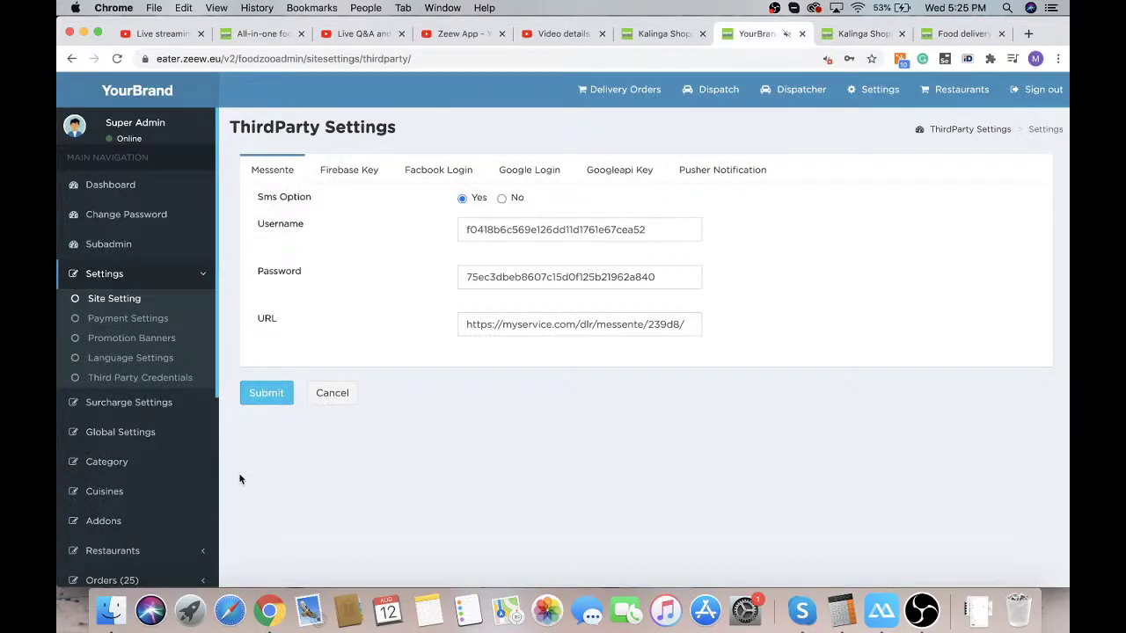
# Open Manage Category, listing 224 categories starting with Bakery & Pastry
pyautogui.scroll(-1, 238, 472)
pyautogui.scroll(-1, 152, 479)
pyautogui.scroll(-1, 152, 479)
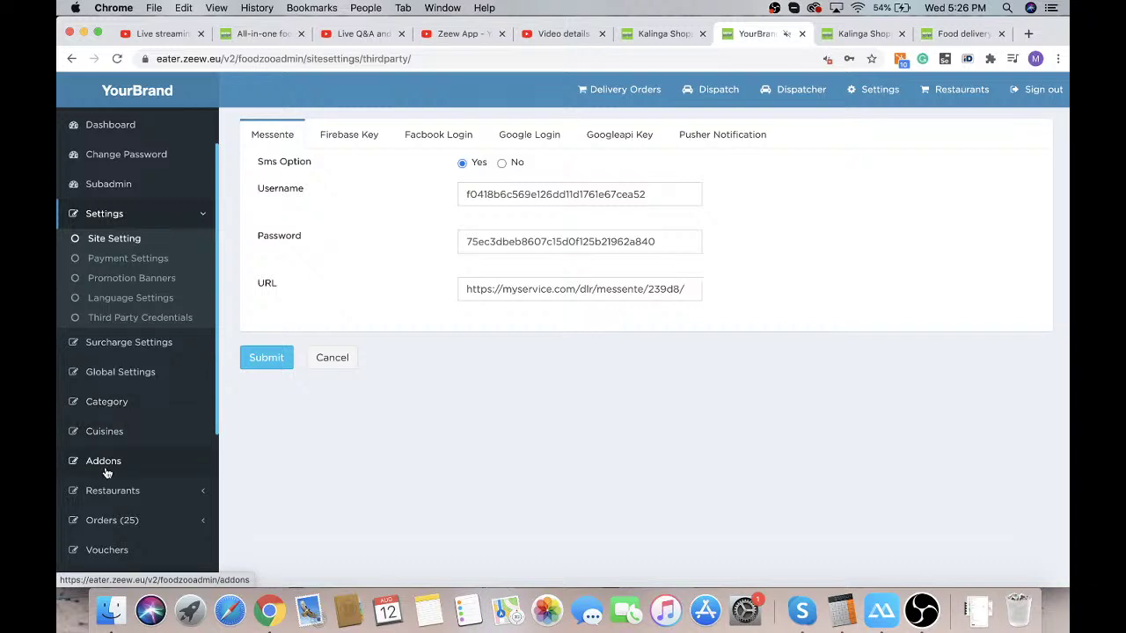
pyautogui.click(111, 404)
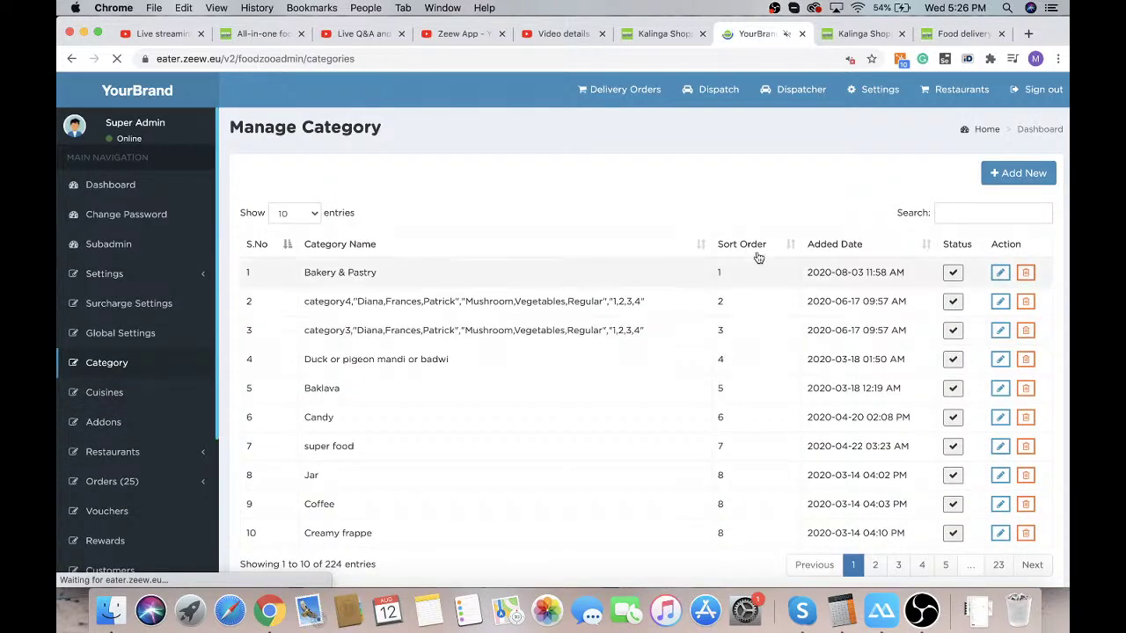
# Create a new category named BurgersDEMO and submit it
pyautogui.click(1019, 181)
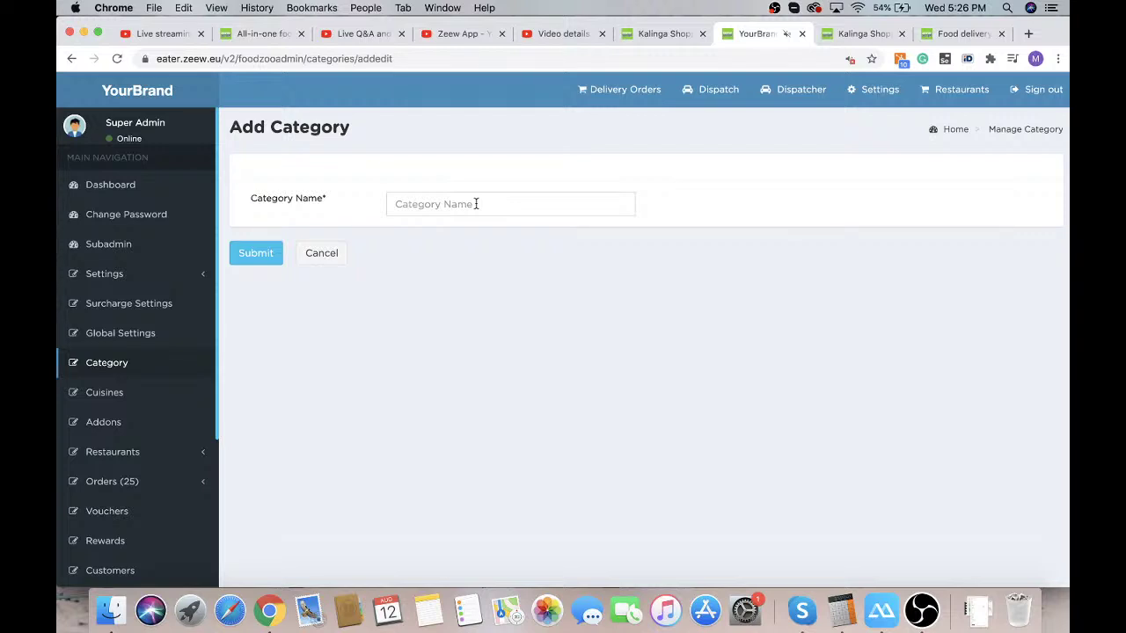
pyautogui.click(476, 204)
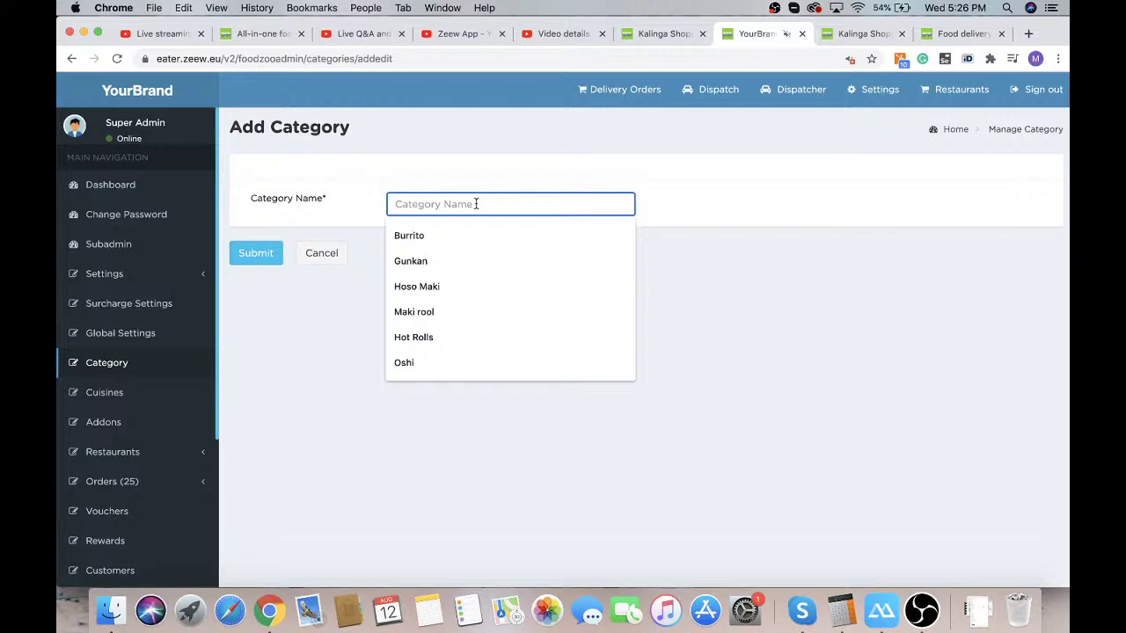
pyautogui.write('Burgers')
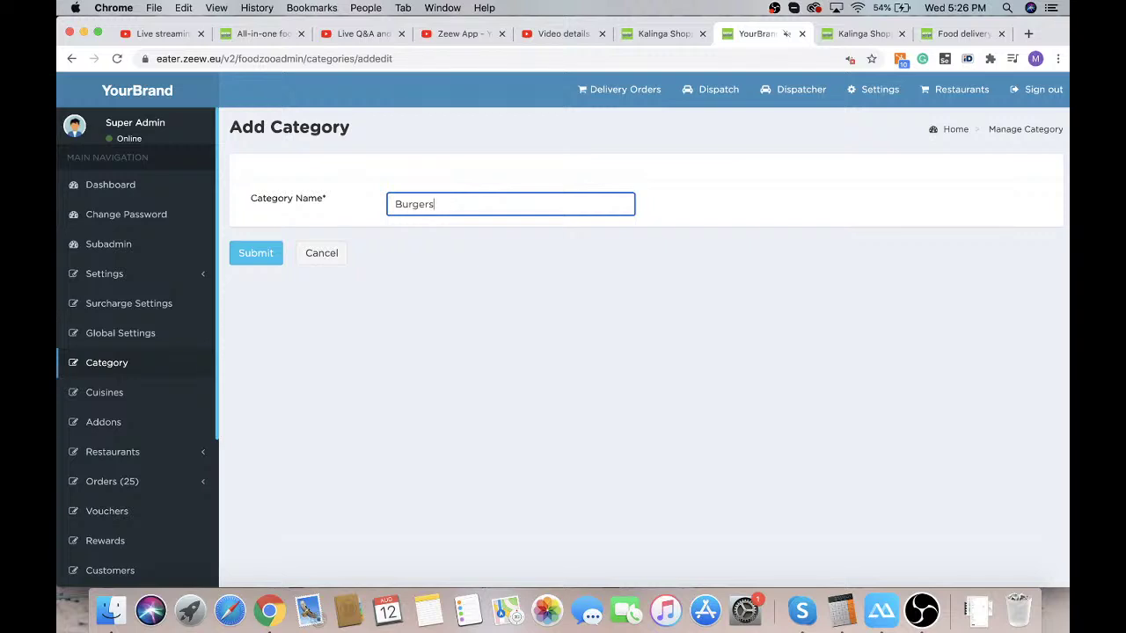
pyautogui.write('DEMO')
pyautogui.click(242, 262)
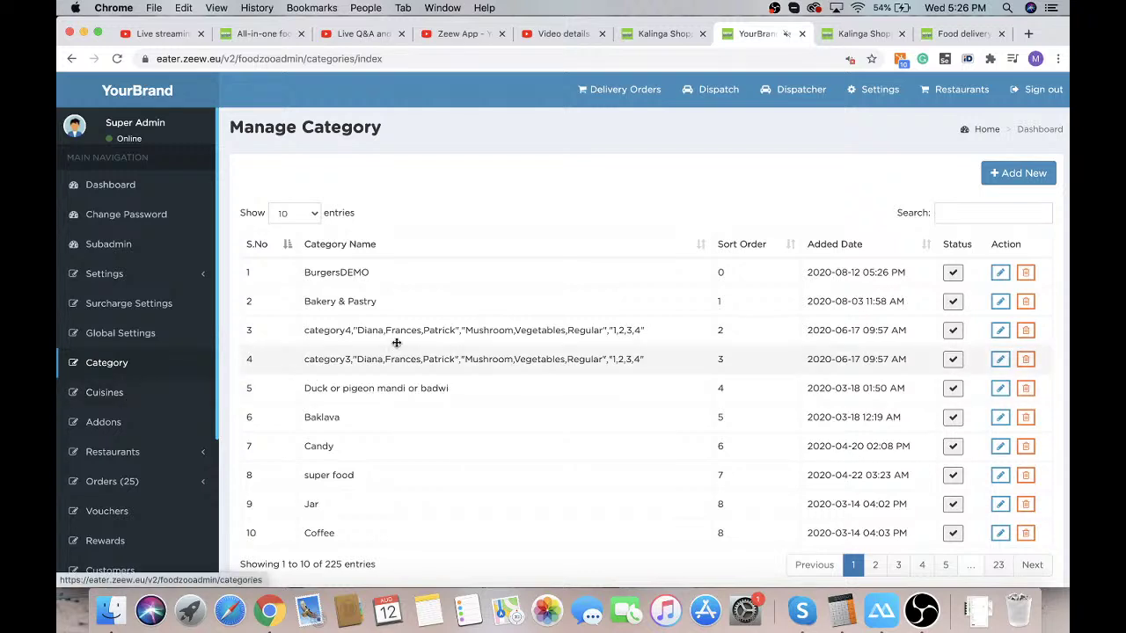
# From the cuisine list, start a new cuisine named ItalianDEMO
pyautogui.click(117, 394)
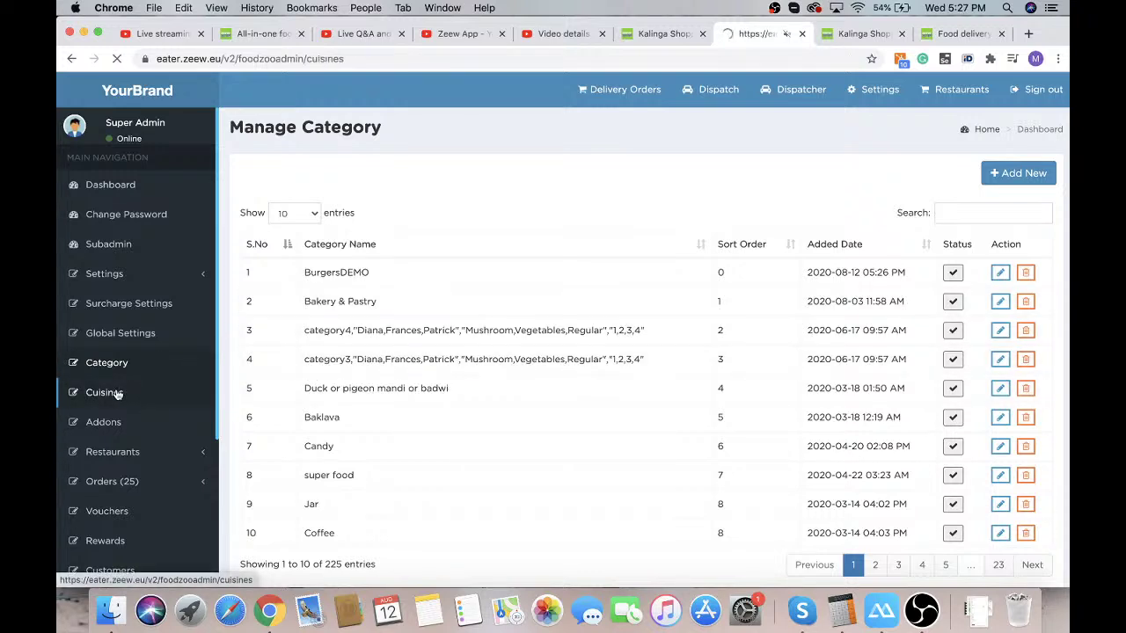
pyautogui.click(1017, 172)
pyautogui.click(409, 208)
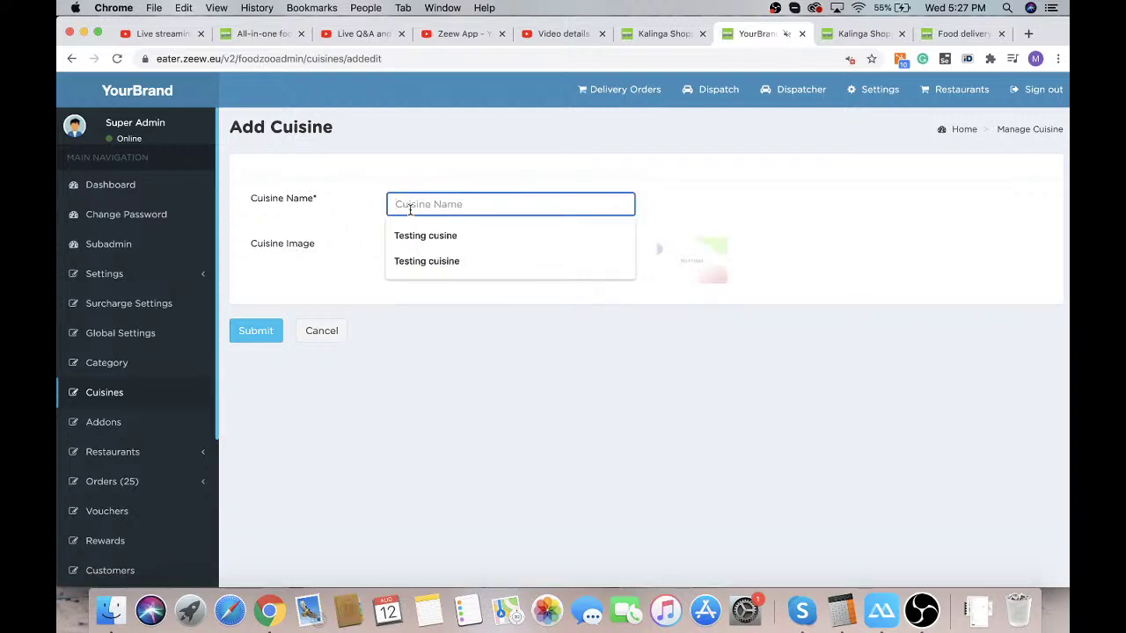
pyautogui.write('Ita')
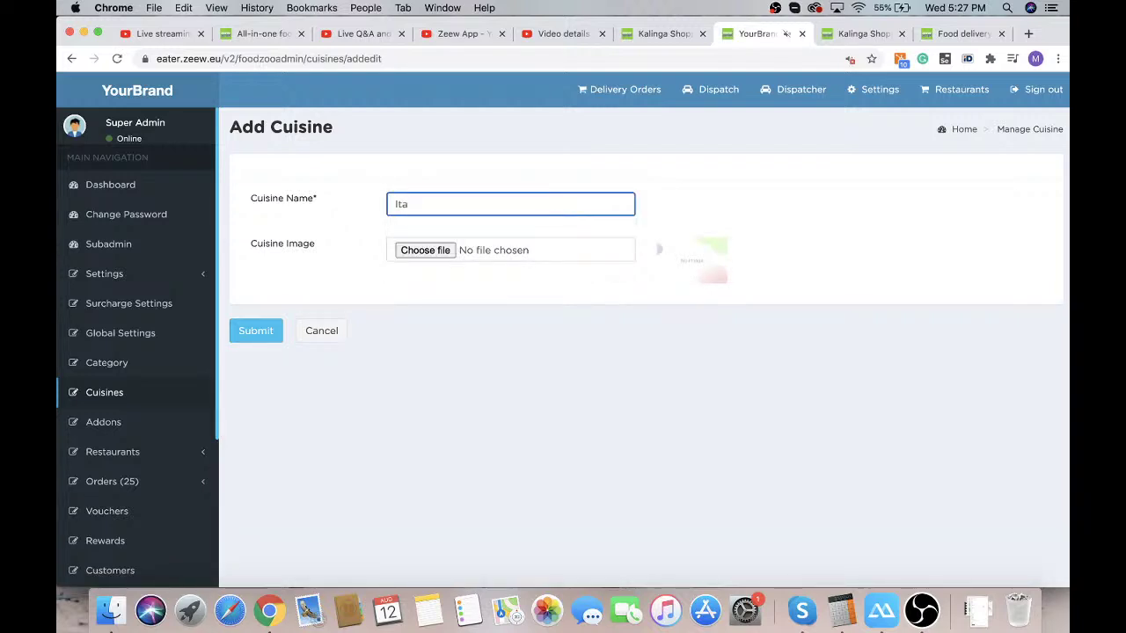
pyautogui.write('lianDEMO')
# Browse Downloads for an image, cancel without choosing one, and save ItalianDEMO
pyautogui.click(418, 250)
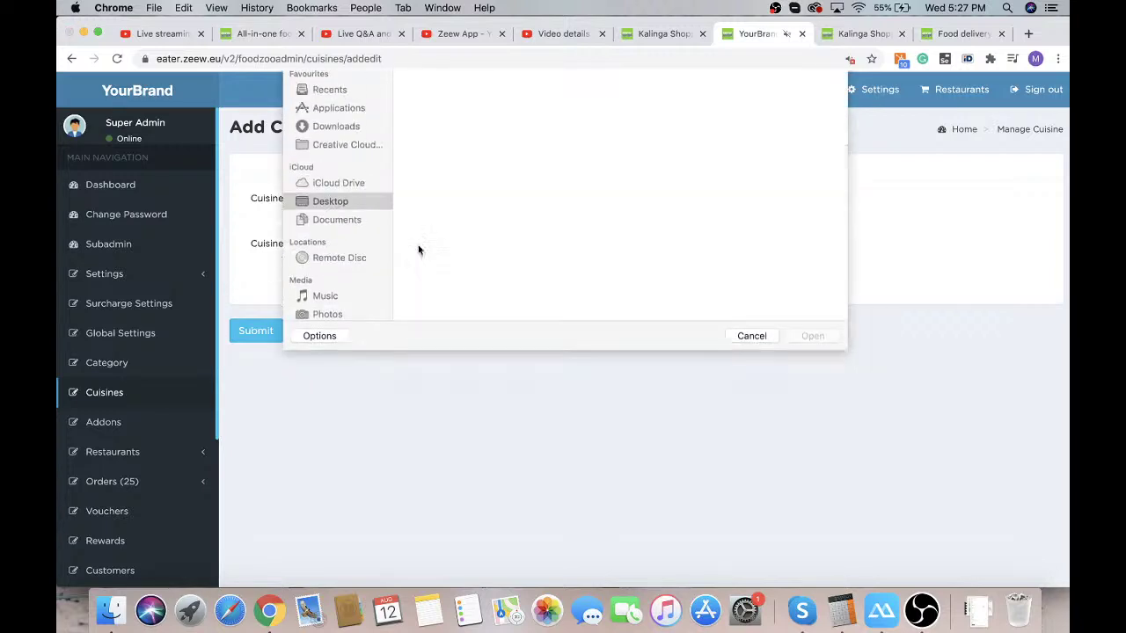
pyautogui.scroll(-5, 482, 249)
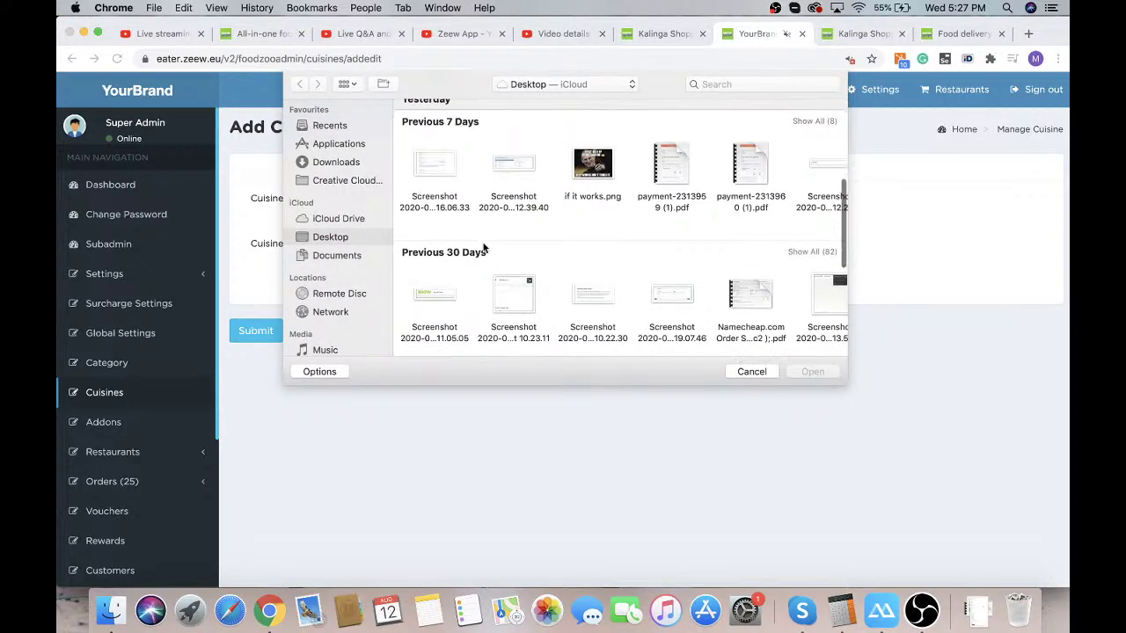
pyautogui.scroll(-5, 482, 249)
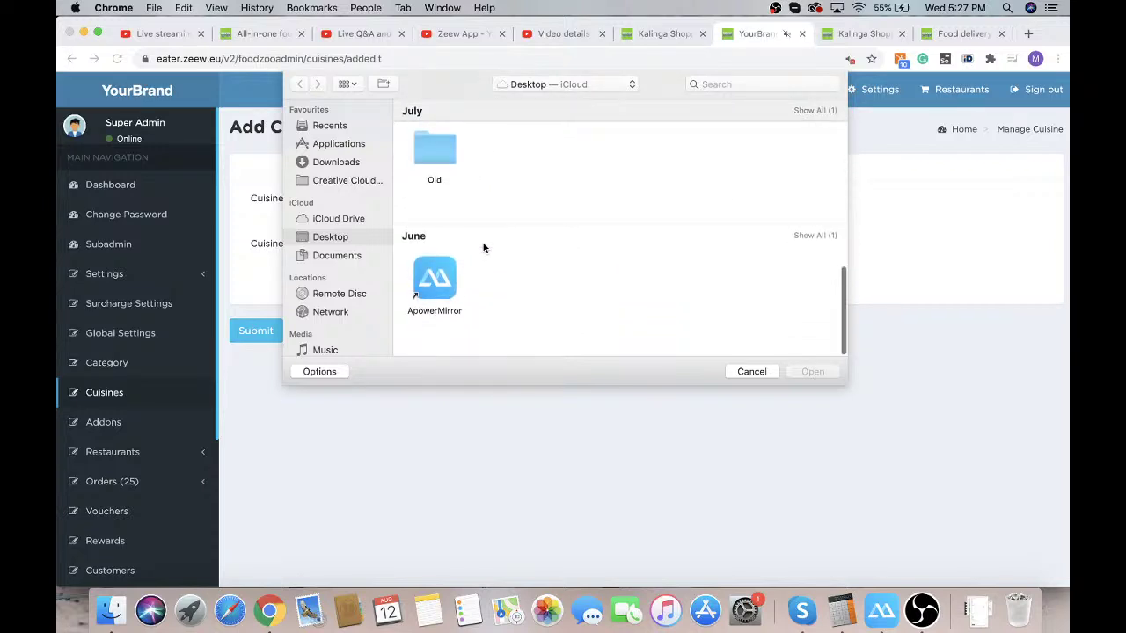
pyautogui.click(317, 161)
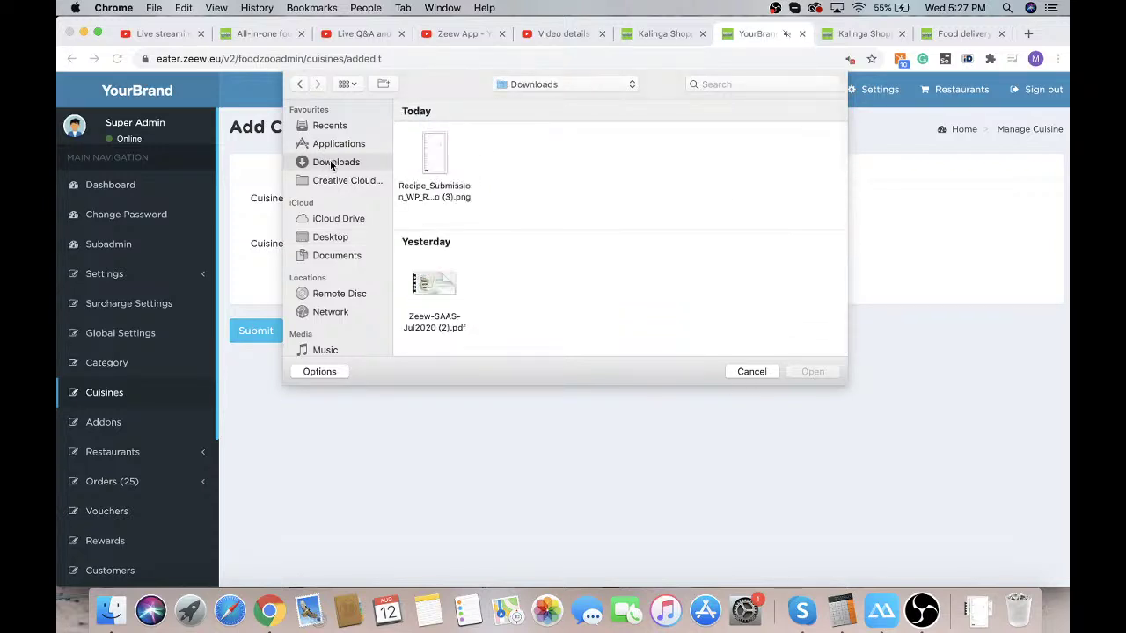
pyautogui.scroll(-5, 565, 240)
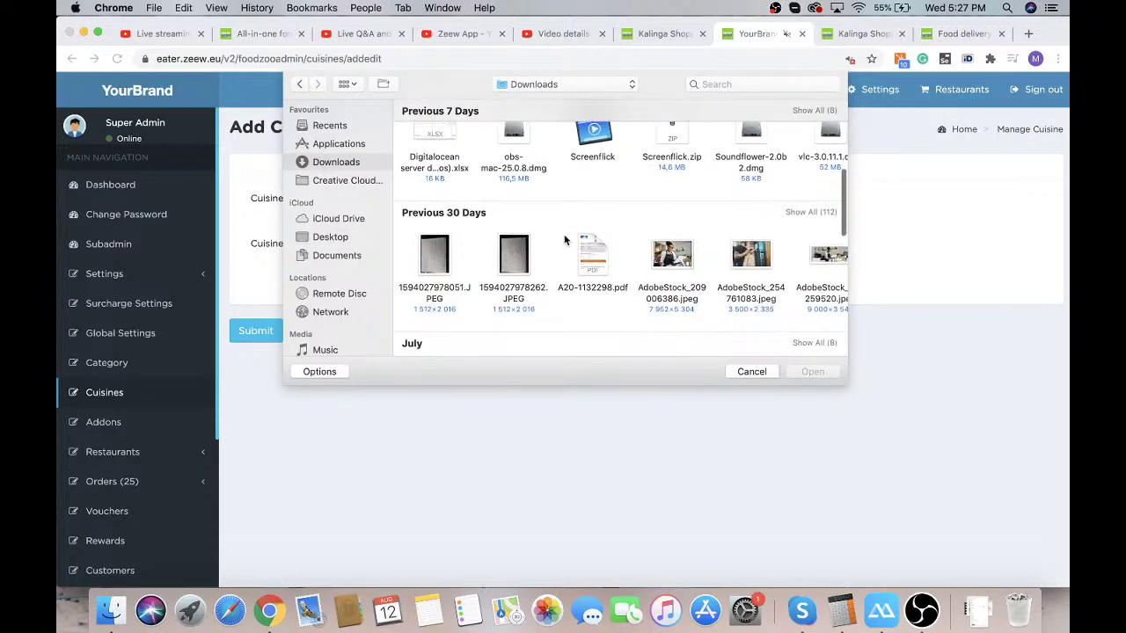
pyautogui.scroll(-8, 673, 268)
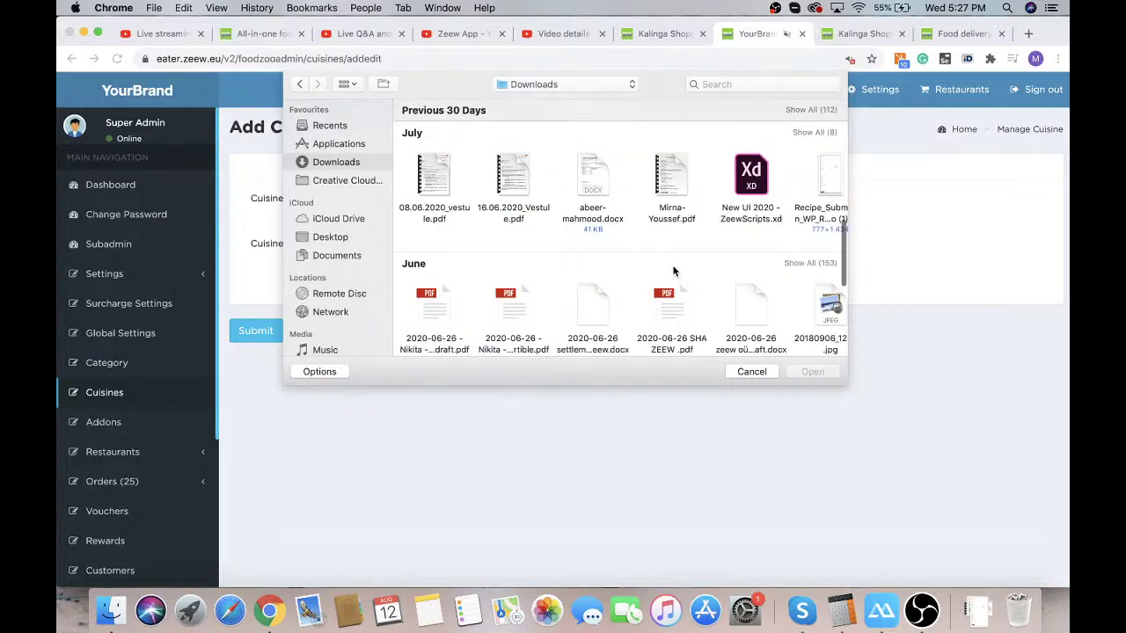
pyautogui.scroll(-3, 672, 271)
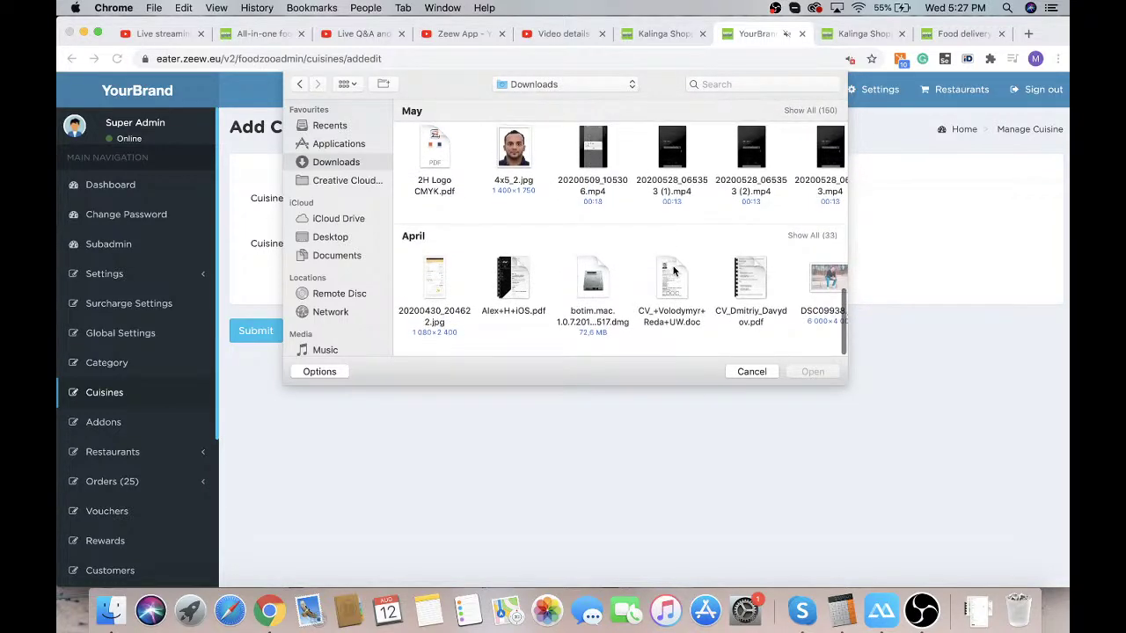
pyautogui.scroll(5, 673, 271)
pyautogui.scroll(5, 673, 271)
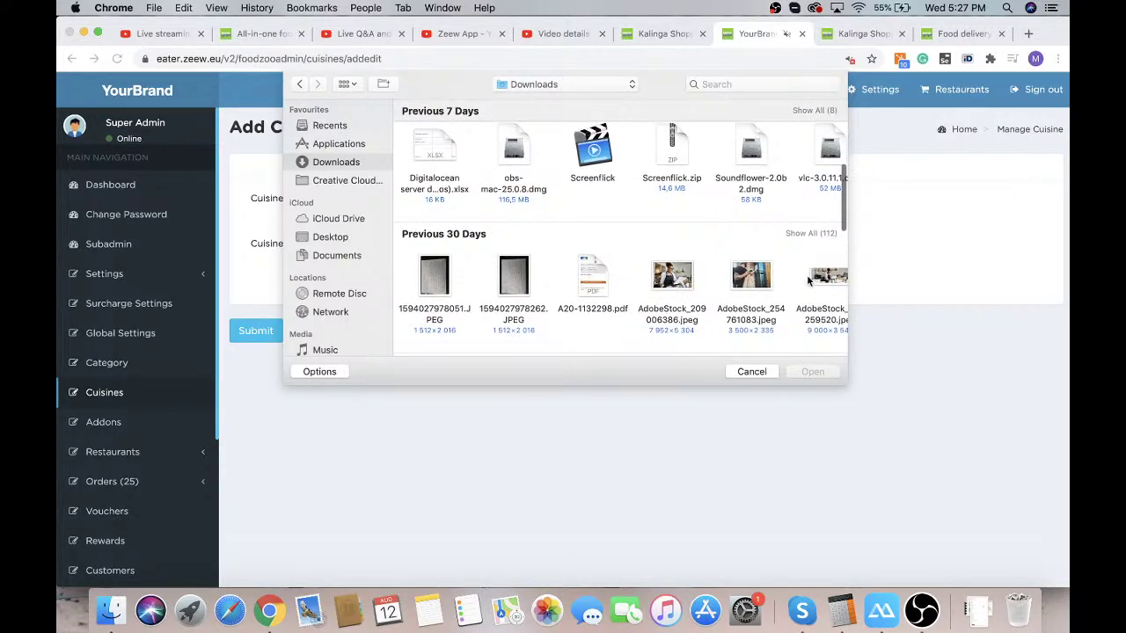
pyautogui.click(752, 279)
pyautogui.click(756, 373)
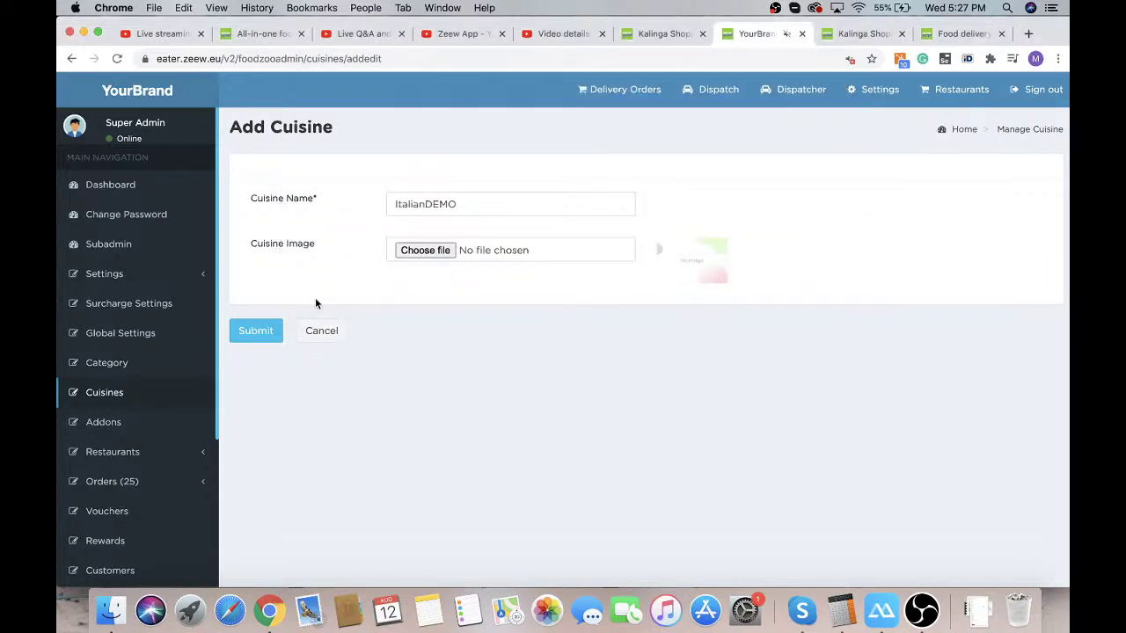
pyautogui.click(255, 331)
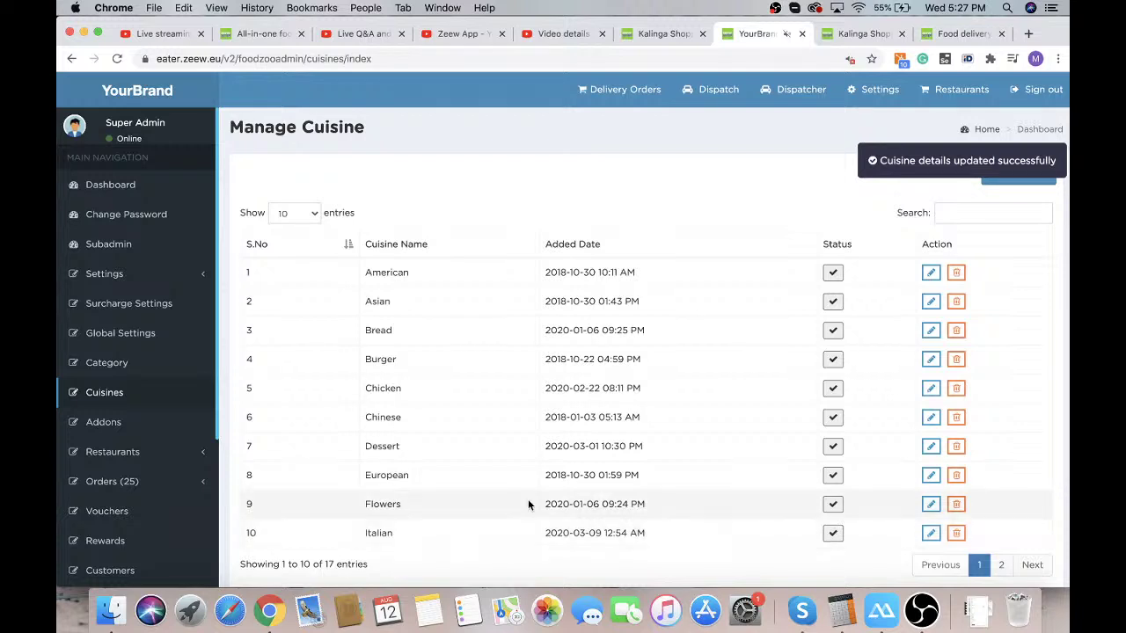
# Go to the Addons management page
pyautogui.click(176, 431)
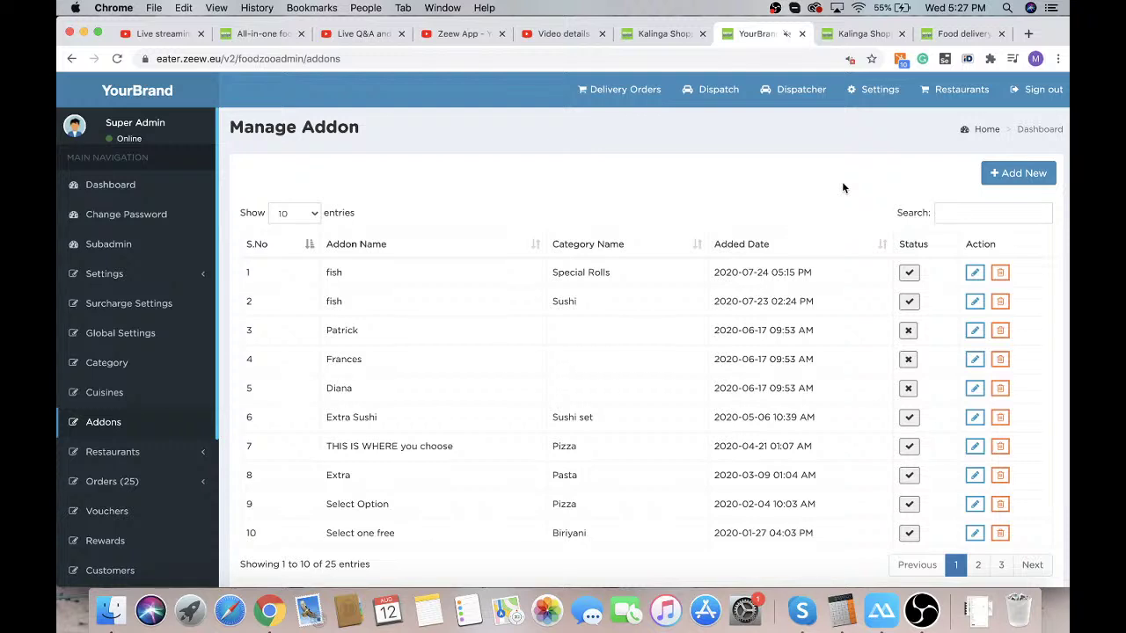
# Start a new addon with BurgersDEMO as its category
pyautogui.click(1012, 178)
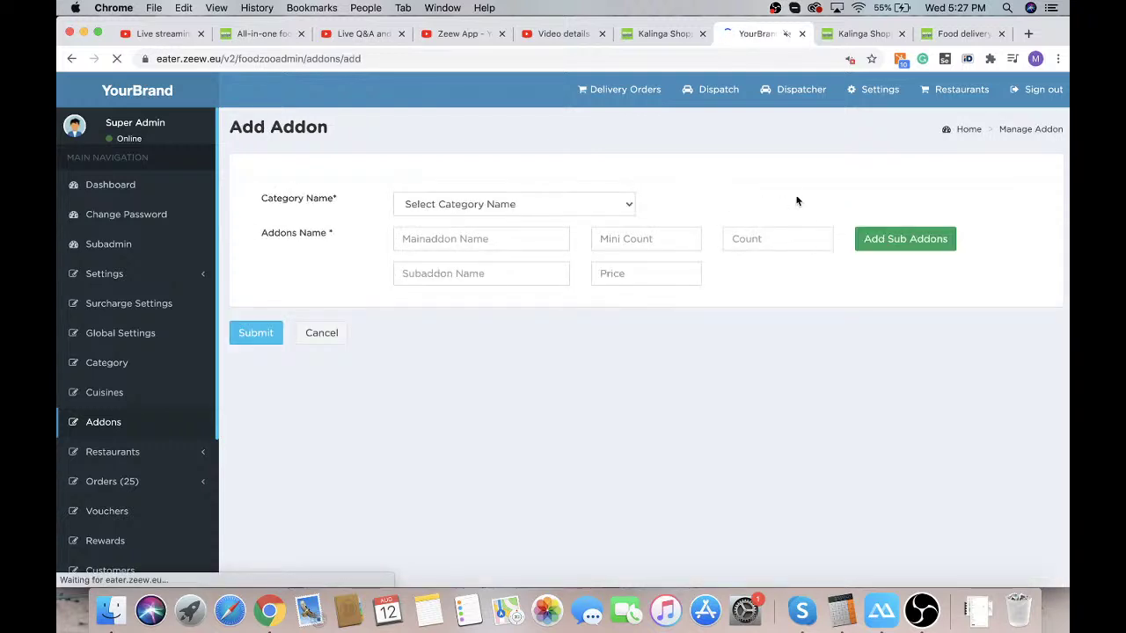
pyautogui.click(541, 208)
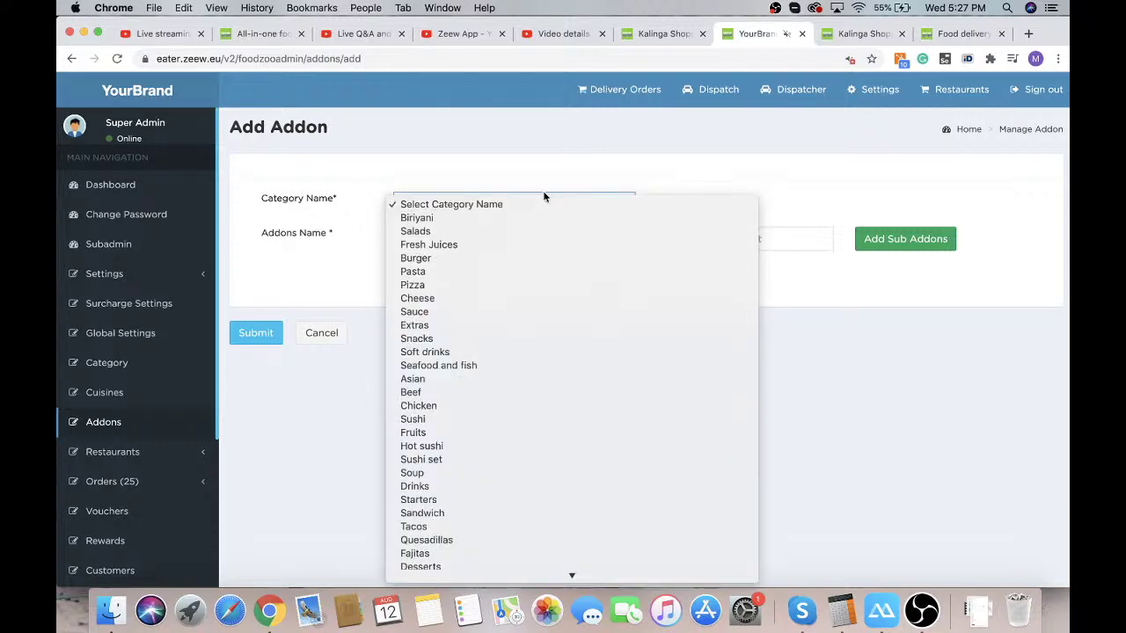
pyautogui.scroll(-5, 599, 334)
pyautogui.scroll(-20, 599, 335)
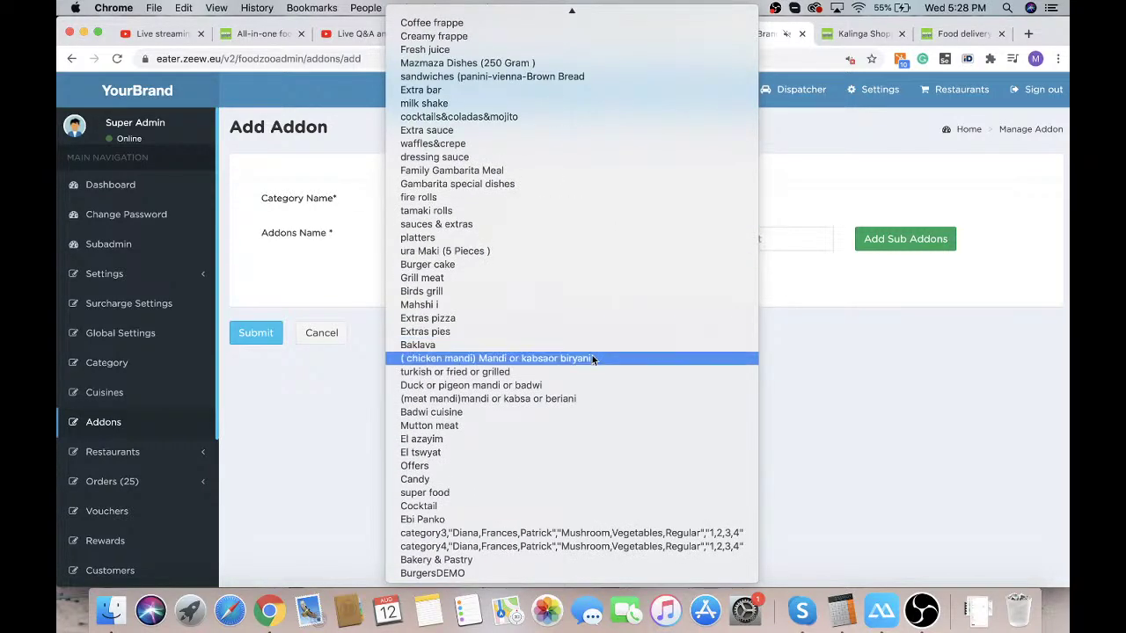
pyautogui.click(434, 574)
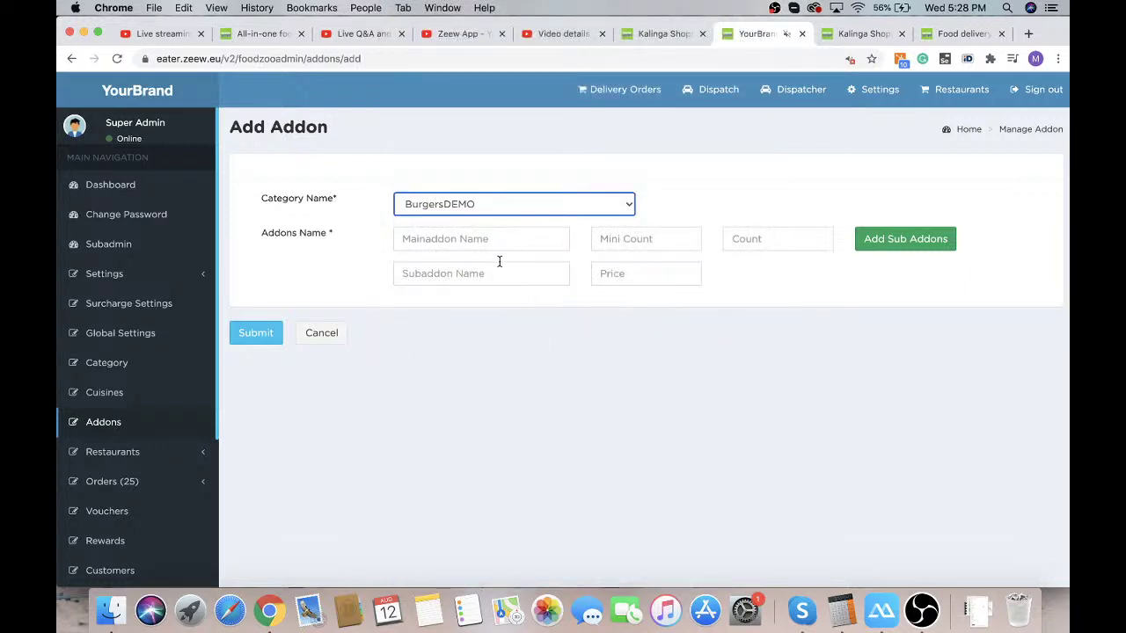
# Name the addon 'Special sauces', correcting the misspelled 'souces' via spelling suggestions
pyautogui.click(479, 240)
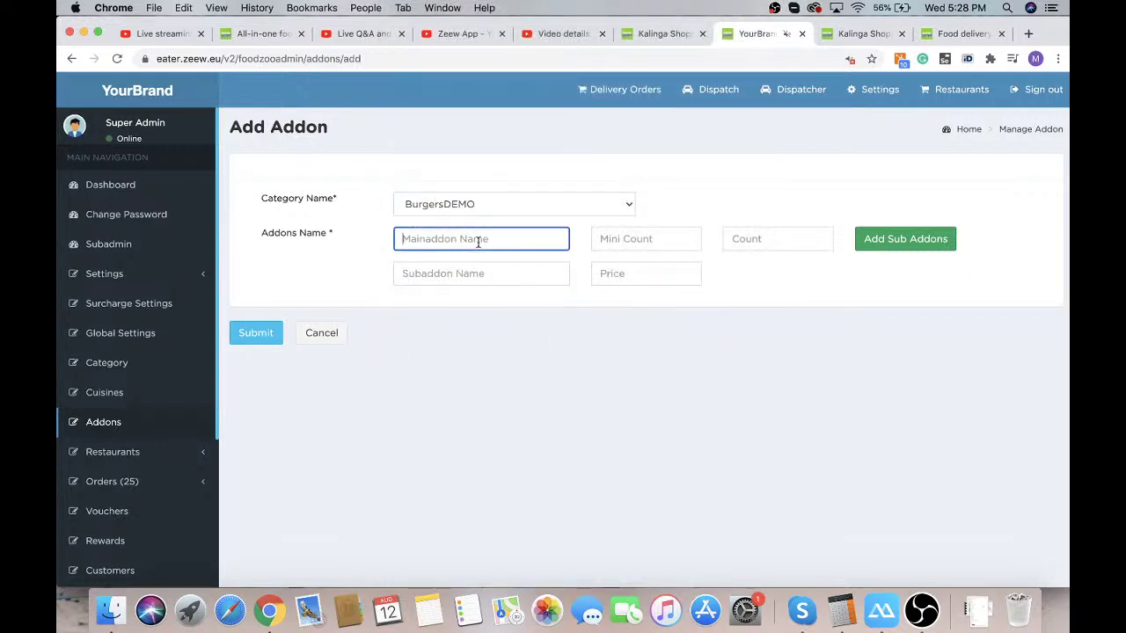
pyautogui.write('Special souces')
pyautogui.doubleClick(450, 244)
pyautogui.rightClick(449, 247)
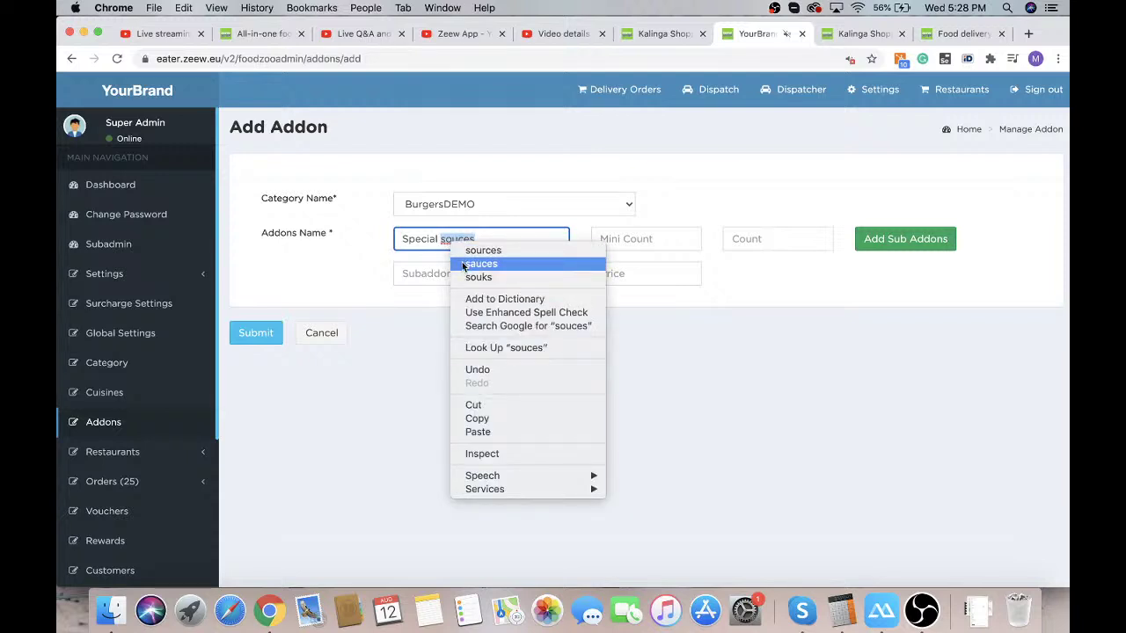
pyautogui.click(480, 264)
# Set the addon's minimum count to 0 and count to 1
pyautogui.click(655, 240)
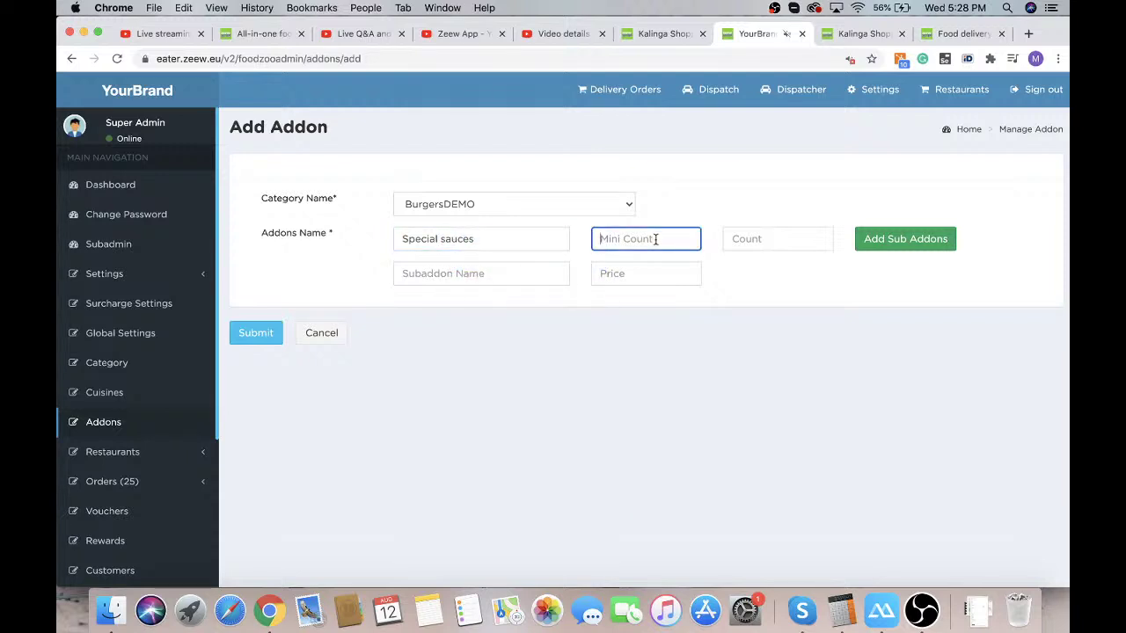
pyautogui.write('0')
pyautogui.click(792, 236)
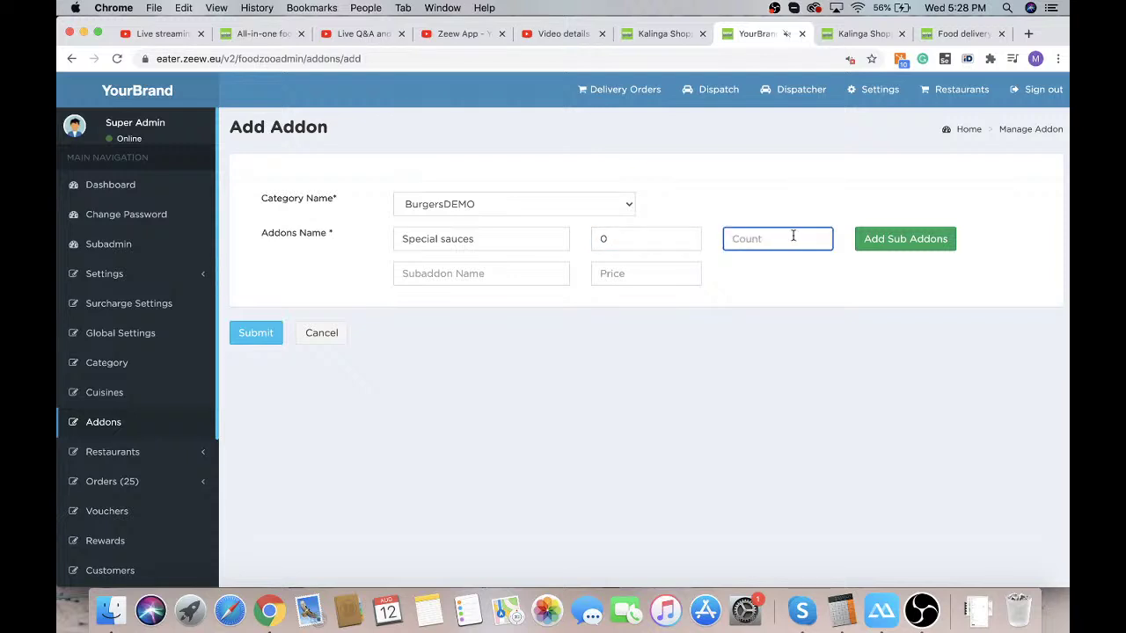
pyautogui.write('1')
pyautogui.click(787, 265)
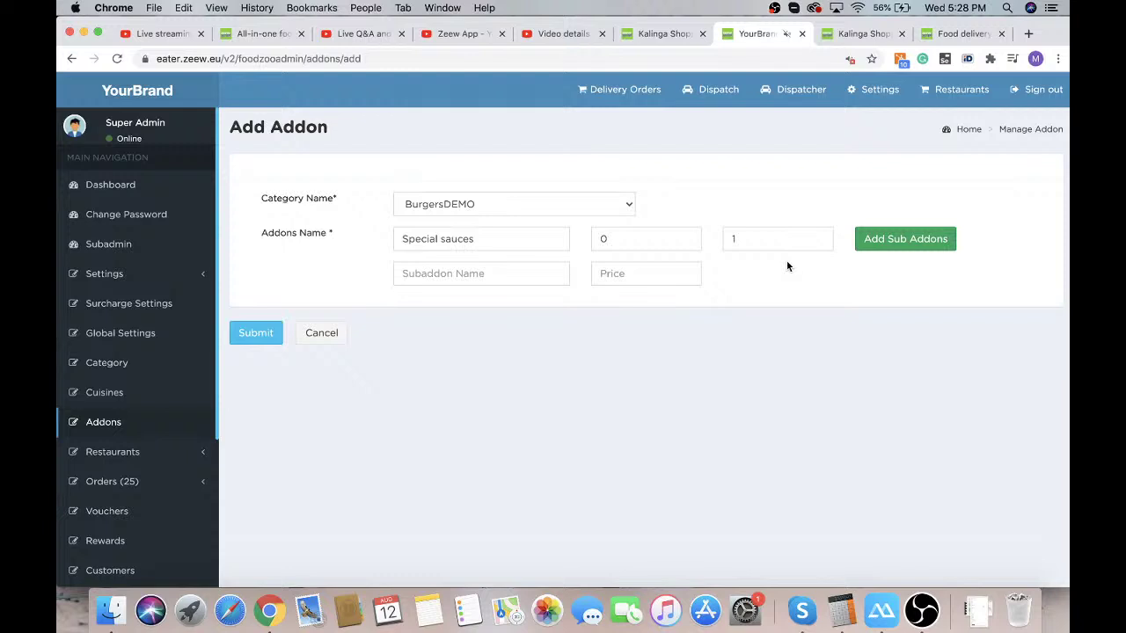
# Add sub-addons Ketchup at 0.50 and Mayonaise at 0.30
pyautogui.click(516, 276)
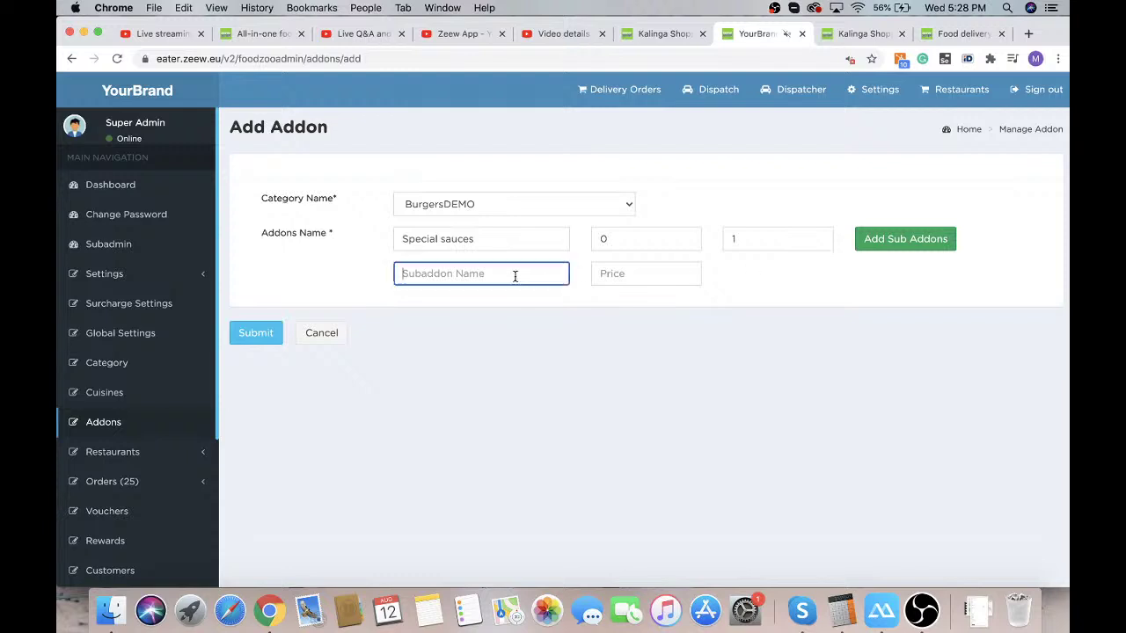
pyautogui.write('Ketchup')
pyautogui.click(612, 272)
pyautogui.write('0.50')
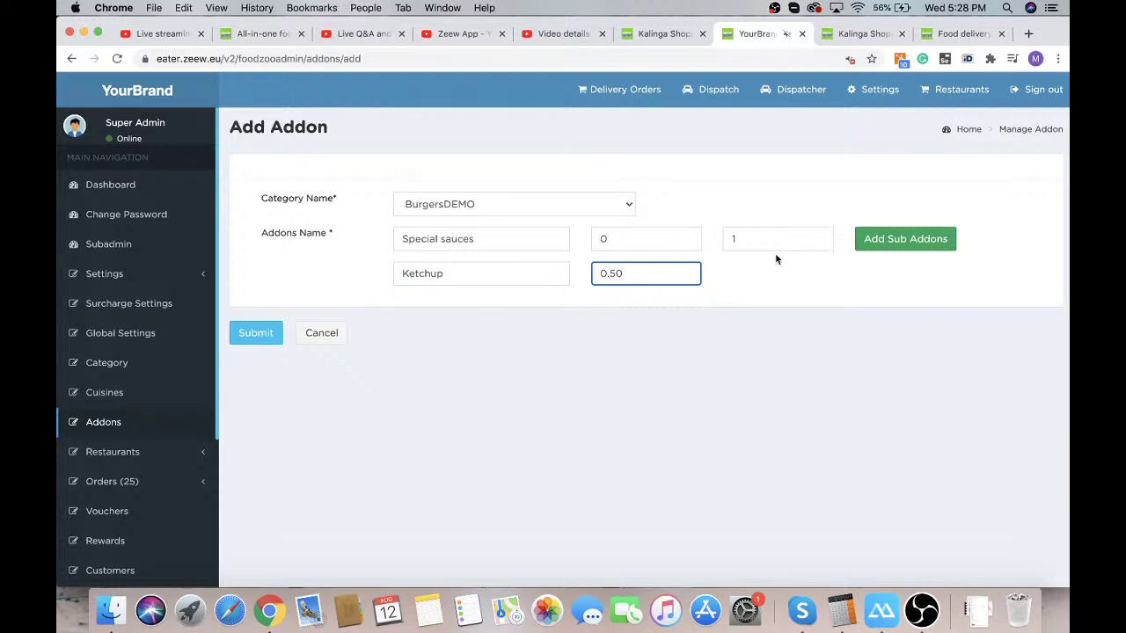
pyautogui.click(905, 238)
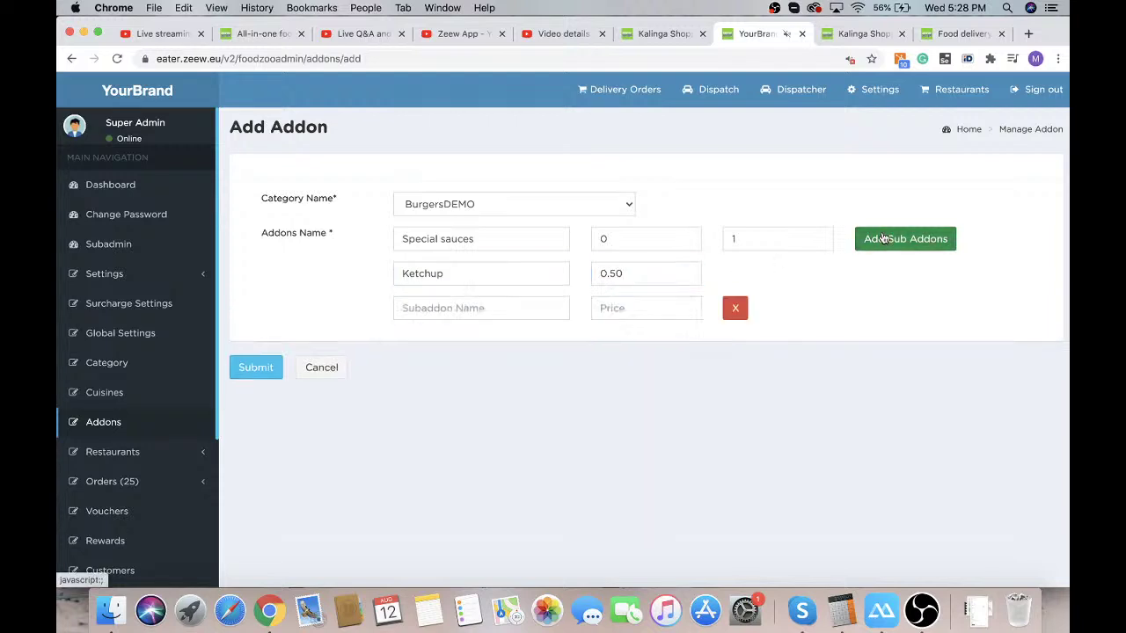
pyautogui.click(437, 307)
pyautogui.write('Mayonaise')
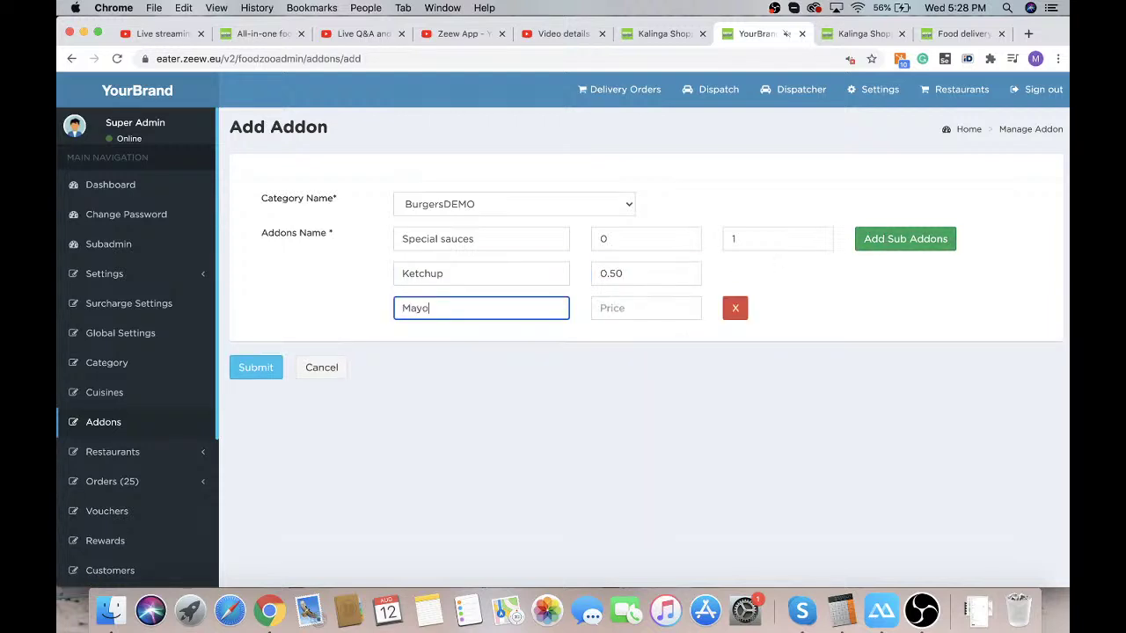
pyautogui.click(610, 303)
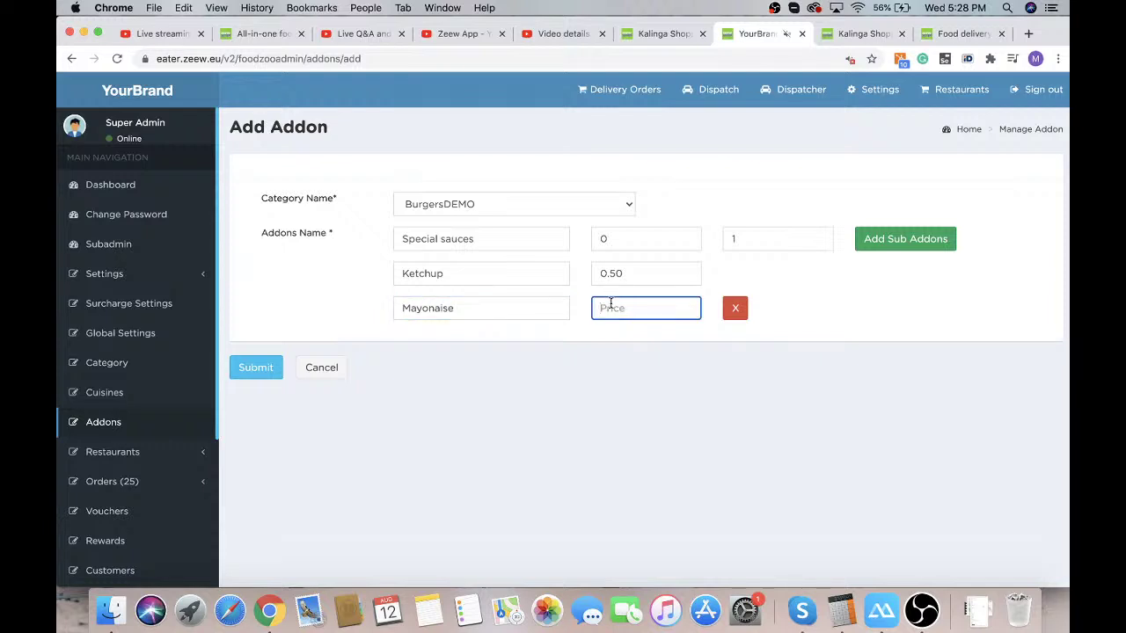
pyautogui.write('0.30')
# Add a third sub-addon, Mustard, priced 0.20
pyautogui.click(905, 238)
pyautogui.click(445, 343)
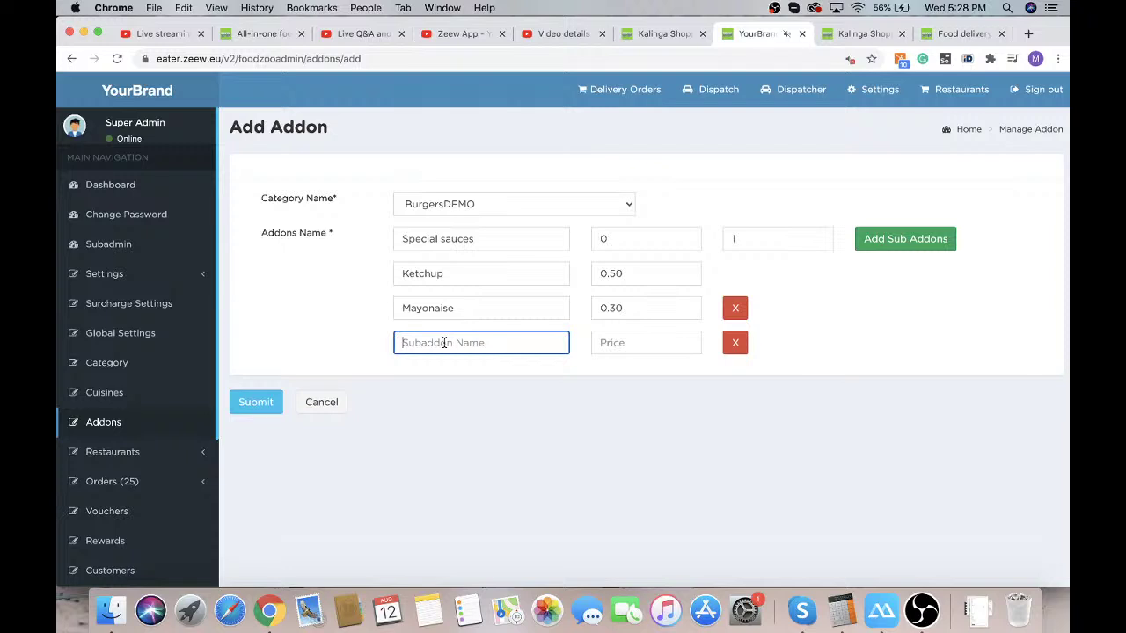
pyautogui.write('Mustard')
pyautogui.click(653, 337)
pyautogui.write('0.20')
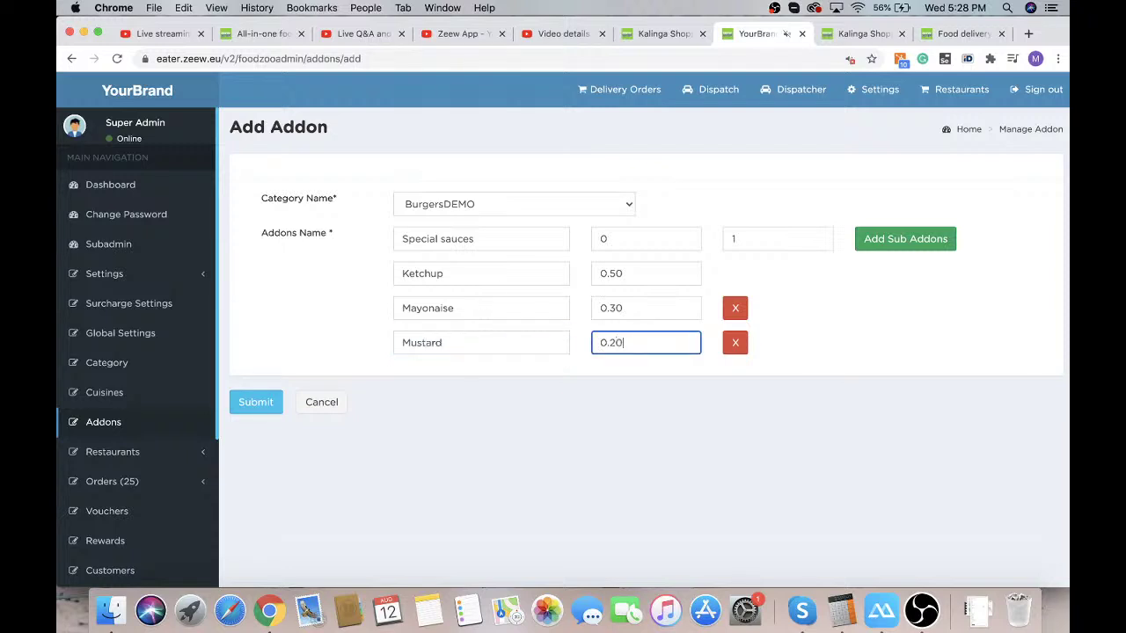
pyautogui.click(584, 394)
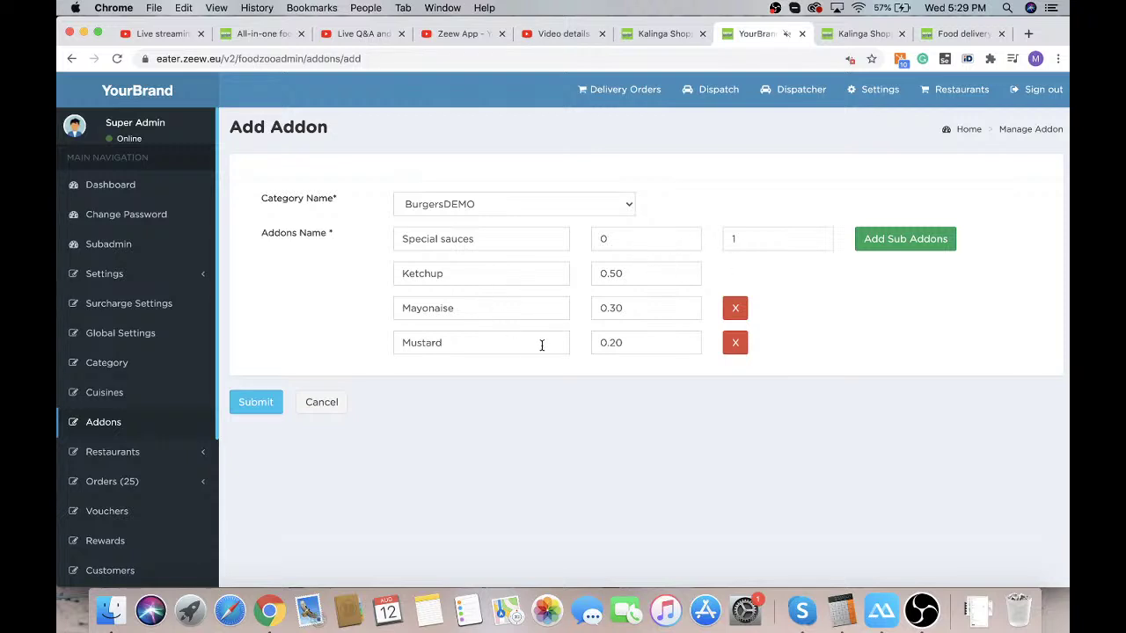
# Set the Special sauces count to 1 and save the addon
pyautogui.click(742, 233)
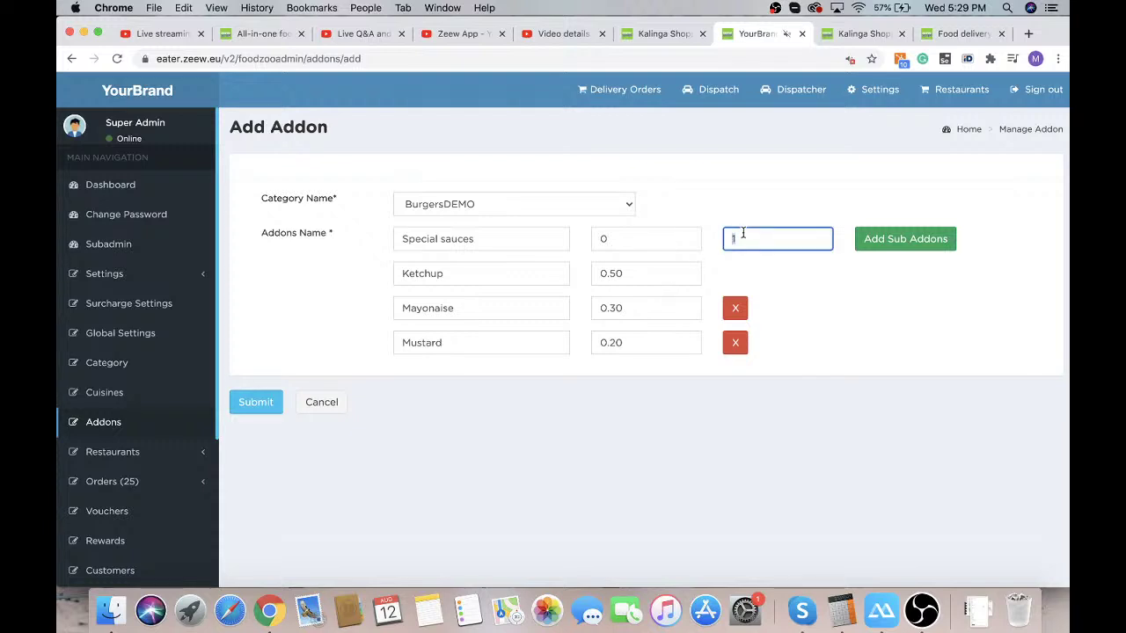
pyautogui.write('2')
pyautogui.press('BackSpace')
pyautogui.write('3')
pyautogui.doubleClick(763, 237)
pyautogui.write('1')
pyautogui.click(257, 402)
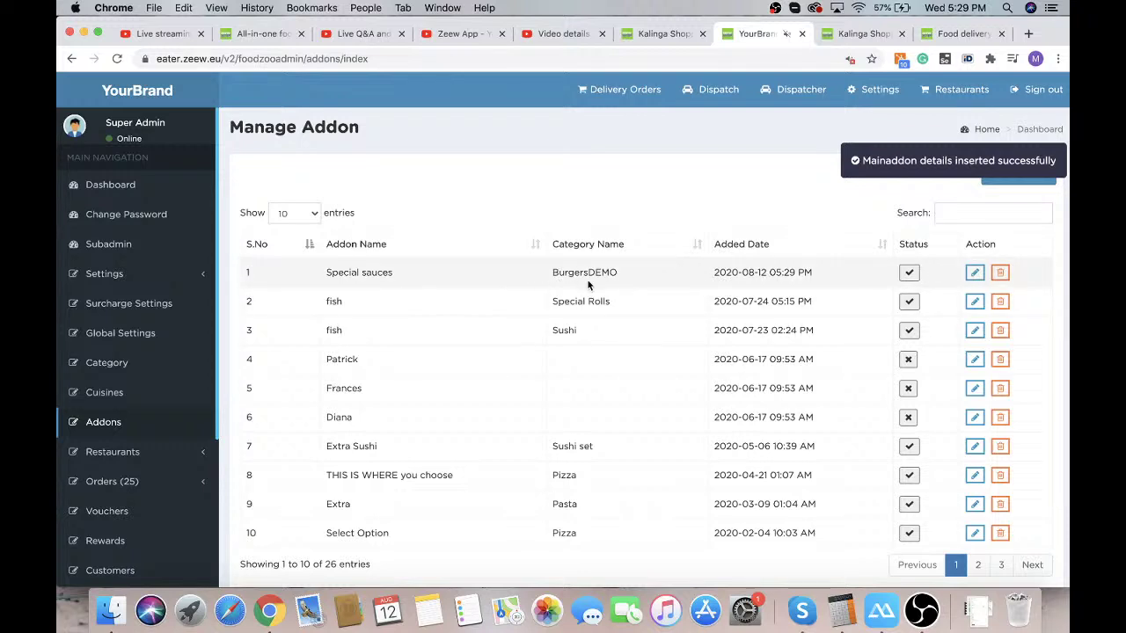
# Open Restaurant Manage under Restaurants and start adding a new restaurant
pyautogui.click(168, 451)
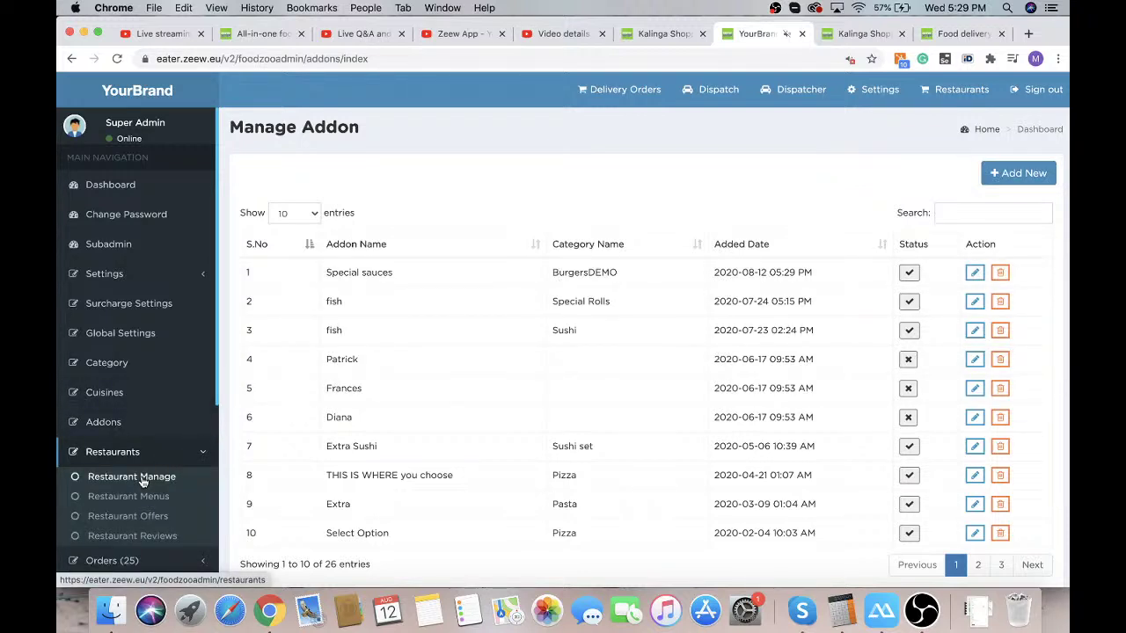
pyautogui.click(143, 477)
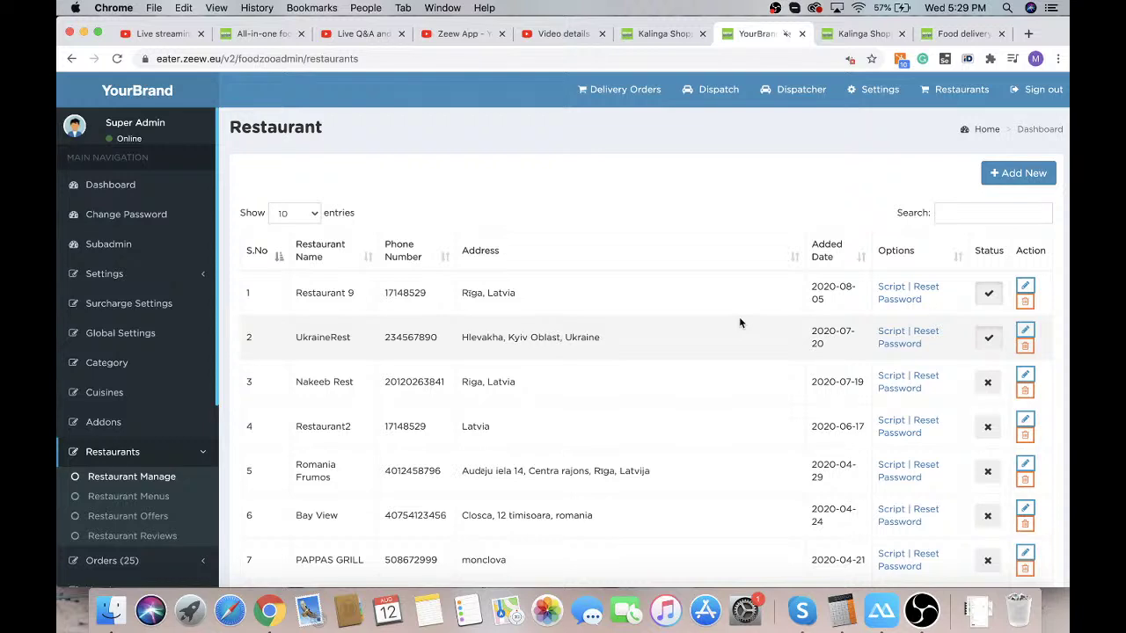
pyautogui.click(1017, 175)
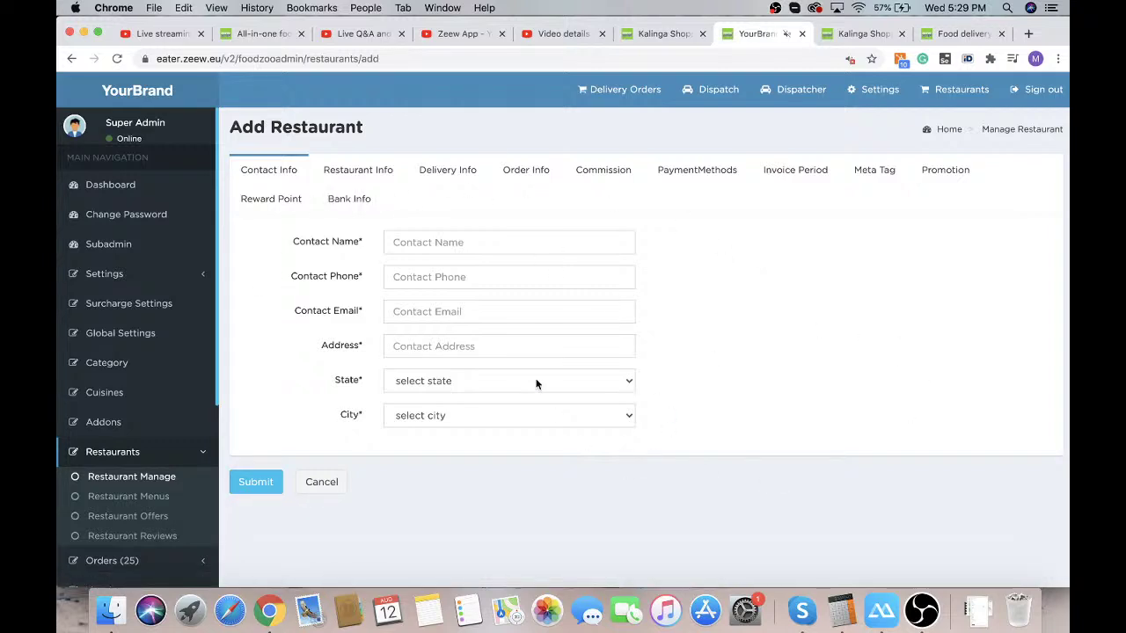
# Fill the contact name from autofill with an edited surname, plus the phone and email
pyautogui.click(398, 241)
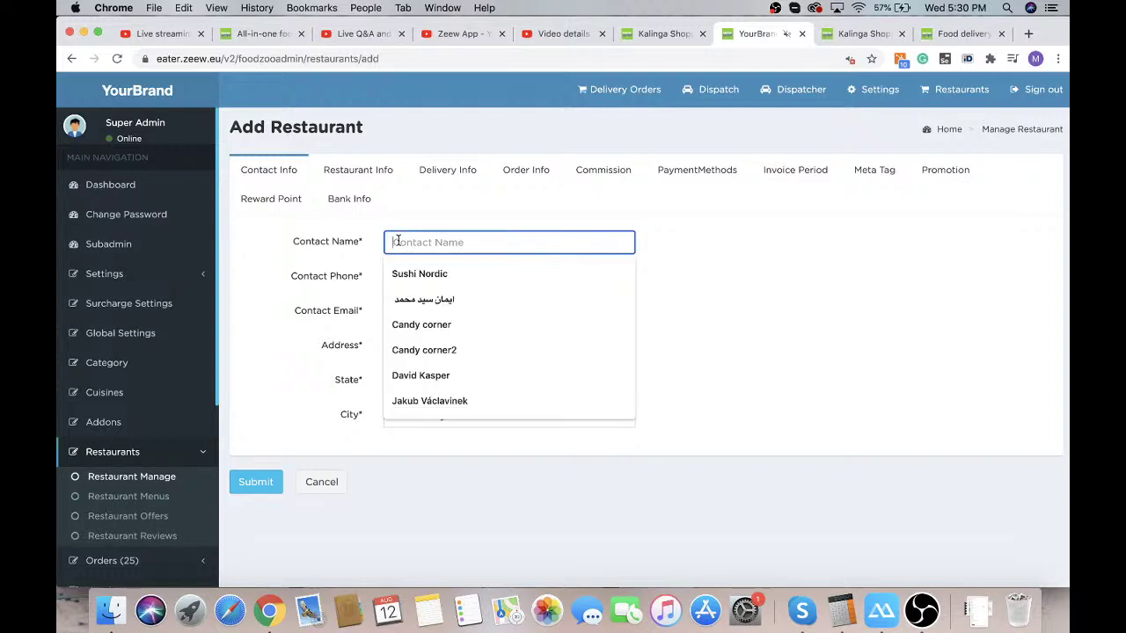
pyautogui.click(453, 377)
pyautogui.doubleClick(435, 242)
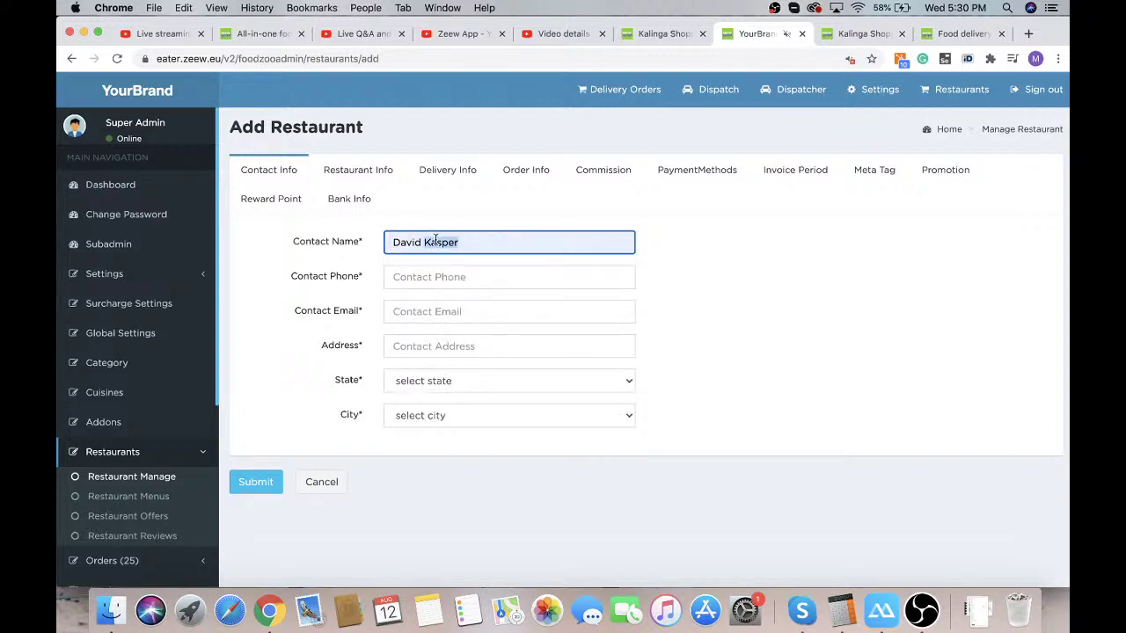
pyautogui.write('J')
pyautogui.click(413, 278)
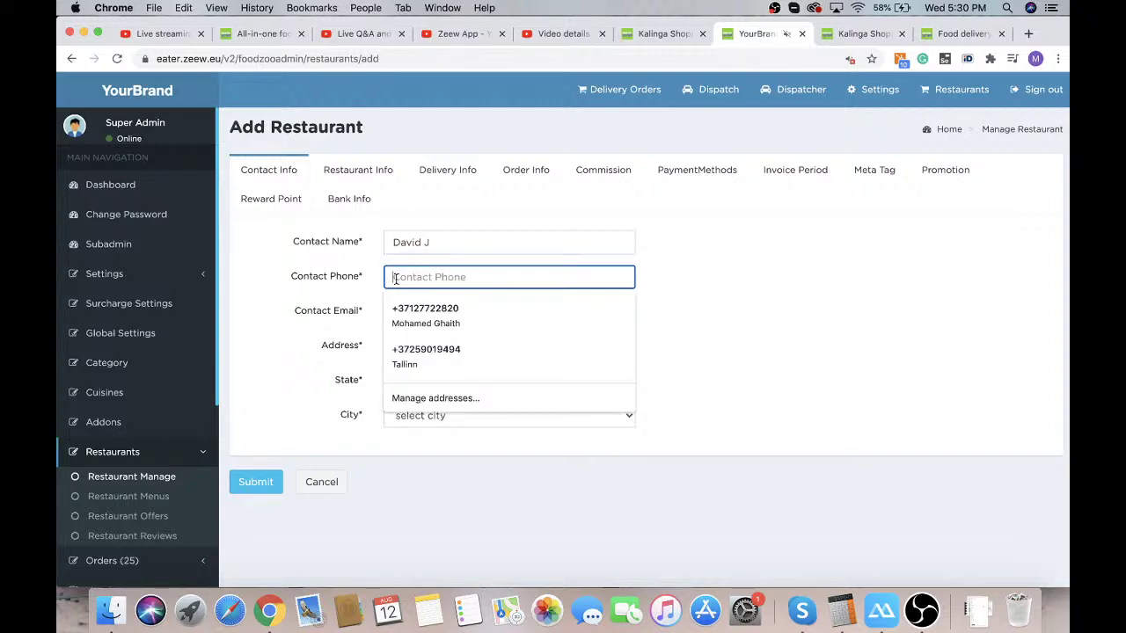
pyautogui.click(409, 308)
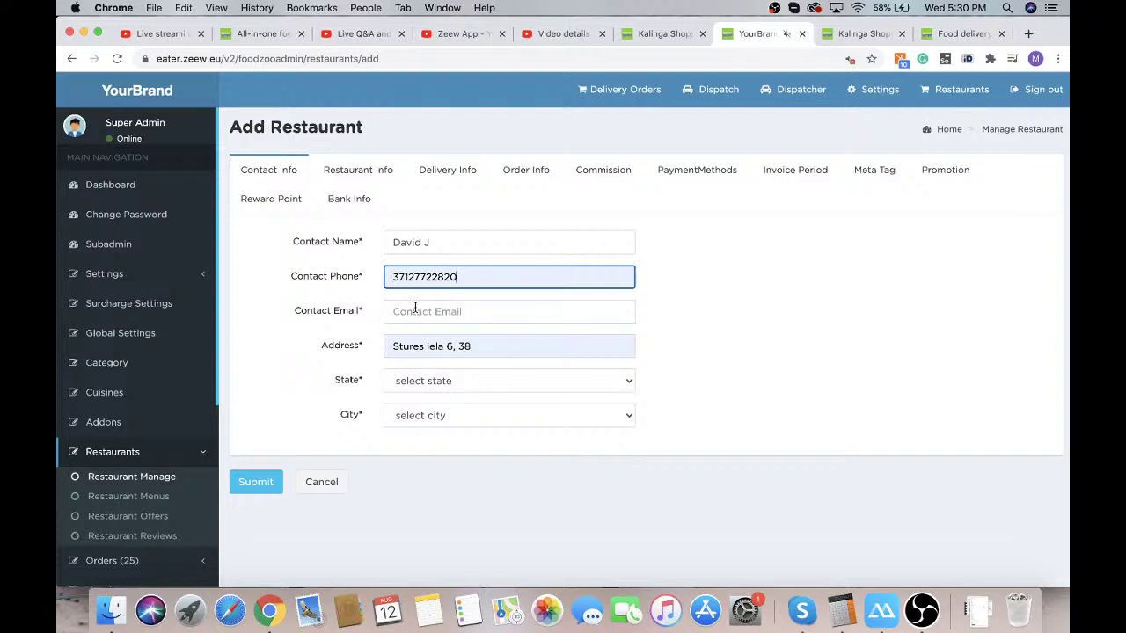
pyautogui.click(403, 311)
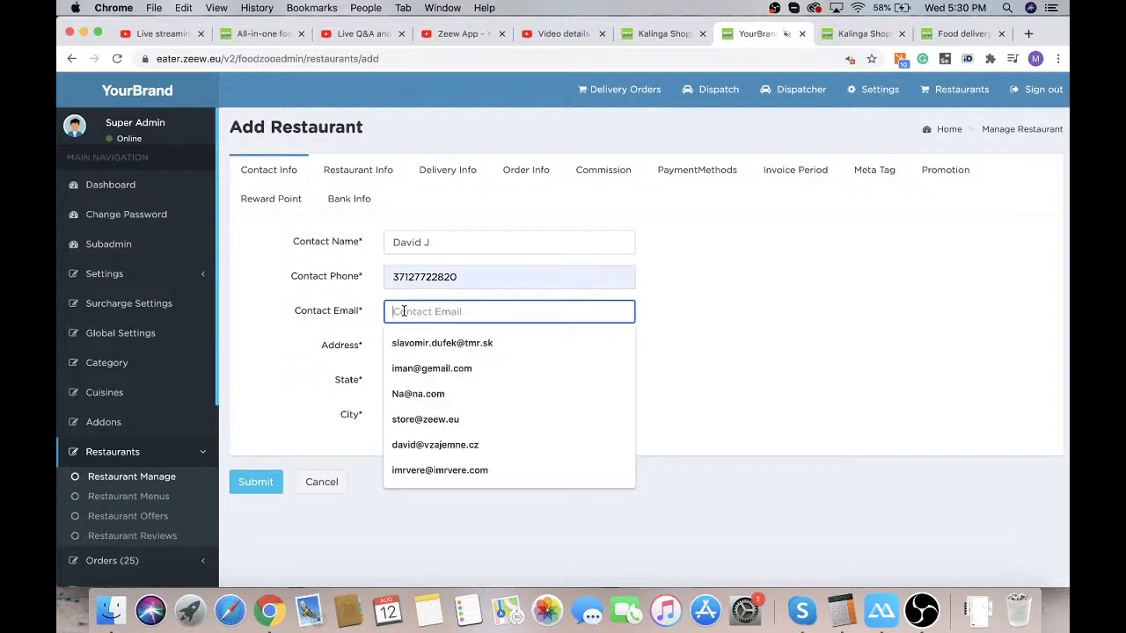
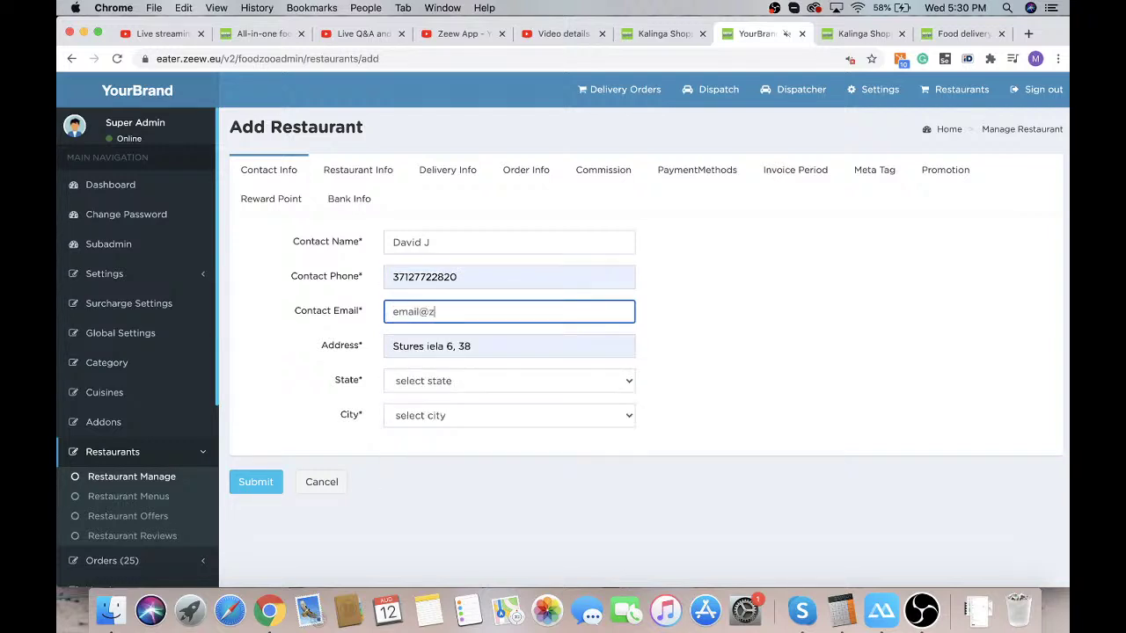
# Replace the address with the Stūres iela, Riga suggestion
pyautogui.click(432, 349)
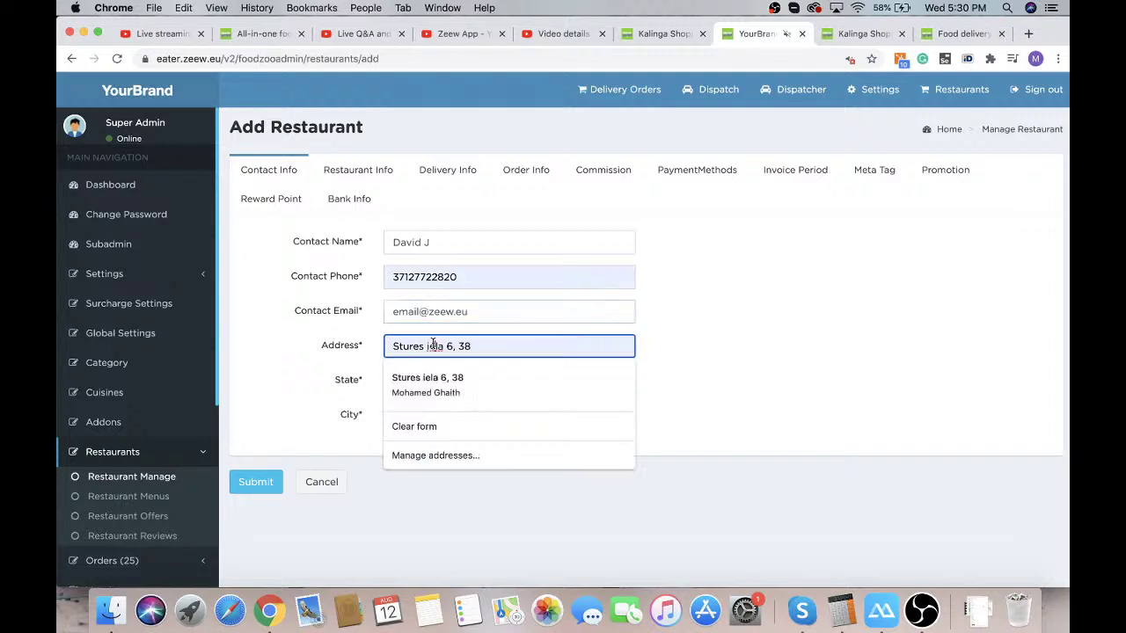
pyautogui.press('super+a')
pyautogui.press('BackSpace')
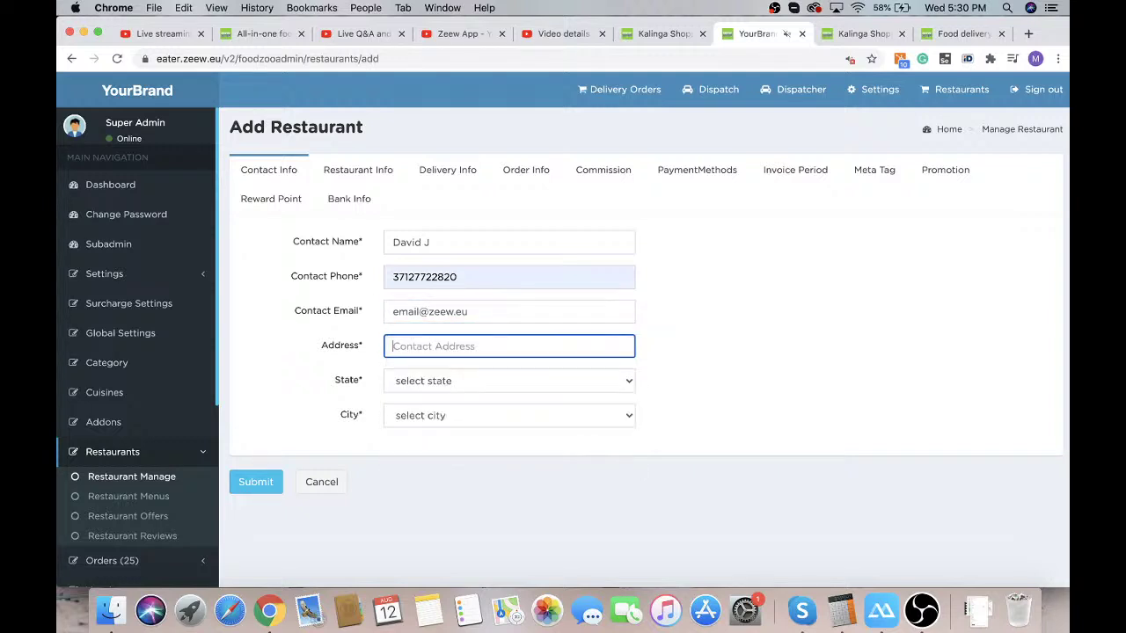
pyautogui.write('r')
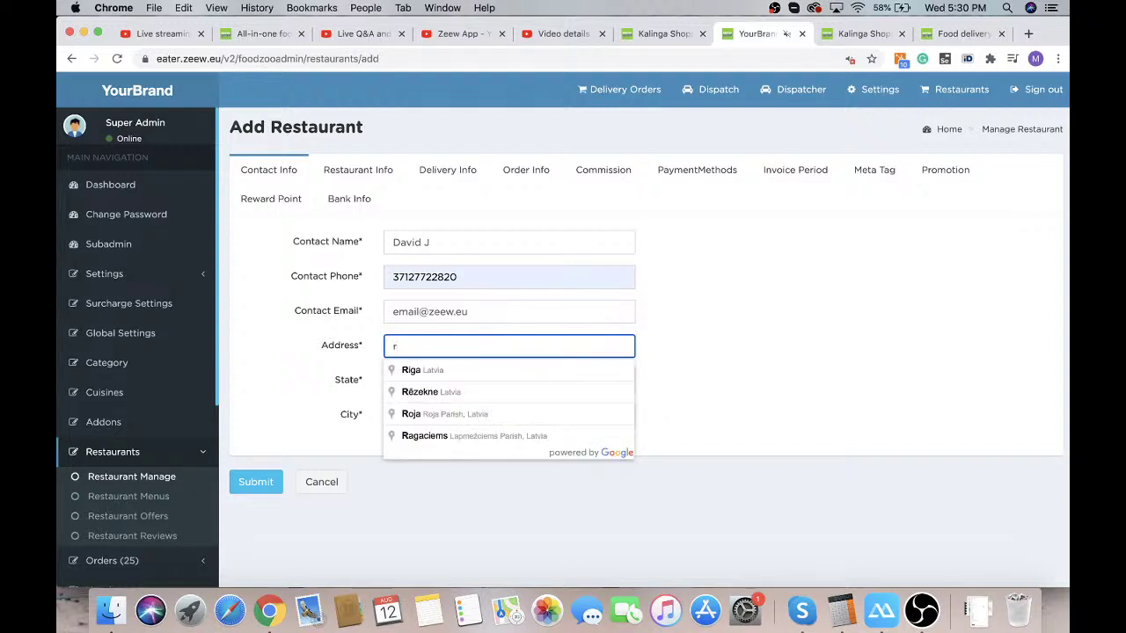
pyautogui.press('BackSpace')
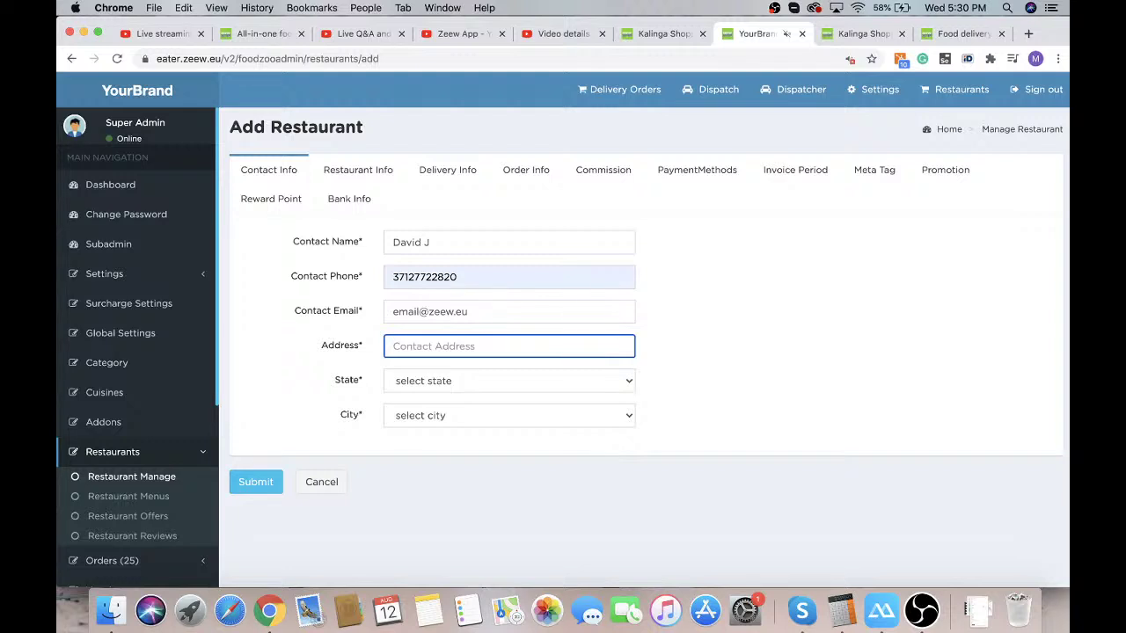
pyautogui.write('stures')
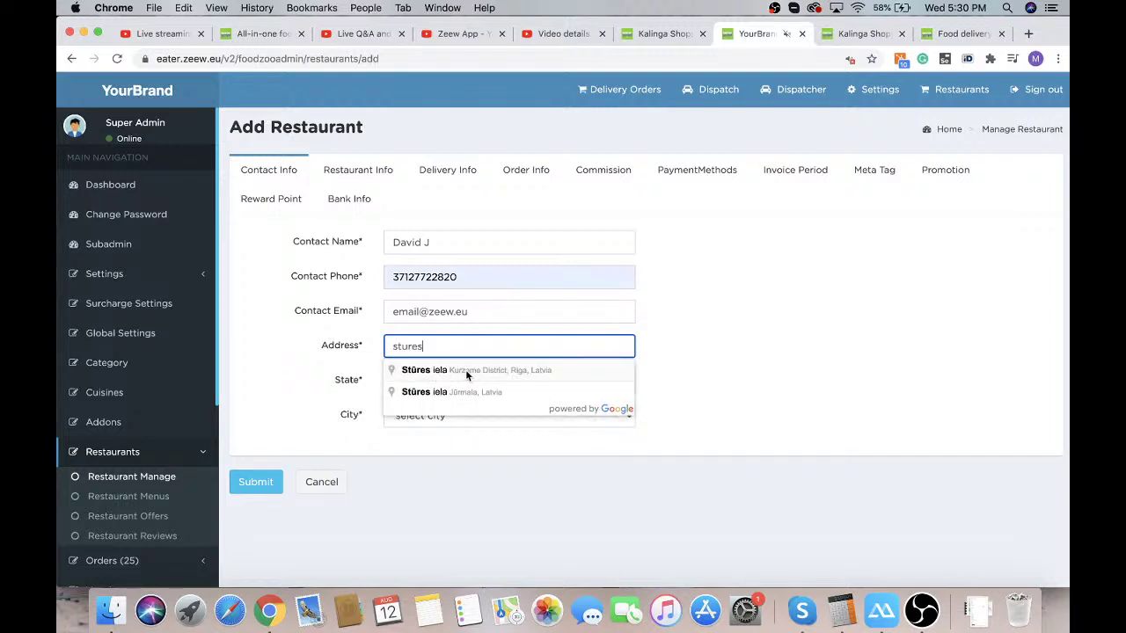
pyautogui.click(465, 368)
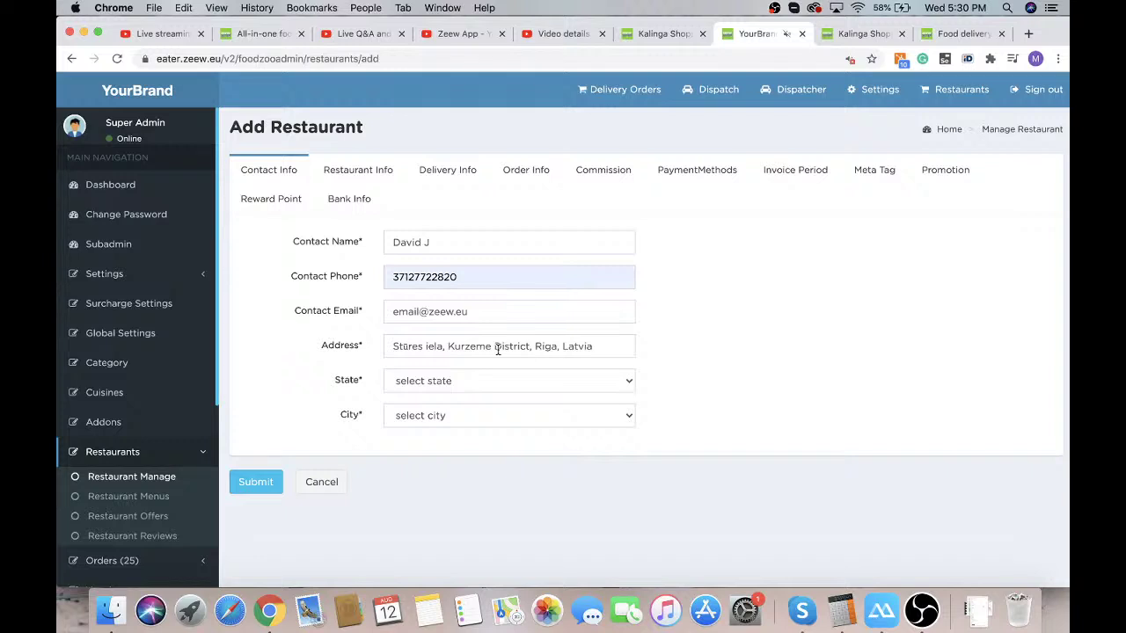
# Set state and city to Riga and submit the contact details
pyautogui.click(460, 379)
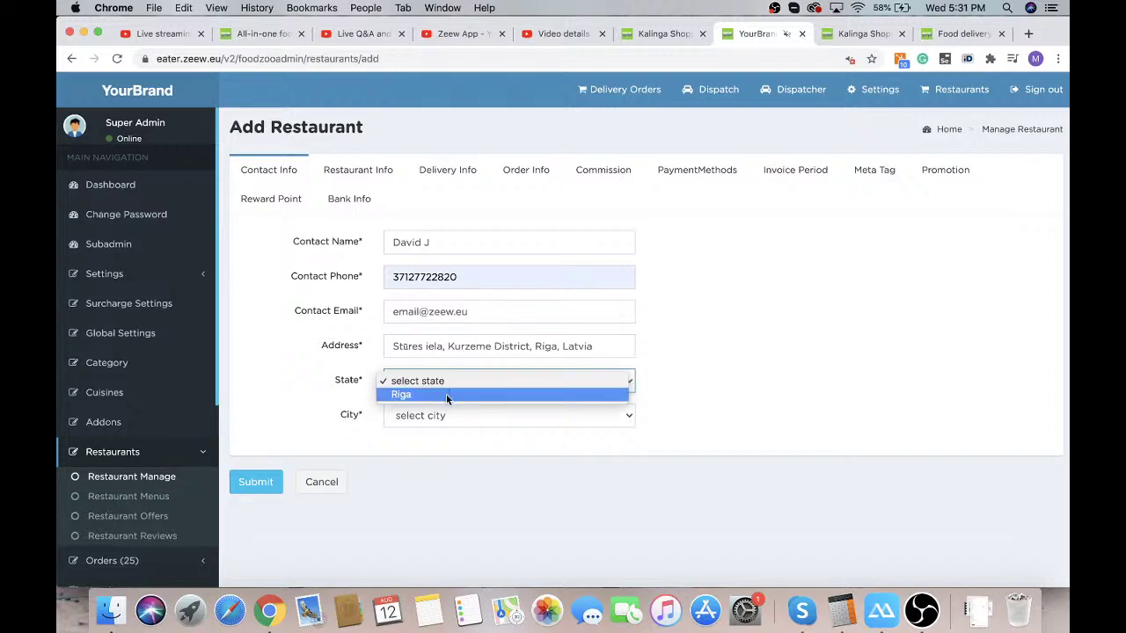
pyautogui.click(447, 397)
pyautogui.click(455, 418)
pyautogui.click(446, 420)
pyautogui.click(446, 421)
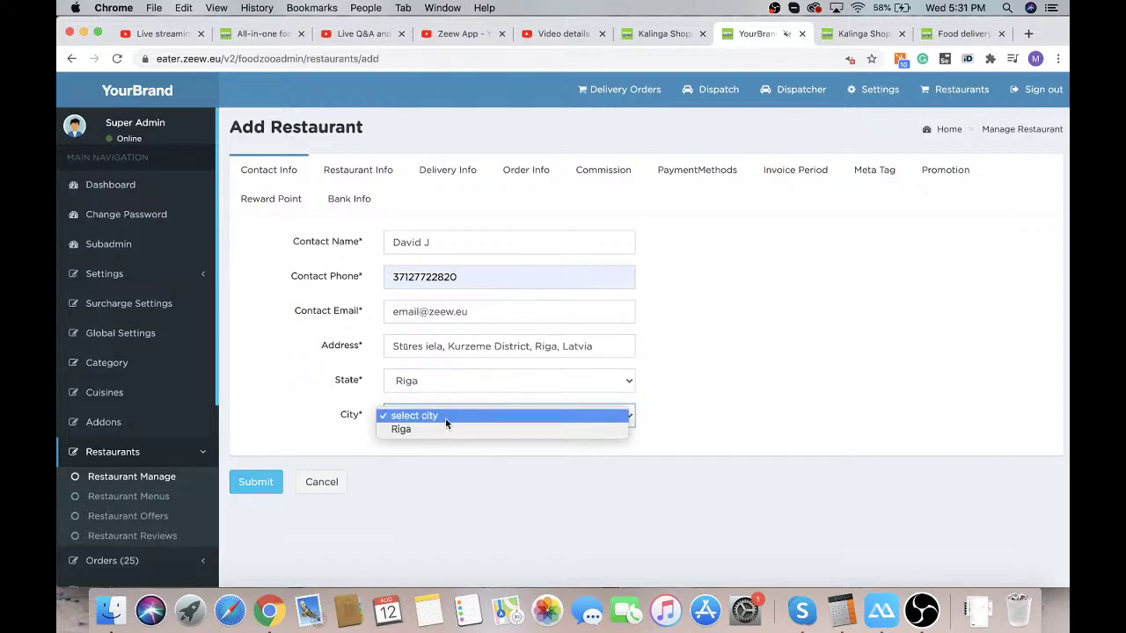
pyautogui.click(431, 428)
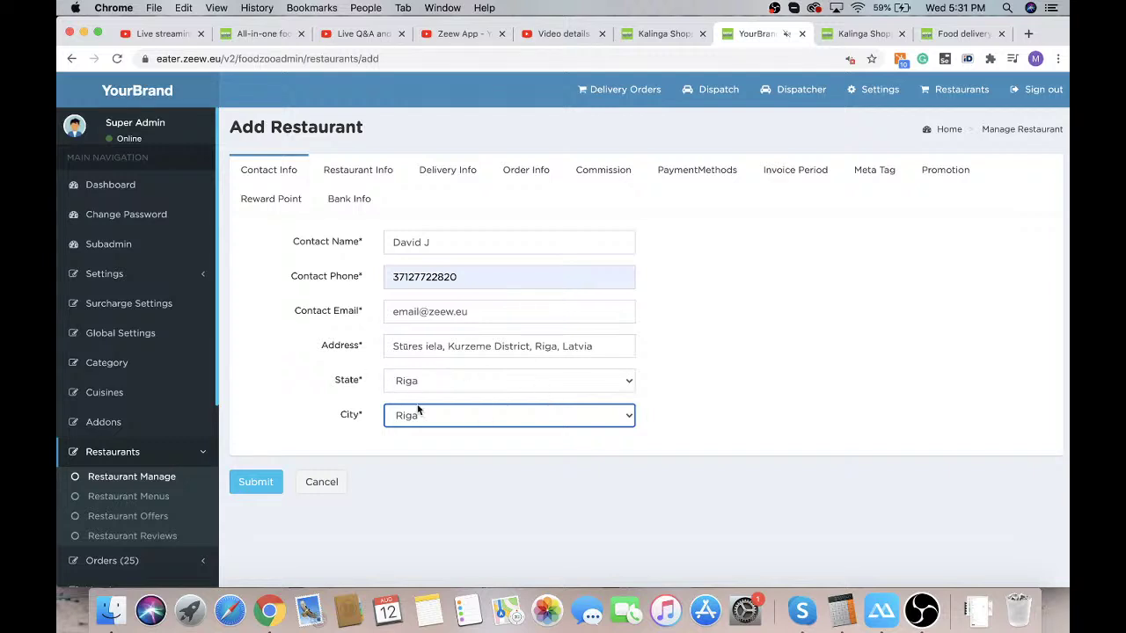
pyautogui.click(255, 482)
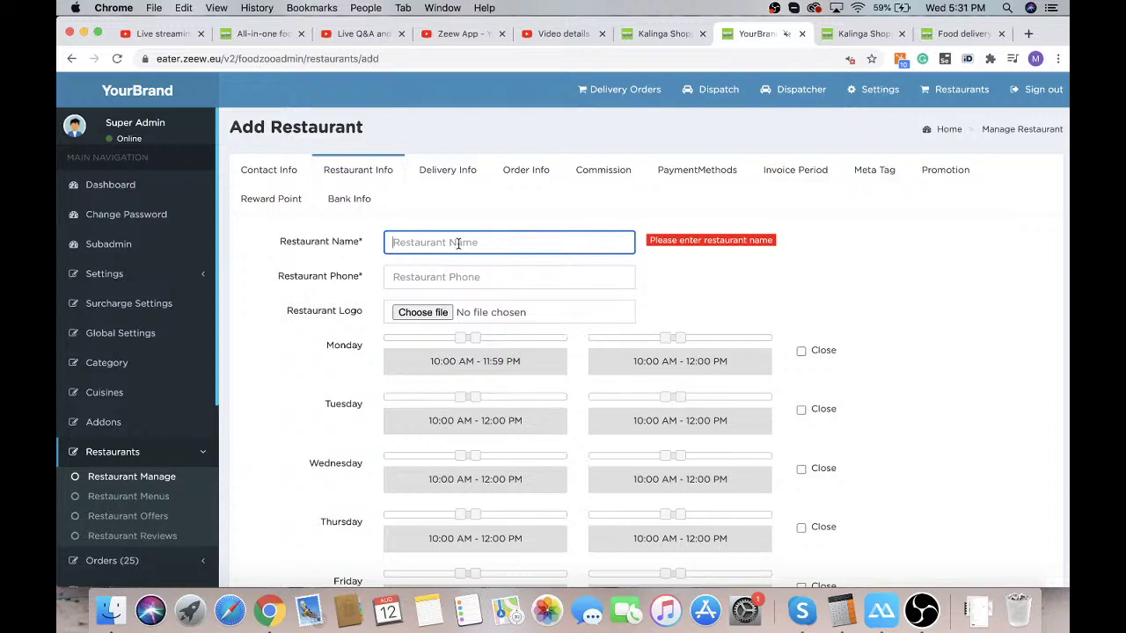
# Enter restaurant name Demo Restaurant and the saved phone number, skipping the logo upload
pyautogui.write('Demo Restaurant')
pyautogui.click(422, 267)
pyautogui.click(418, 317)
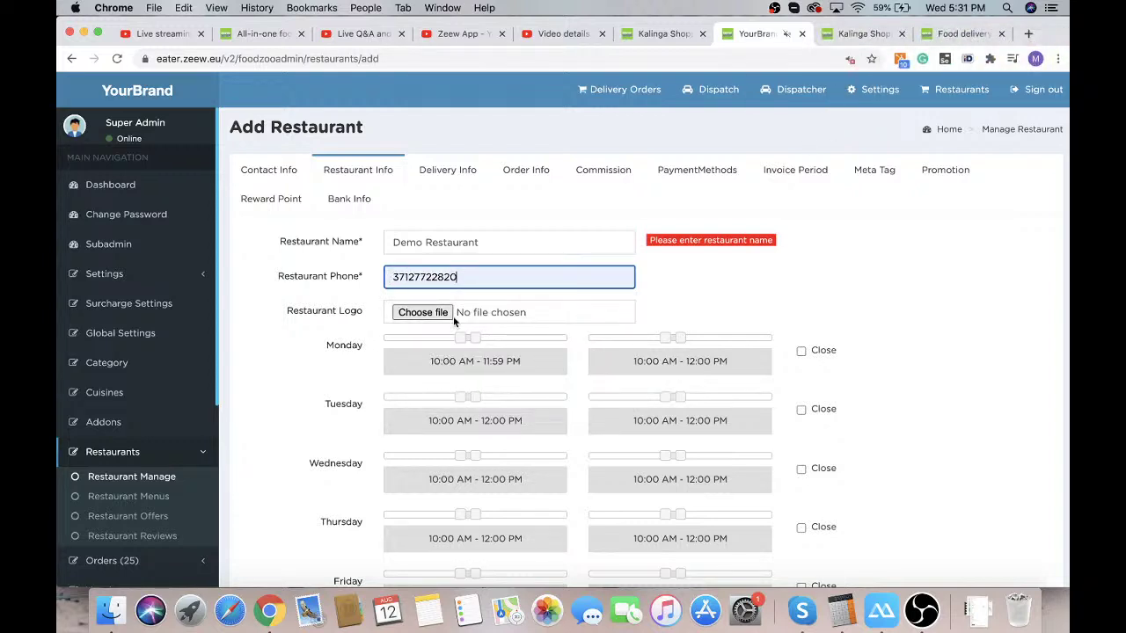
pyautogui.click(420, 314)
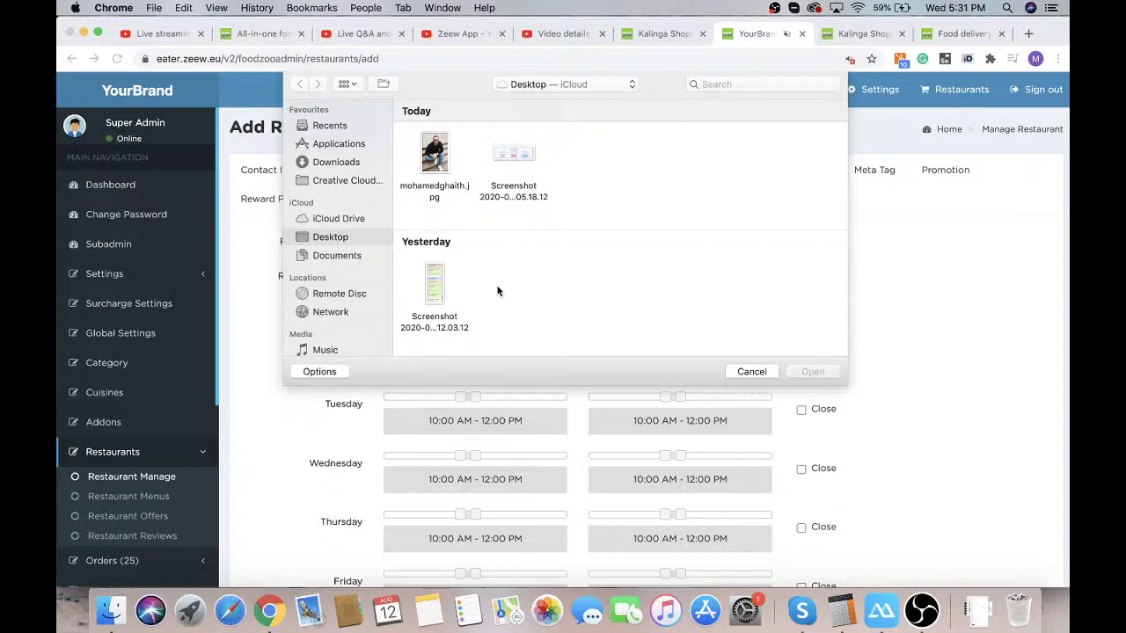
pyautogui.scroll(-5, 497, 291)
pyautogui.scroll(-5, 497, 291)
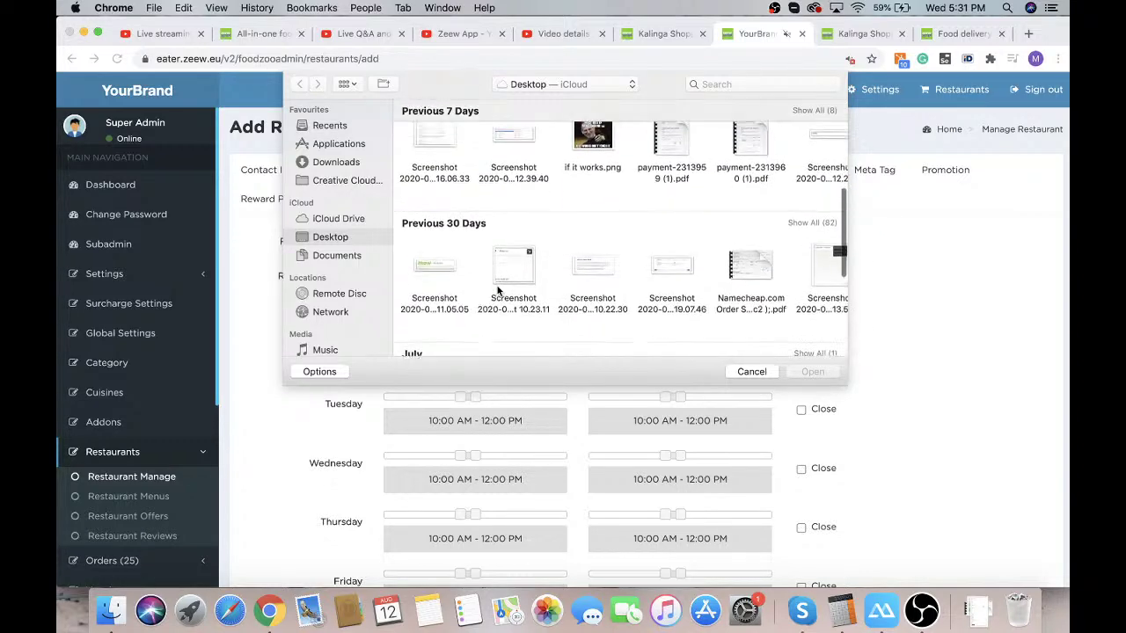
pyautogui.click(752, 372)
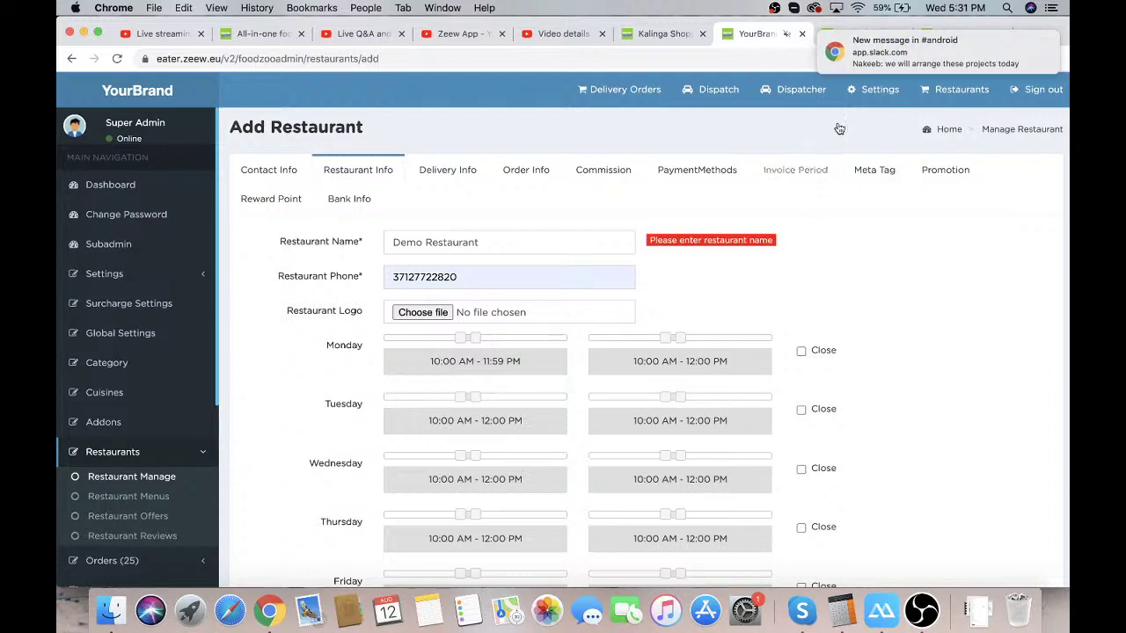
# On the Kalinga Shop storefront, set the delivery location to Riga and view Offers near you
pyautogui.click(655, 36)
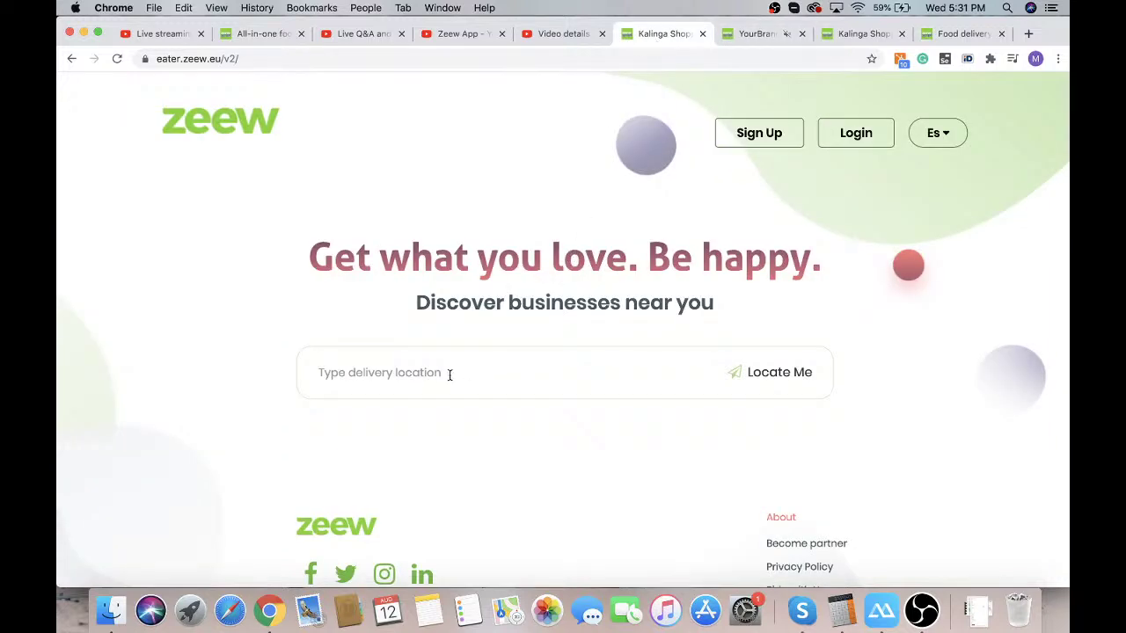
pyautogui.write('r')
pyautogui.click(372, 406)
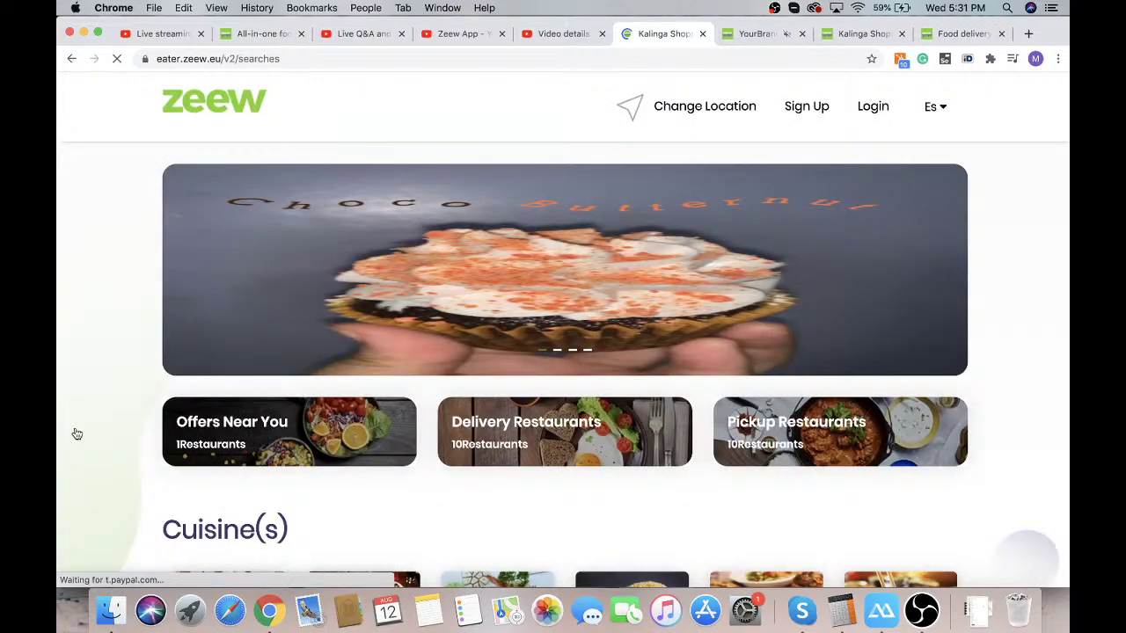
pyautogui.scroll(-10, 77, 433)
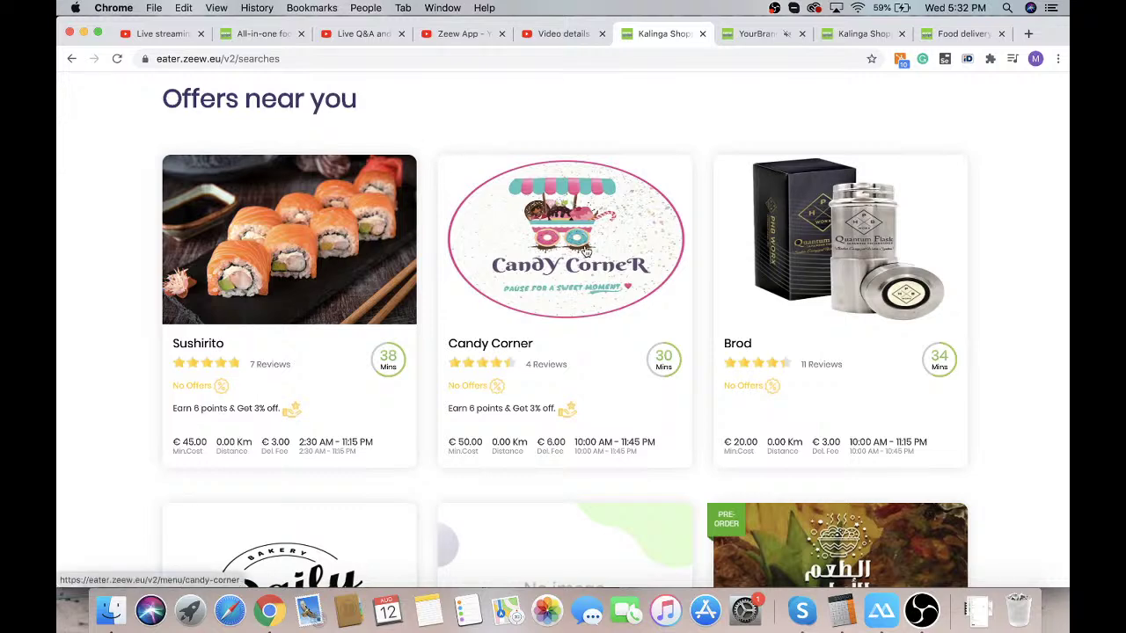
# Extend Monday through Thursday opening ranges to 10:00 AM – 11:59 PM
pyautogui.click(764, 36)
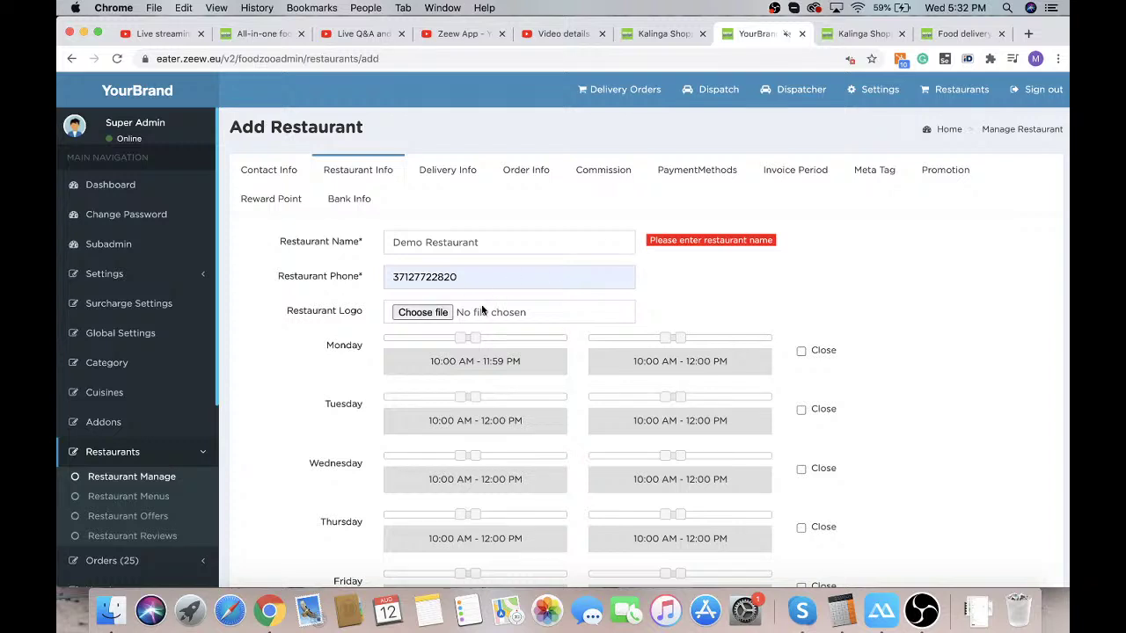
pyautogui.scroll(-2, 486, 307)
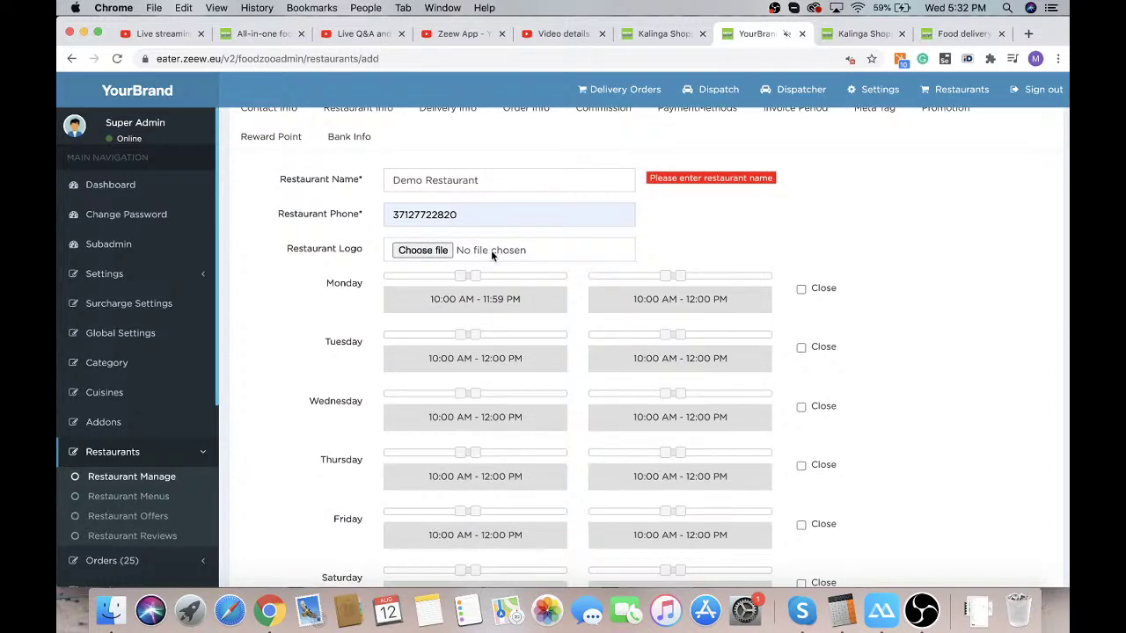
pyautogui.moveTo(474, 279); pyautogui.dragTo(570, 289)
pyautogui.moveTo(473, 334); pyautogui.dragTo(566, 334)
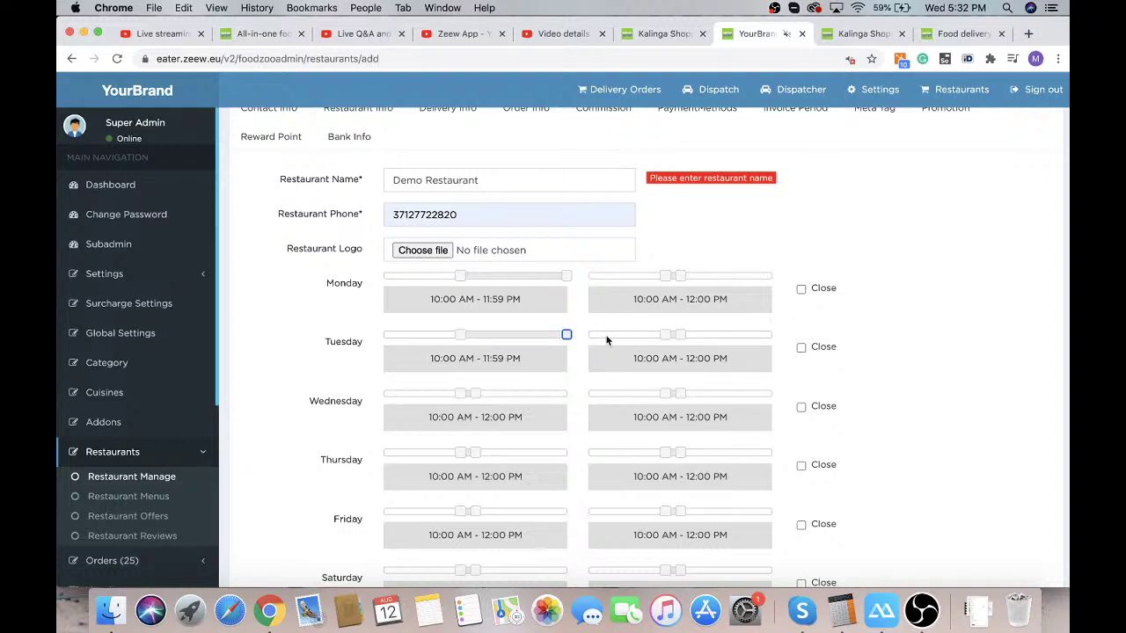
pyautogui.moveTo(680, 275); pyautogui.dragTo(771, 275)
pyautogui.moveTo(679, 334); pyautogui.dragTo(772, 335)
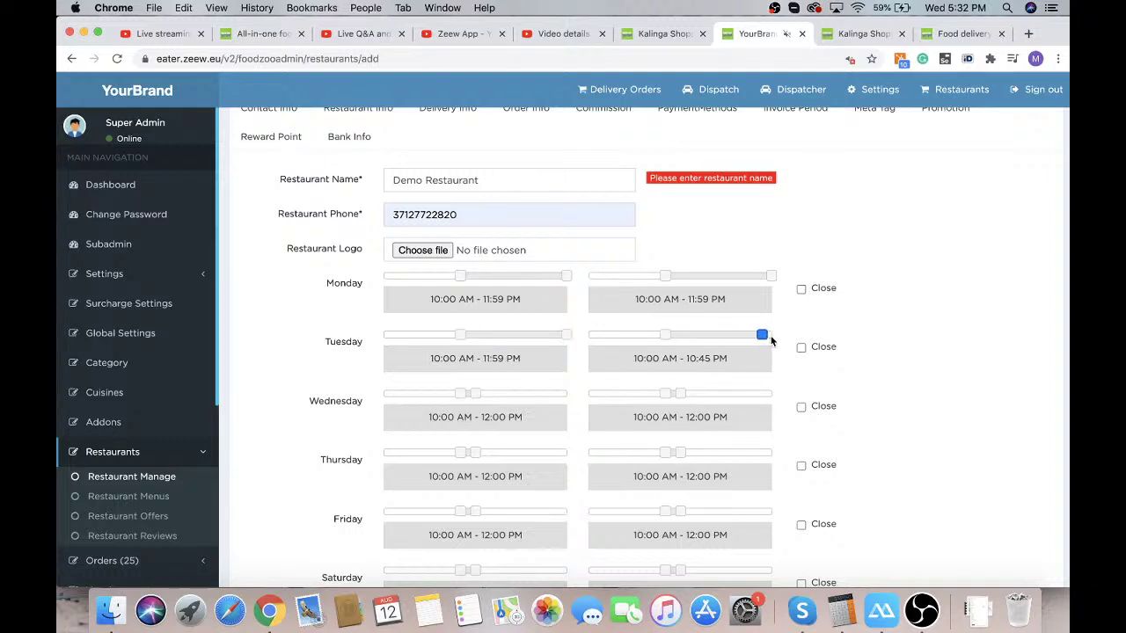
pyautogui.click(475, 394)
pyautogui.moveTo(479, 399); pyautogui.dragTo(567, 394)
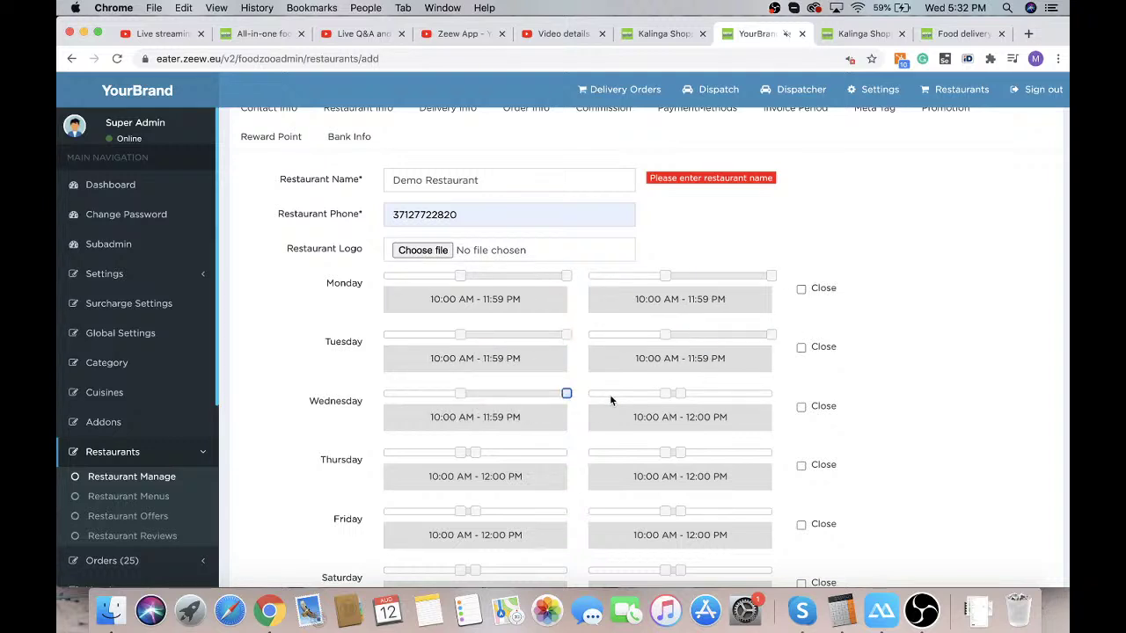
pyautogui.moveTo(678, 394); pyautogui.dragTo(773, 393)
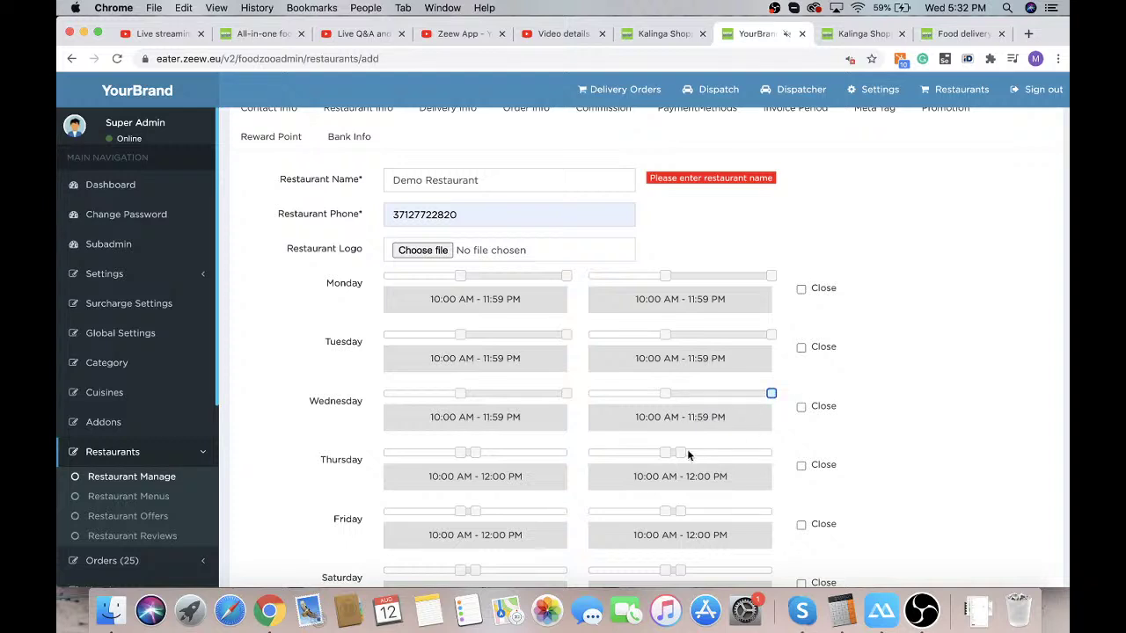
pyautogui.moveTo(680, 452); pyautogui.dragTo(772, 452)
pyautogui.moveTo(475, 453); pyautogui.dragTo(567, 451)
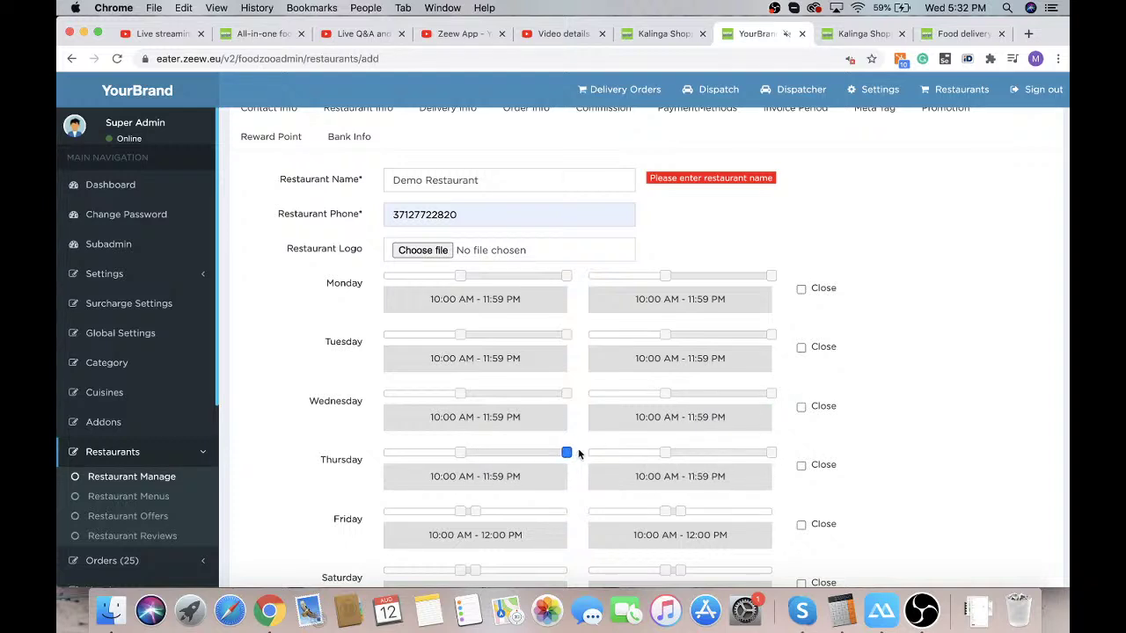
# Extend Friday, Saturday and Sunday opening ranges to 10:00 AM – 11:59 PM as well
pyautogui.scroll(-2, 571, 452)
pyautogui.moveTo(473, 422); pyautogui.dragTo(567, 422)
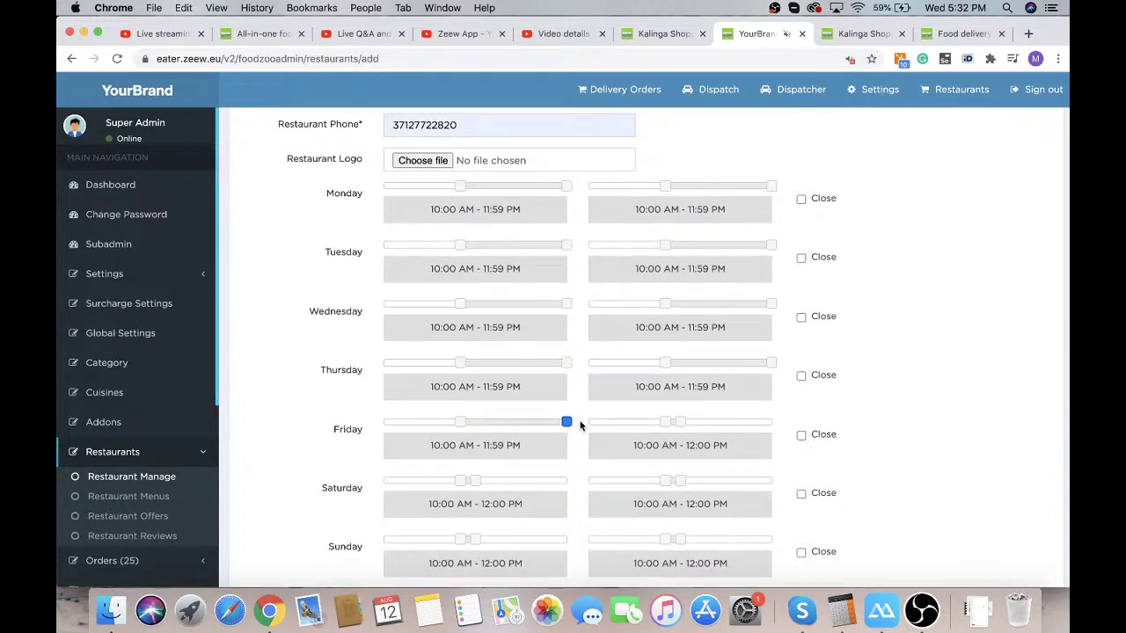
pyautogui.moveTo(680, 422); pyautogui.dragTo(771, 422)
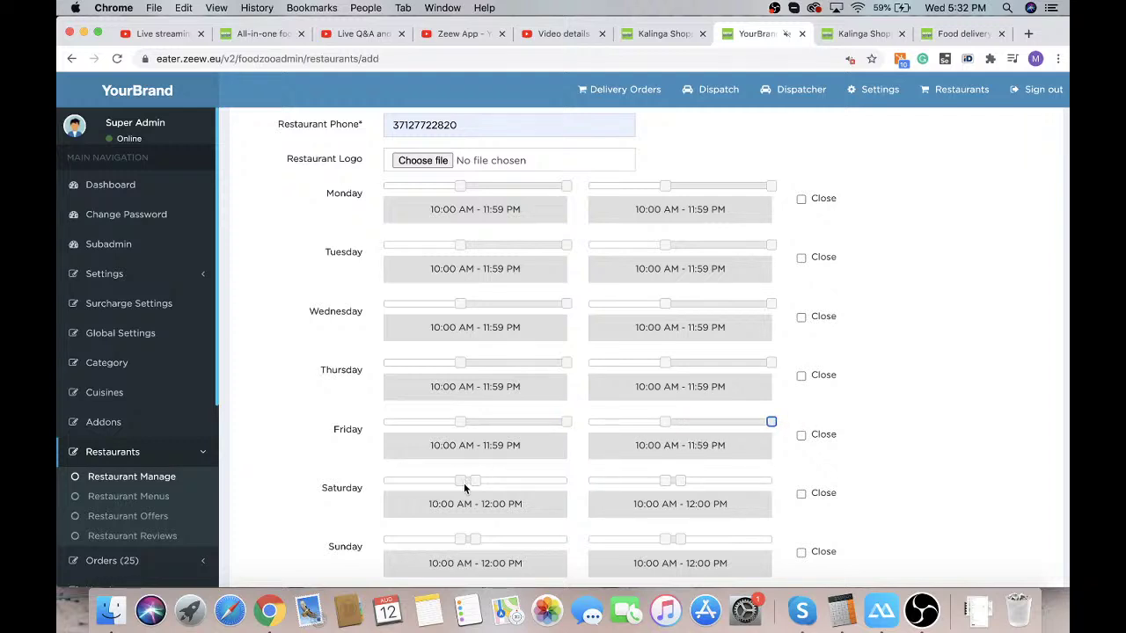
pyautogui.moveTo(475, 480); pyautogui.dragTo(567, 480)
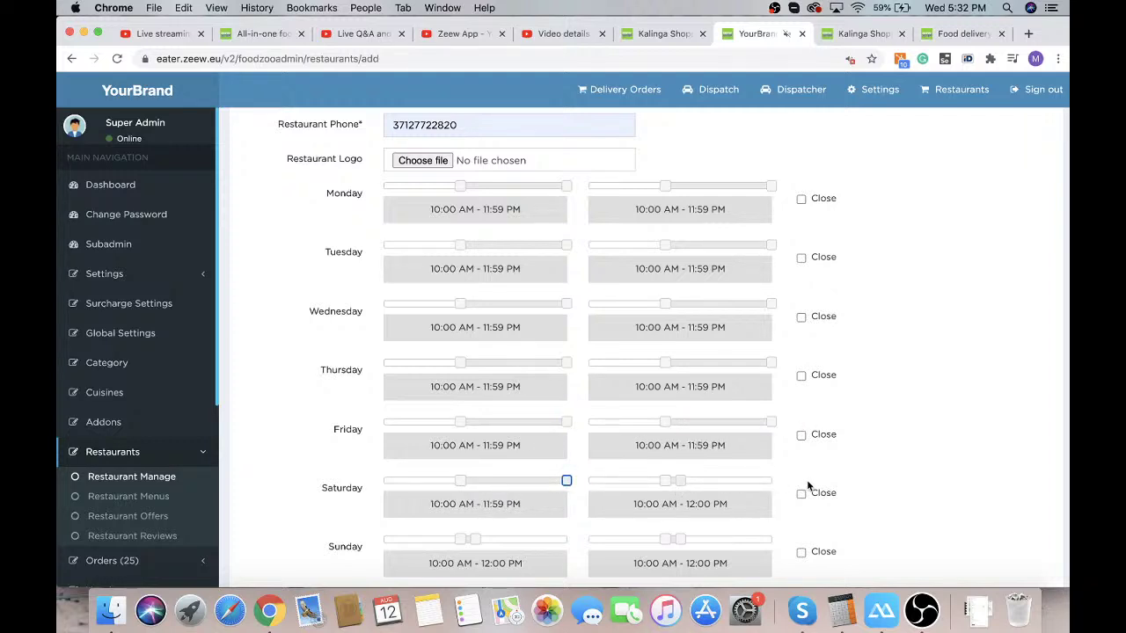
pyautogui.moveTo(806, 484); pyautogui.dragTo(796, 487)
pyautogui.moveTo(475, 543); pyautogui.dragTo(568, 539)
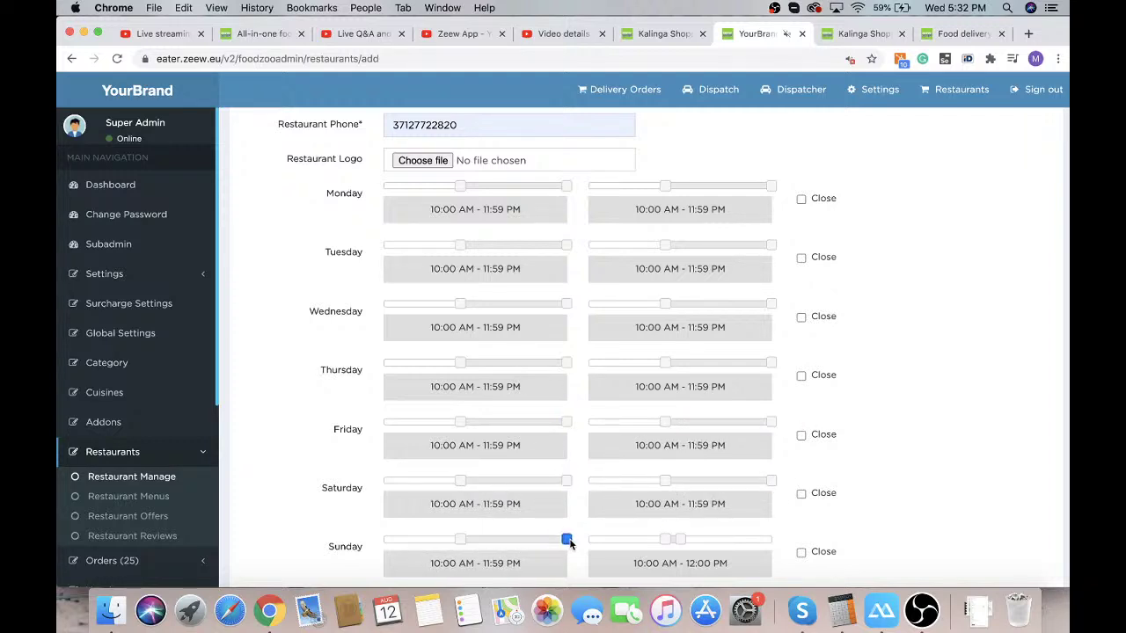
pyautogui.moveTo(678, 539); pyautogui.dragTo(777, 543)
pyautogui.scroll(-3, 777, 540)
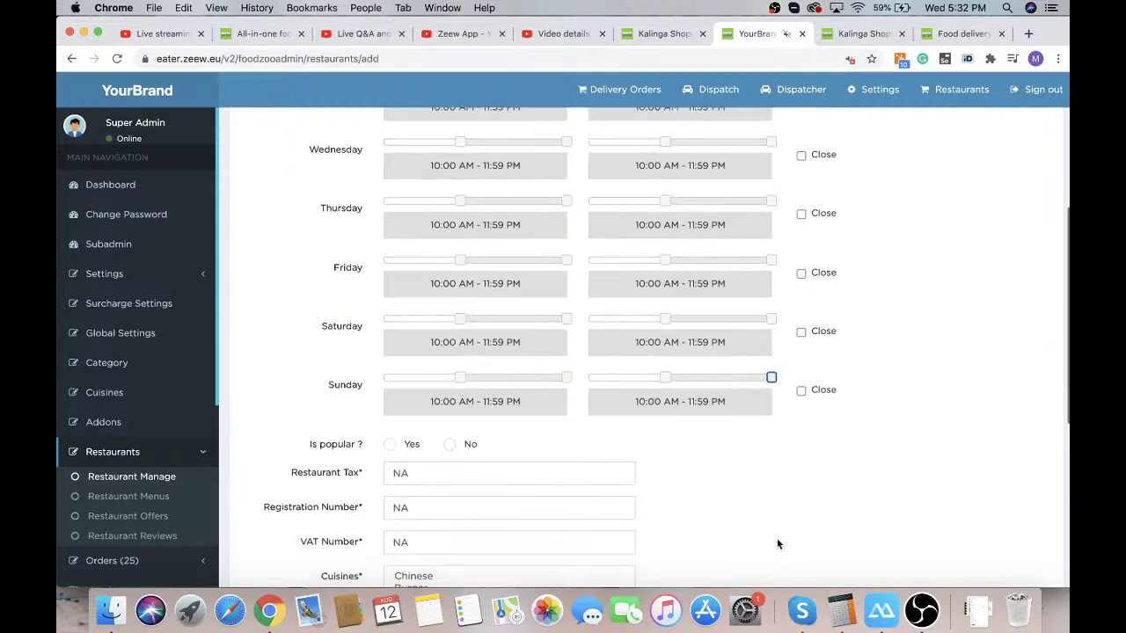
pyautogui.scroll(-2, 847, 393)
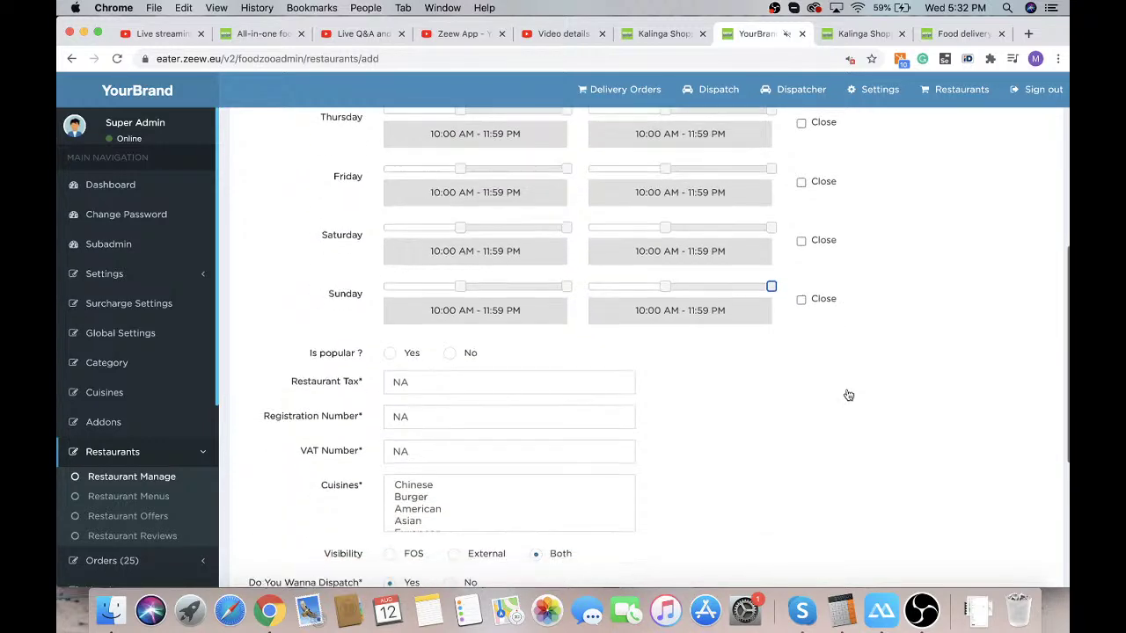
pyautogui.scroll(5, 575, 219)
pyautogui.scroll(-3, 540, 219)
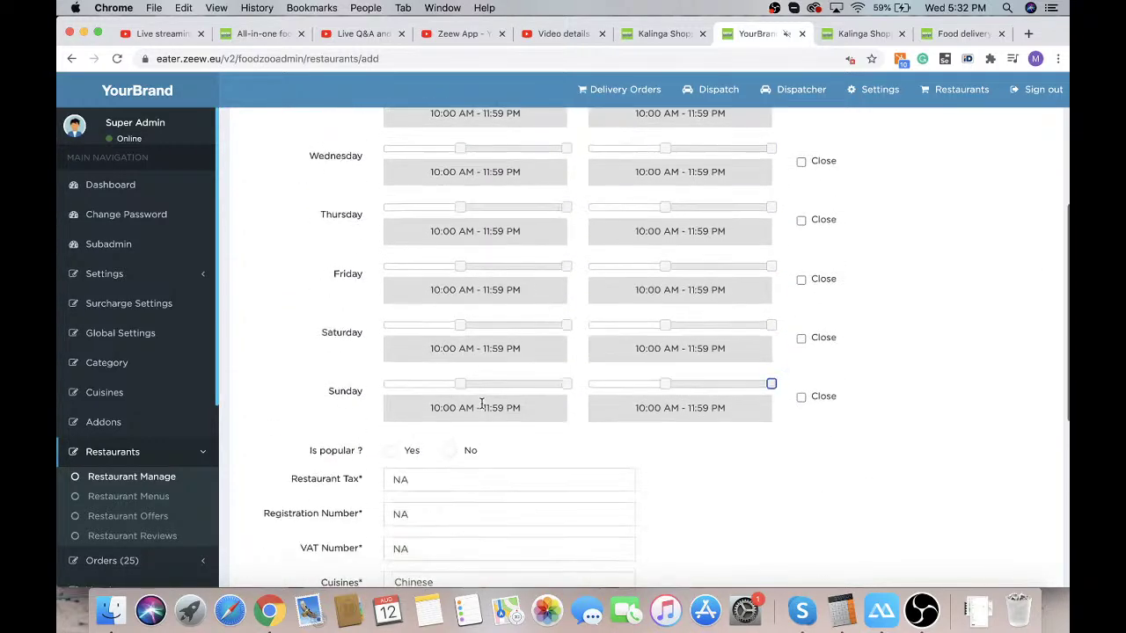
# Tick Close for Sunday and Saturday, and set 'Is popular ?' to Yes
pyautogui.click(800, 395)
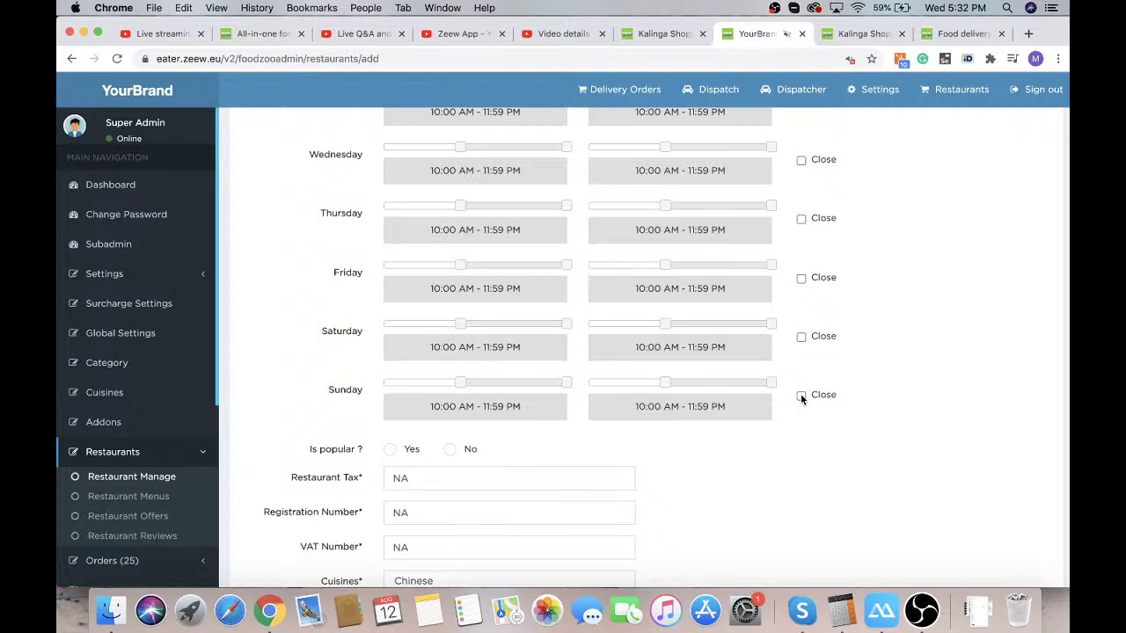
pyautogui.click(801, 336)
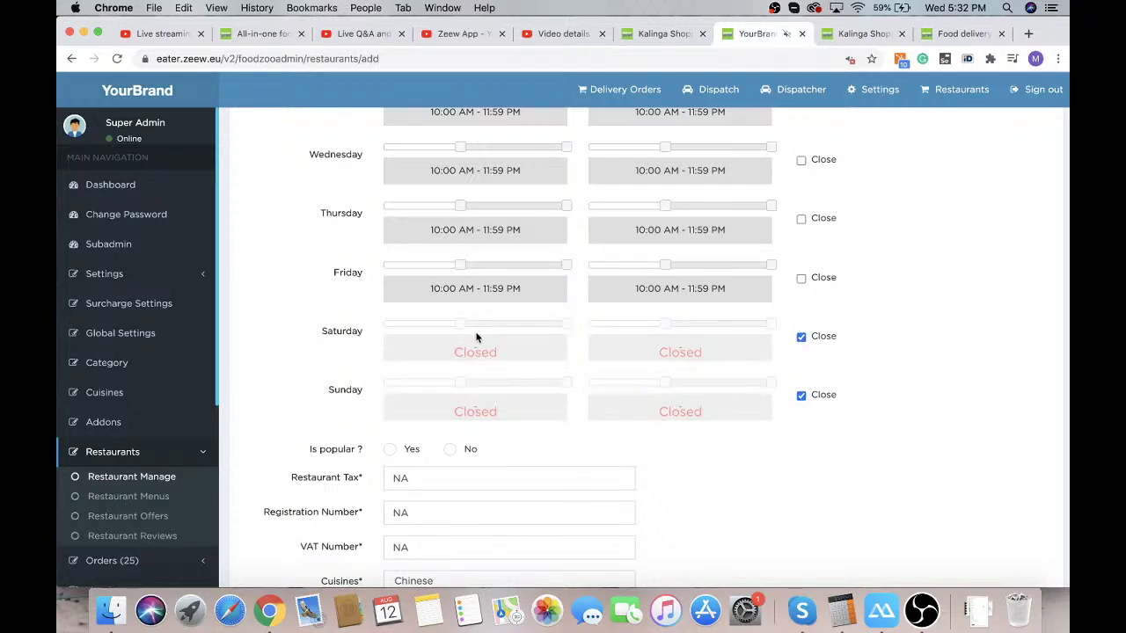
pyautogui.scroll(2, 384, 302)
pyautogui.scroll(2, 383, 302)
pyautogui.scroll(-7, 382, 302)
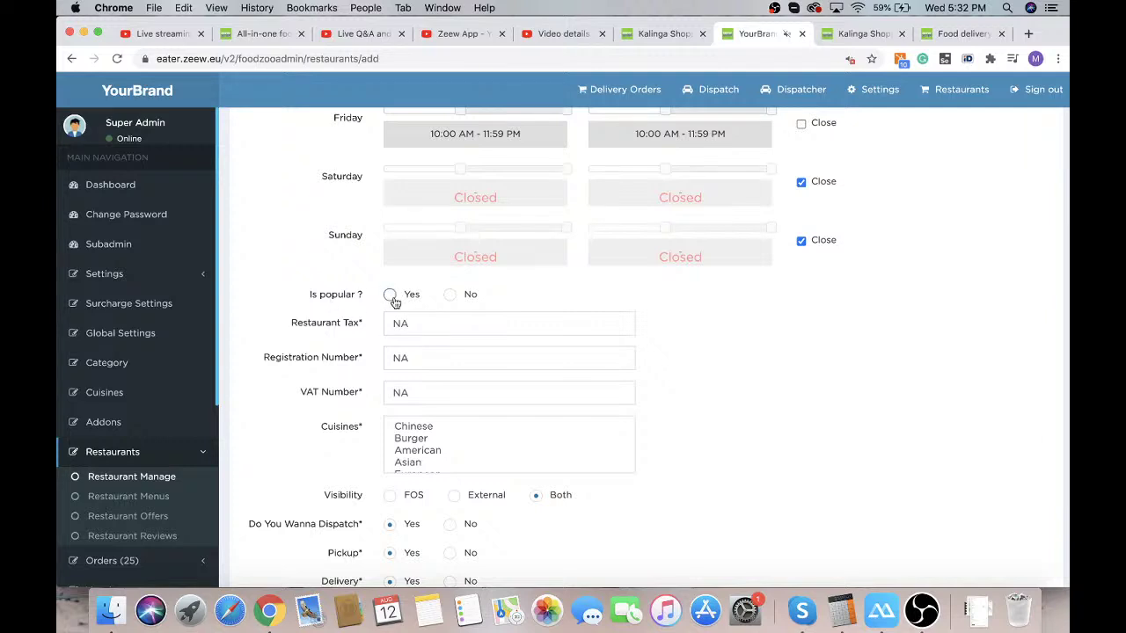
pyautogui.click(393, 298)
# Mirror the phone in ApowerMirror and browse Zeew's Discover Riga trending carousel (Sushirito, Candy Corner)
pyautogui.click(881, 609)
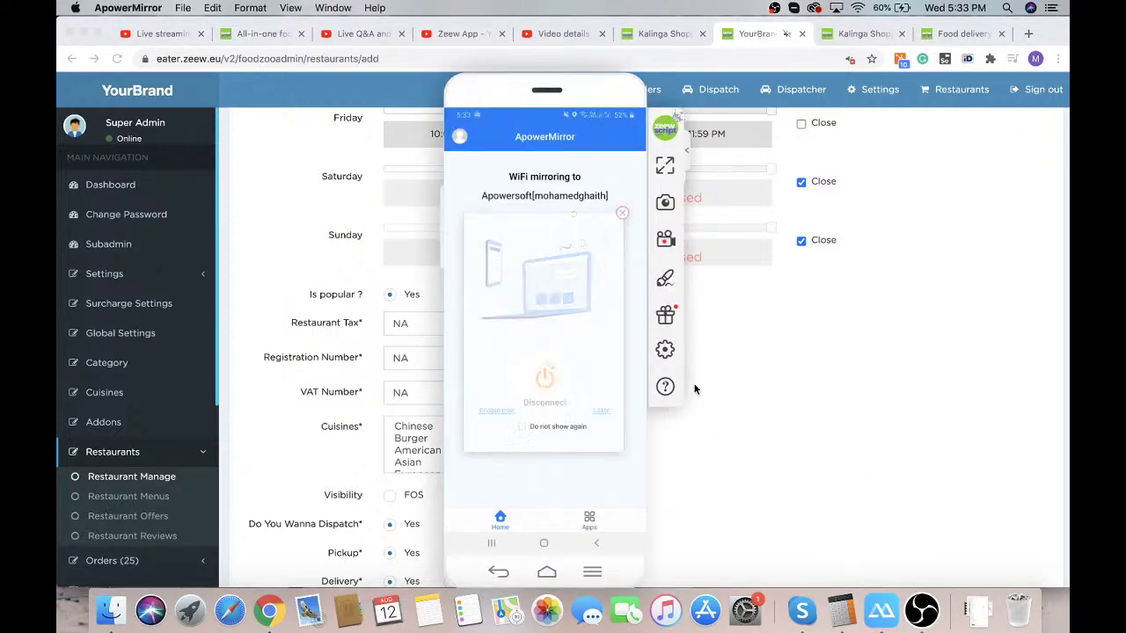
pyautogui.click(624, 442)
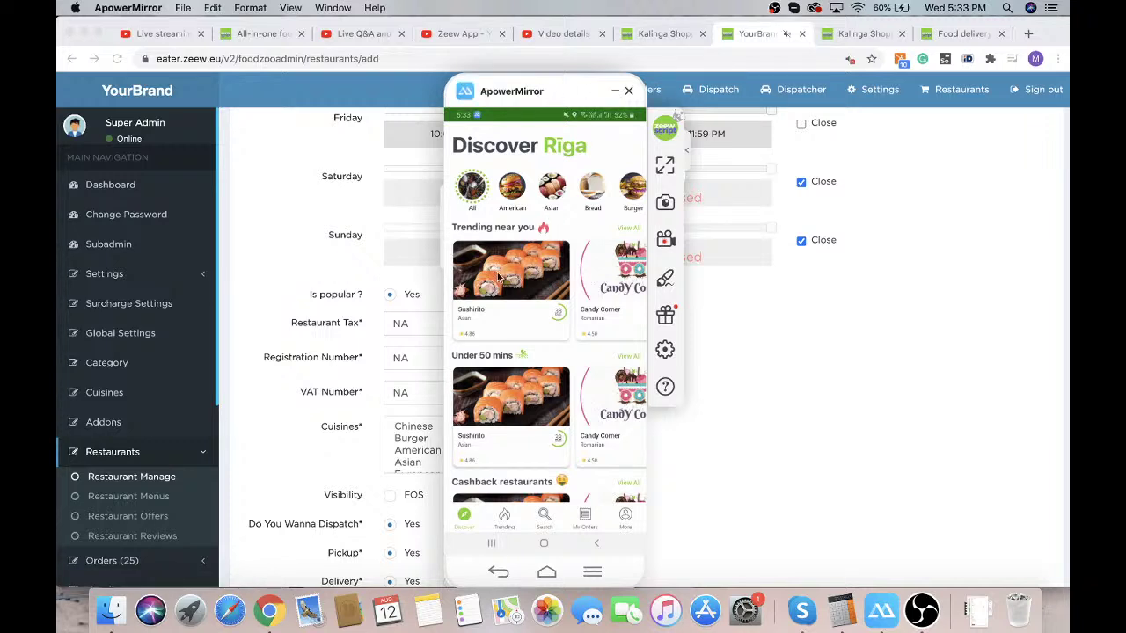
pyautogui.hscroll(2, 543, 291)
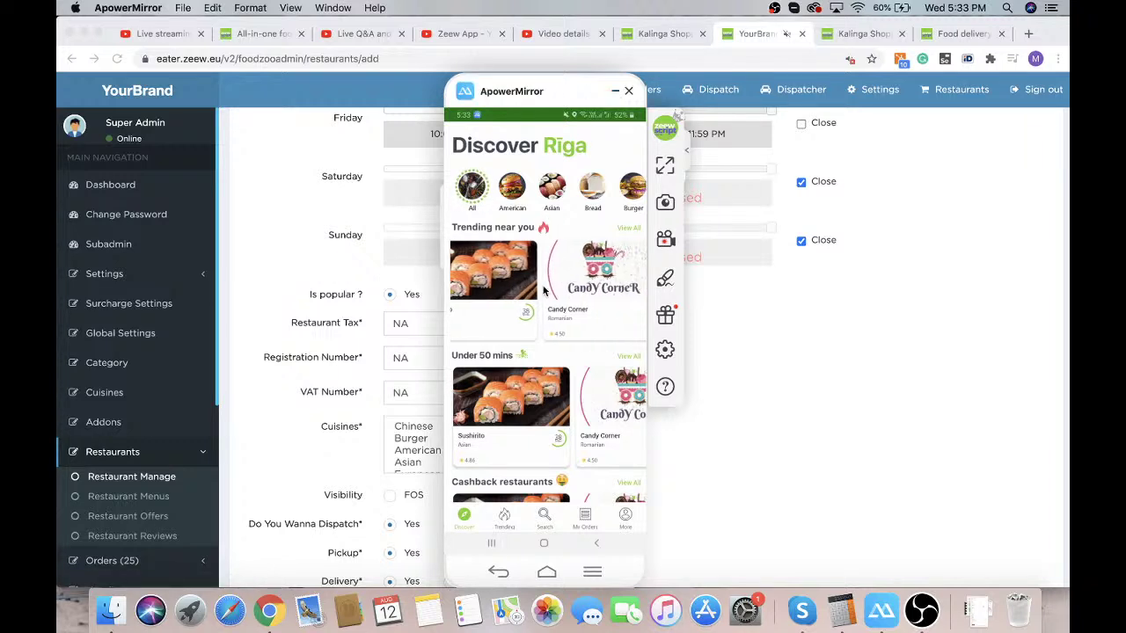
pyautogui.hscroll(-2, 544, 290)
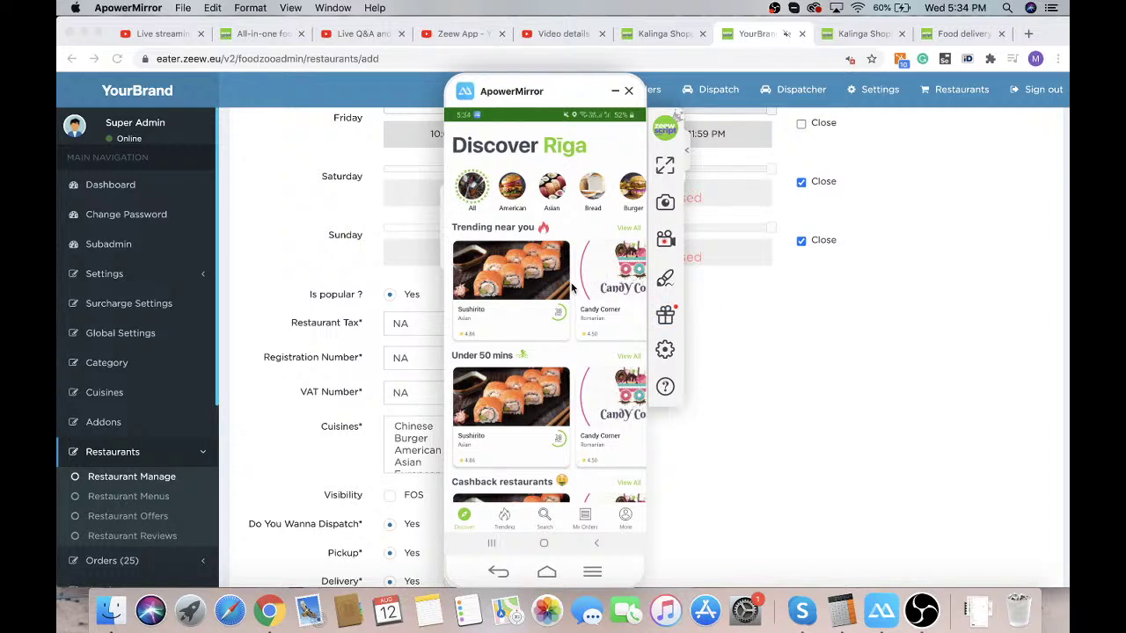
# Back in the Add Restaurant form, replace NA in Restaurant Tax with 21
pyautogui.click(735, 351)
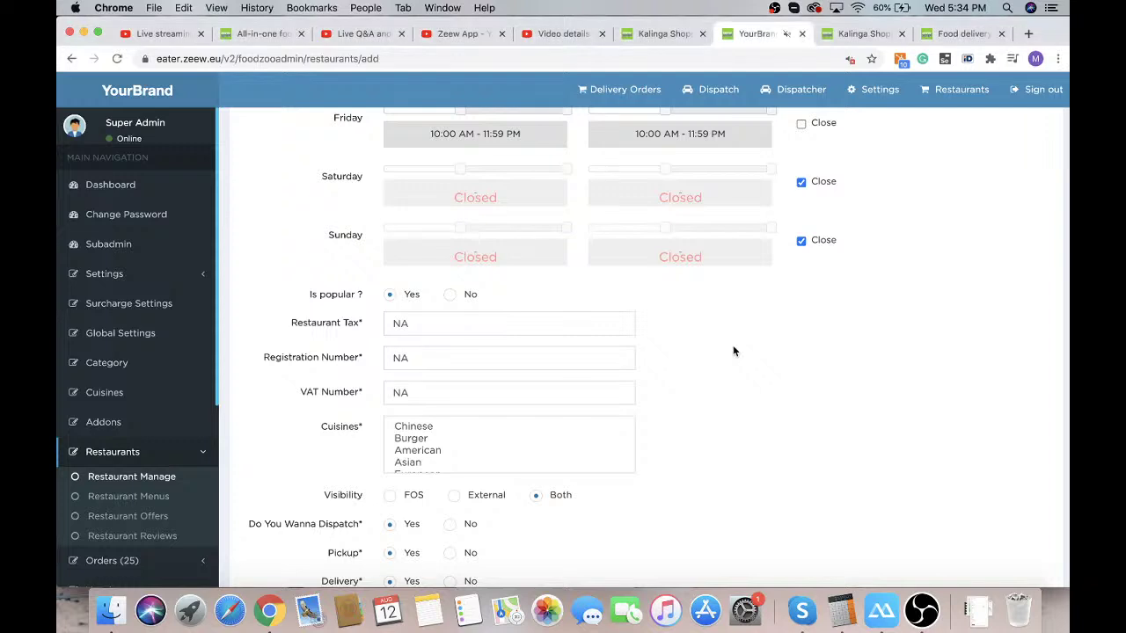
pyautogui.click(428, 321)
pyautogui.doubleClick(428, 322)
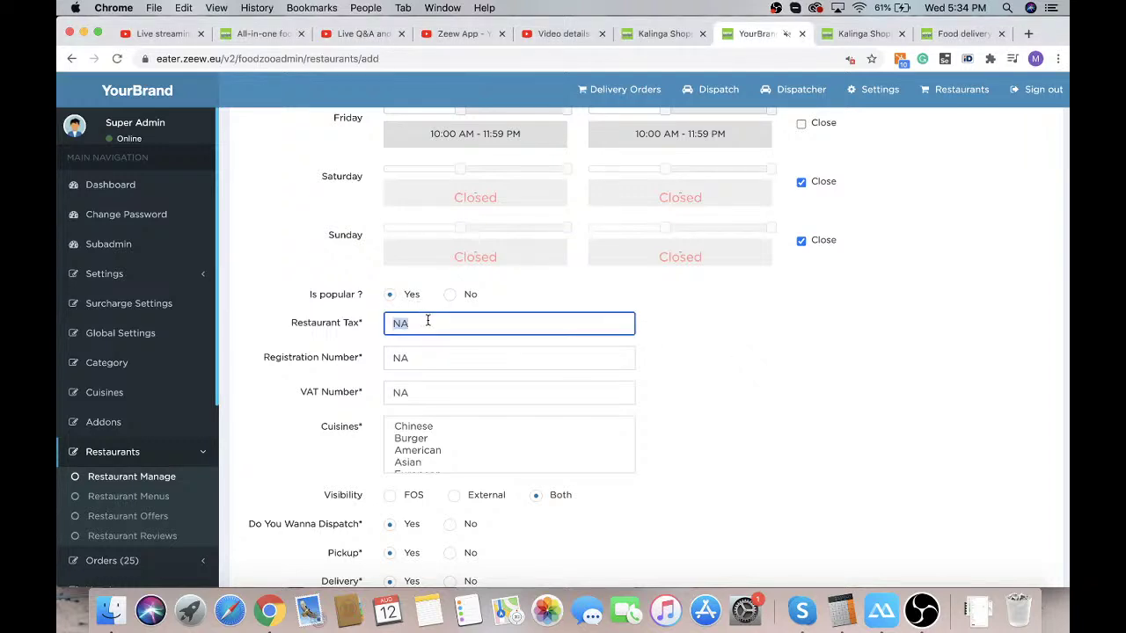
pyautogui.write('21')
# Fill Registration Number 12345678 and VAT Number 09000099 from the autocomplete suggestions
pyautogui.doubleClick(395, 357)
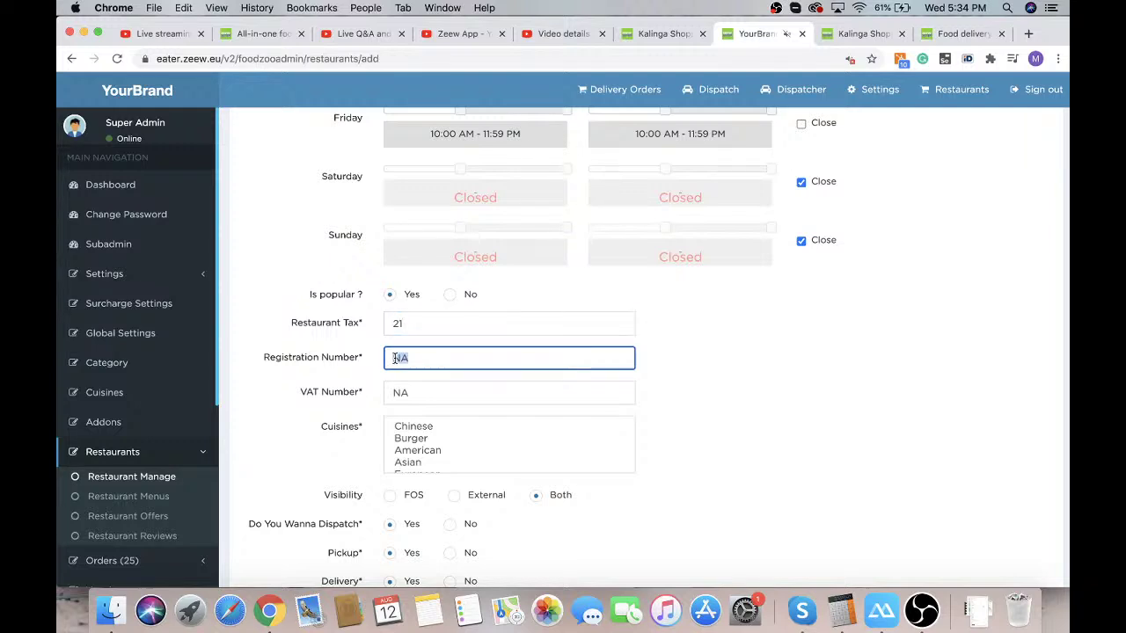
pyautogui.write('12345678')
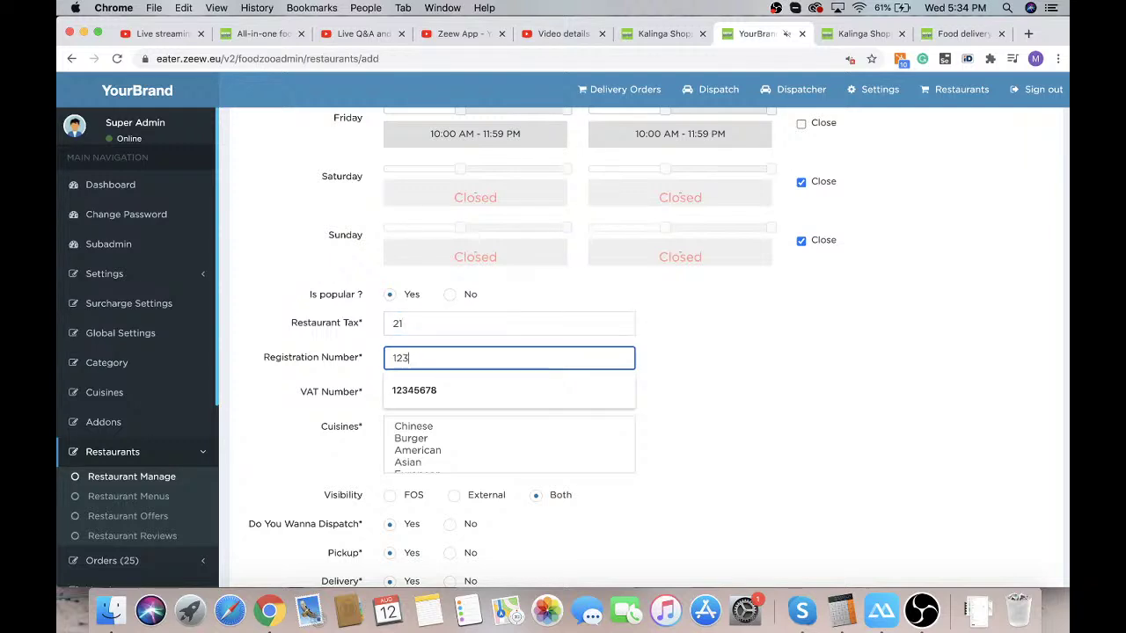
pyautogui.click(404, 393)
pyautogui.doubleClick(420, 397)
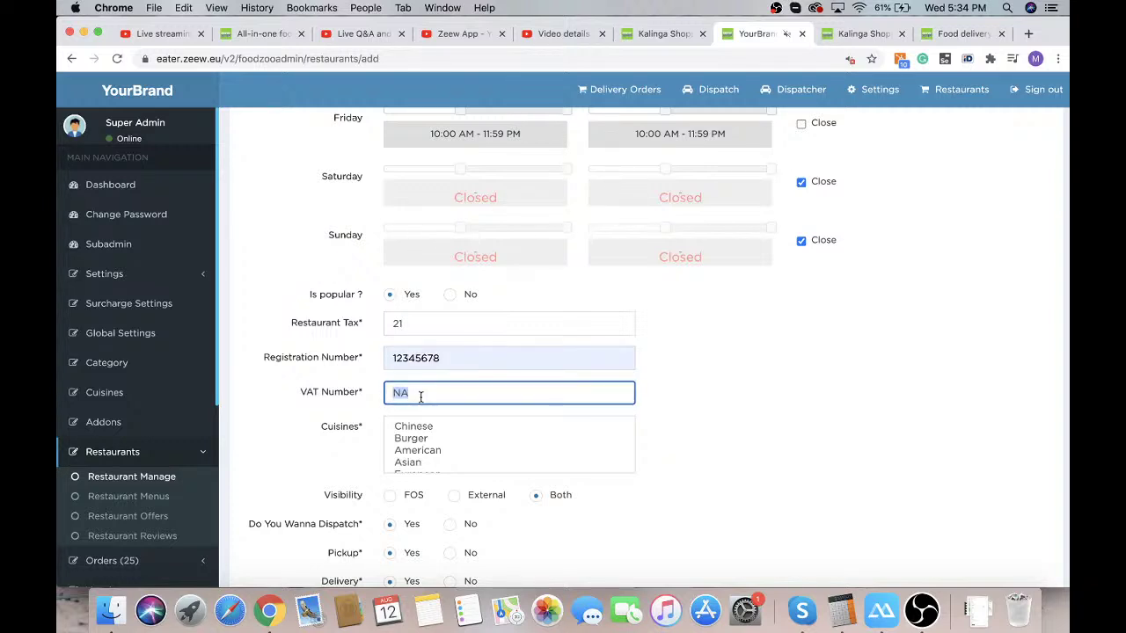
pyautogui.press('BackSpace')
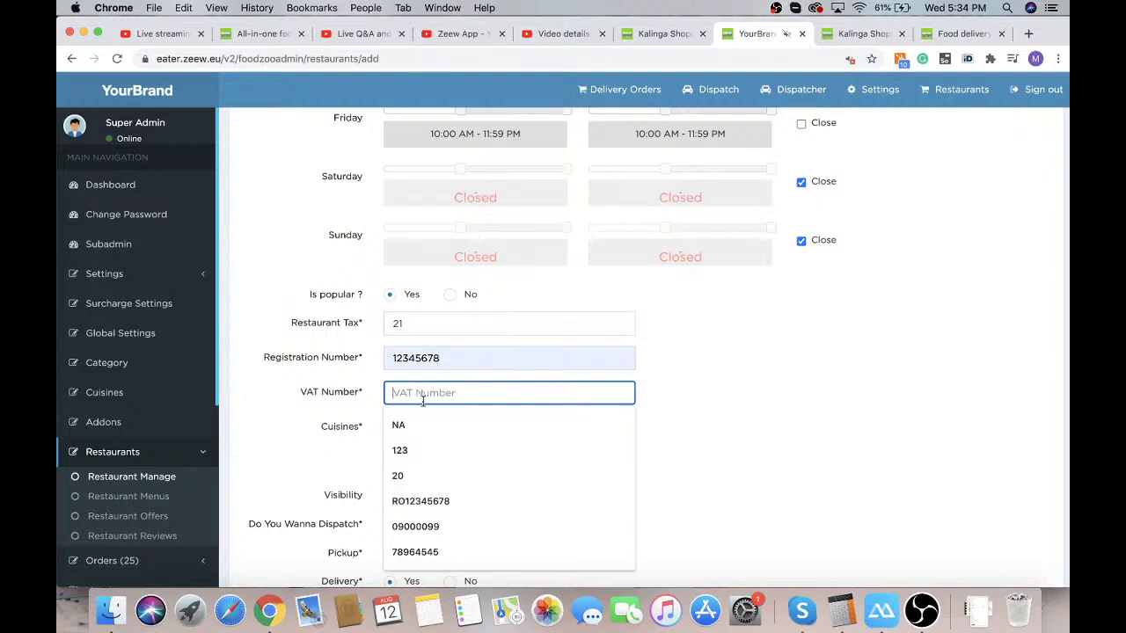
pyautogui.click(449, 521)
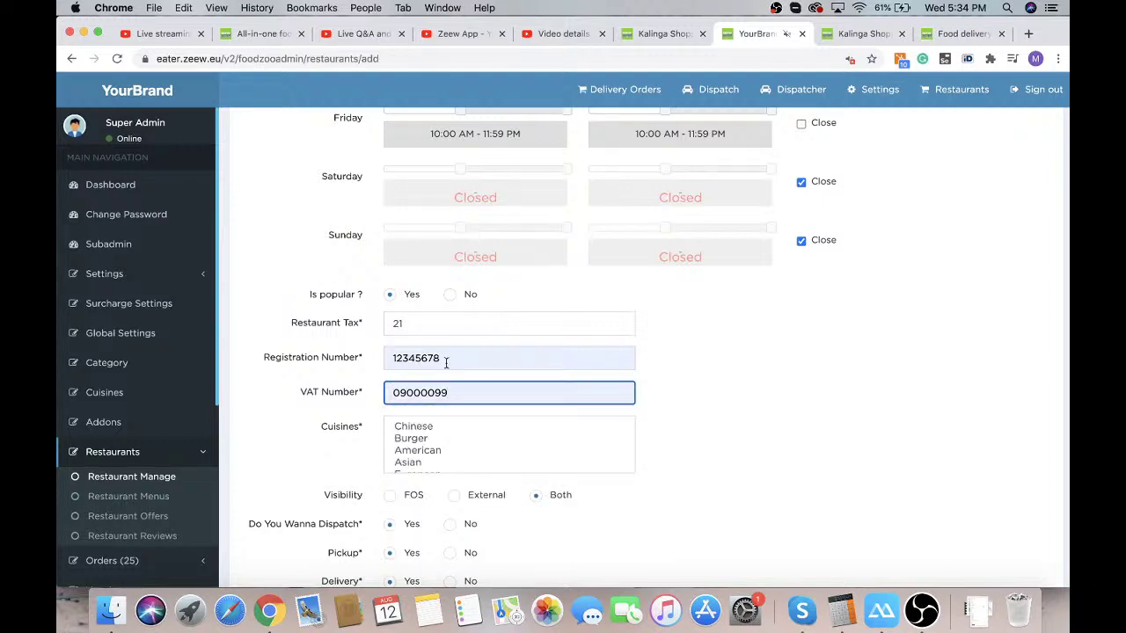
# Pick Burger as the first cuisine in the Cuisines list
pyautogui.scroll(-3, 641, 427)
pyautogui.scroll(-5, 499, 361)
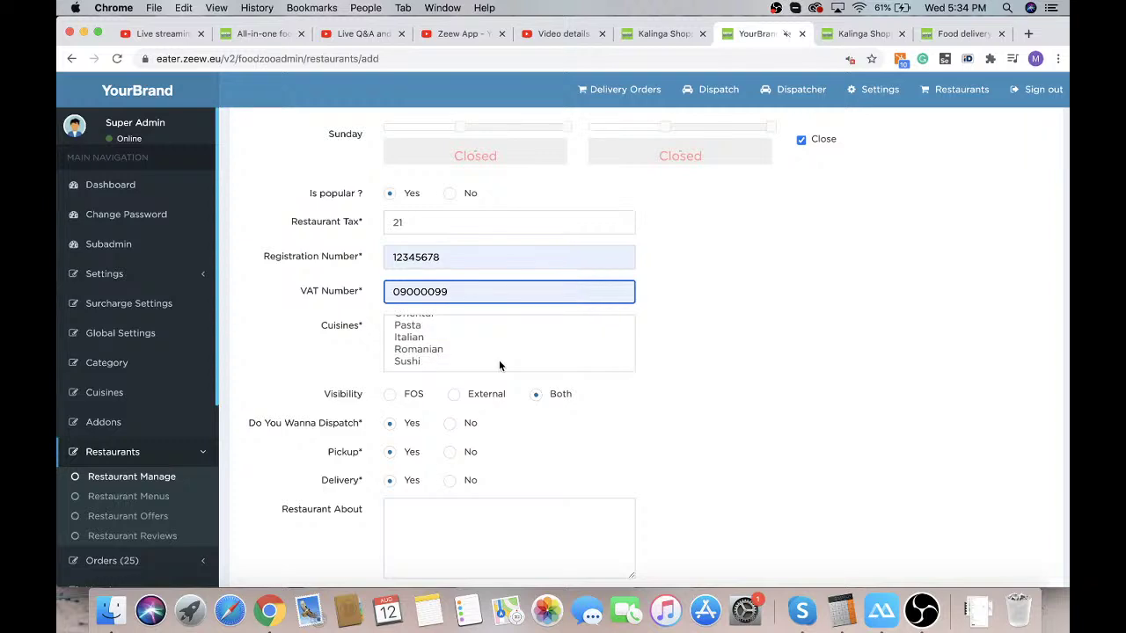
pyautogui.scroll(5, 499, 360)
pyautogui.scroll(2, 499, 361)
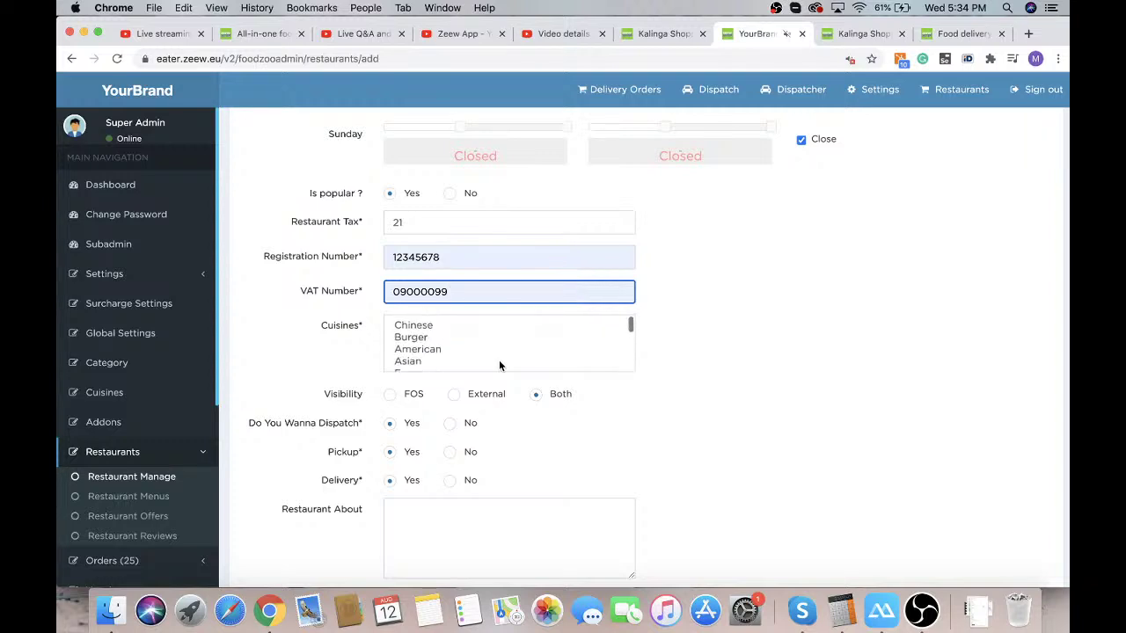
pyautogui.scroll(-3, 499, 361)
pyautogui.scroll(-6, 498, 360)
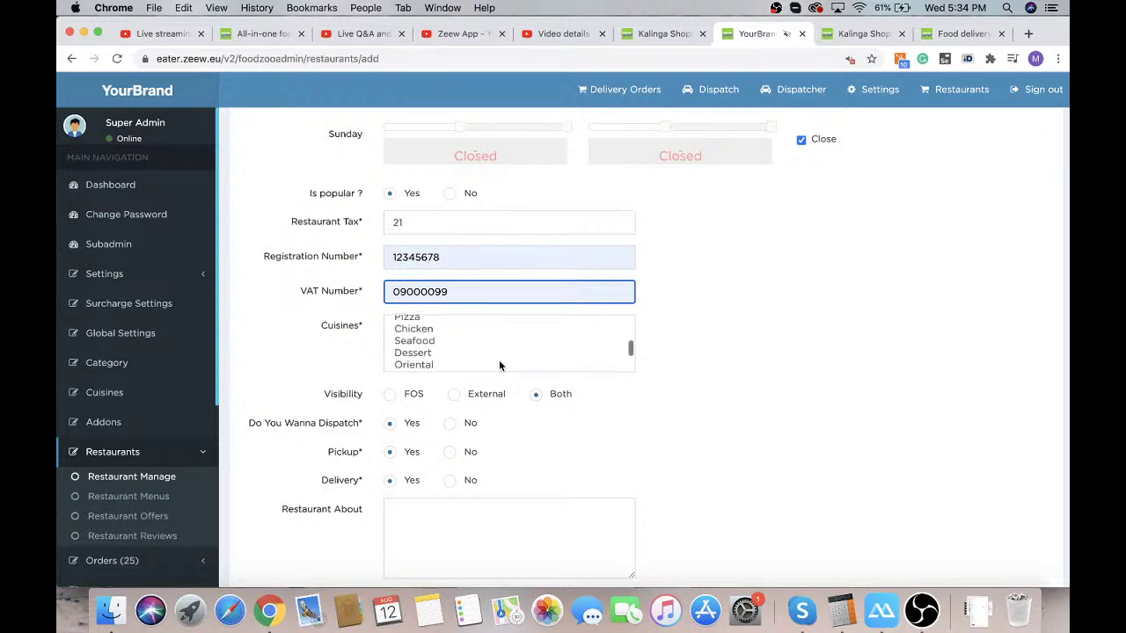
pyautogui.scroll(4, 499, 361)
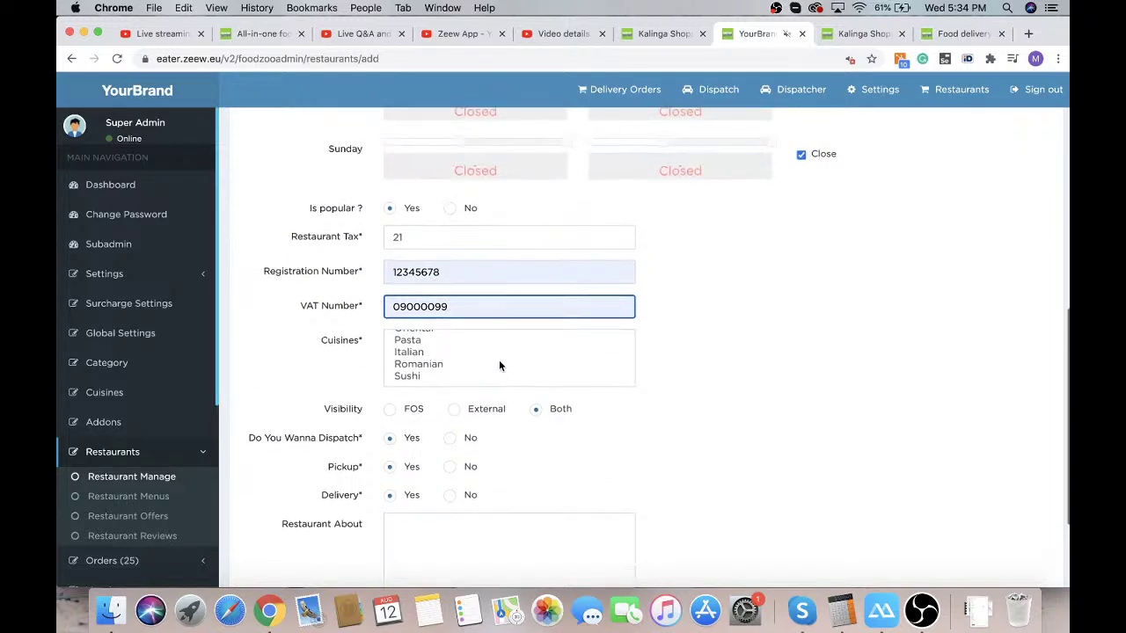
pyautogui.scroll(4, 497, 375)
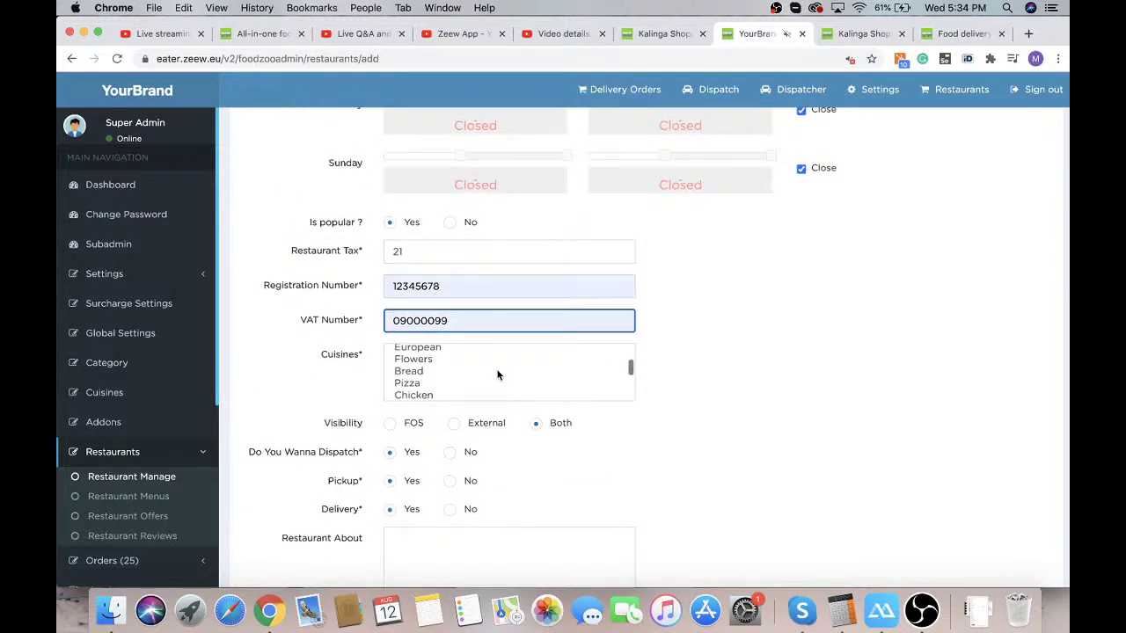
pyautogui.click(446, 364)
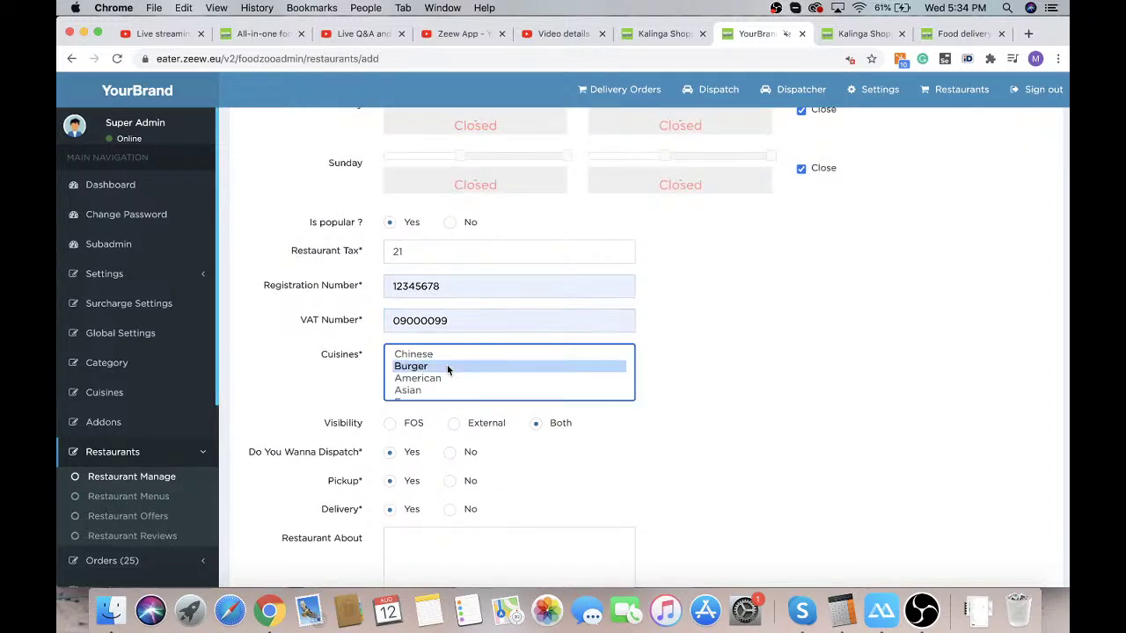
# Extend the cuisine selection to include American, Asian and European
pyautogui.keyDown('shift'); pyautogui.click(430, 355); pyautogui.keyUp('shift')
pyautogui.keyDown('shift'); pyautogui.click(425, 378); pyautogui.keyUp('shift')
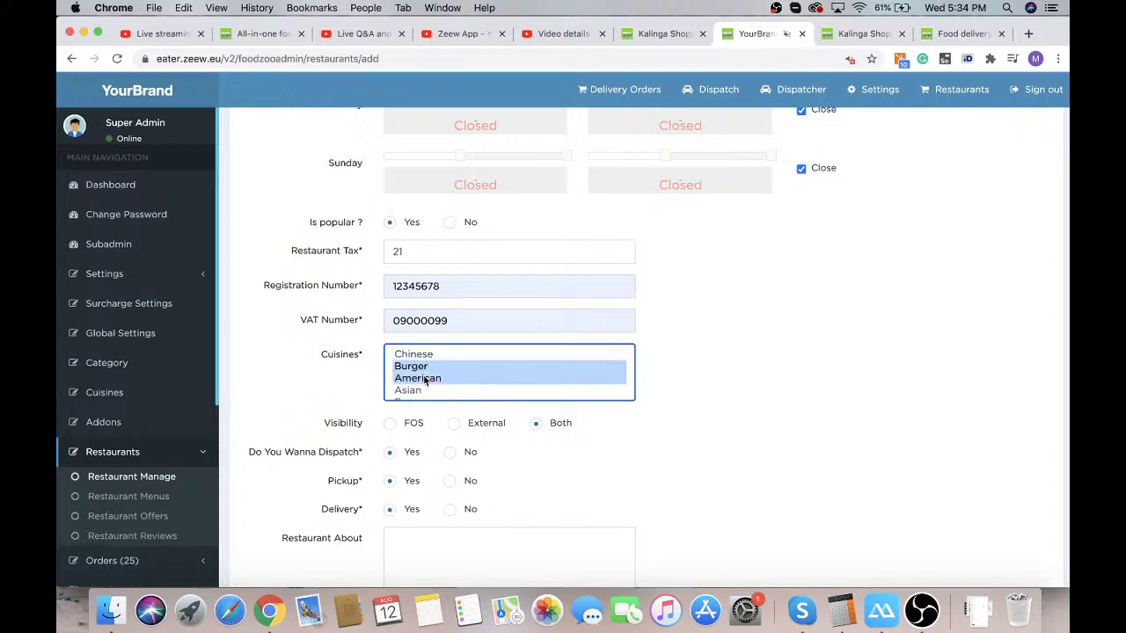
pyautogui.scroll(-1, 419, 393)
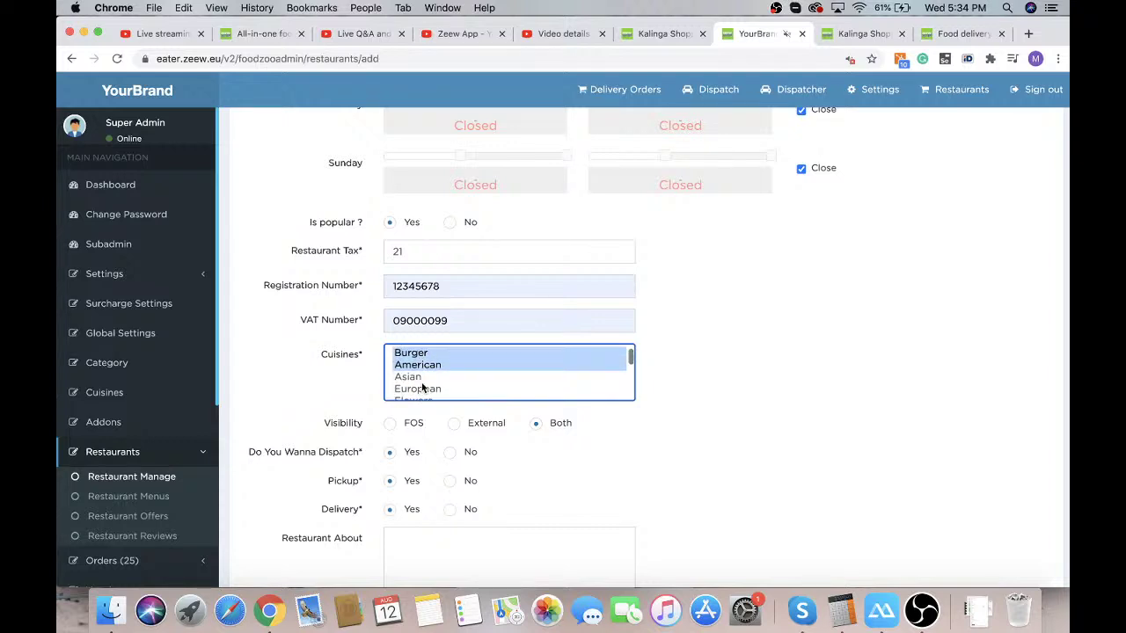
pyautogui.keyDown('shift'); pyautogui.click(422, 387); pyautogui.keyUp('shift')
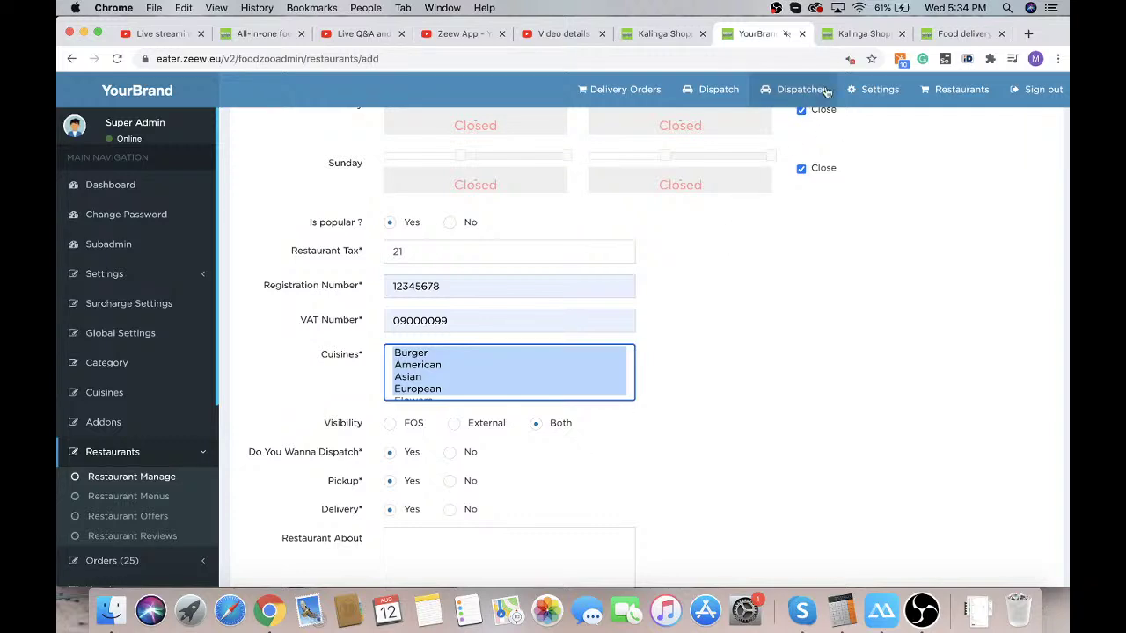
pyautogui.click(859, 34)
pyautogui.scroll(-12, 367, 370)
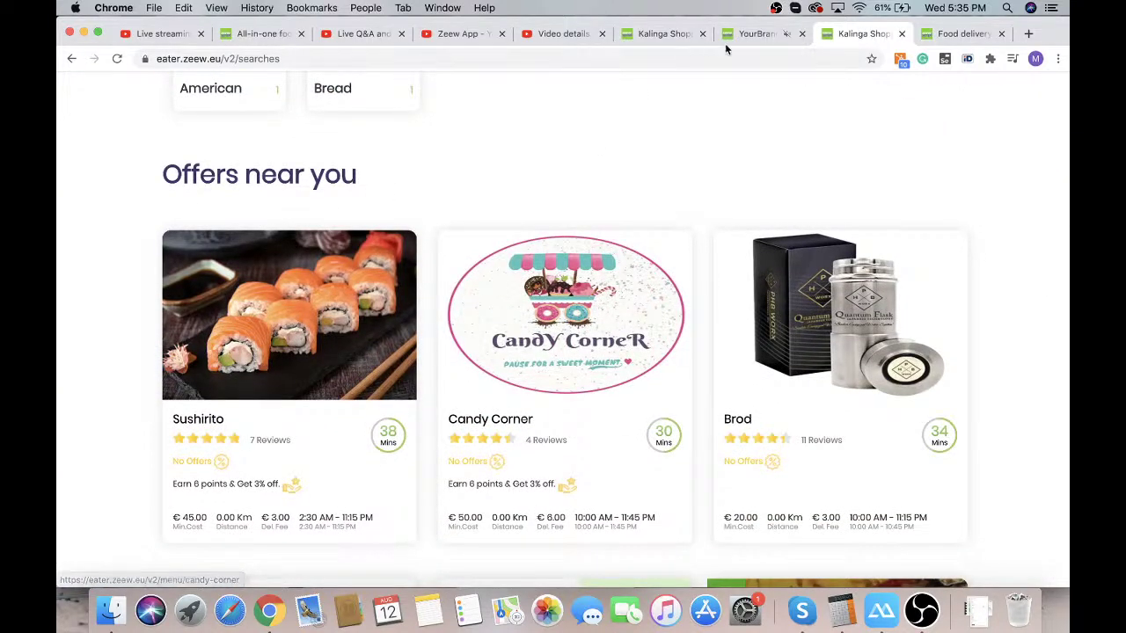
pyautogui.click(754, 36)
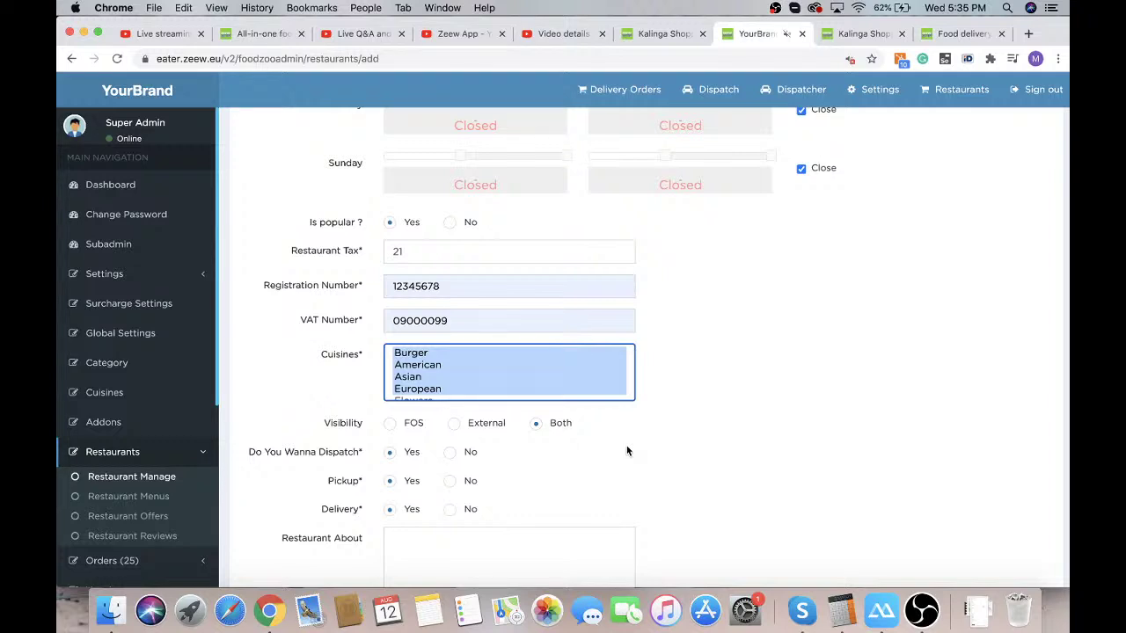
pyautogui.scroll(-2, 508, 429)
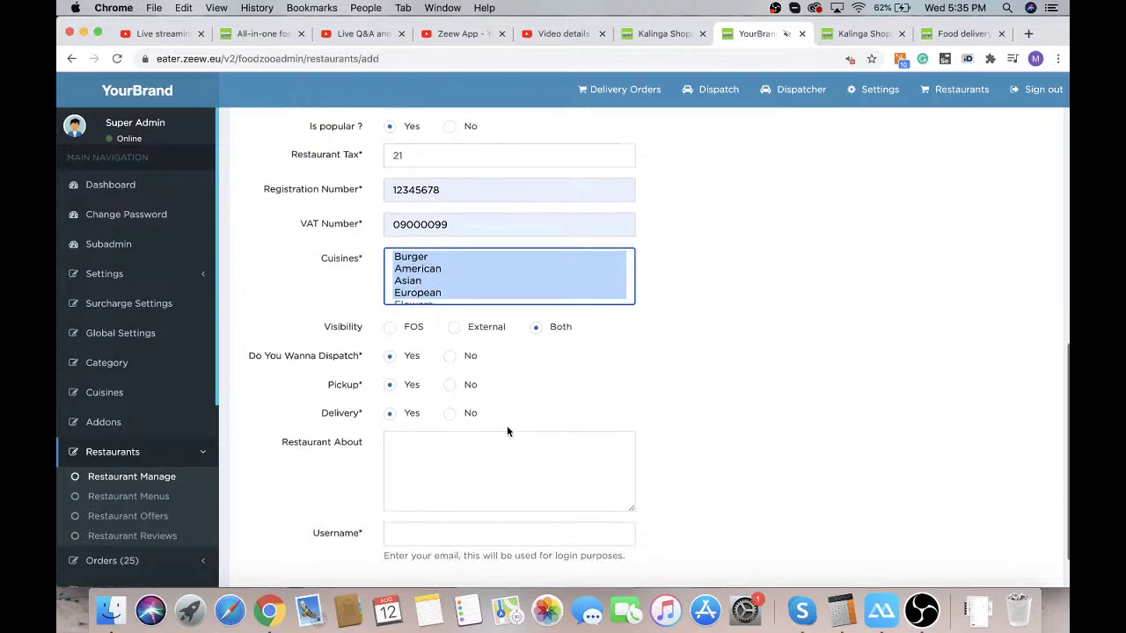
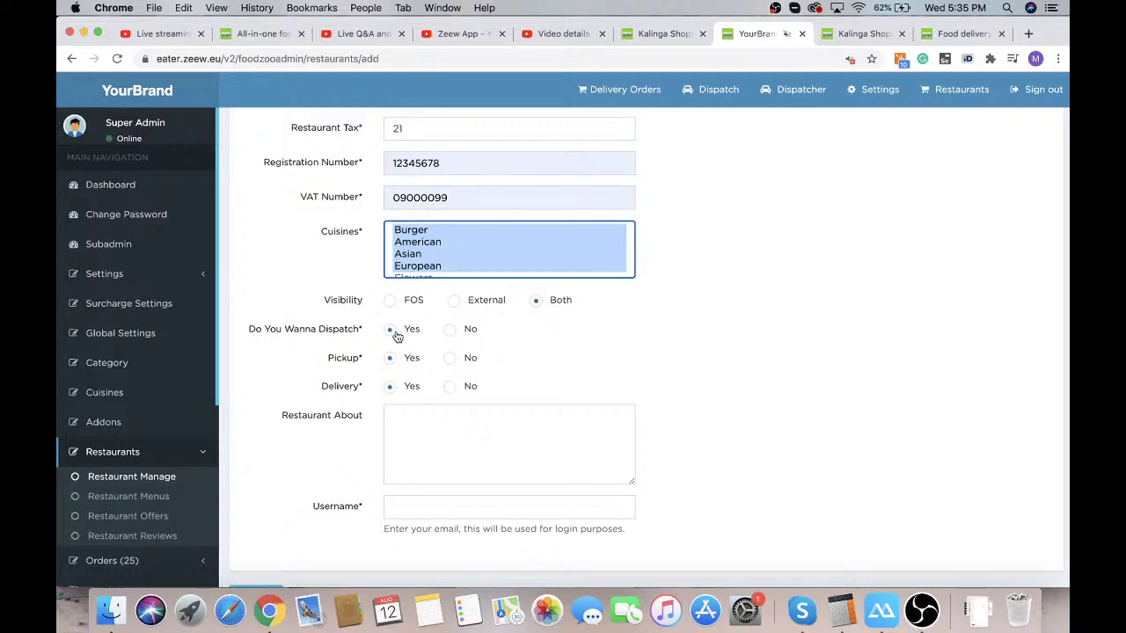
# Keep dispatching on and enter the About description 'Some details about that restaurant'
pyautogui.click(449, 331)
pyautogui.click(391, 332)
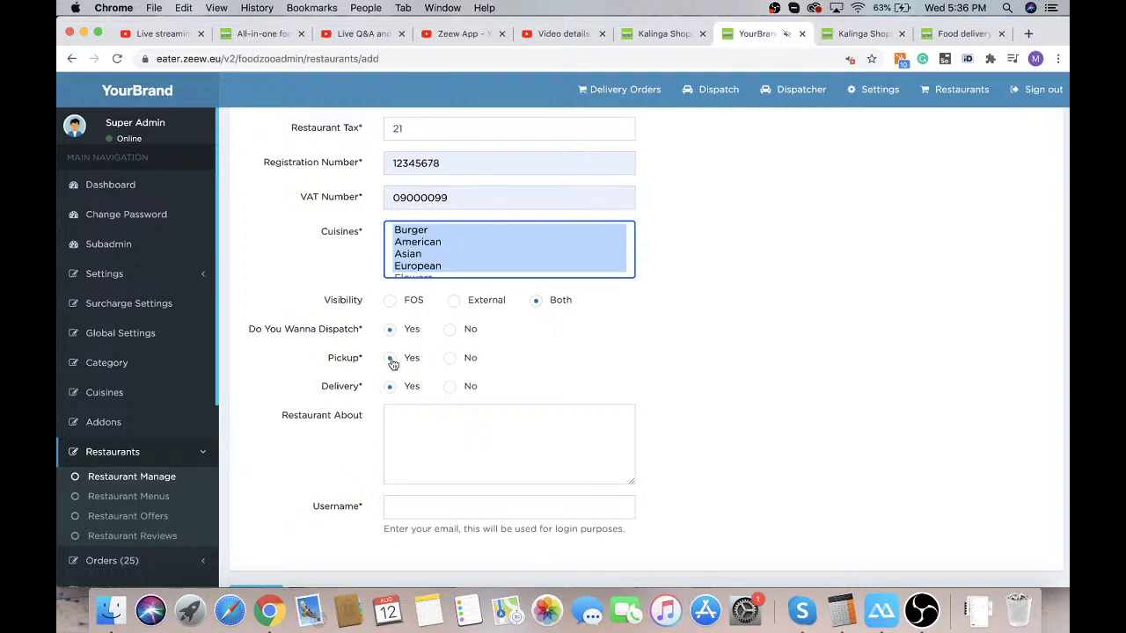
pyautogui.click(422, 426)
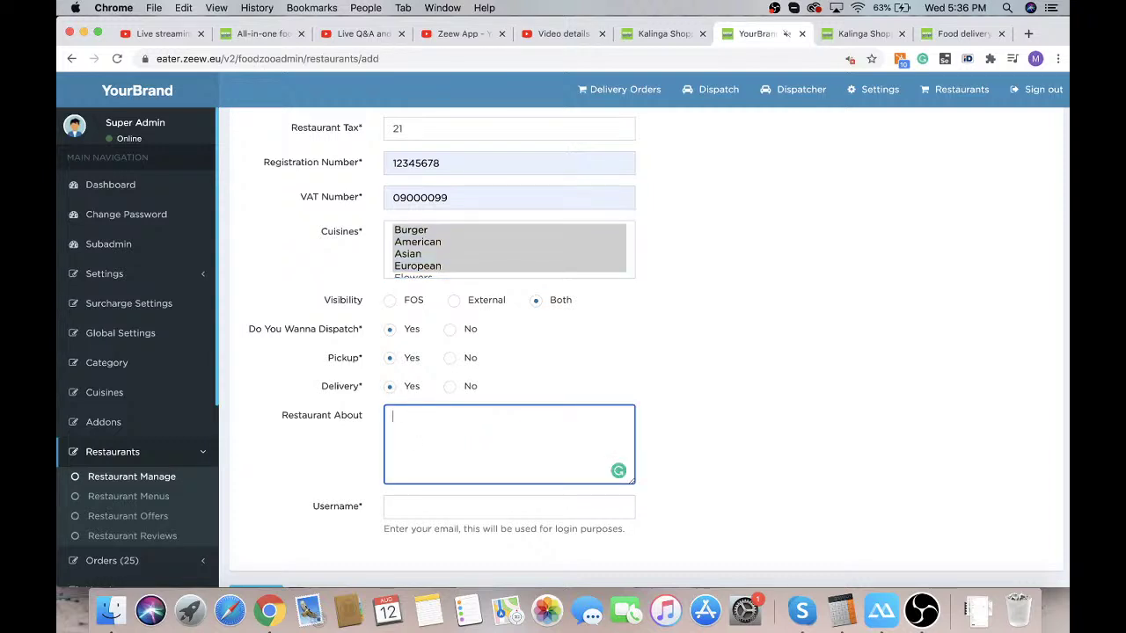
pyautogui.write('Some details about that restaurant')
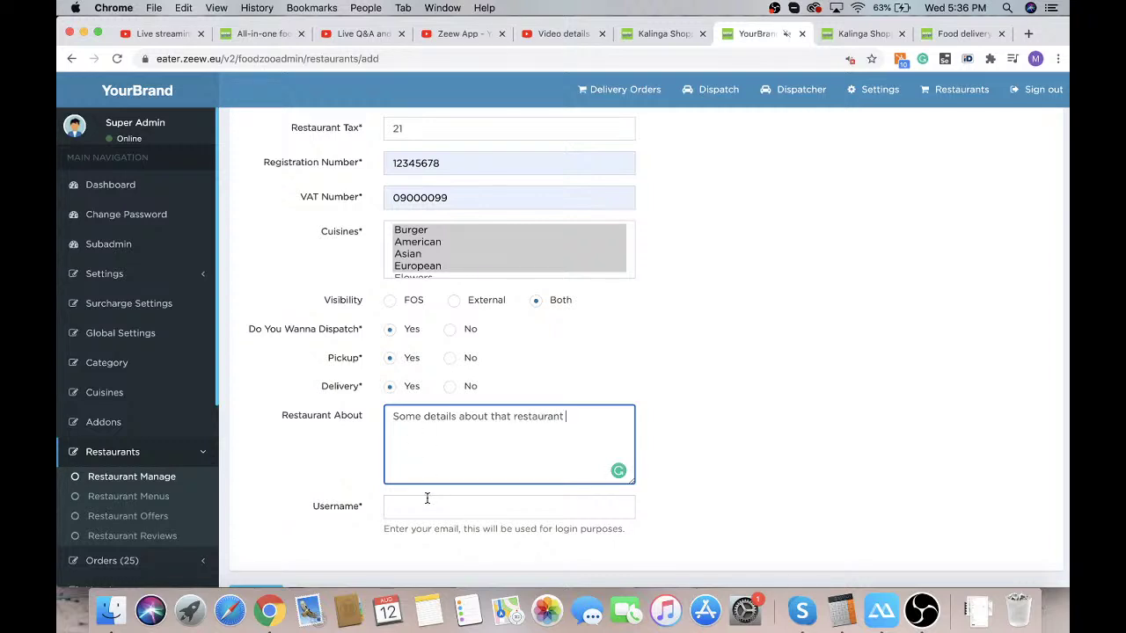
# Enter the restaurant's login e-mail address as its username
pyautogui.click(404, 510)
pyautogui.click(666, 492)
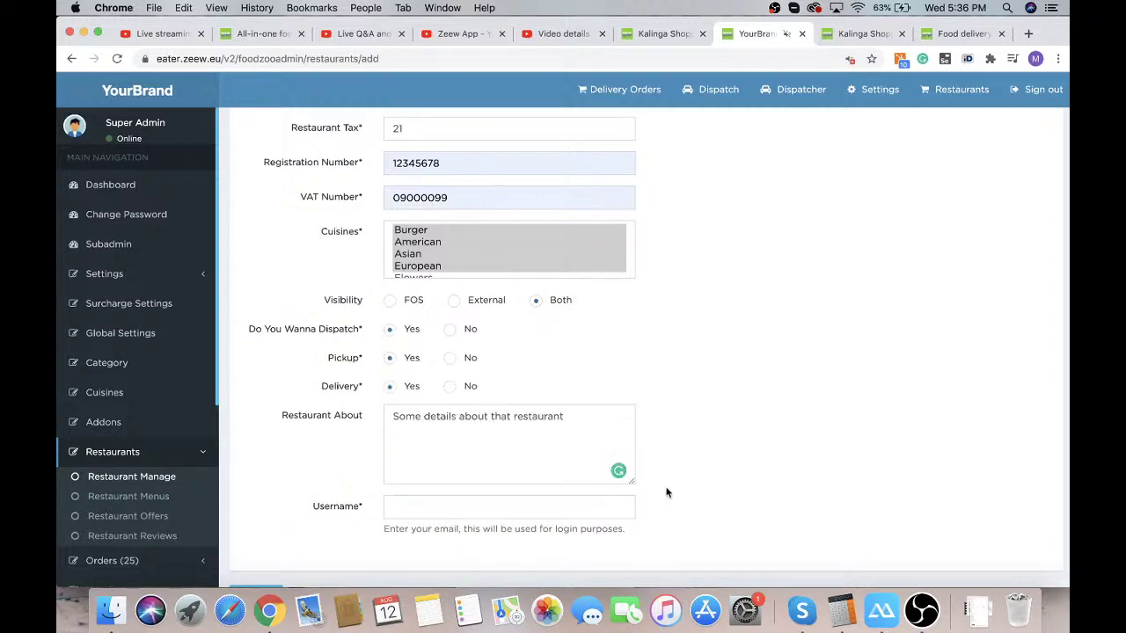
pyautogui.scroll(-1, 665, 492)
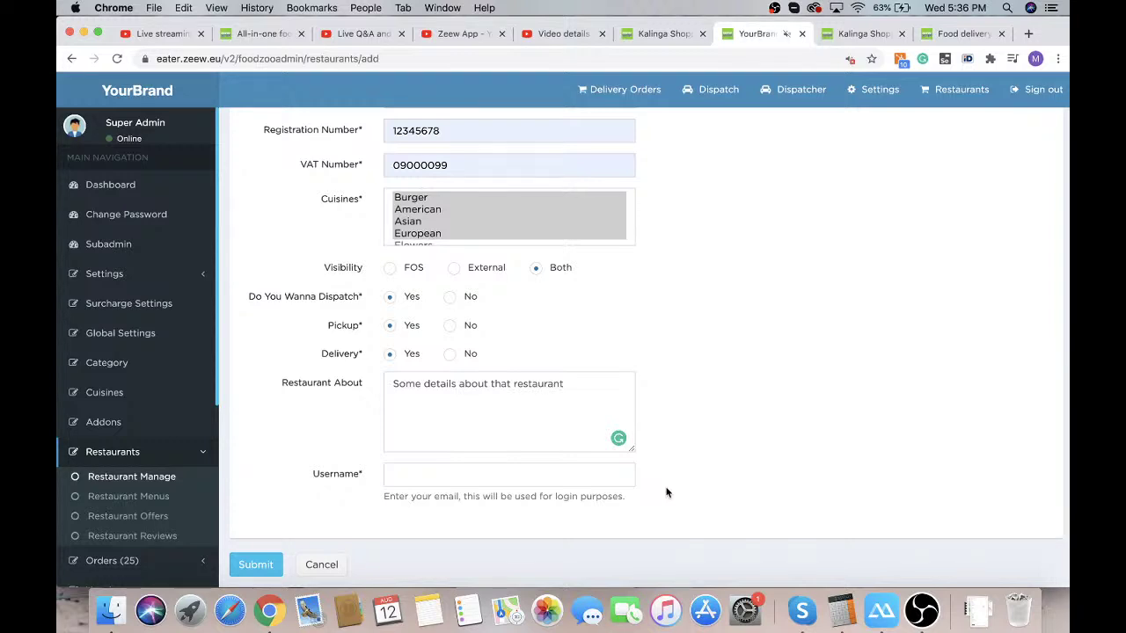
pyautogui.click(586, 475)
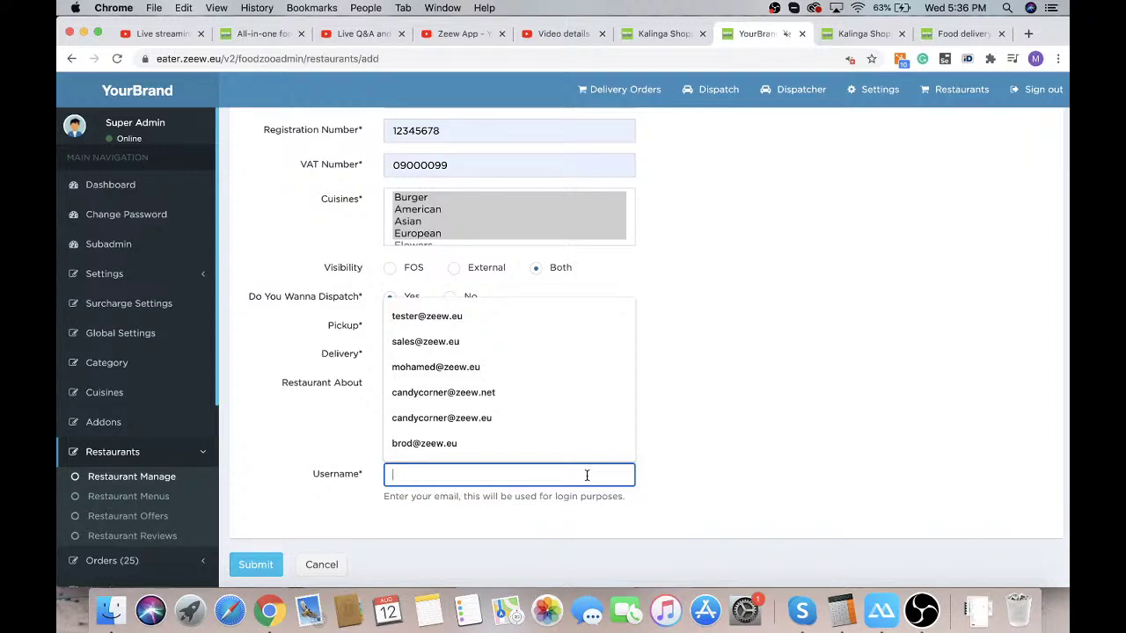
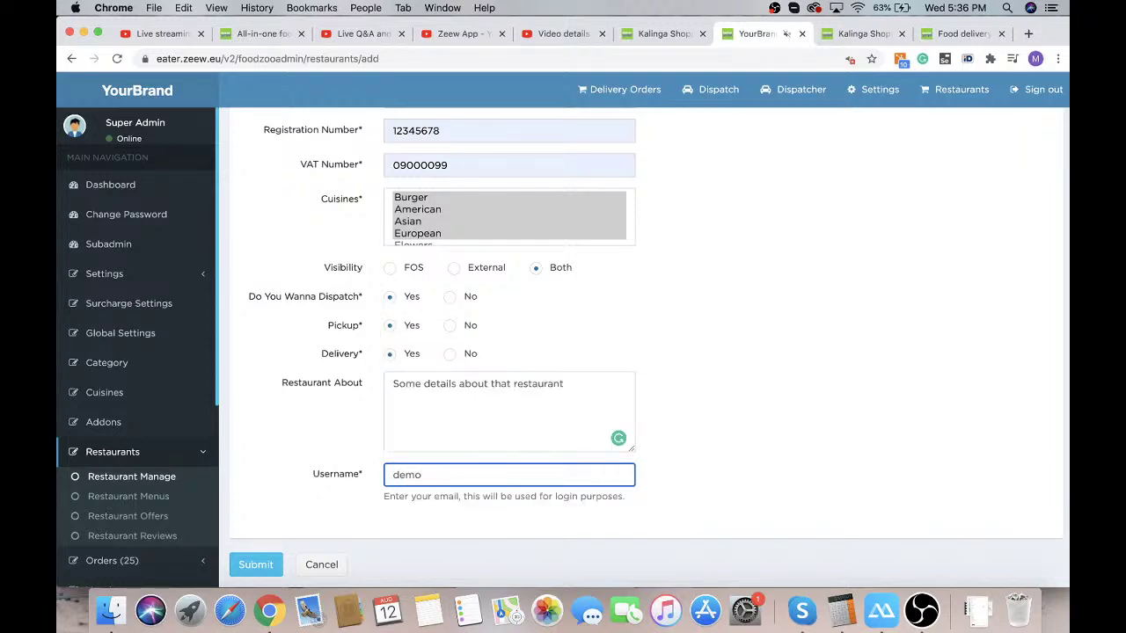
# Submit the restaurant details, then set estimate time 40, minimum order 10 and free delivery 40
pyautogui.click(255, 565)
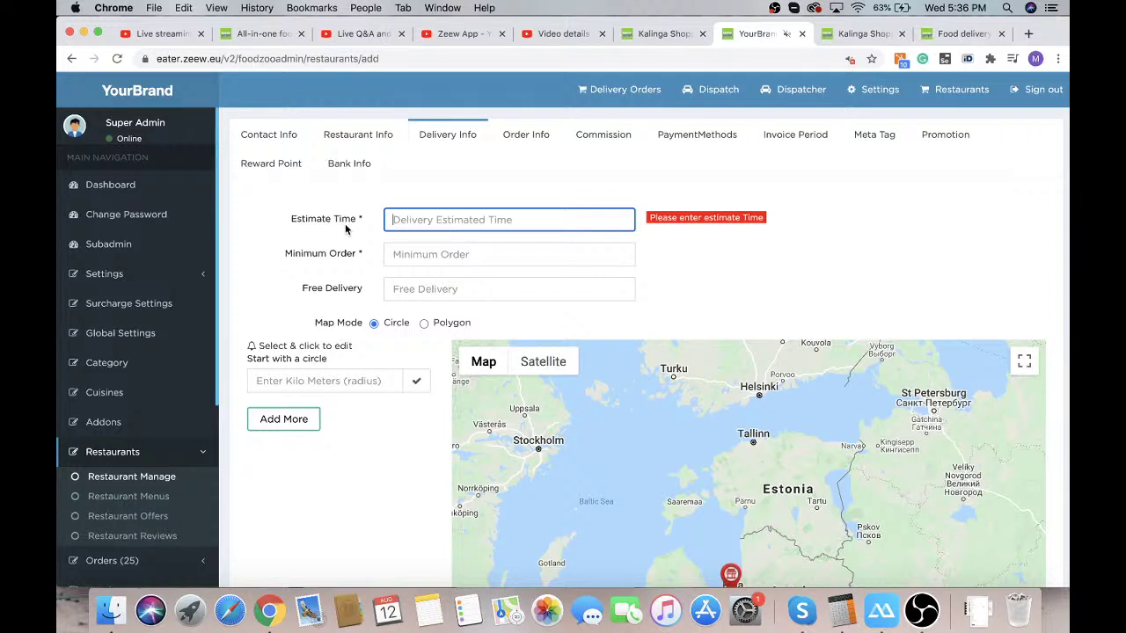
pyautogui.write('4')
pyautogui.press('Tab')
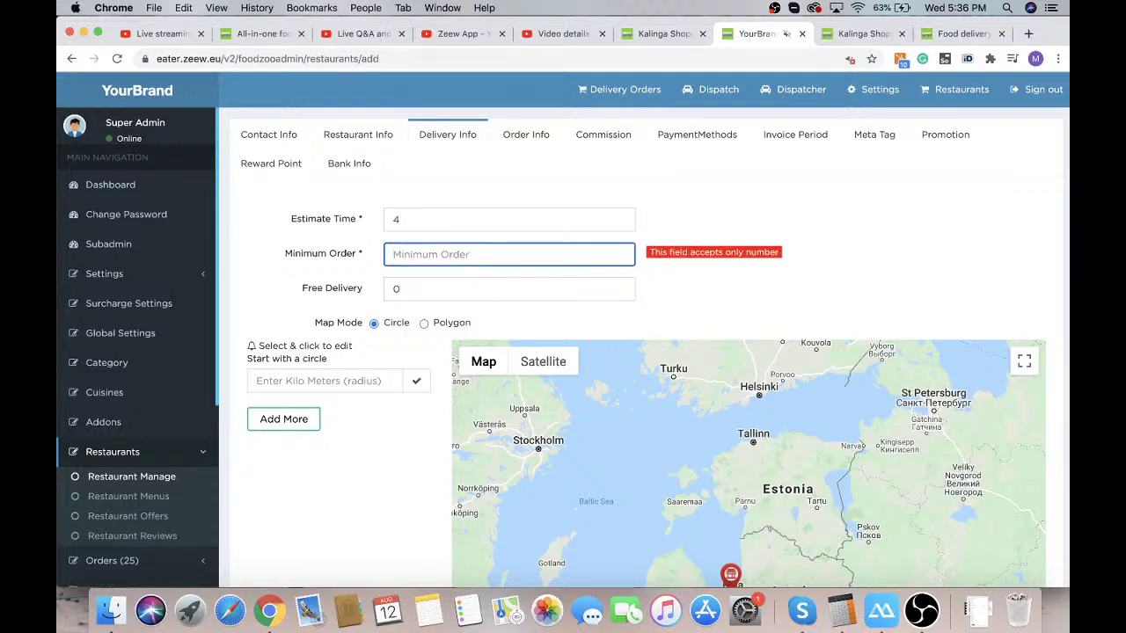
pyautogui.click(440, 219)
pyautogui.write('0')
pyautogui.press('Tab')
pyautogui.write('10')
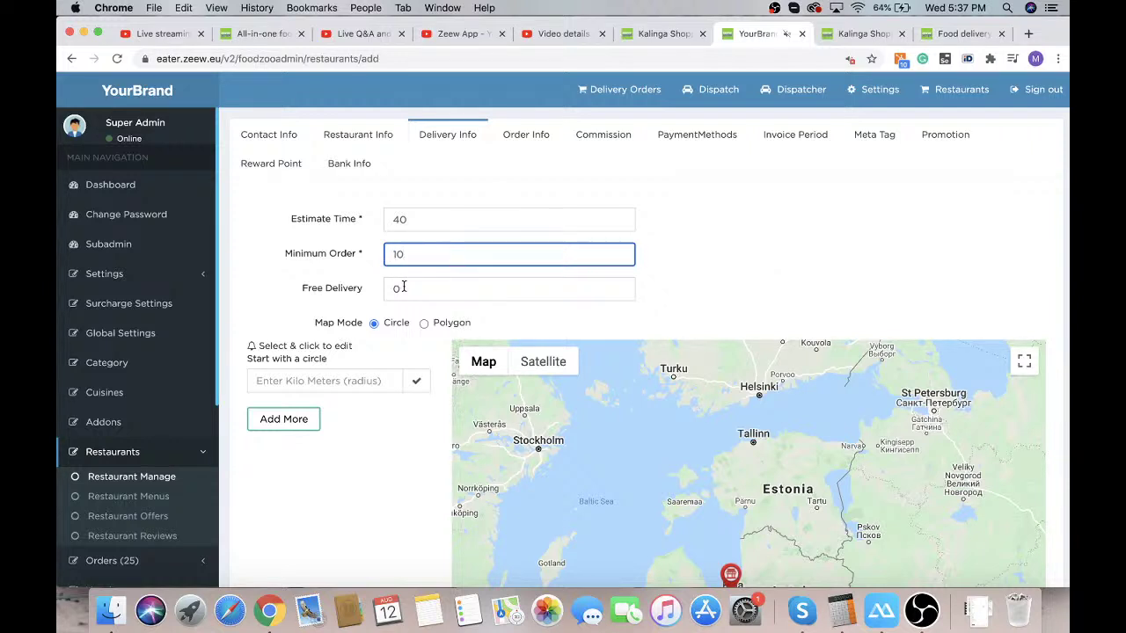
pyautogui.press('Tab')
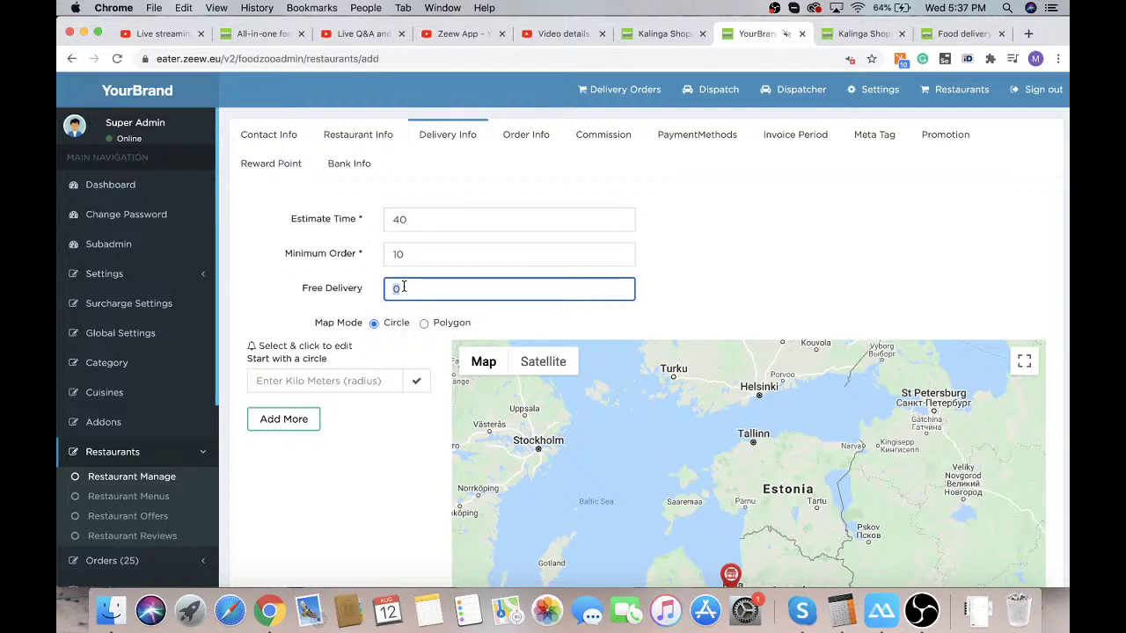
pyautogui.write('40')
# Zoom the map to Riga and add a 3 km delivery circle priced 4
pyautogui.scroll(-3, 703, 290)
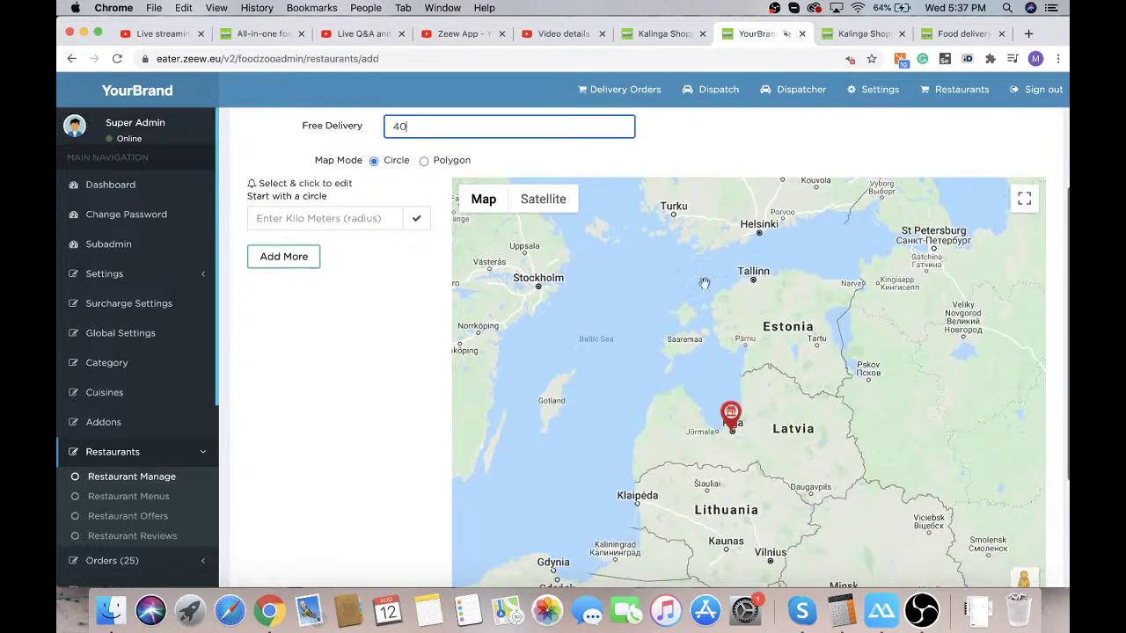
pyautogui.doubleClick(733, 449)
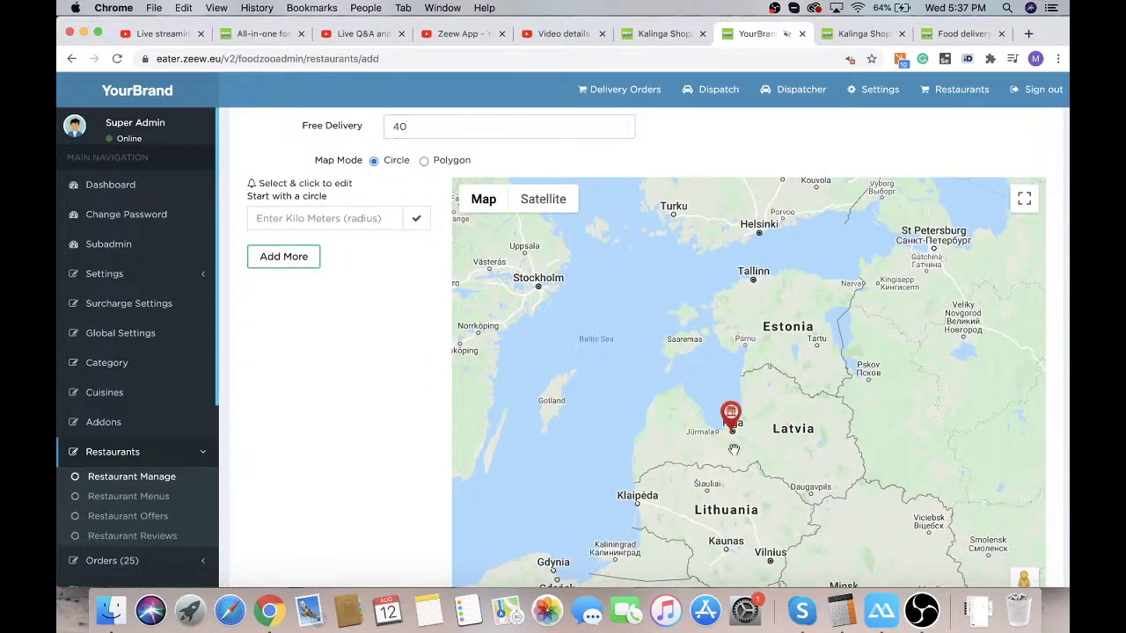
pyautogui.doubleClick(739, 396)
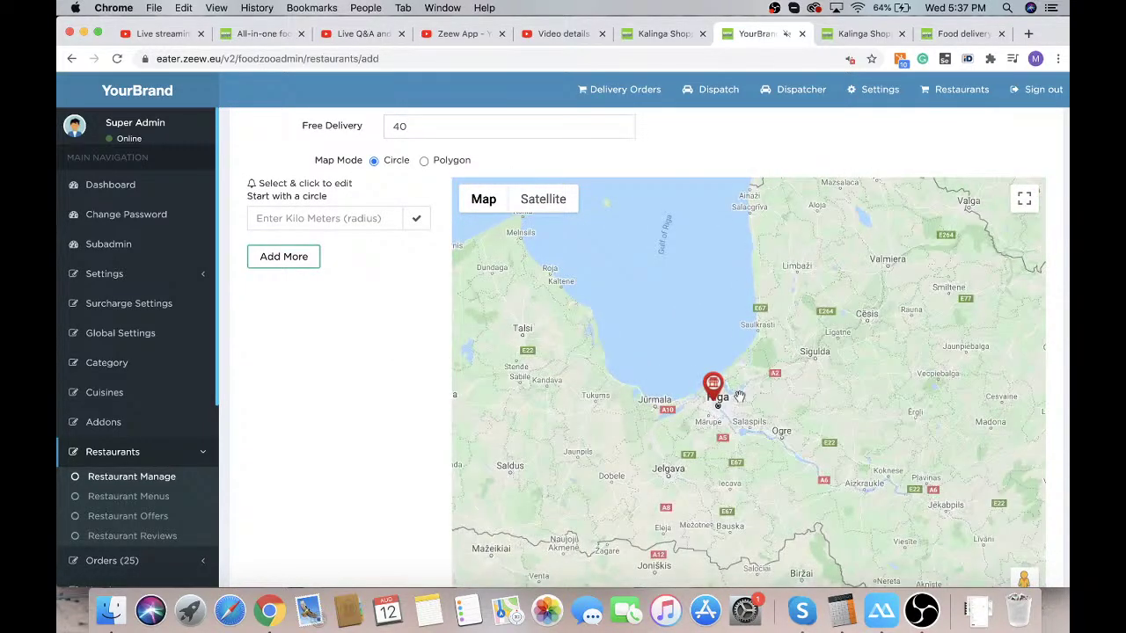
pyautogui.scroll(5, 703, 404)
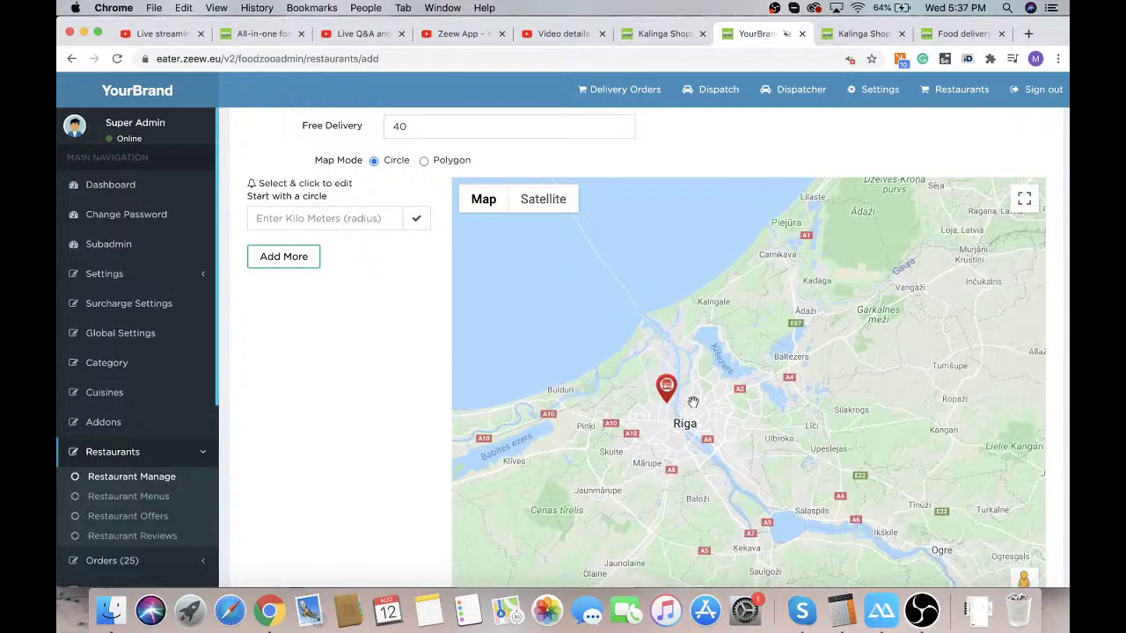
pyautogui.scroll(5, 693, 401)
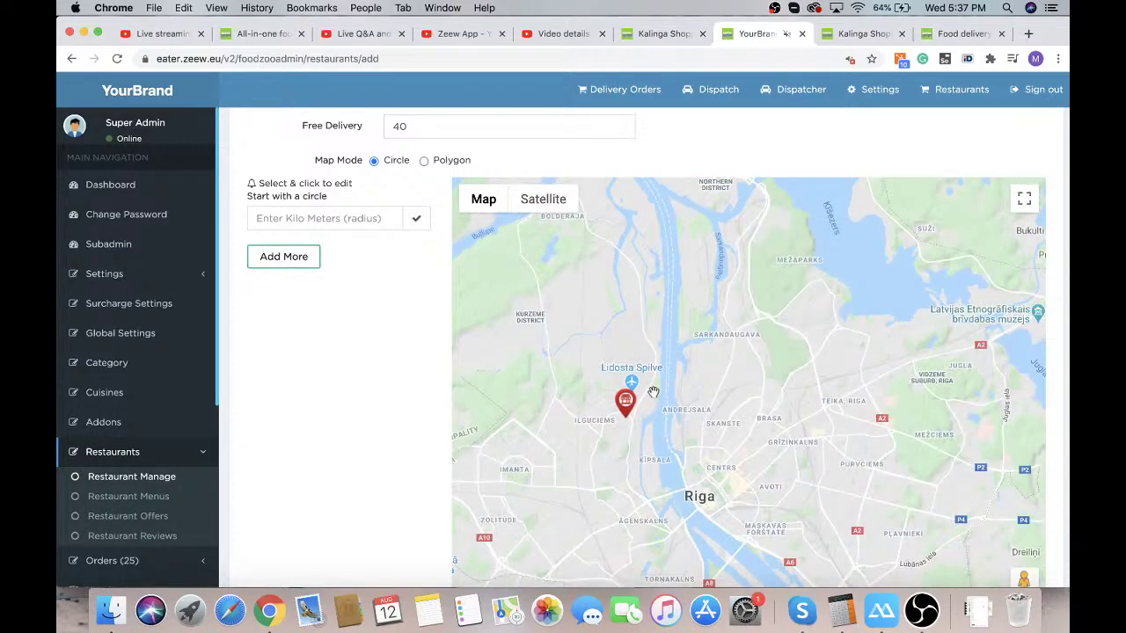
pyautogui.scroll(3, 653, 402)
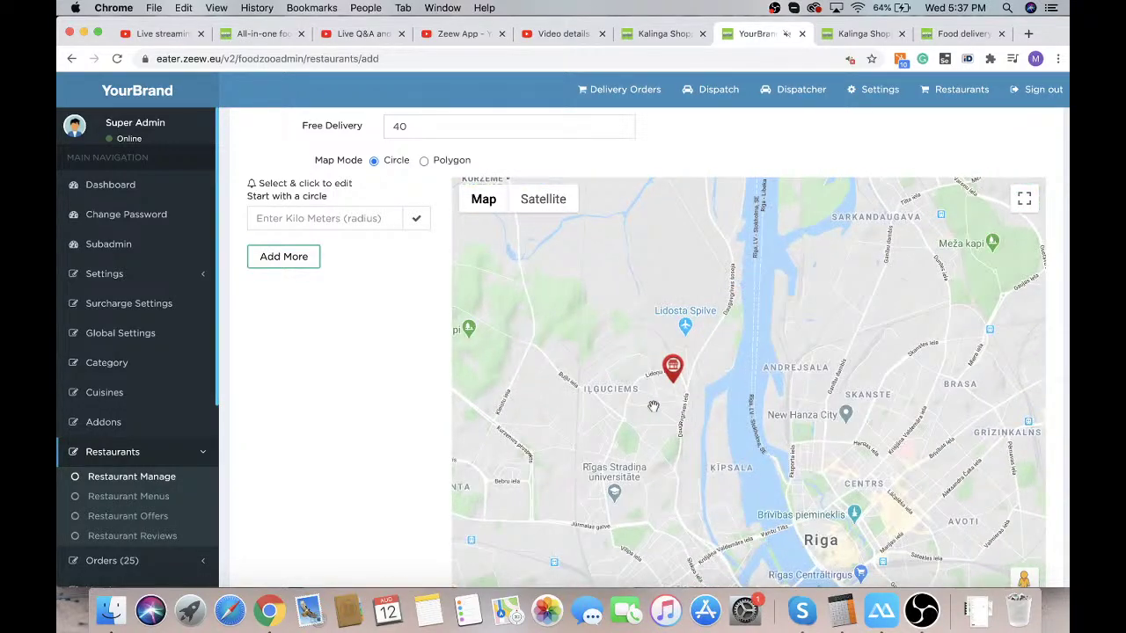
pyautogui.click(284, 216)
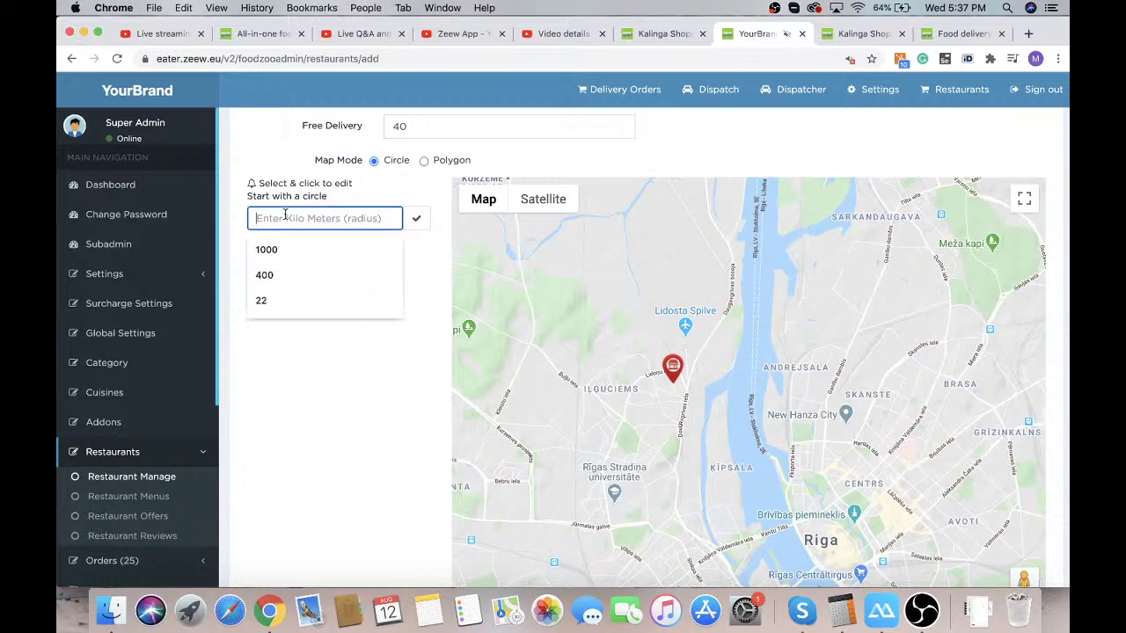
pyautogui.click(349, 348)
pyautogui.click(317, 222)
pyautogui.write('10')
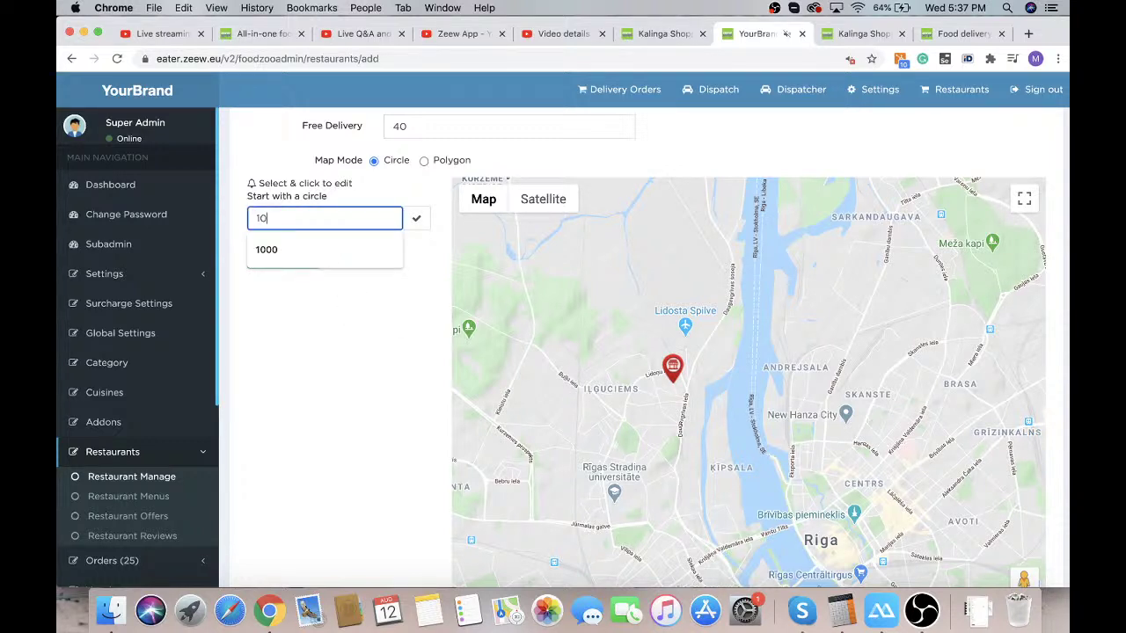
pyautogui.click(415, 219)
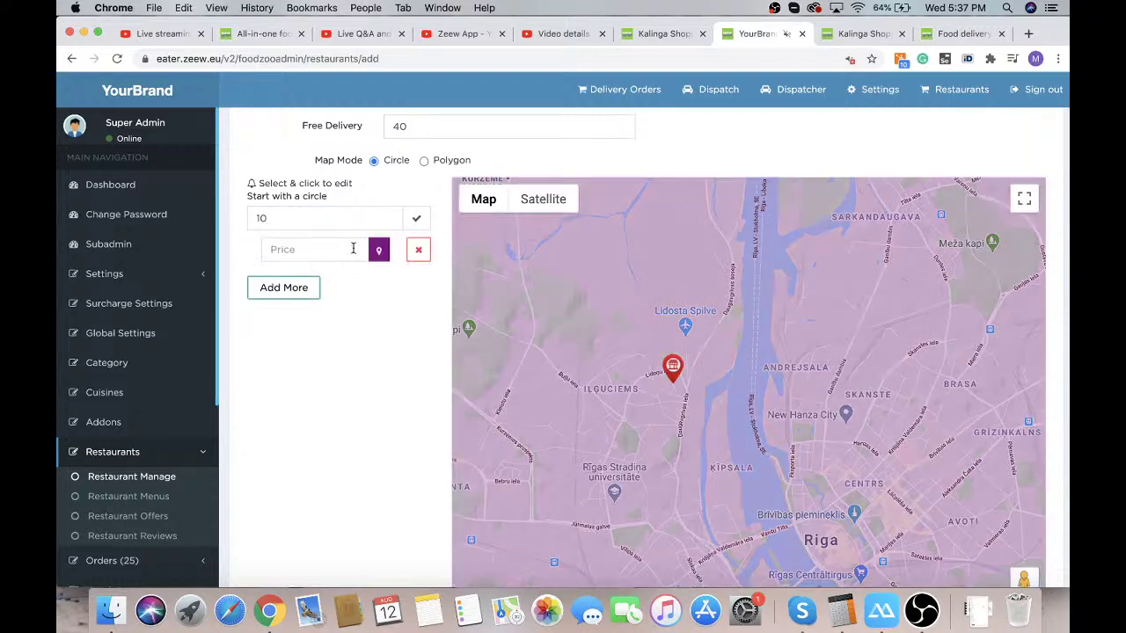
pyautogui.click(337, 249)
pyautogui.click(310, 222)
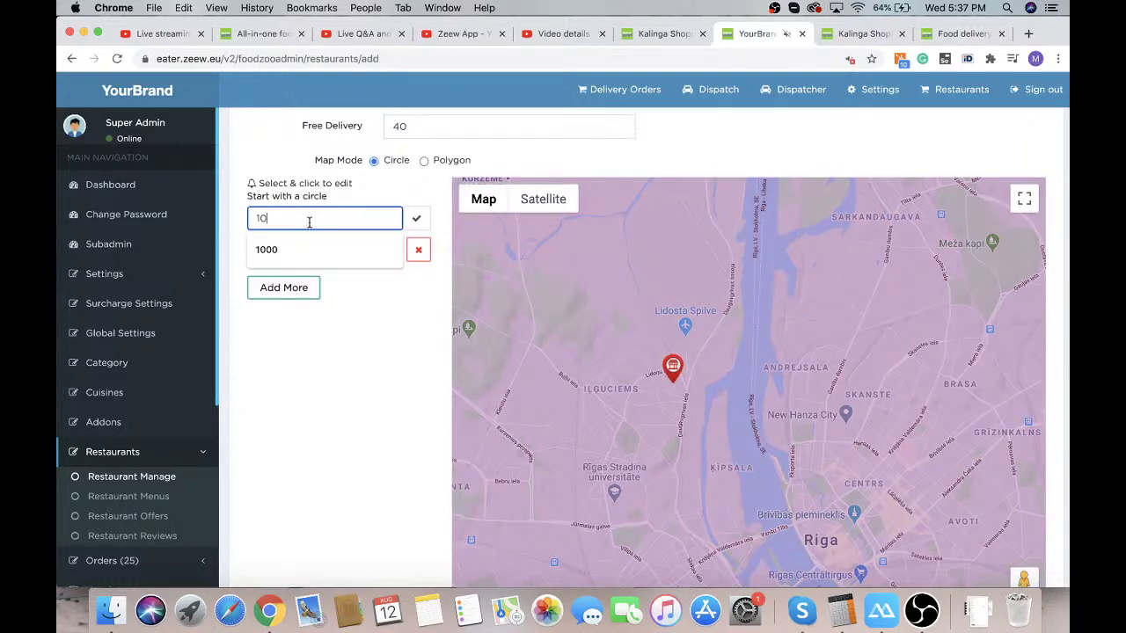
pyautogui.doubleClick(309, 222)
pyautogui.write('3')
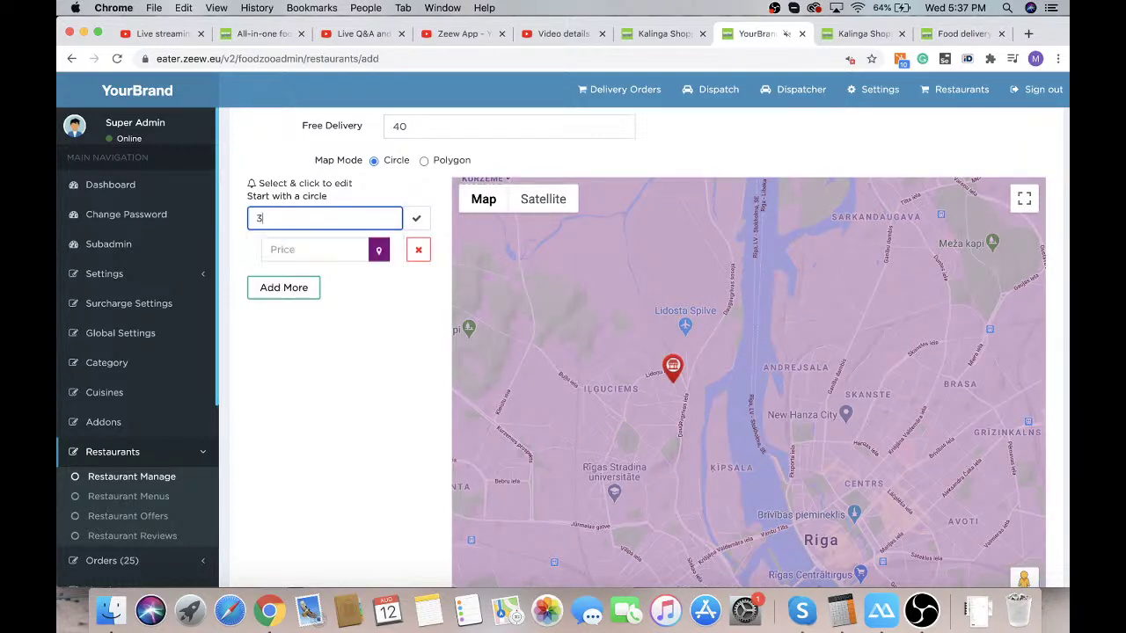
pyautogui.click(415, 219)
pyautogui.click(410, 220)
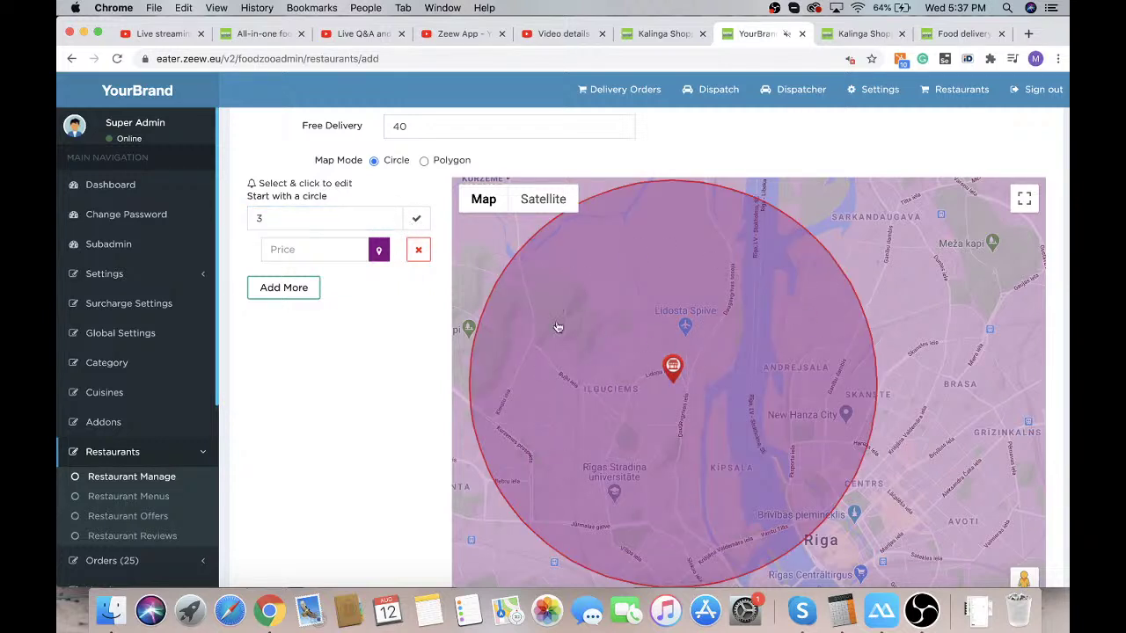
pyautogui.click(311, 251)
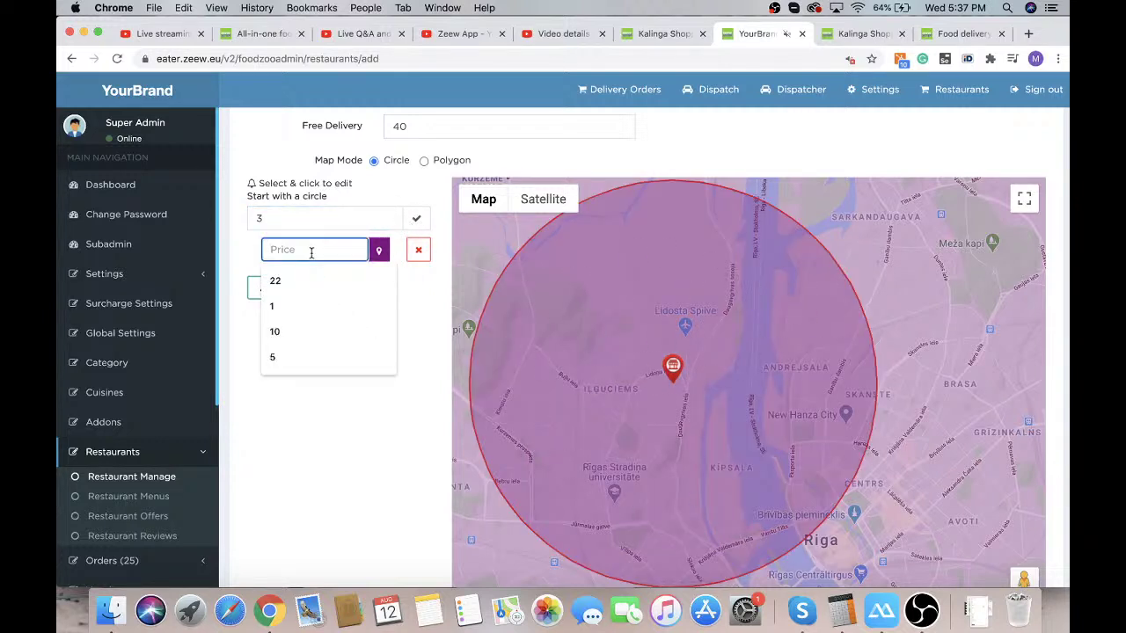
pyautogui.write('4')
# Add a second delivery circle of 4 km priced 5
pyautogui.click(304, 291)
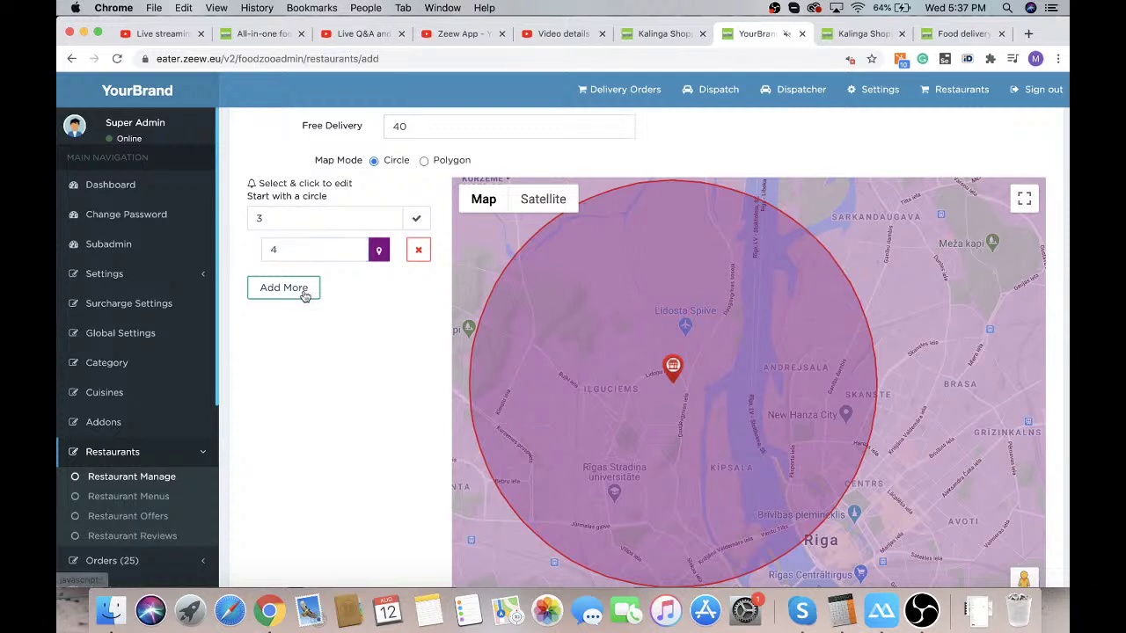
pyautogui.click(306, 249)
pyautogui.write('4')
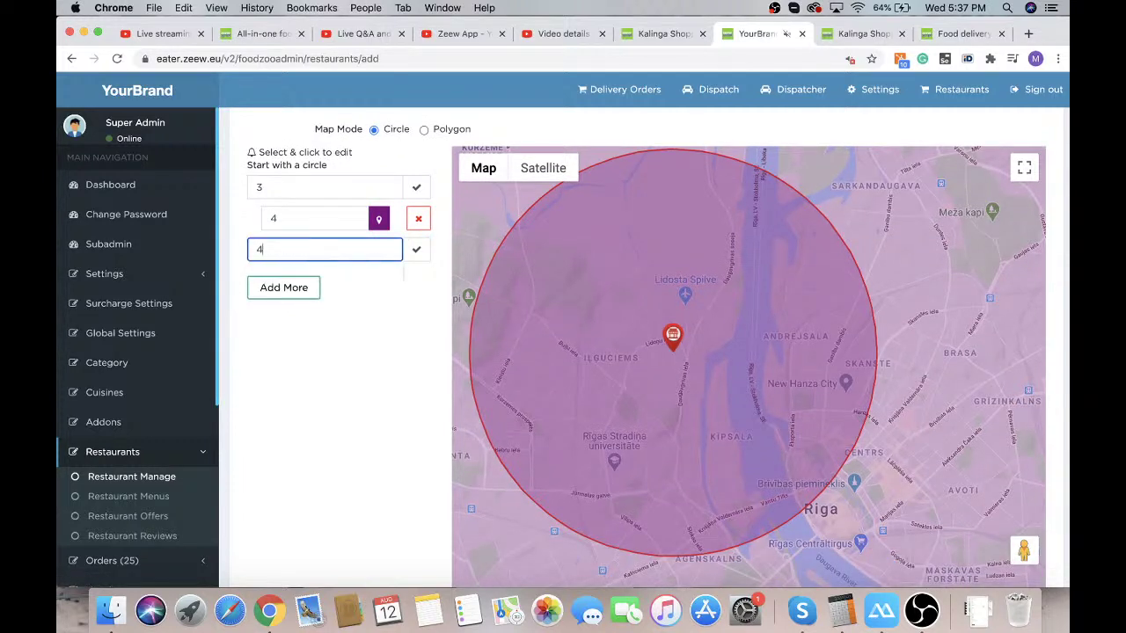
pyautogui.click(418, 251)
pyautogui.click(296, 278)
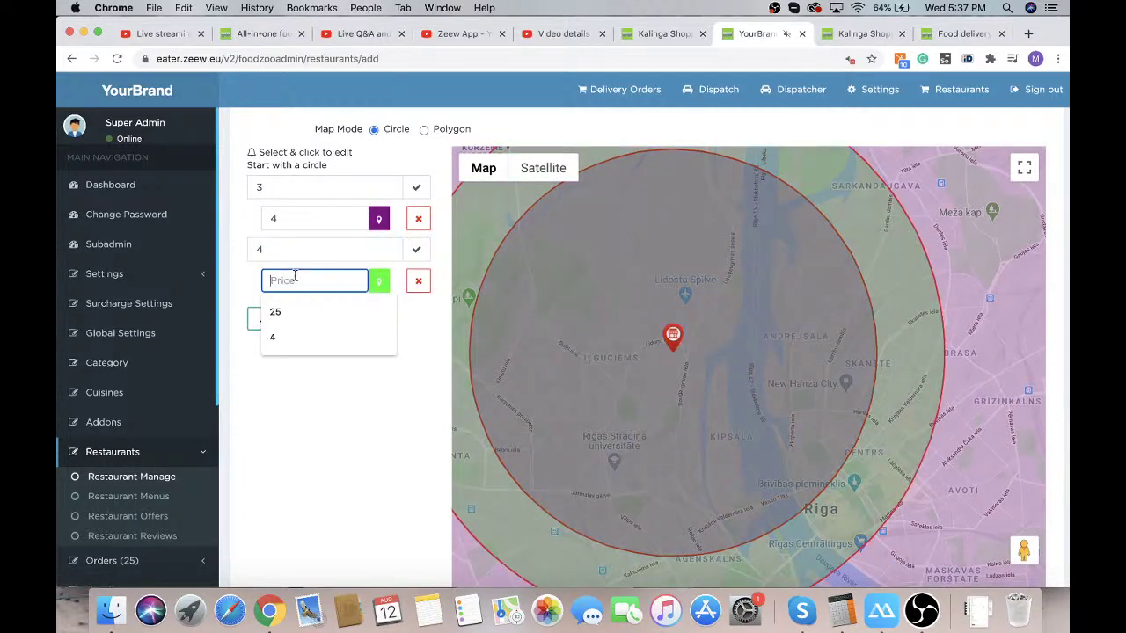
pyautogui.write('5')
# Add a third delivery circle of 6 km priced 6
pyautogui.click(303, 322)
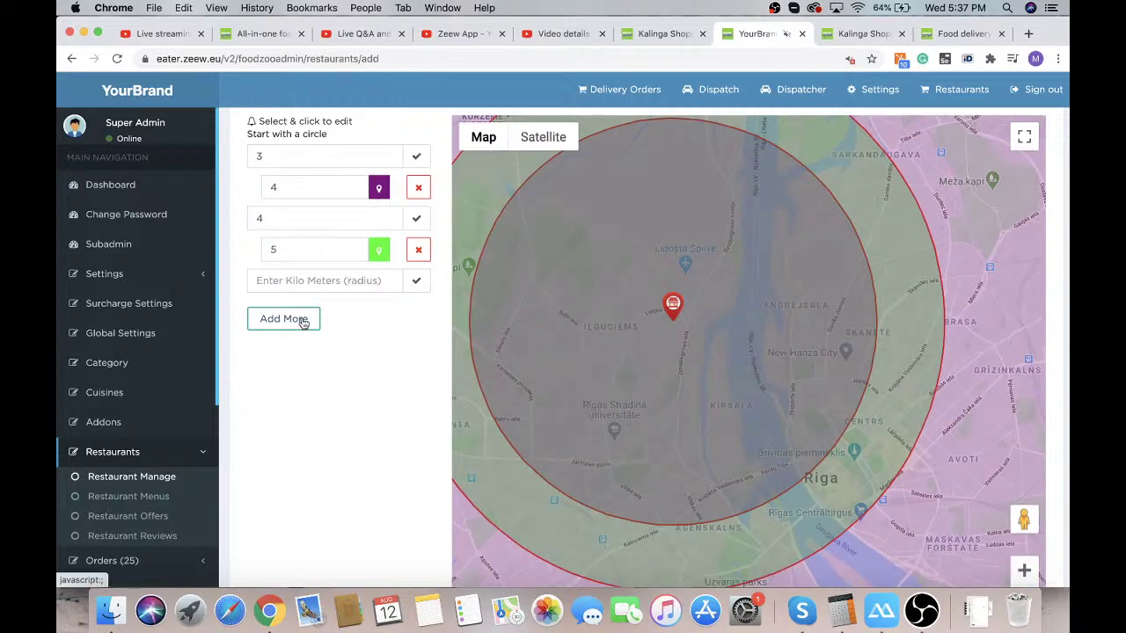
pyautogui.click(293, 278)
pyautogui.write('6')
pyautogui.click(417, 282)
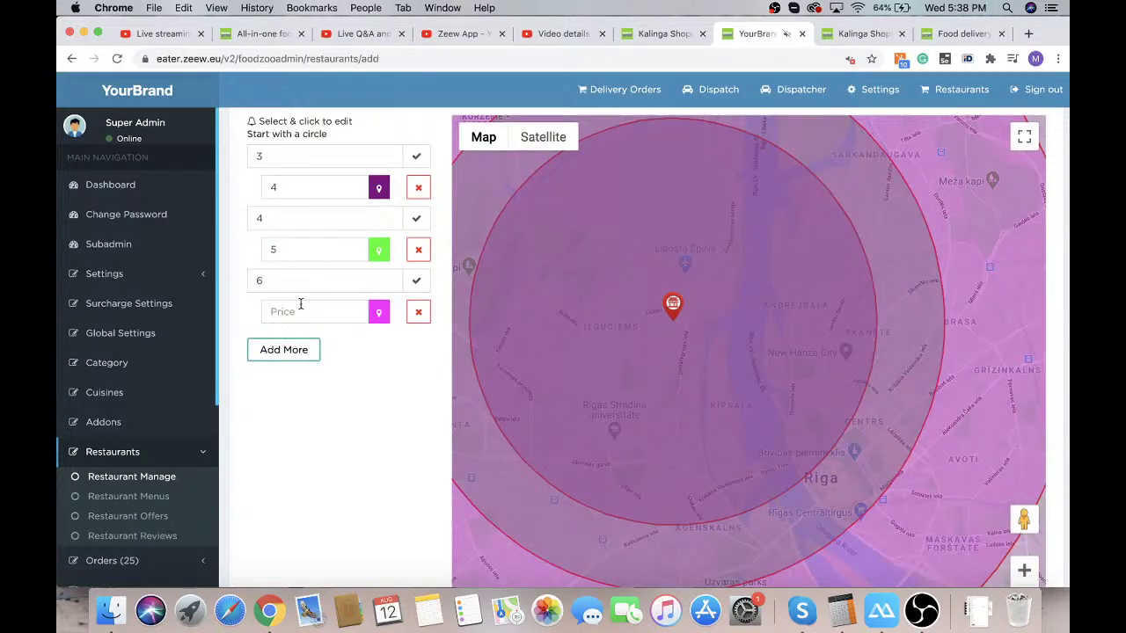
pyautogui.click(301, 306)
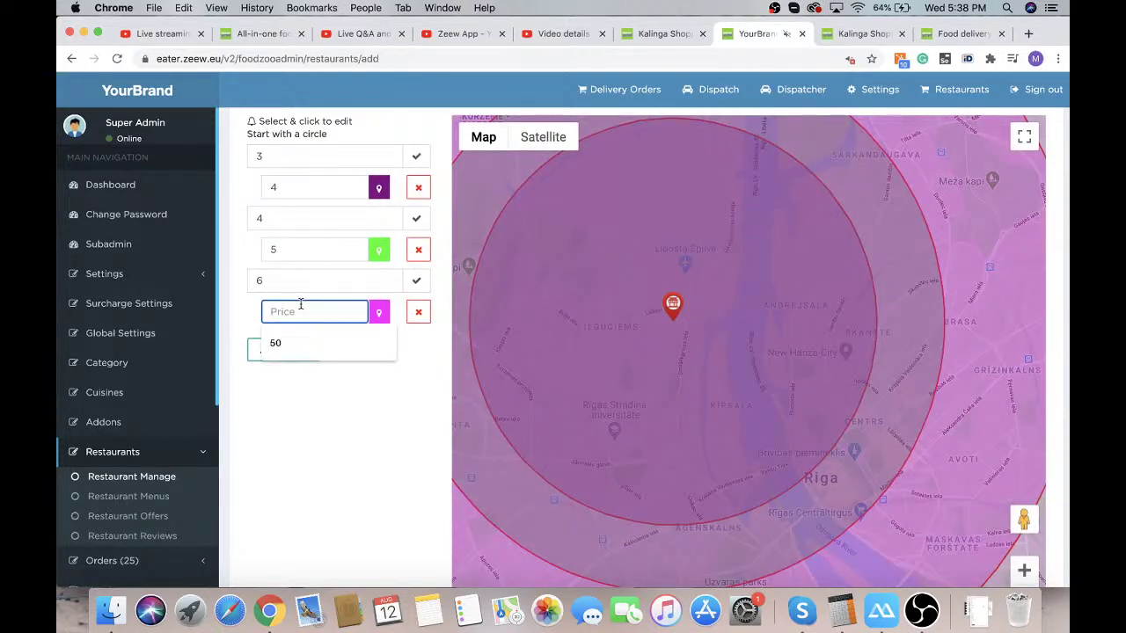
pyautogui.write('6')
pyautogui.click(378, 374)
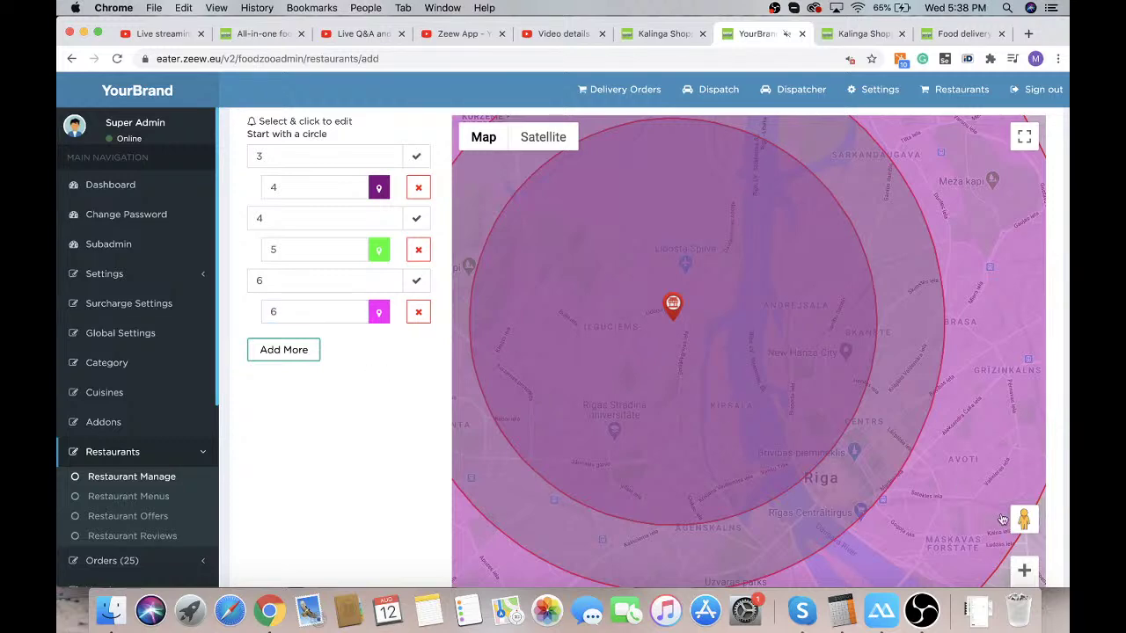
pyautogui.scroll(-2, 1002, 519)
# Zoom the map out over Riga and switch delivery areas to Polygon mode
pyautogui.click(1023, 546)
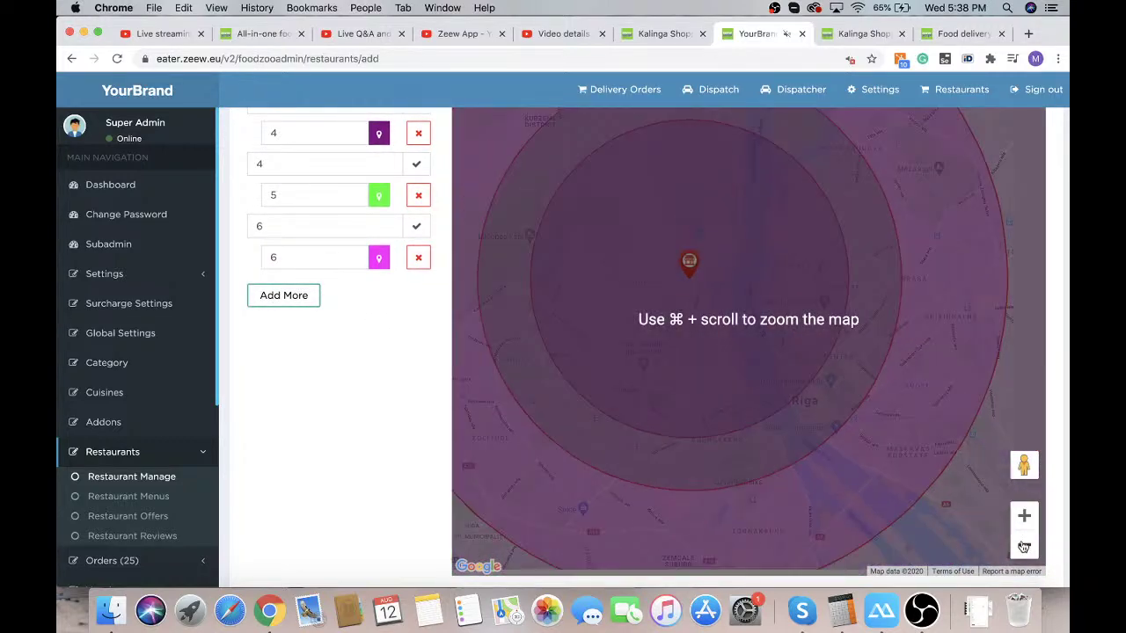
pyautogui.click(1022, 546)
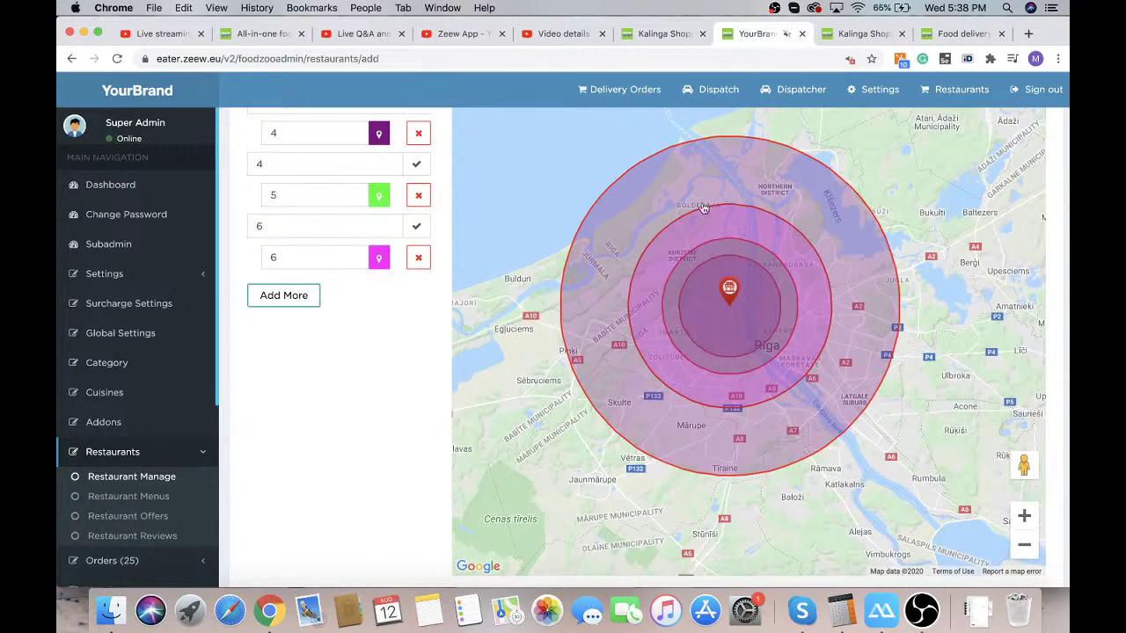
pyautogui.scroll(3, 423, 311)
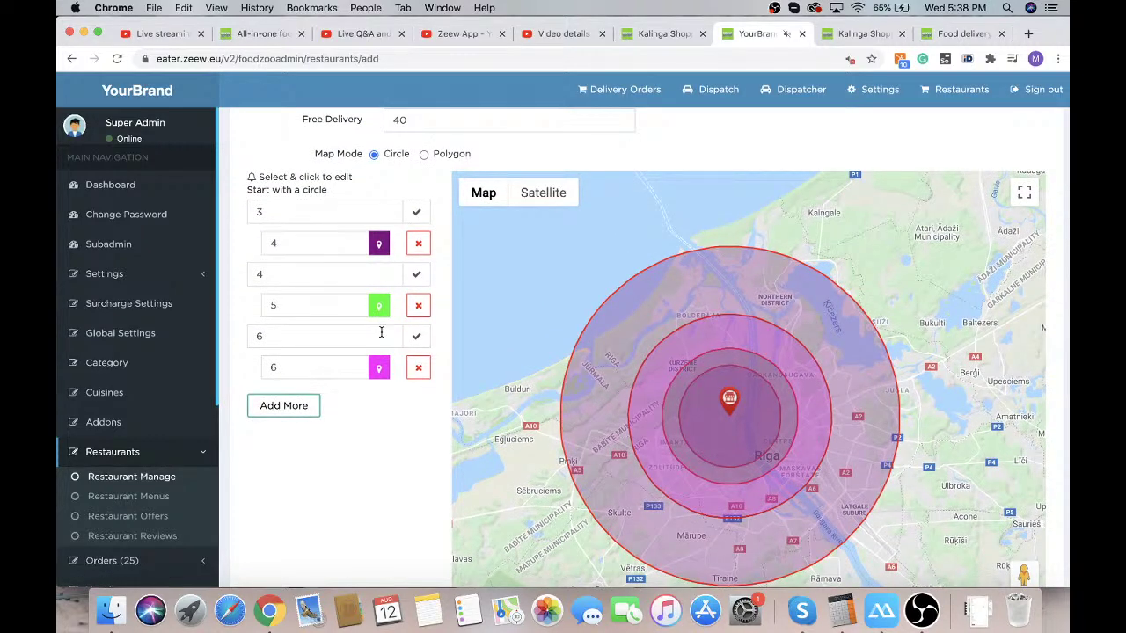
pyautogui.scroll(4, 405, 396)
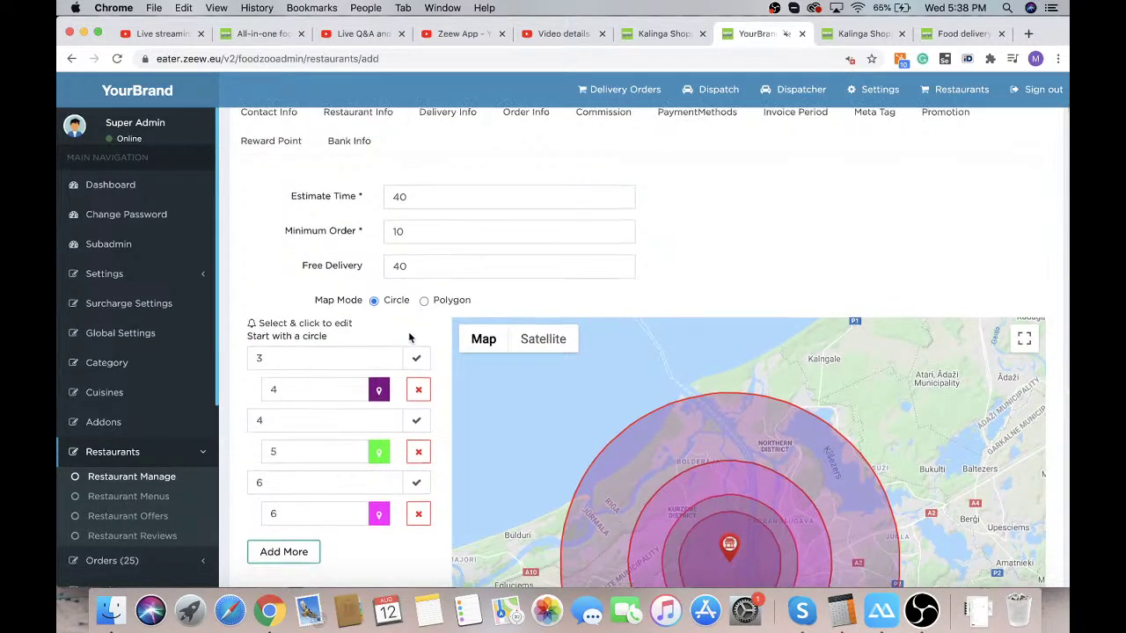
pyautogui.scroll(-1, 409, 338)
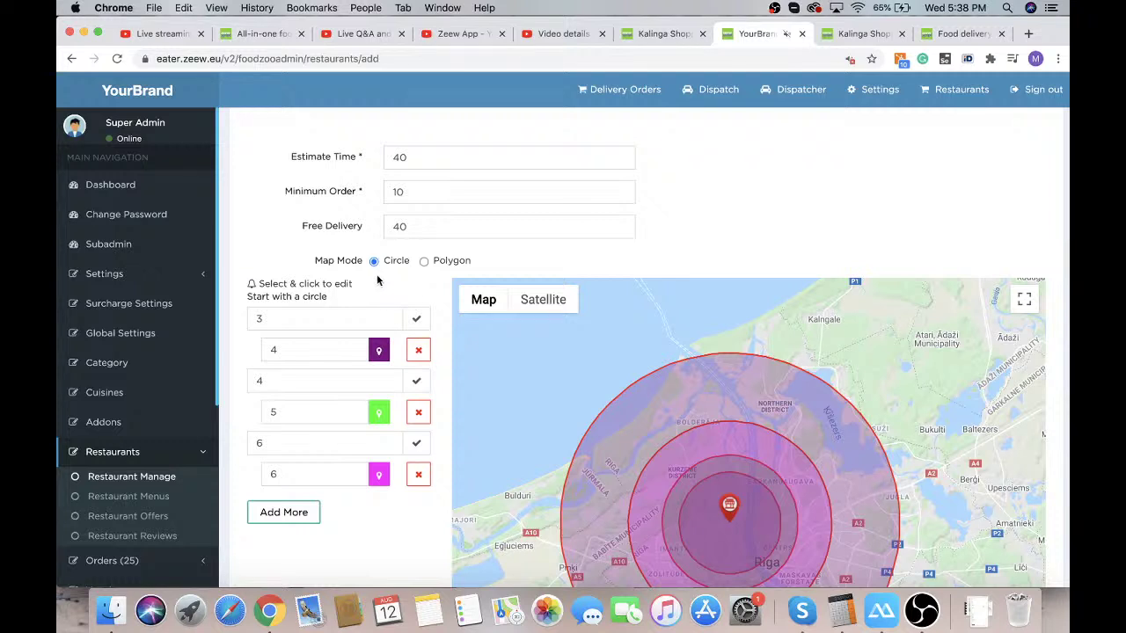
pyautogui.click(424, 262)
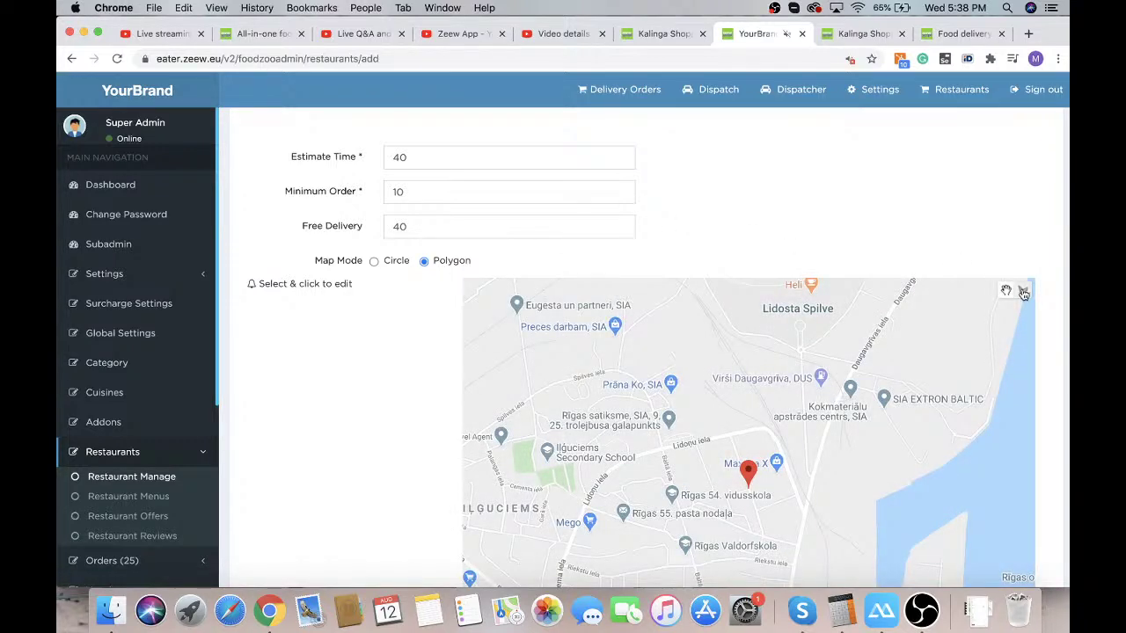
# Draw a four-corner polygon delivery zone with a delivery charge of 5
pyautogui.click(1023, 291)
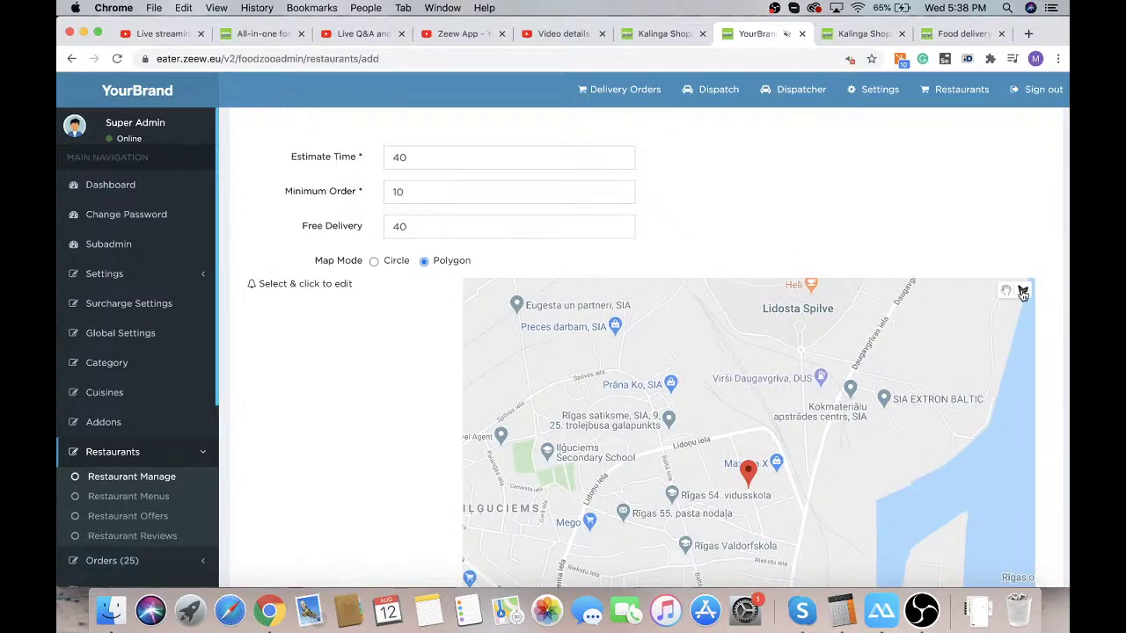
pyautogui.click(541, 385)
pyautogui.click(882, 335)
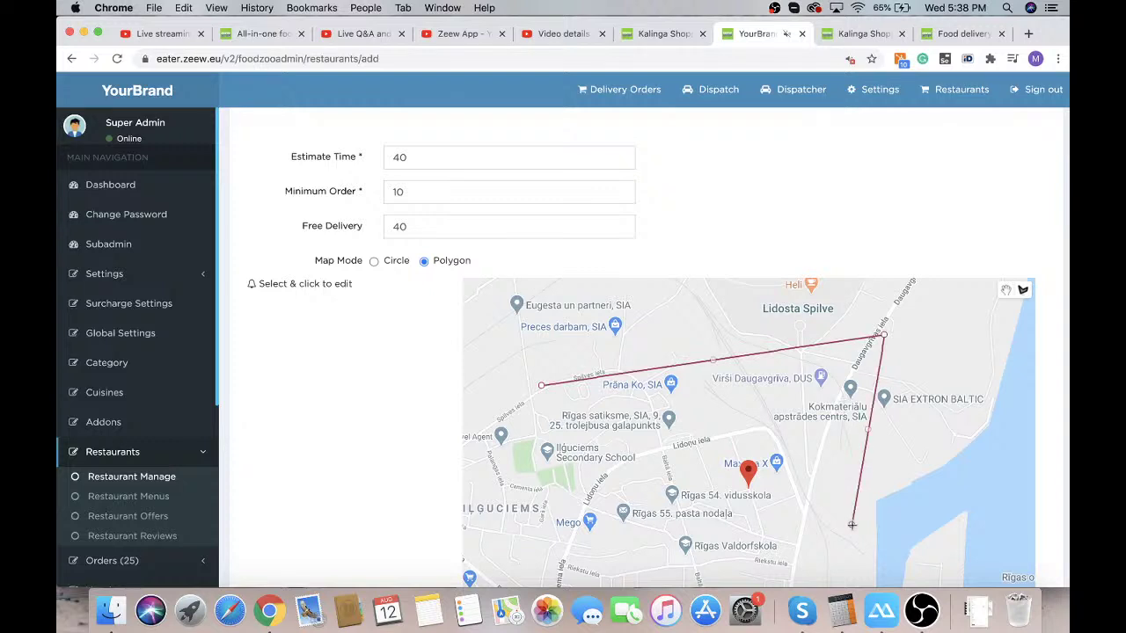
pyautogui.click(851, 524)
pyautogui.click(504, 445)
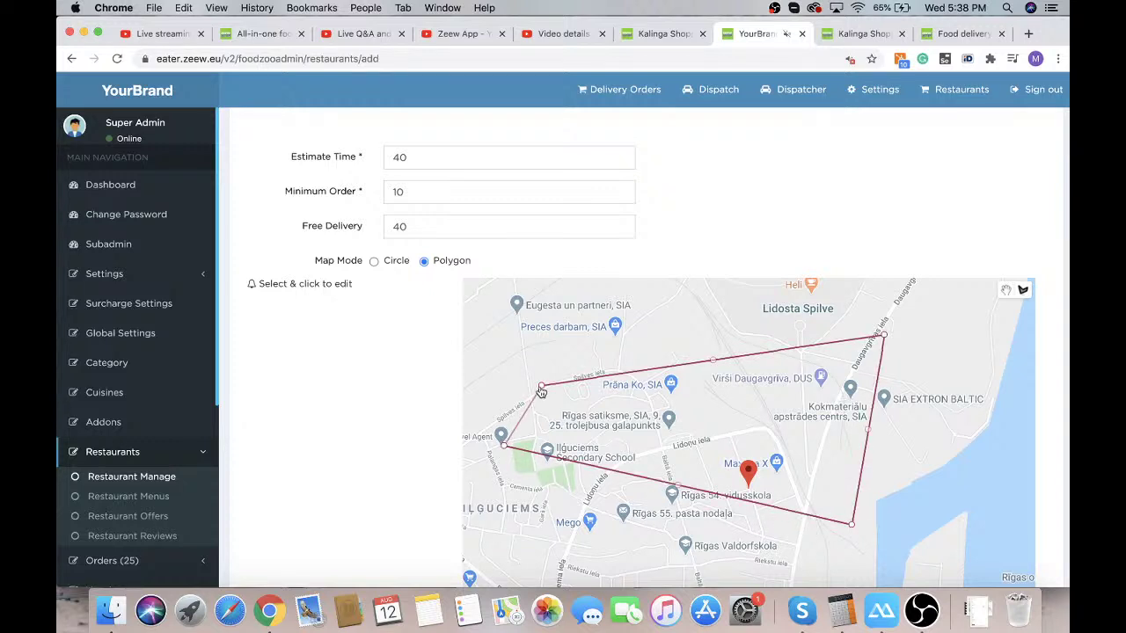
pyautogui.click(540, 385)
pyautogui.click(338, 303)
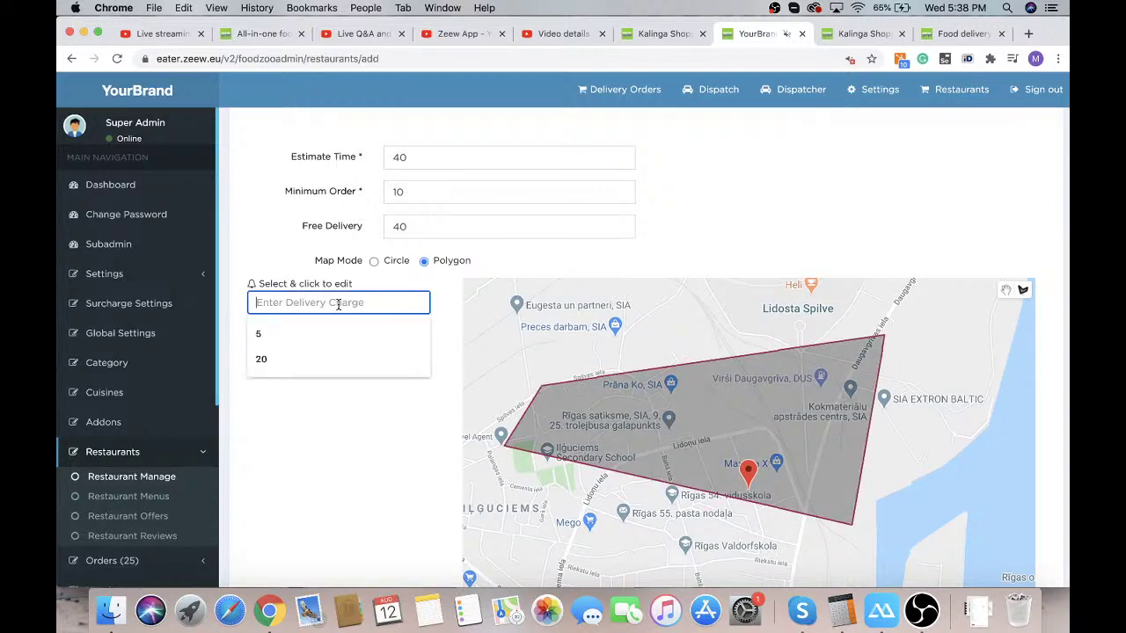
pyautogui.click(325, 327)
# Draw a second, six-corner polygon zone with a delivery charge of 7
pyautogui.click(377, 358)
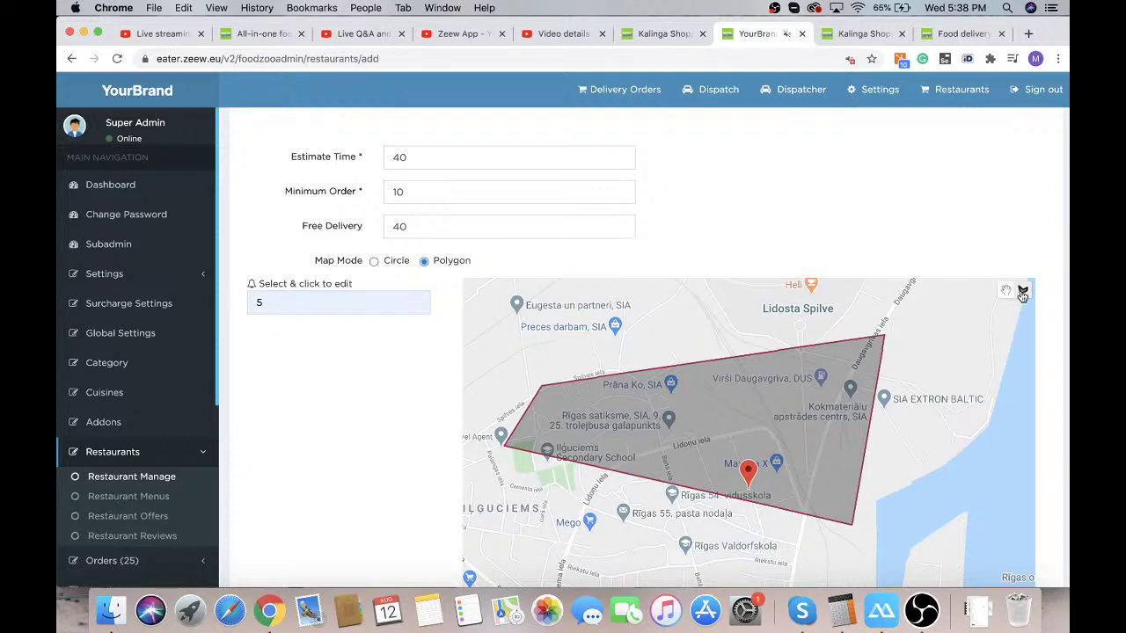
pyautogui.click(619, 312)
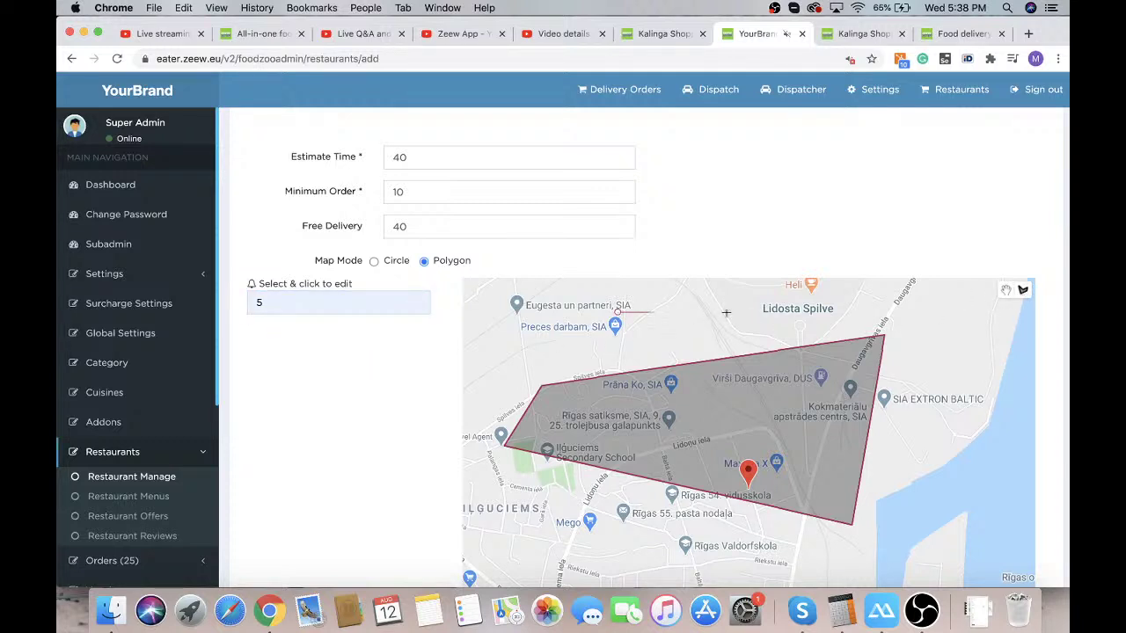
pyautogui.click(987, 310)
pyautogui.click(939, 556)
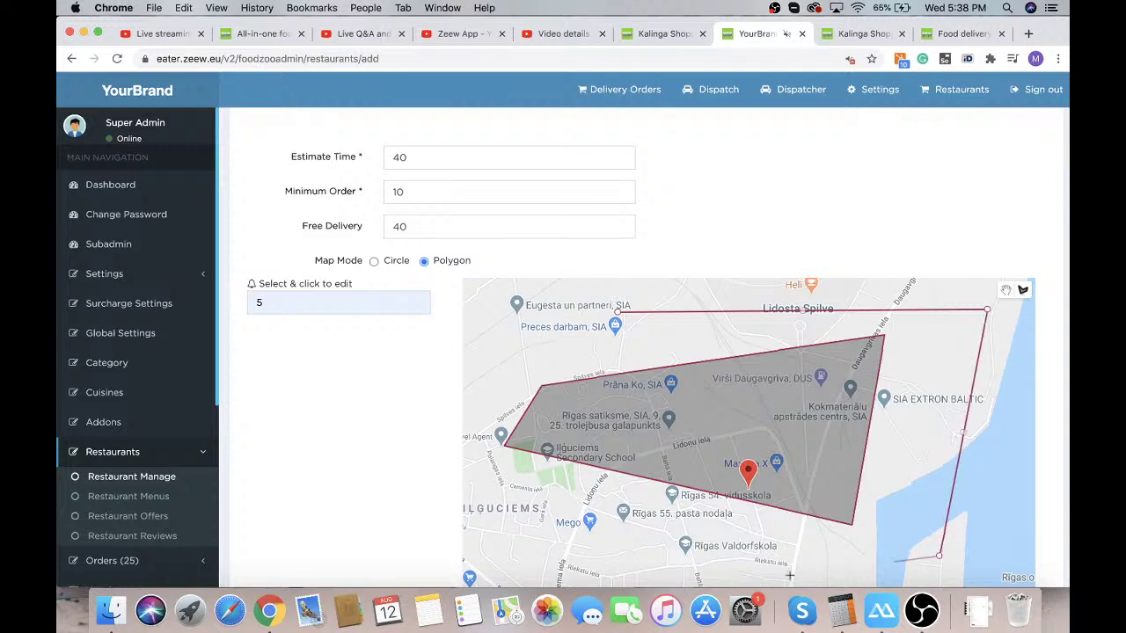
pyautogui.click(551, 565)
pyautogui.click(465, 468)
pyautogui.click(482, 377)
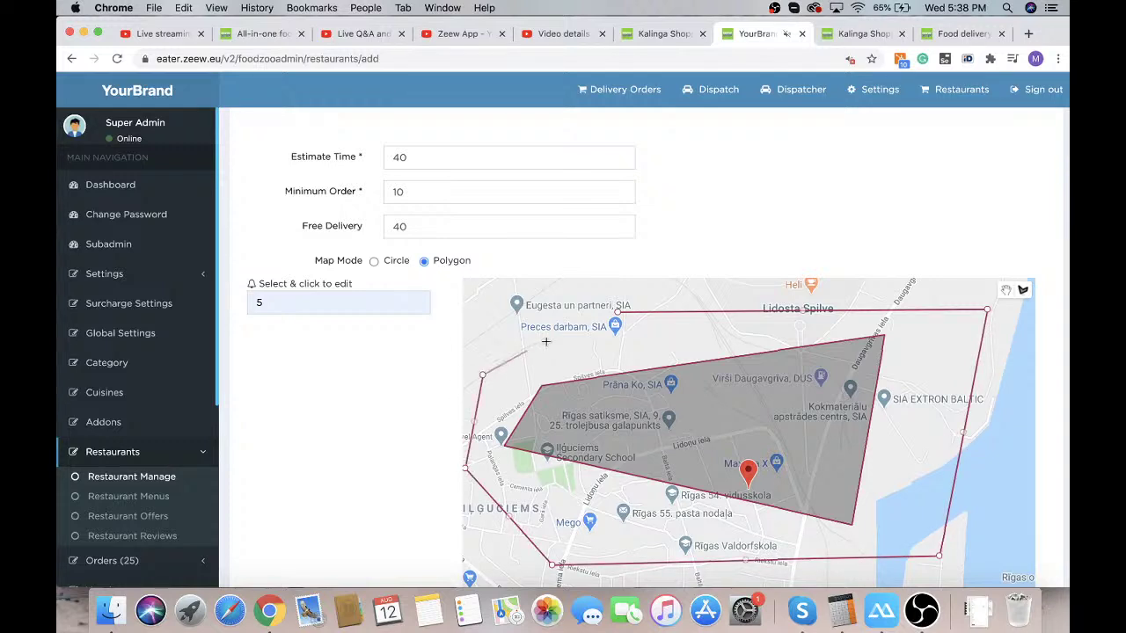
pyautogui.click(617, 311)
pyautogui.click(348, 335)
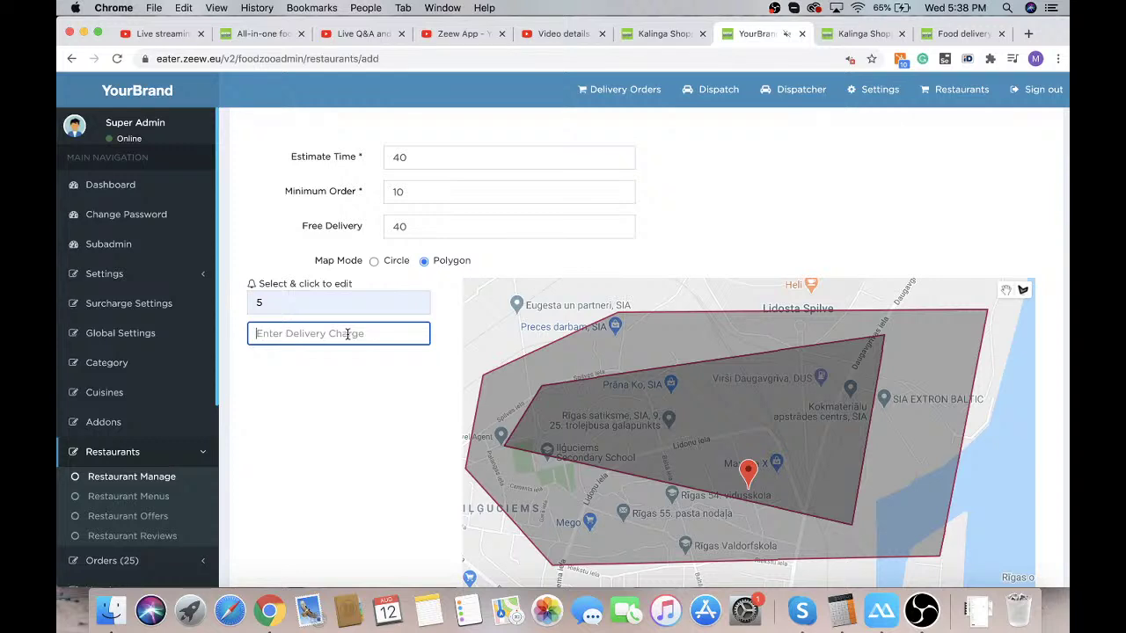
pyautogui.write('7')
pyautogui.click(396, 385)
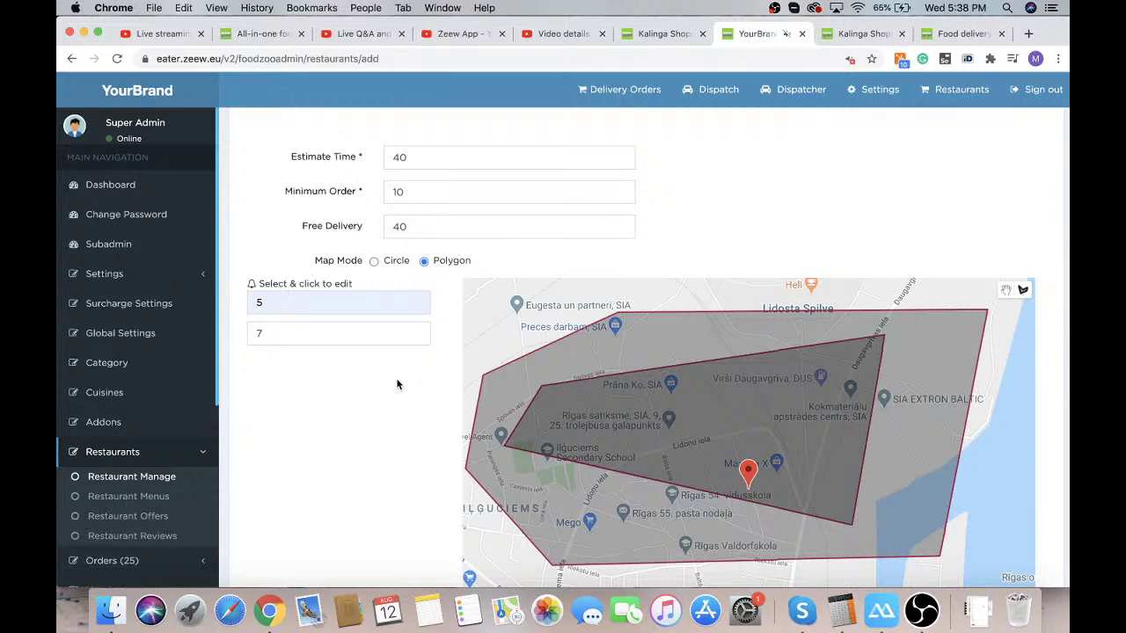
# Switch the delivery areas back to Circle mode
pyautogui.click(374, 262)
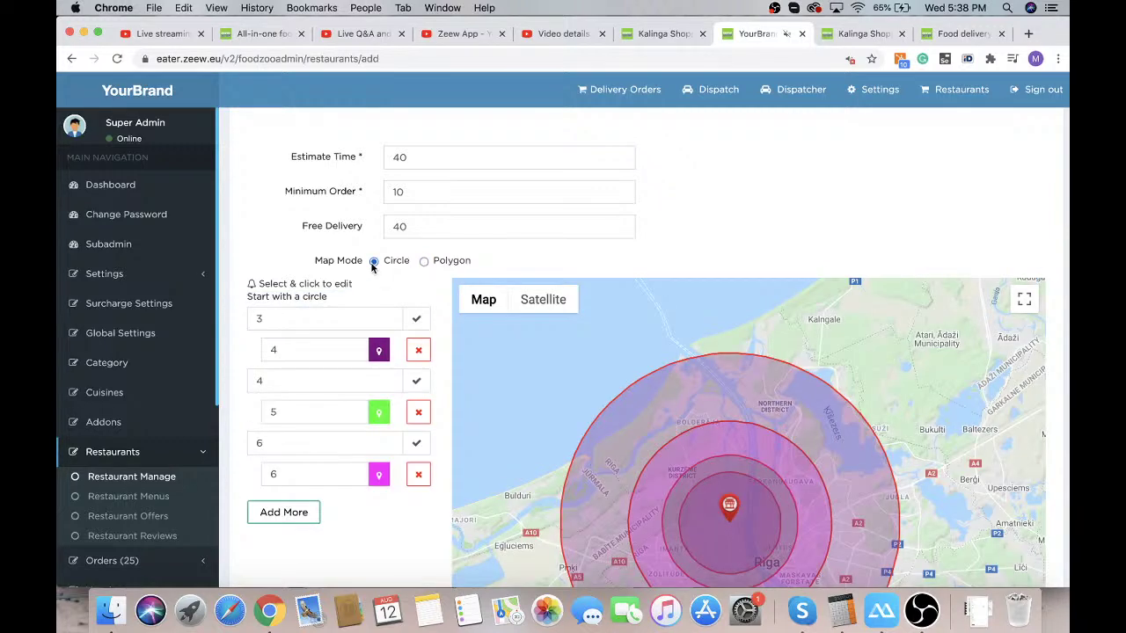
pyautogui.scroll(-5, 387, 414)
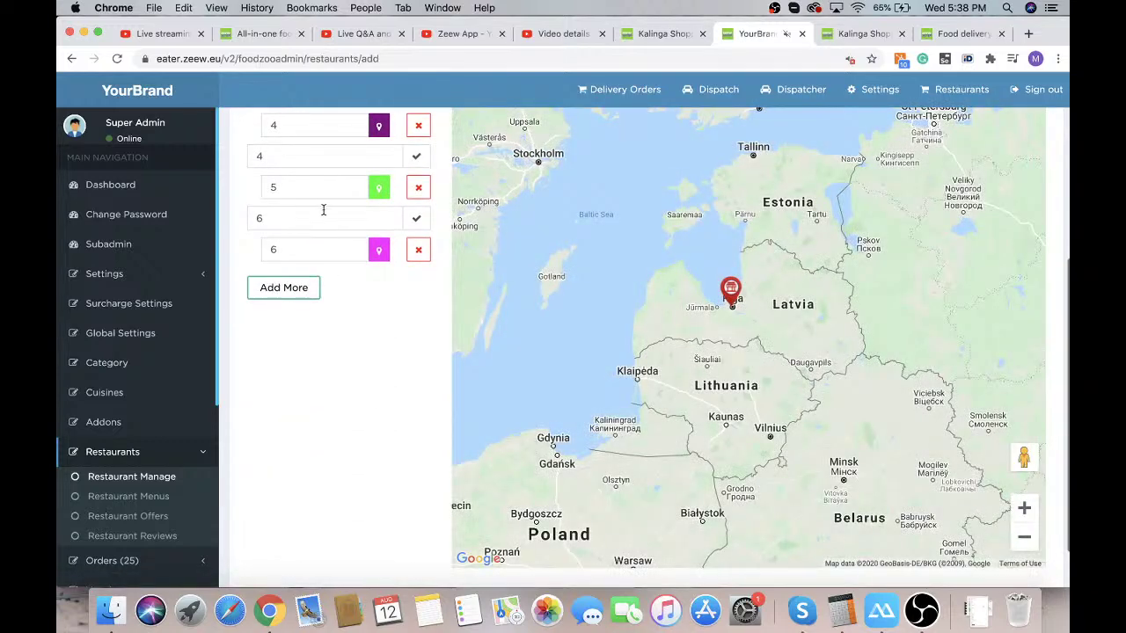
pyautogui.scroll(-2, 329, 349)
pyautogui.scroll(9, 329, 350)
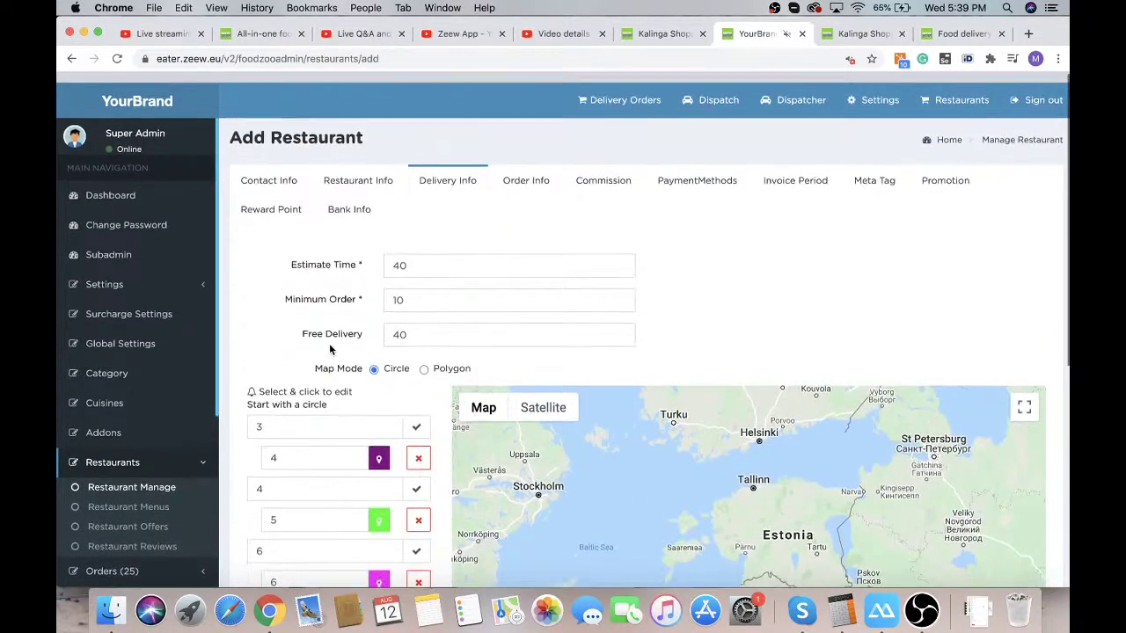
pyautogui.scroll(-9, 329, 350)
# Submit the delivery info and bring up the Order Info section
pyautogui.click(257, 566)
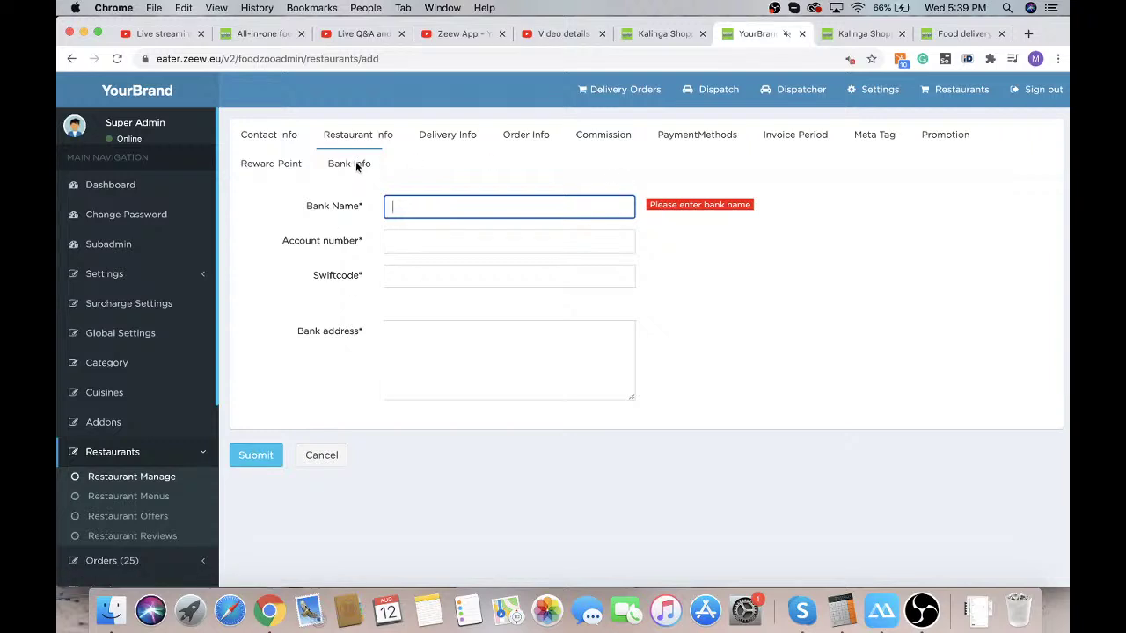
pyautogui.click(470, 140)
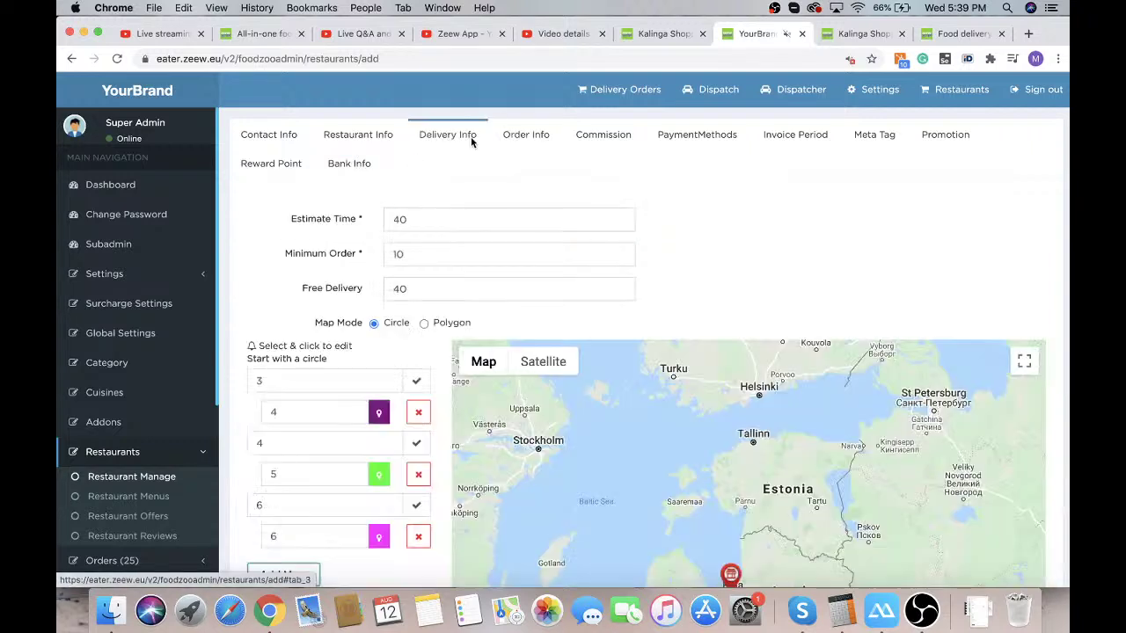
pyautogui.click(515, 139)
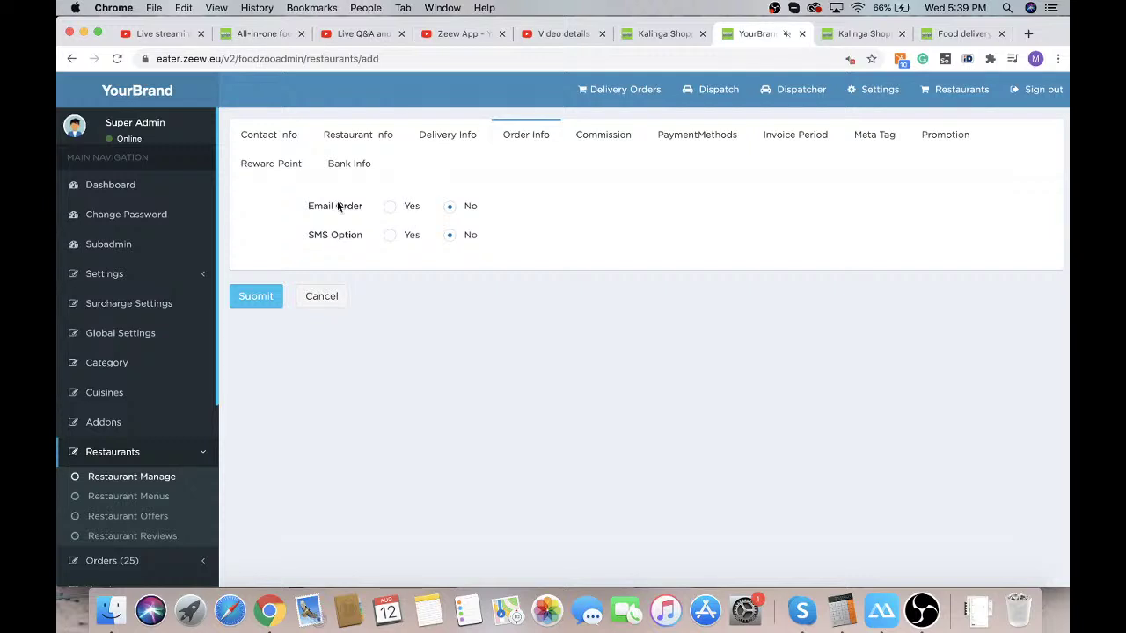
# Try the Email Order and SMS Option toggles, leave both at No, and show Commission
pyautogui.click(391, 209)
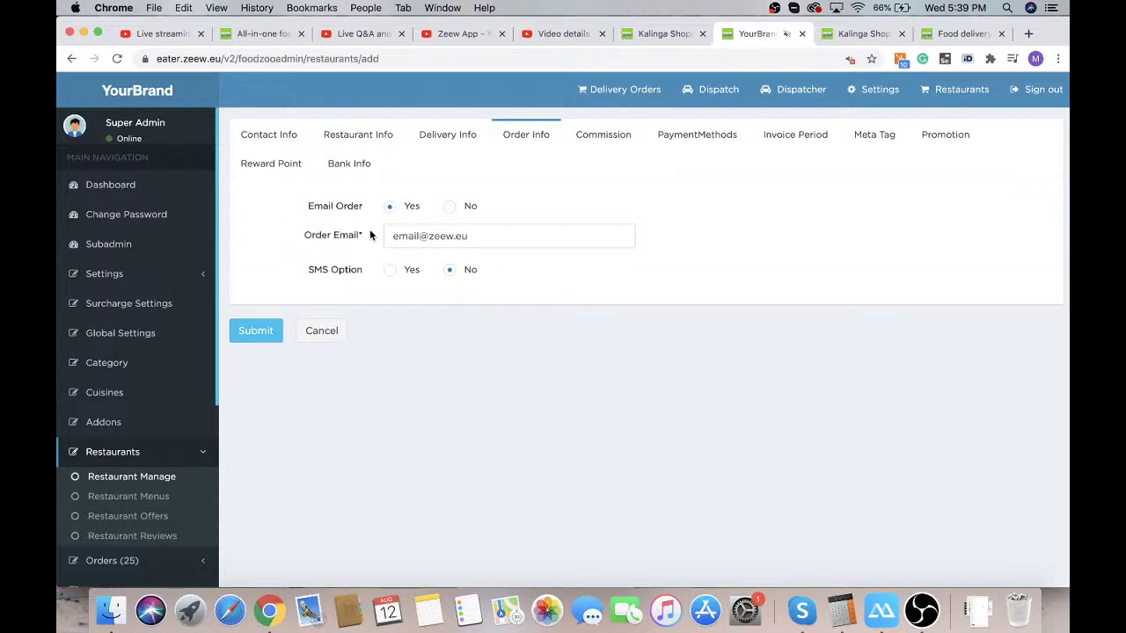
pyautogui.click(450, 208)
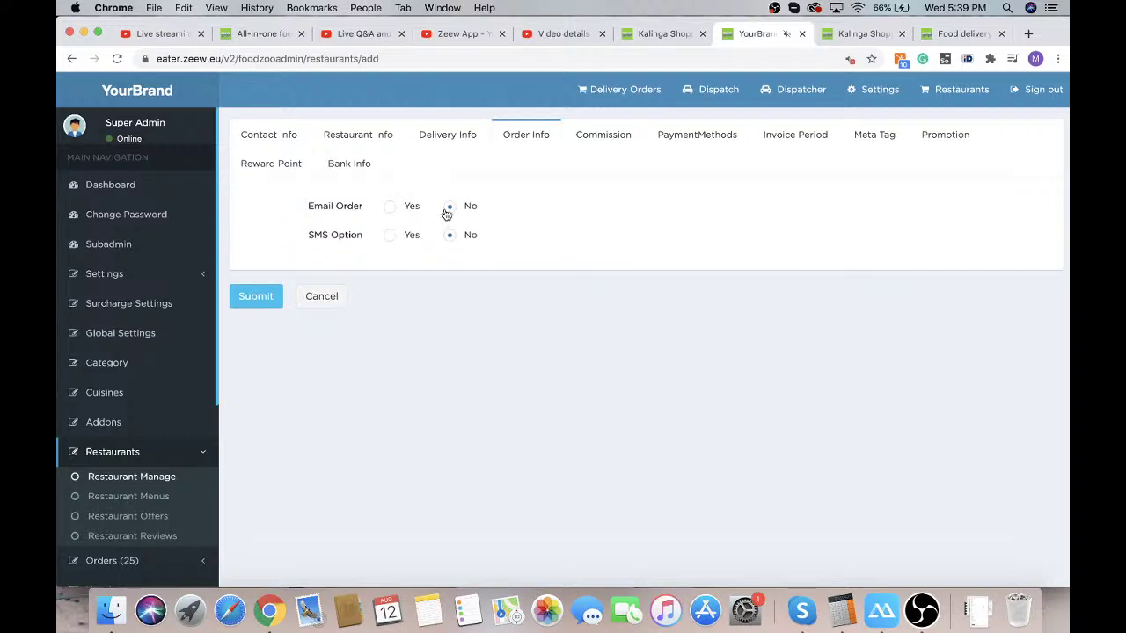
pyautogui.click(398, 209)
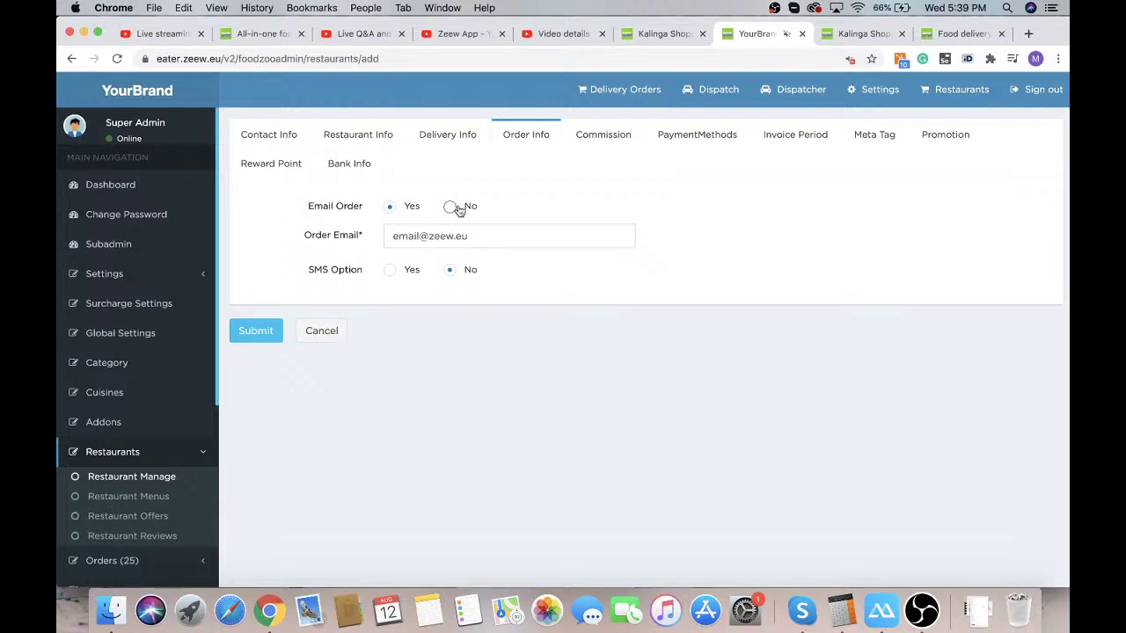
pyautogui.click(451, 209)
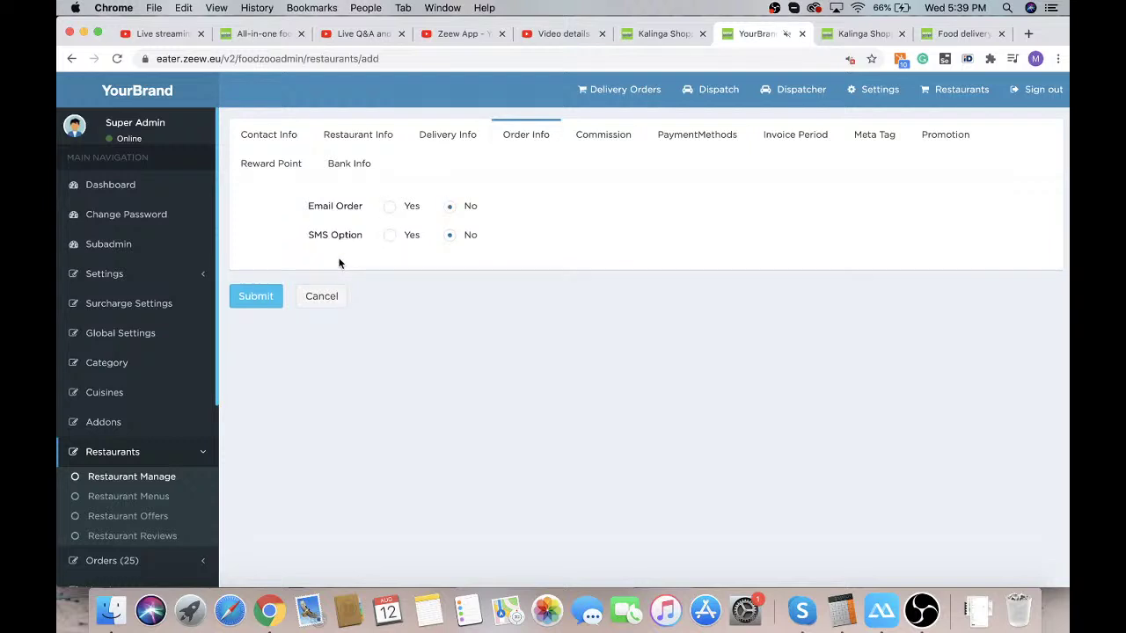
pyautogui.click(390, 235)
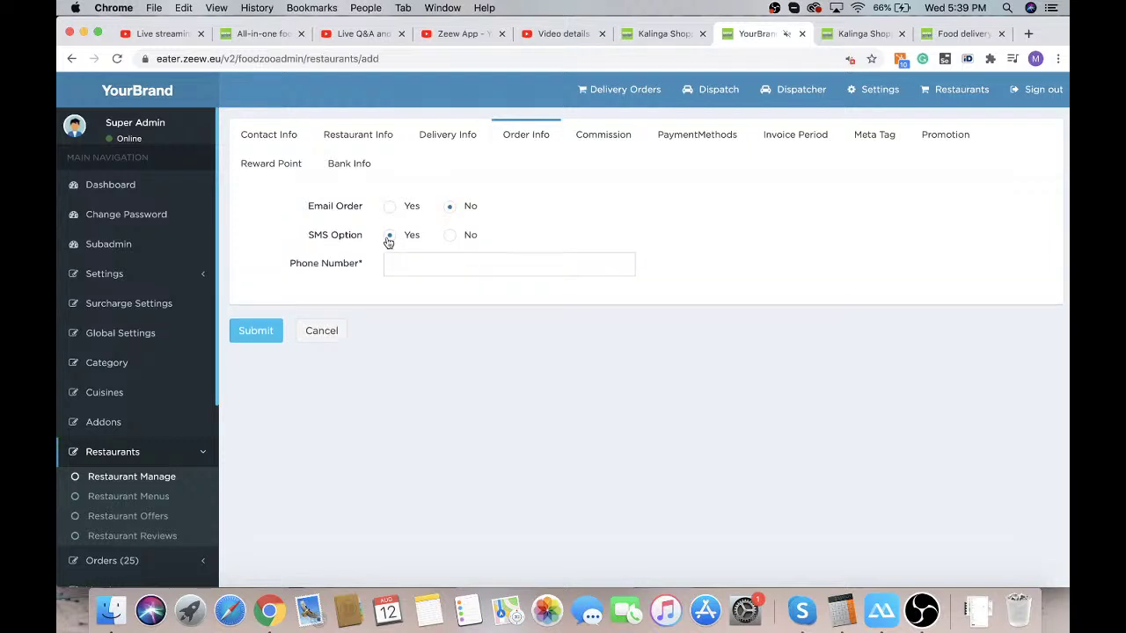
pyautogui.click(449, 235)
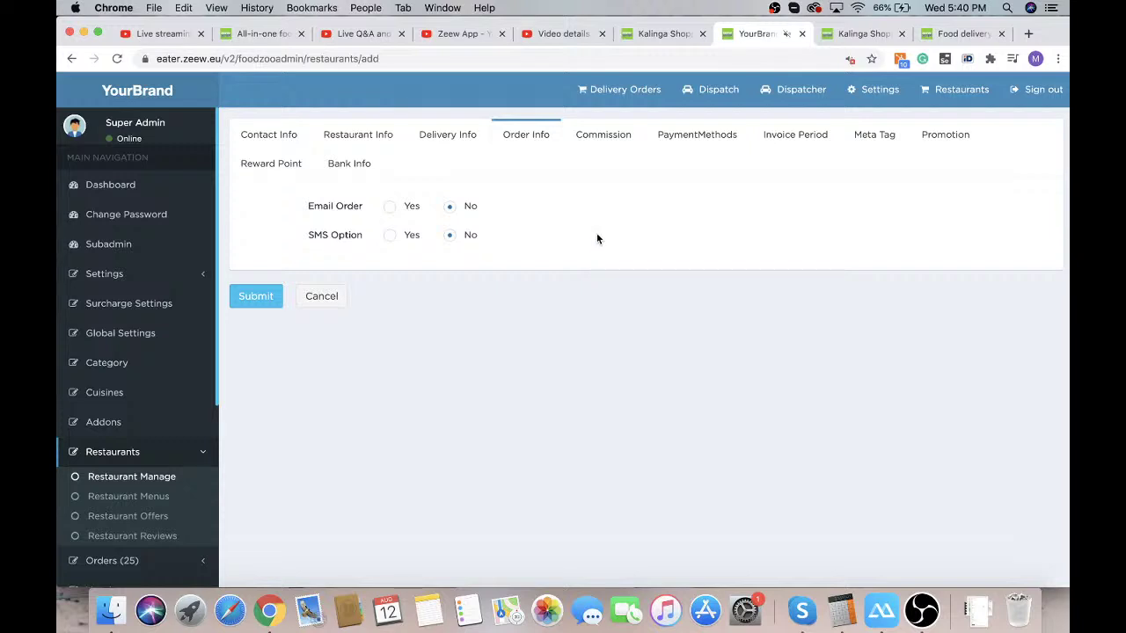
pyautogui.click(604, 135)
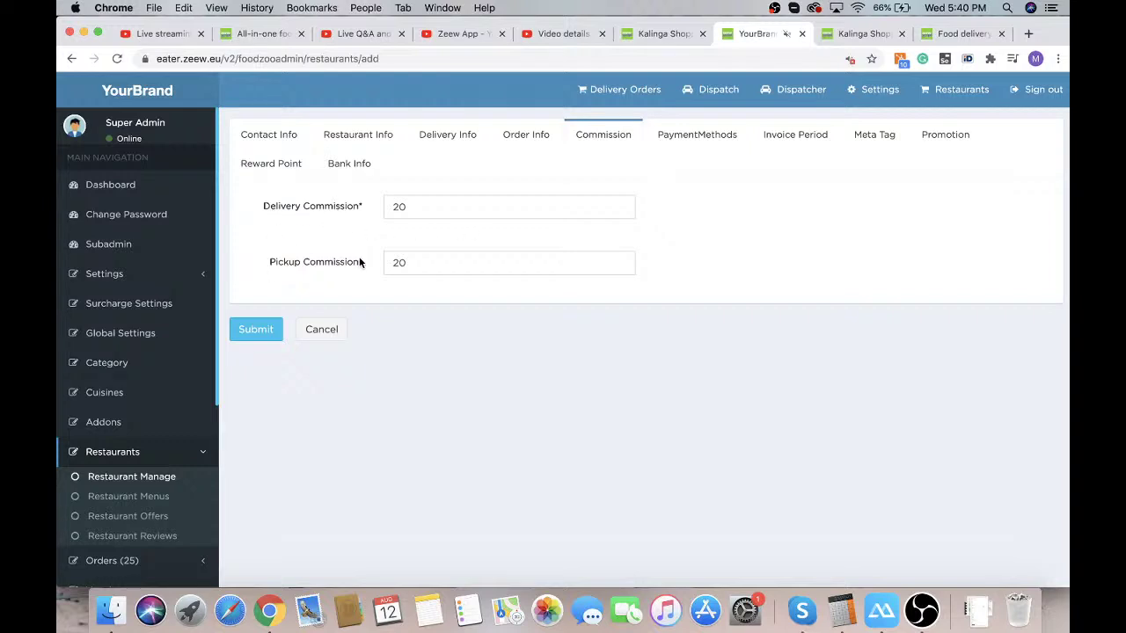
# Keep delivery commission at 20, restore pickup commission to 20, and show Payment Methods
pyautogui.click(403, 205)
pyautogui.doubleClick(402, 205)
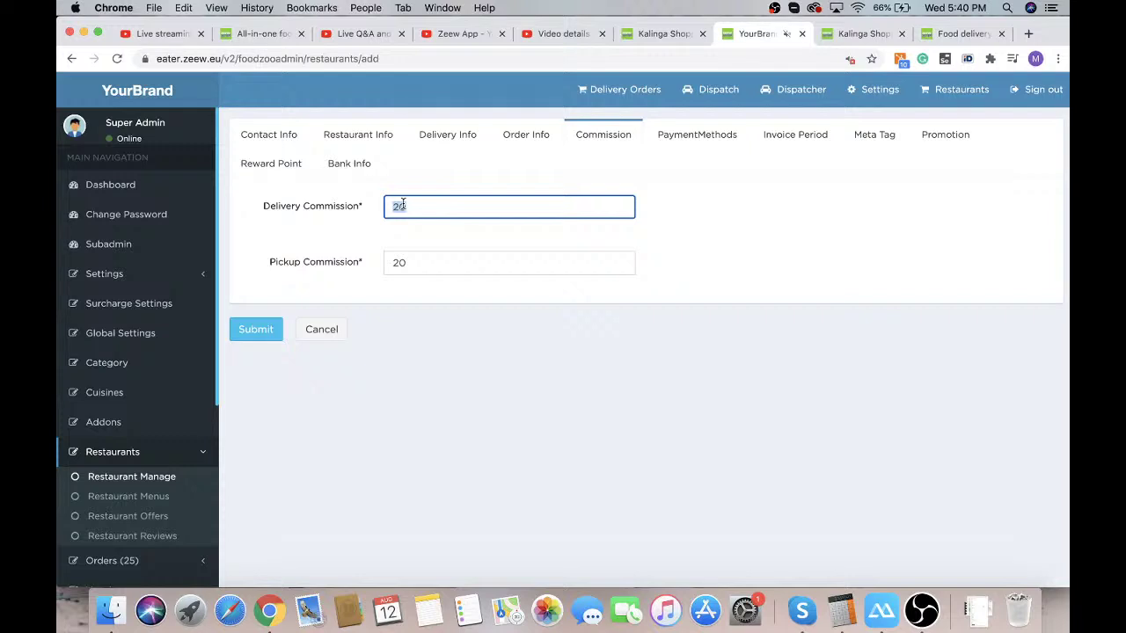
pyautogui.doubleClick(395, 264)
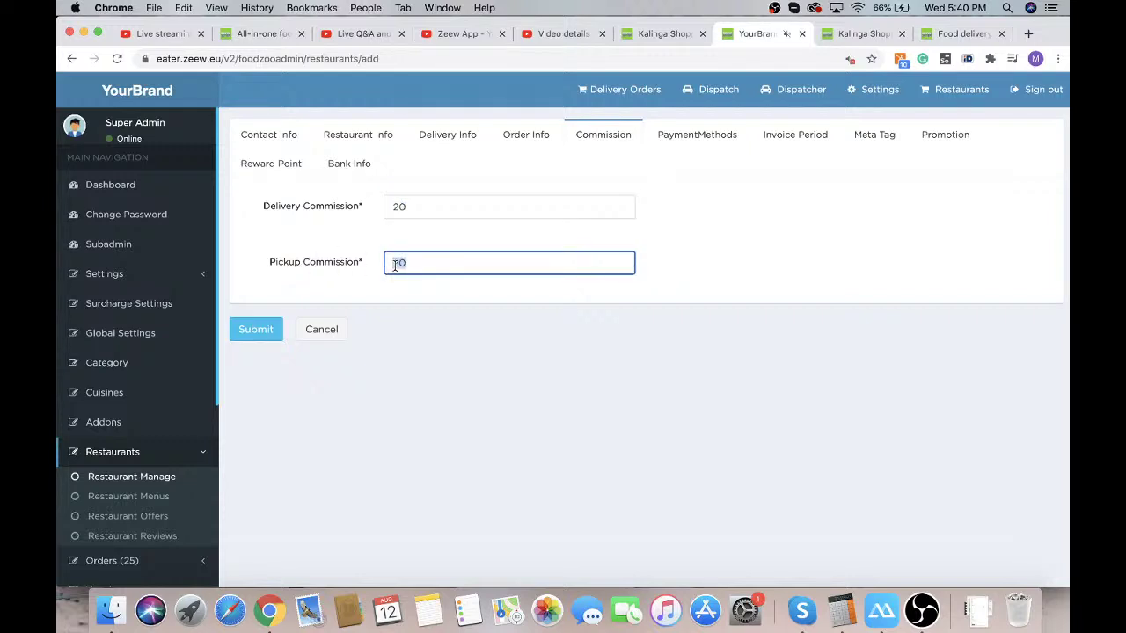
pyautogui.write('59')
pyautogui.press('BackSpace')
pyautogui.press('BackSpace')
pyautogui.write('20')
pyautogui.click(695, 141)
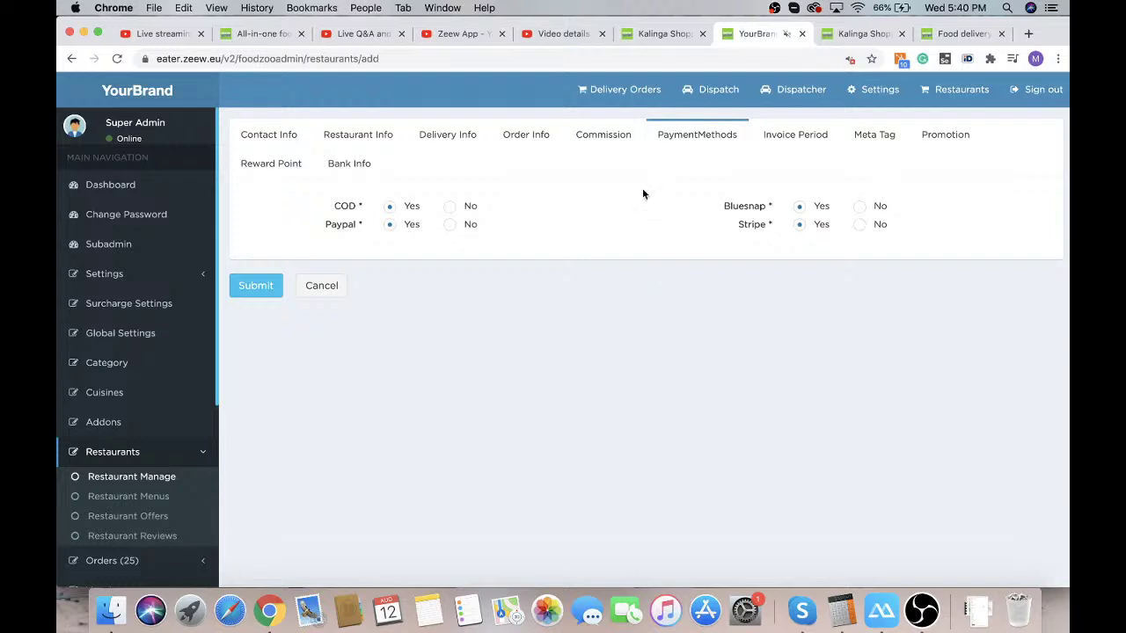
# Check the Invoice Period options, keep 1day, and show the empty Meta Tag fields
pyautogui.click(778, 140)
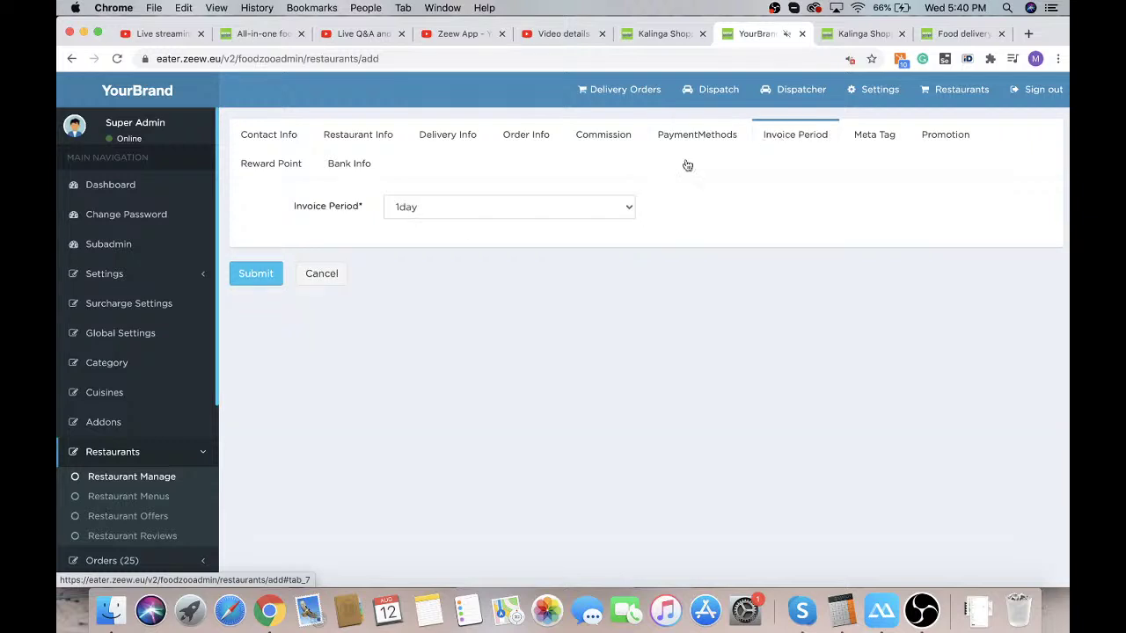
pyautogui.click(445, 213)
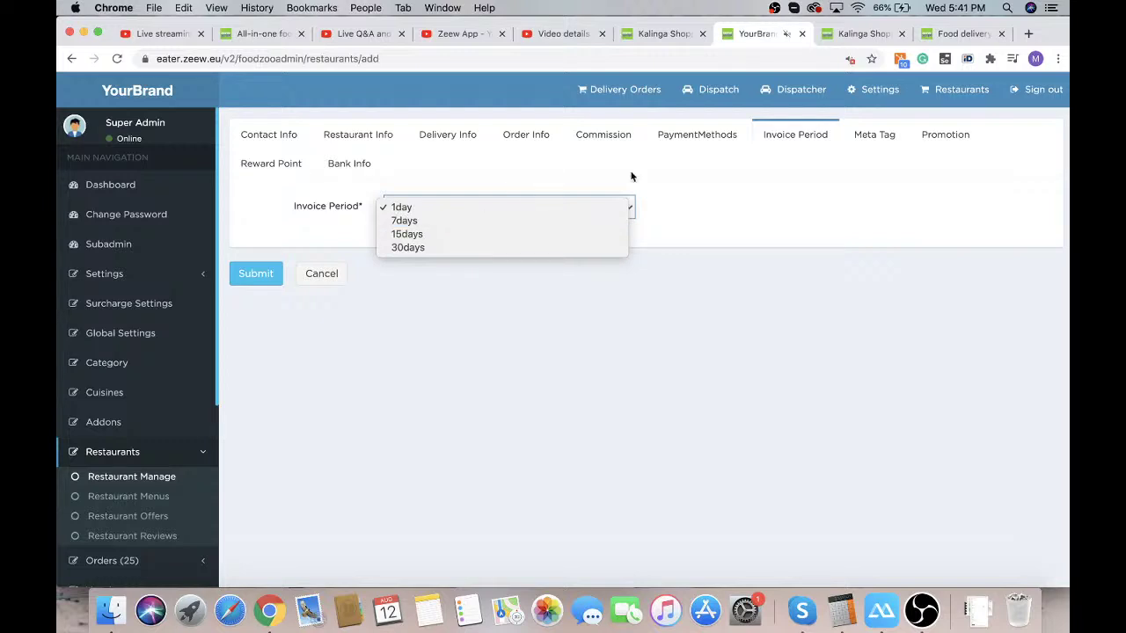
pyautogui.click(854, 135)
pyautogui.click(855, 135)
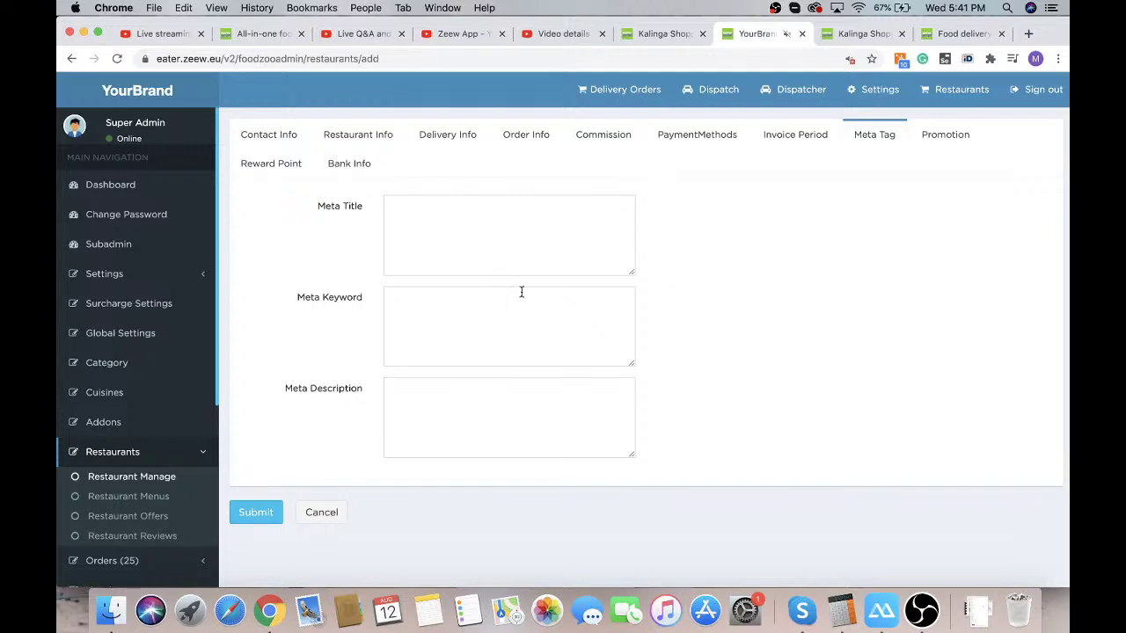
# Look over the Promotion image section, then show Reward Point, which is set to No
pyautogui.click(947, 139)
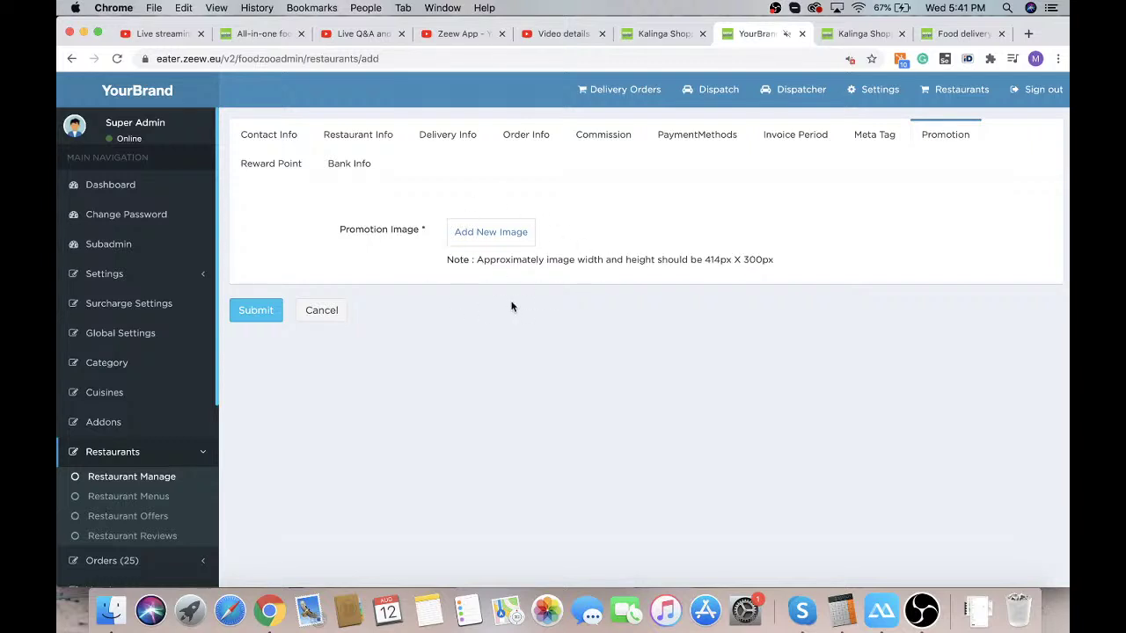
pyautogui.click(281, 165)
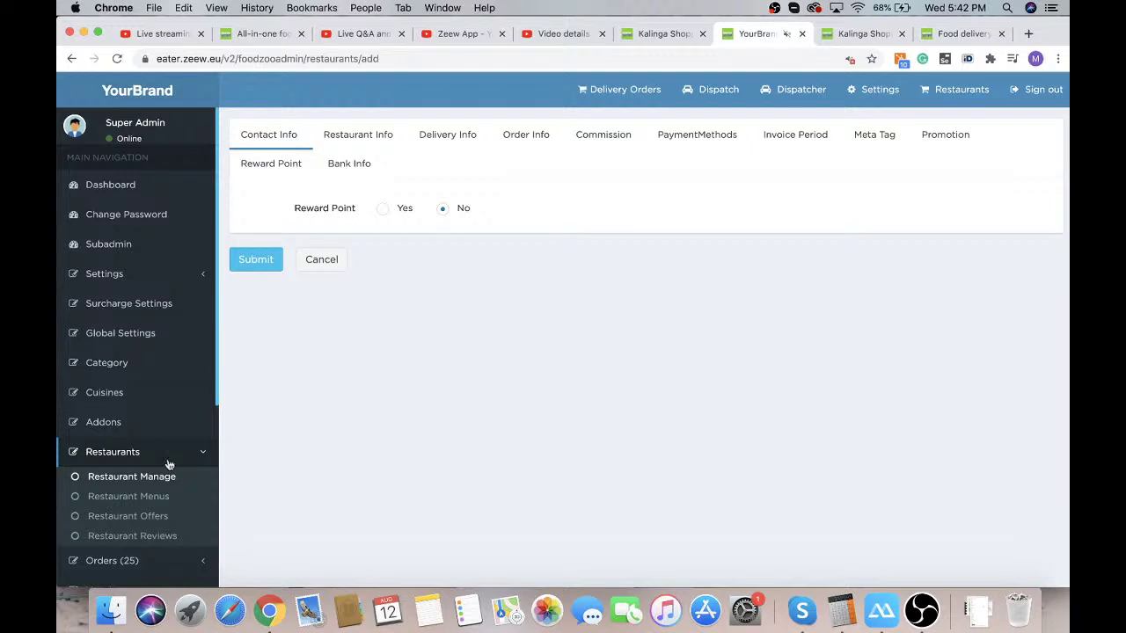
# Open the admin Rewards page in a new browser tab
pyautogui.scroll(-6, 167, 464)
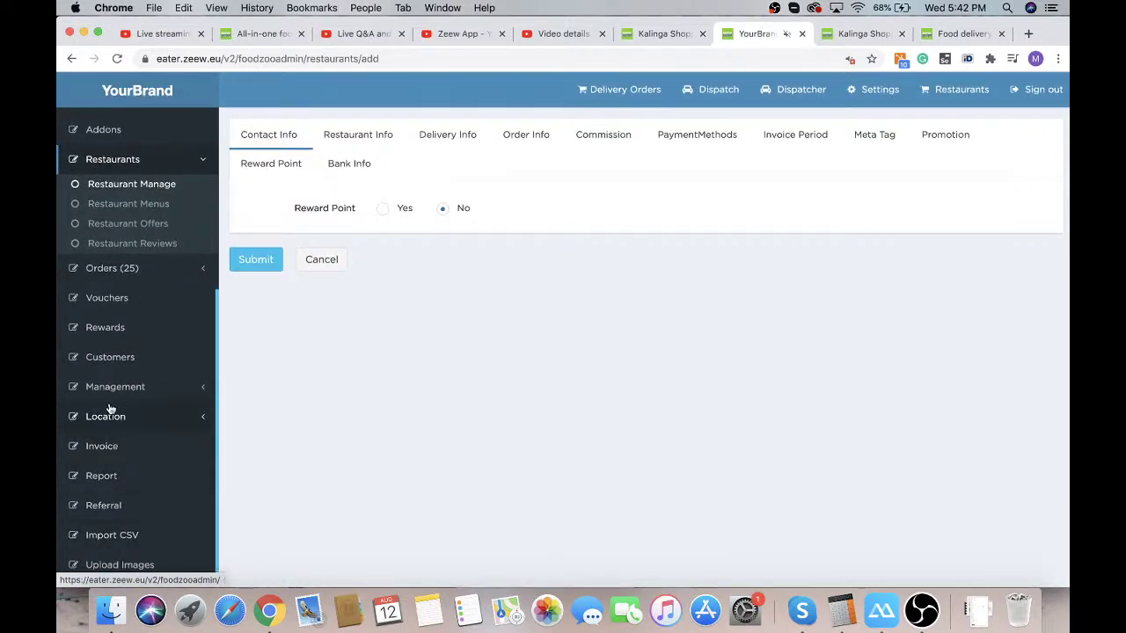
pyautogui.rightClick(108, 326)
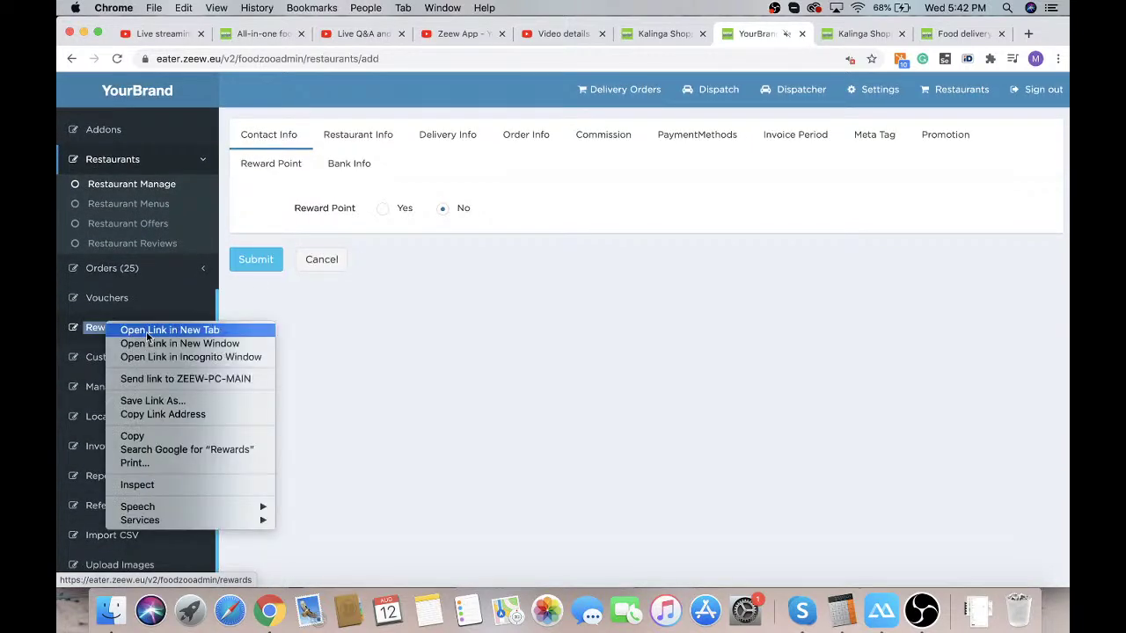
pyautogui.click(147, 330)
pyautogui.click(786, 37)
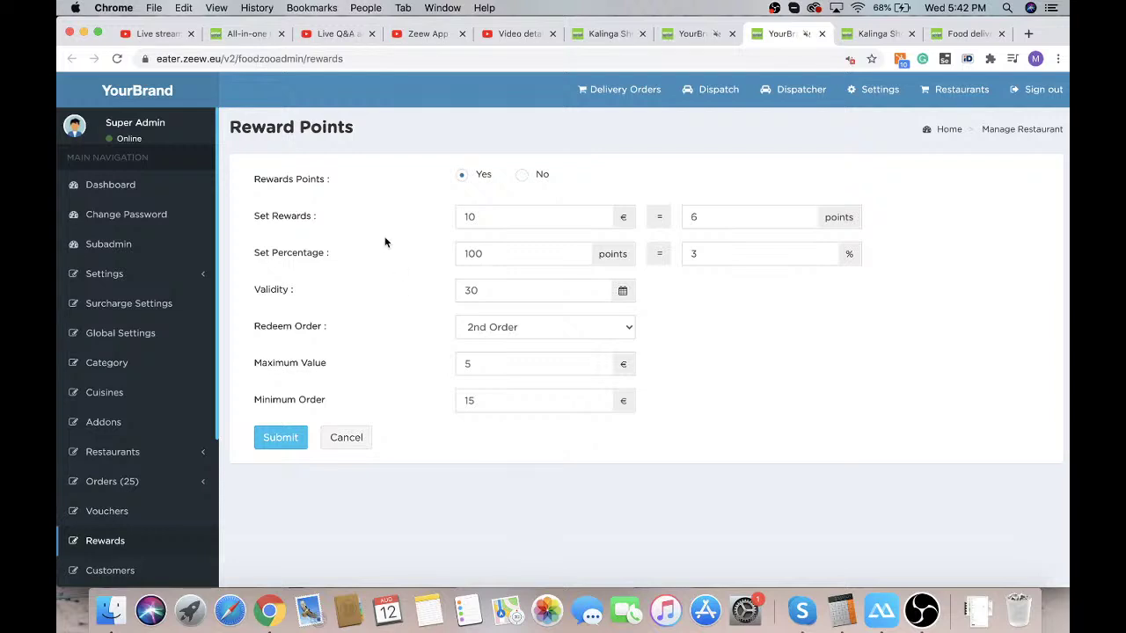
# Review the reward rules unchanged: rewards Yes, 2nd Order redemption, maximum value
pyautogui.click(521, 176)
pyautogui.click(461, 177)
pyautogui.doubleClick(467, 252)
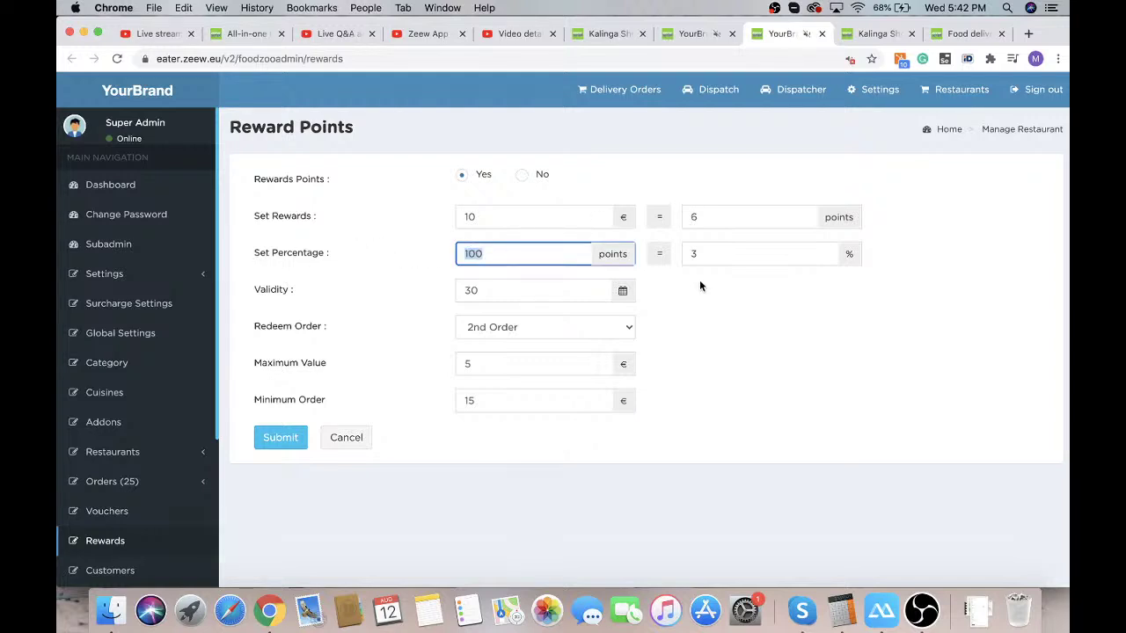
pyautogui.doubleClick(693, 254)
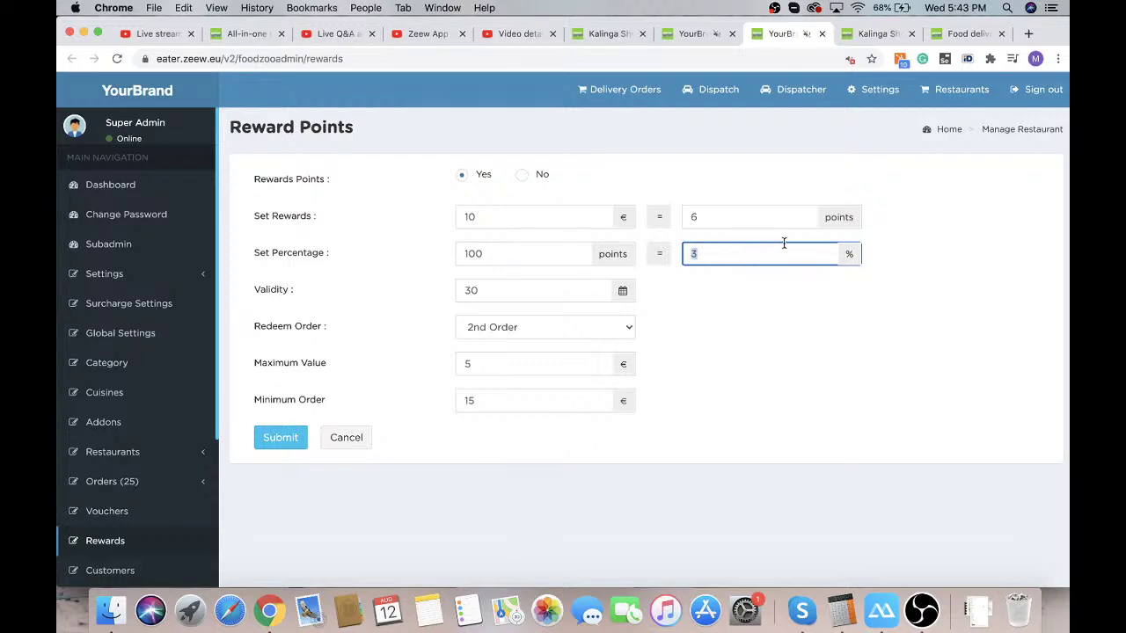
pyautogui.click(526, 290)
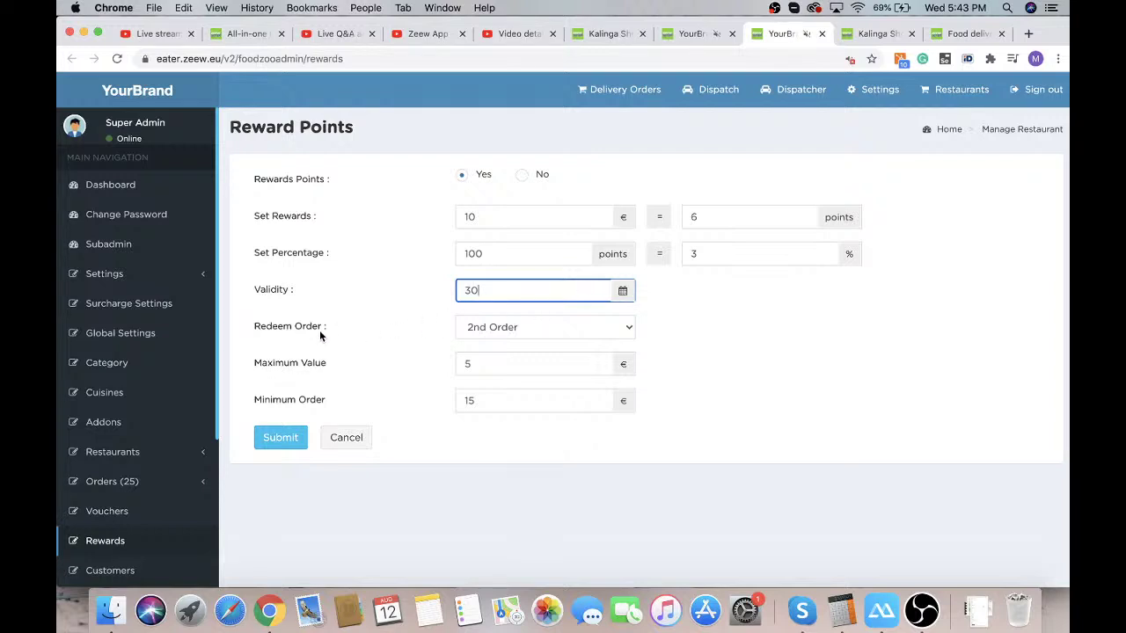
pyautogui.click(491, 331)
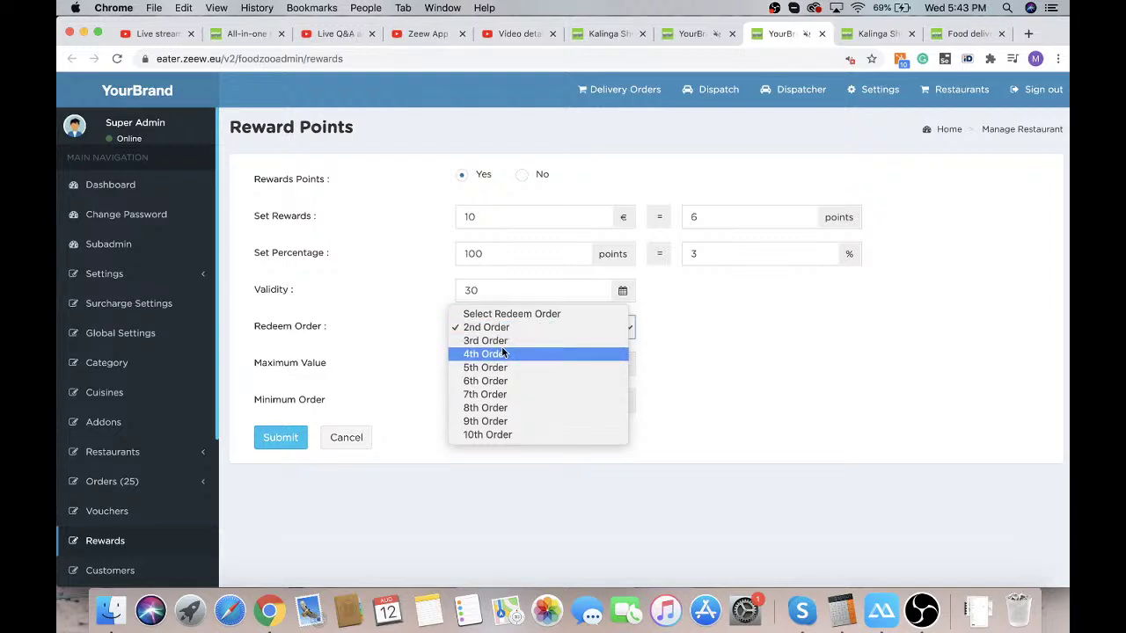
pyautogui.click(409, 338)
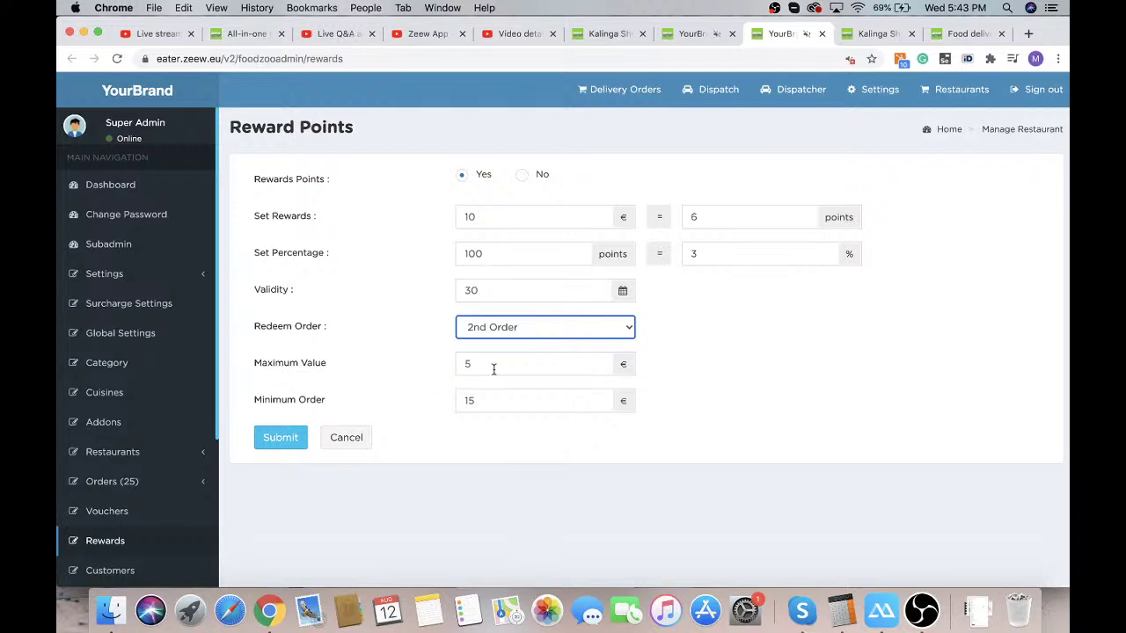
pyautogui.doubleClick(493, 367)
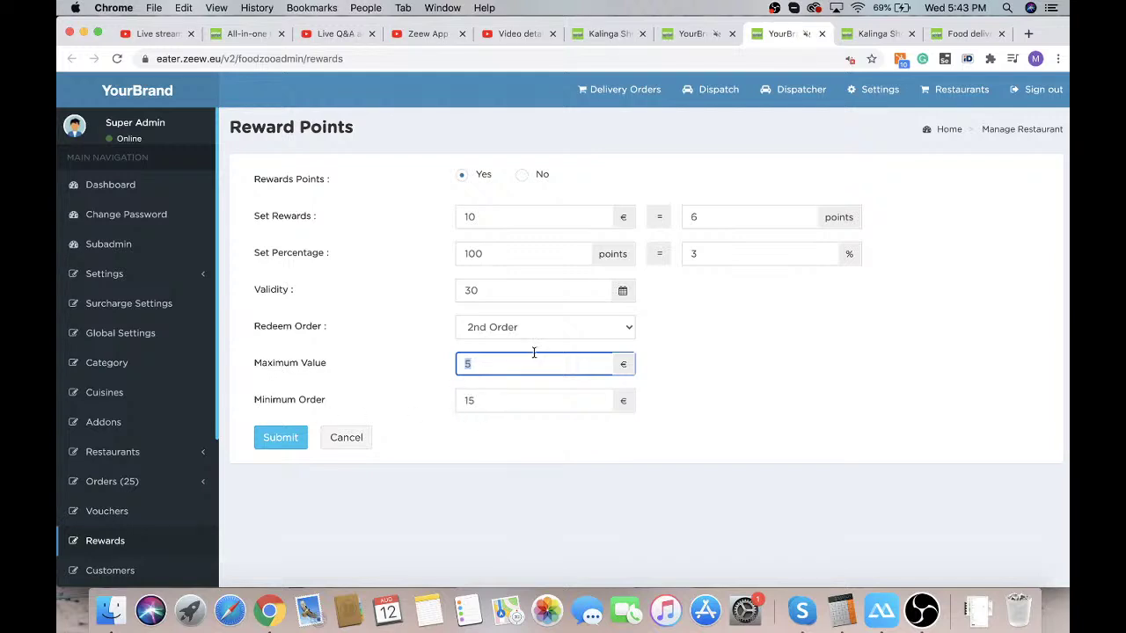
# Autofill the new restaurant's bank name, account number and swift code under Bank Info
pyautogui.click(671, 33)
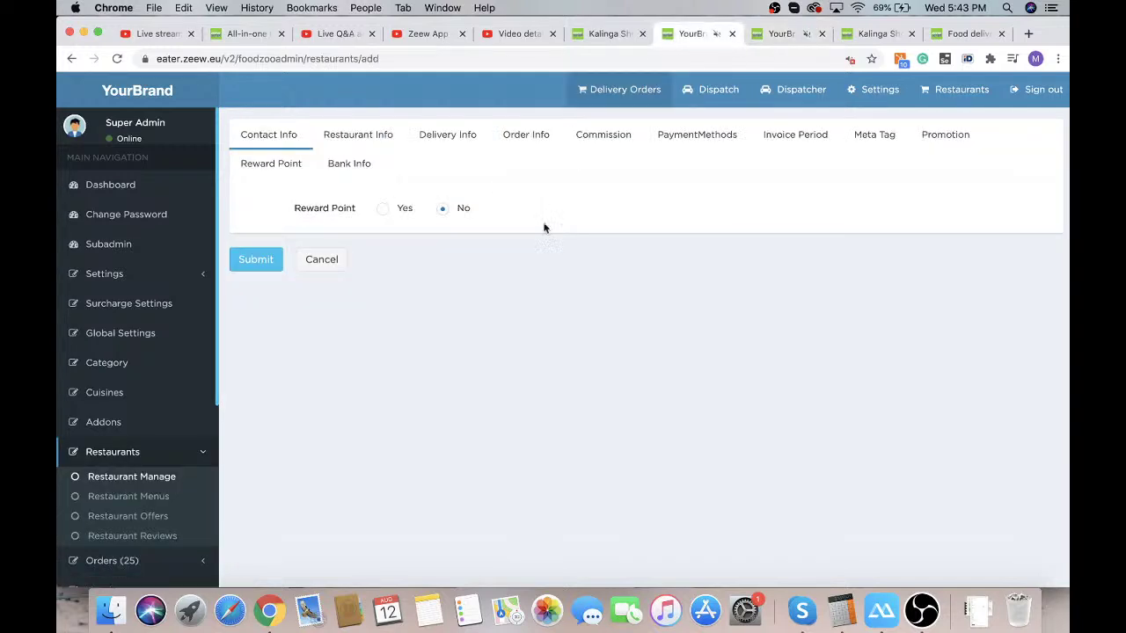
pyautogui.click(332, 174)
pyautogui.click(409, 210)
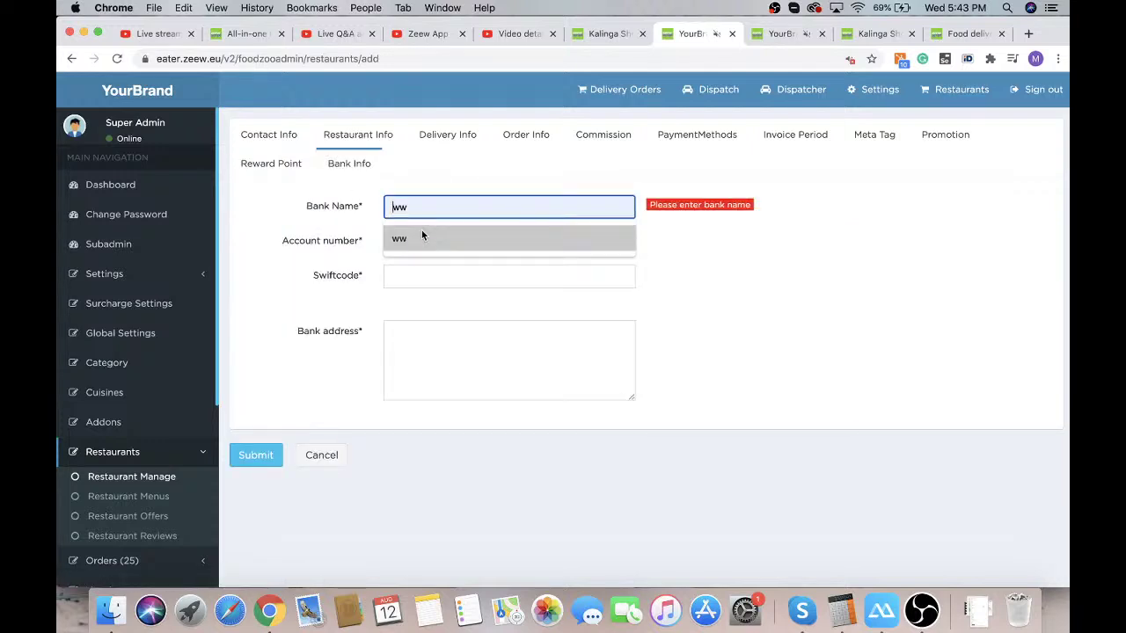
pyautogui.click(421, 238)
pyautogui.click(414, 241)
pyautogui.click(415, 271)
pyautogui.click(414, 272)
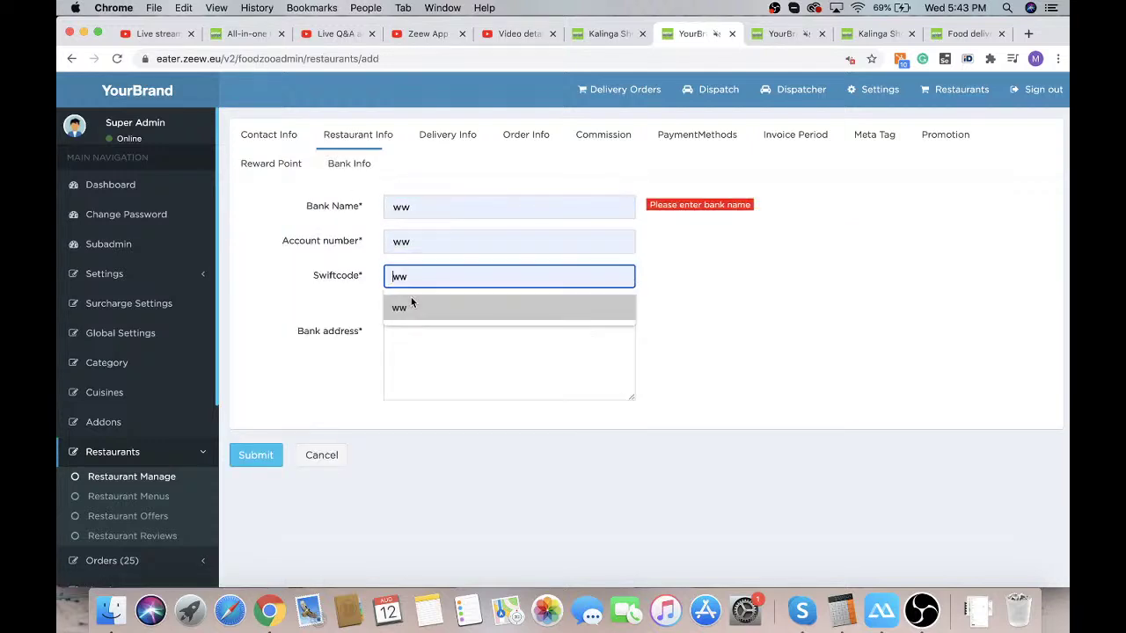
pyautogui.click(411, 306)
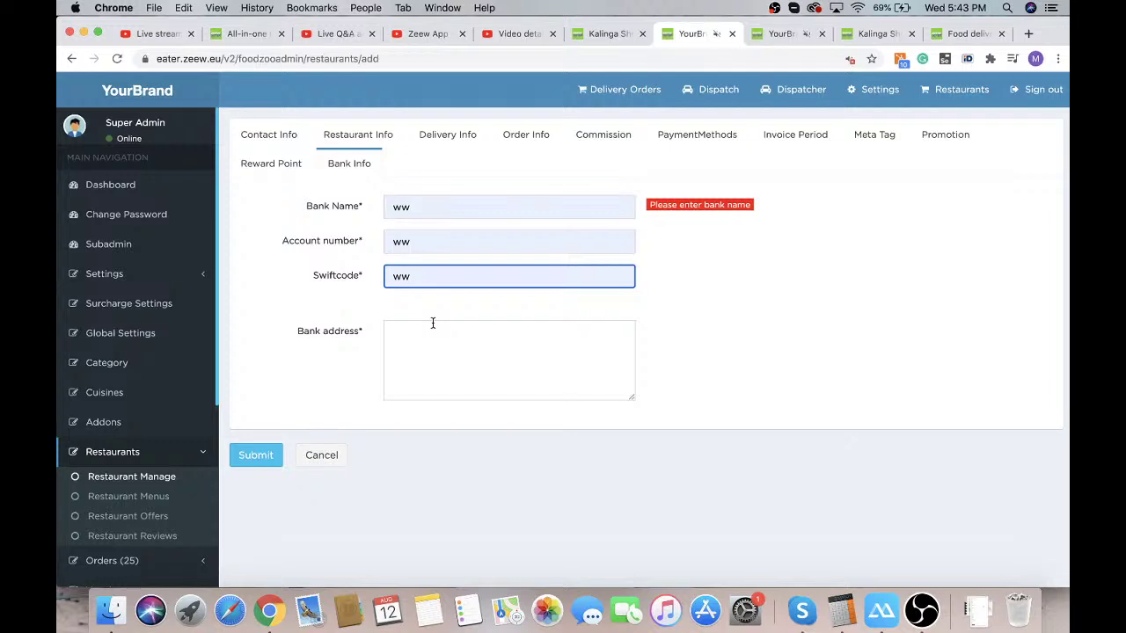
# Fill in the saved bank address and submit the new restaurant
pyautogui.click(432, 323)
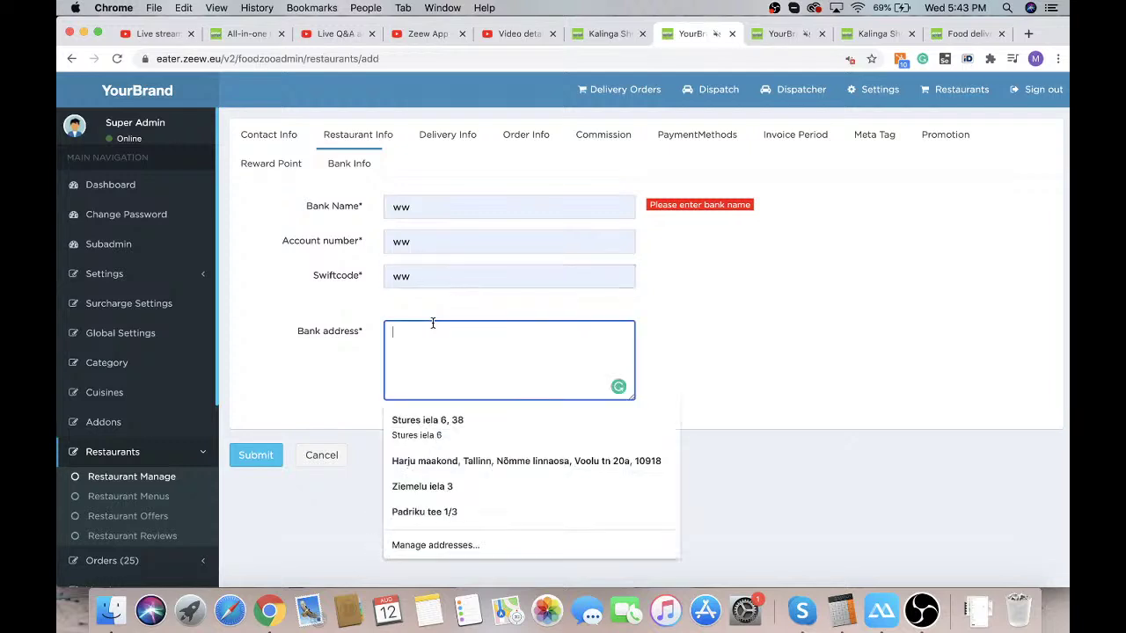
pyautogui.click(466, 460)
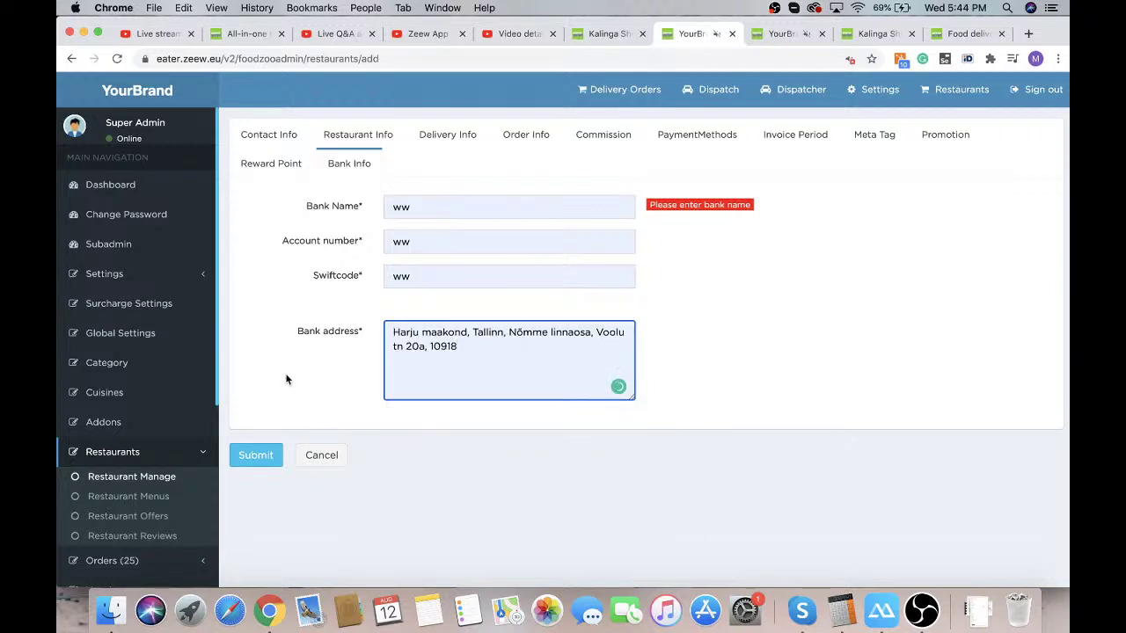
pyautogui.click(257, 456)
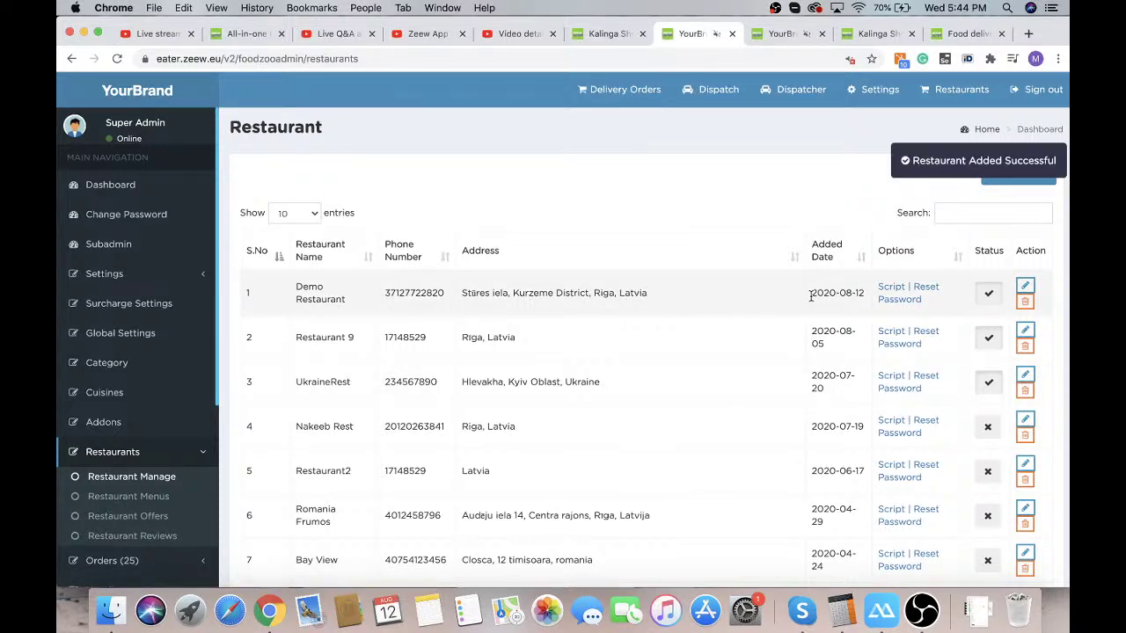
# Review Demo Restaurant's plugin script embedding resId 'demo-restaurant' via widget.js, then close it
pyautogui.click(890, 290)
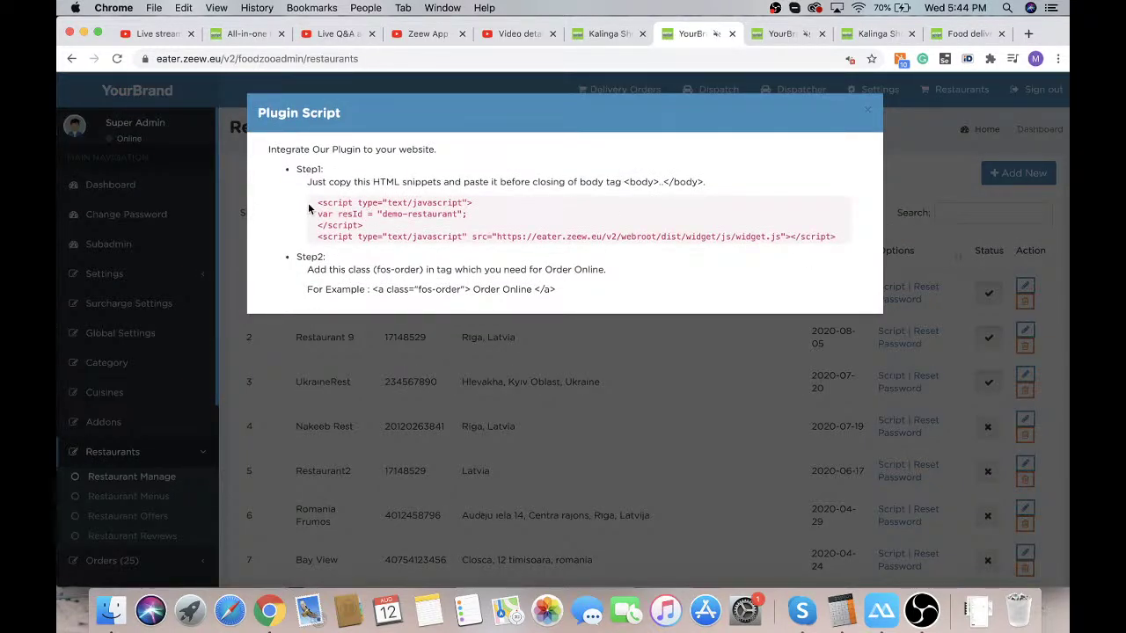
pyautogui.moveTo(310, 202); pyautogui.dragTo(449, 236)
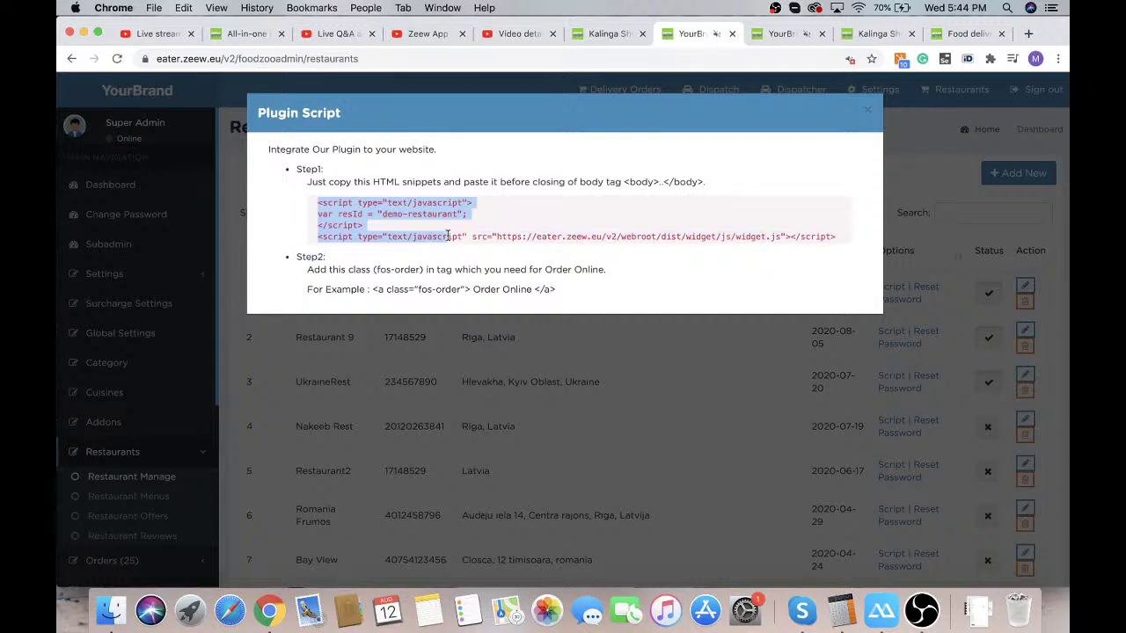
pyautogui.tripleClick(448, 236)
pyautogui.click(448, 236)
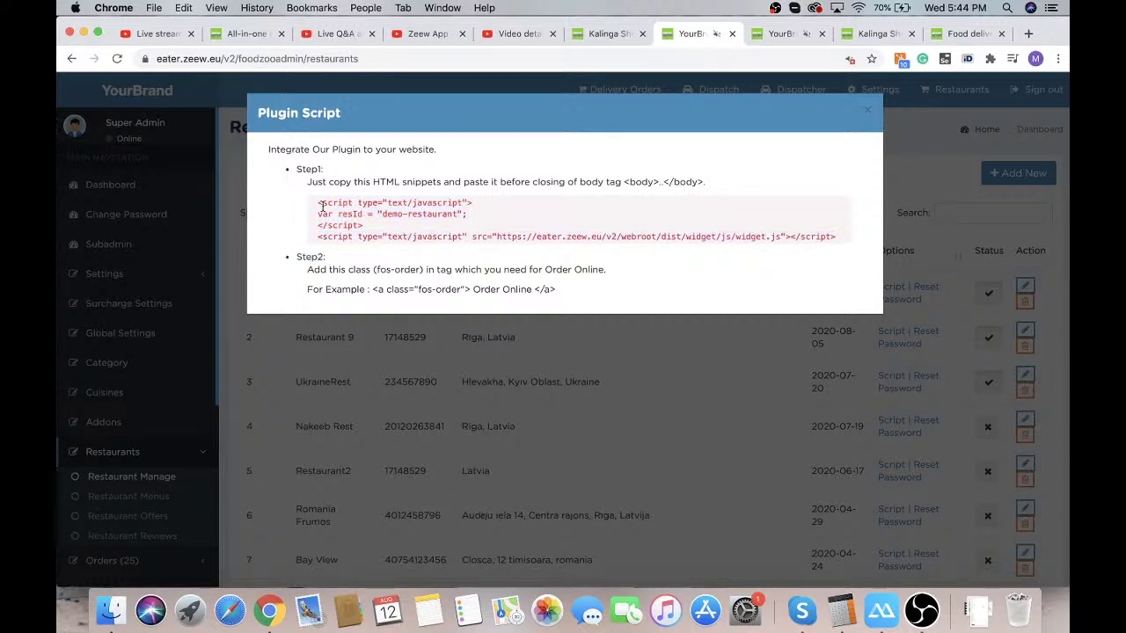
pyautogui.moveTo(318, 202); pyautogui.dragTo(414, 236)
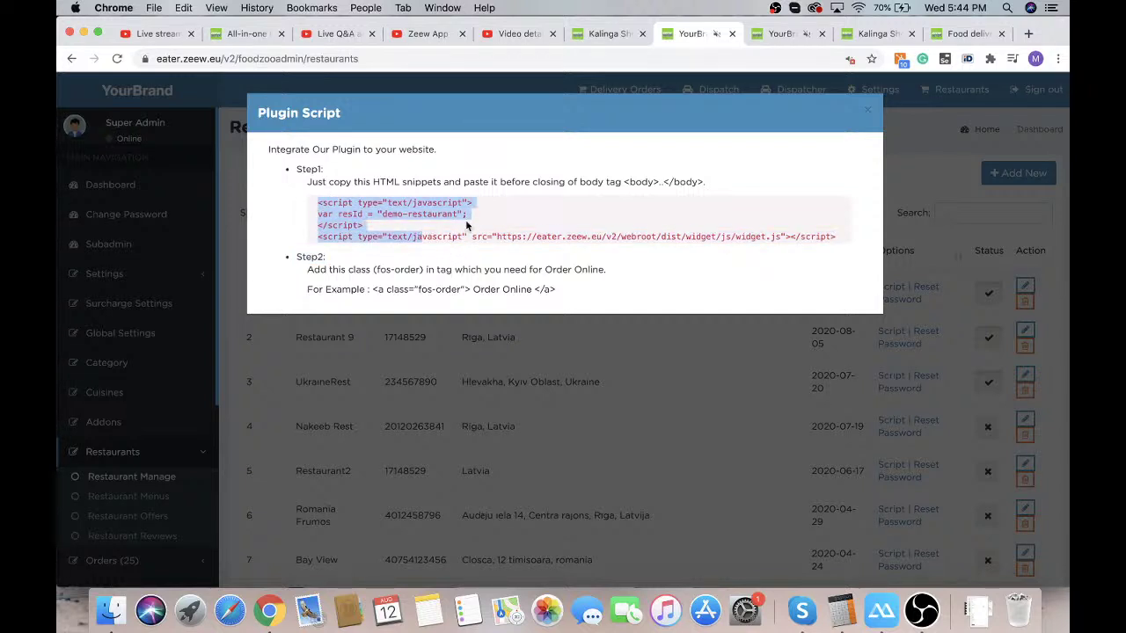
pyautogui.click(499, 219)
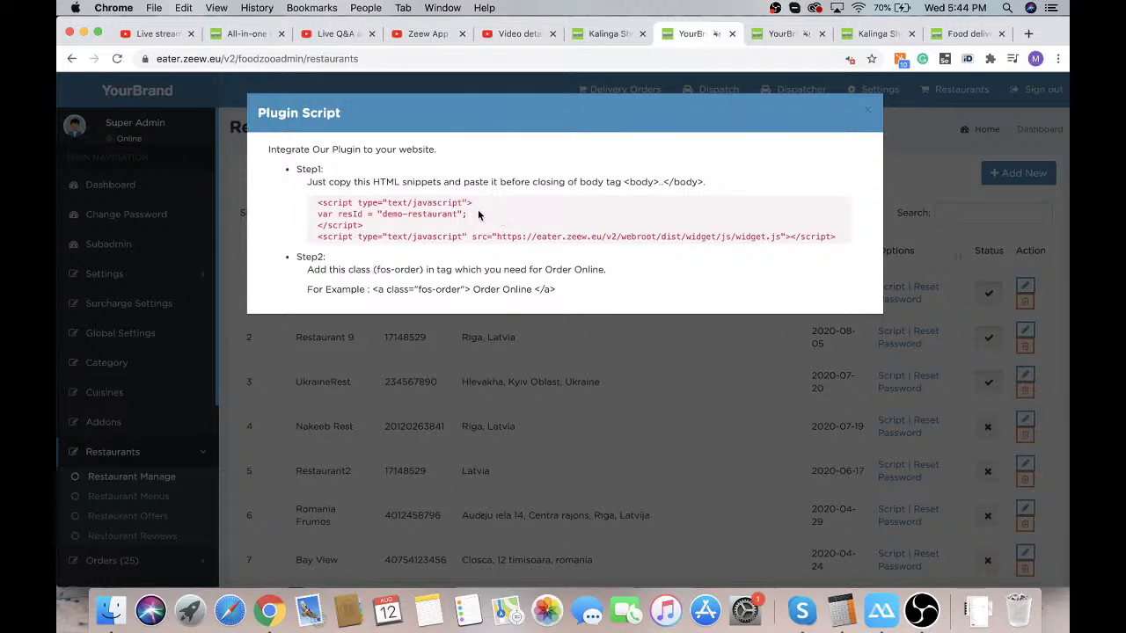
pyautogui.click(868, 111)
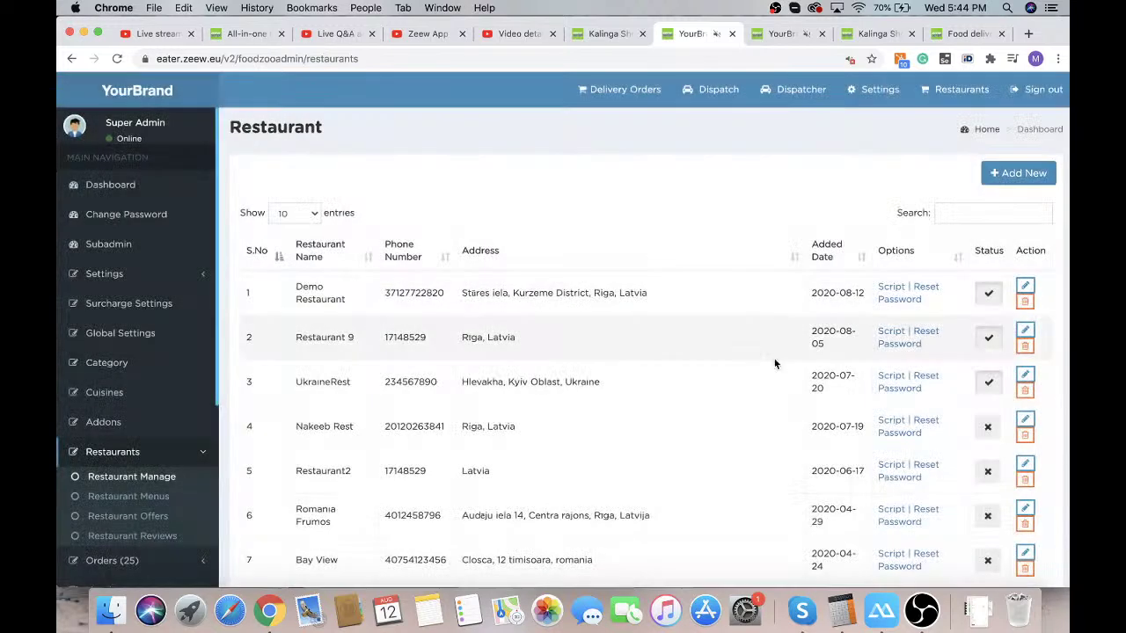
# Submit a new, confirmed login password for Demo Restaurant, then return to the Reward Points tab
pyautogui.click(909, 299)
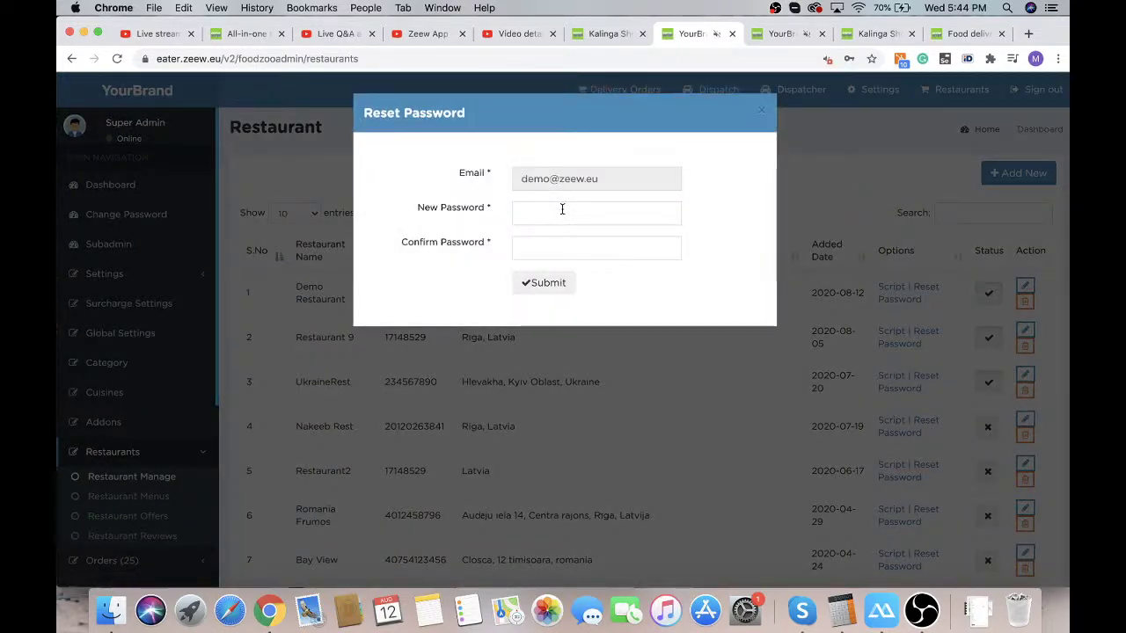
pyautogui.click(539, 208)
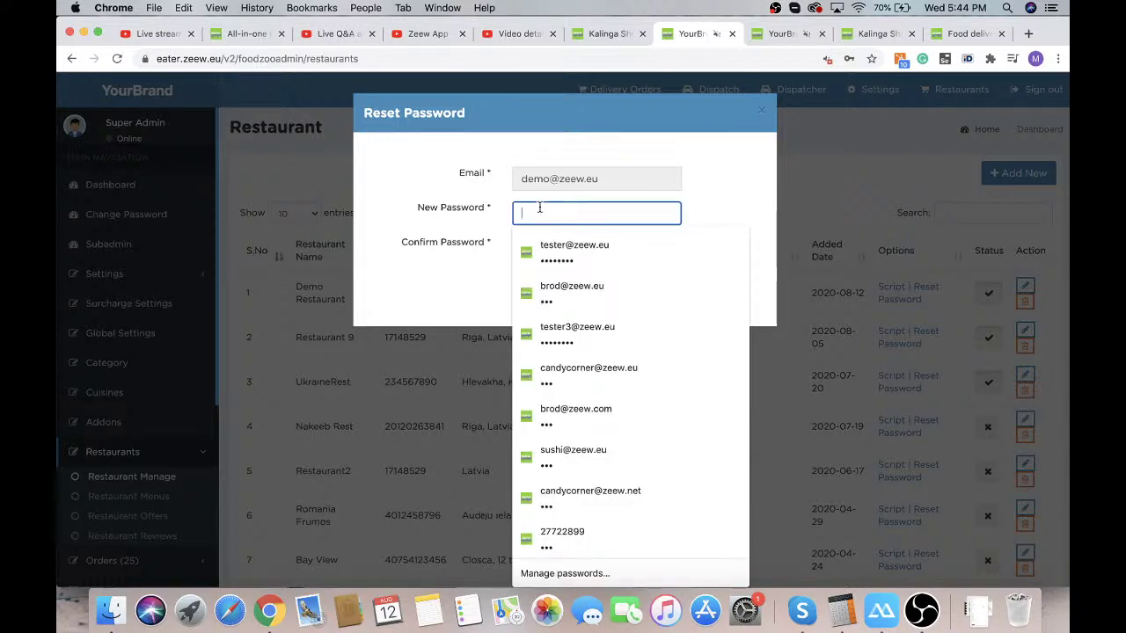
pyautogui.write('123')
pyautogui.click(541, 247)
pyautogui.write('1')
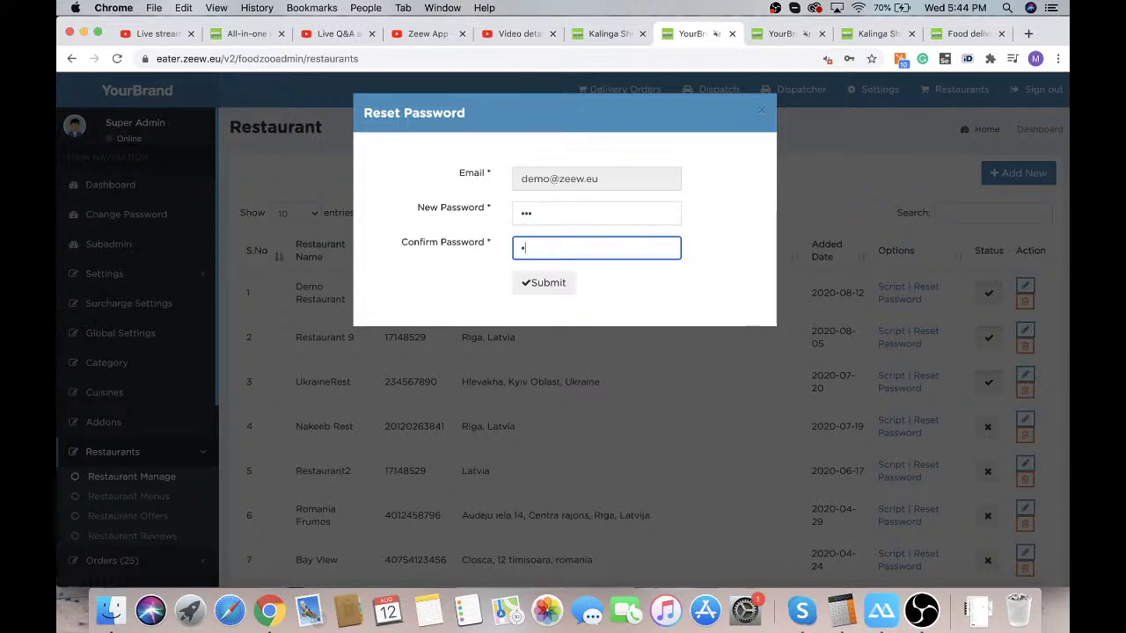
pyautogui.press('BackSpace')
pyautogui.write('123')
pyautogui.click(544, 281)
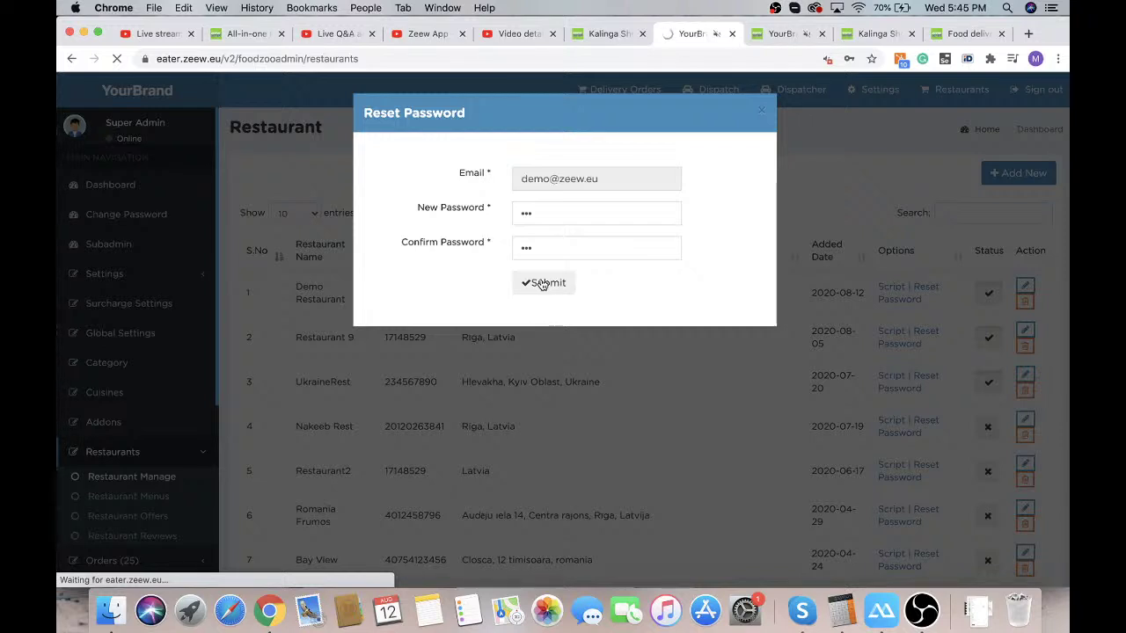
pyautogui.click(803, 37)
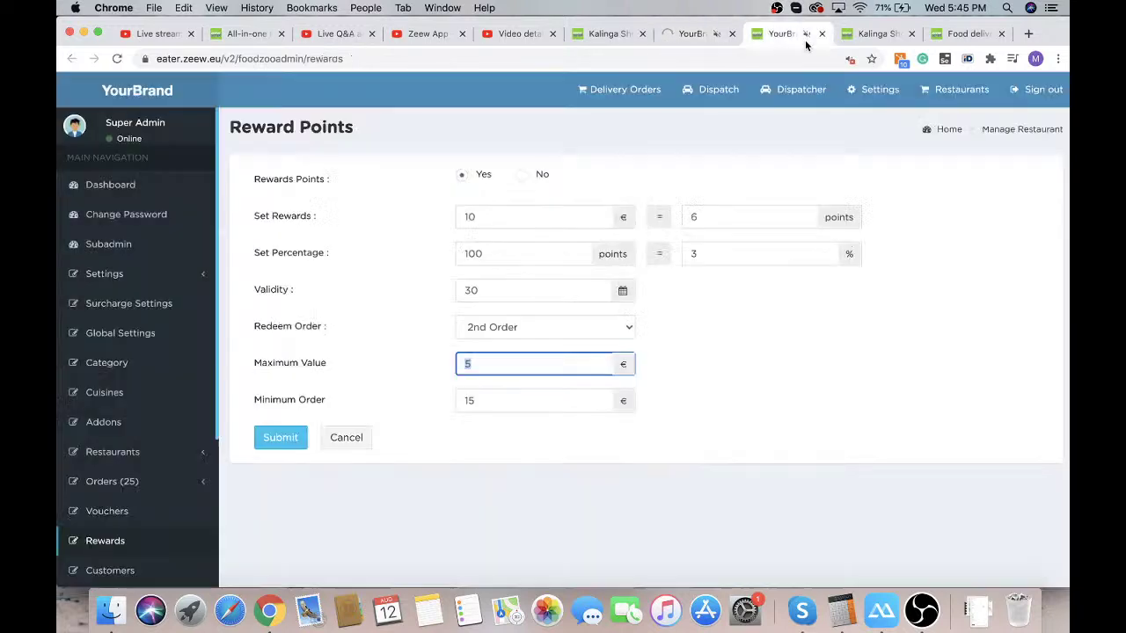
# Remove 'foodzooadmin/rewards' from the address to load the customer site eater.zeew.eu/v2/
pyautogui.click(238, 58)
pyautogui.moveTo(238, 59); pyautogui.dragTo(344, 58)
pyautogui.press('BackSpace')
pyautogui.press('Return')
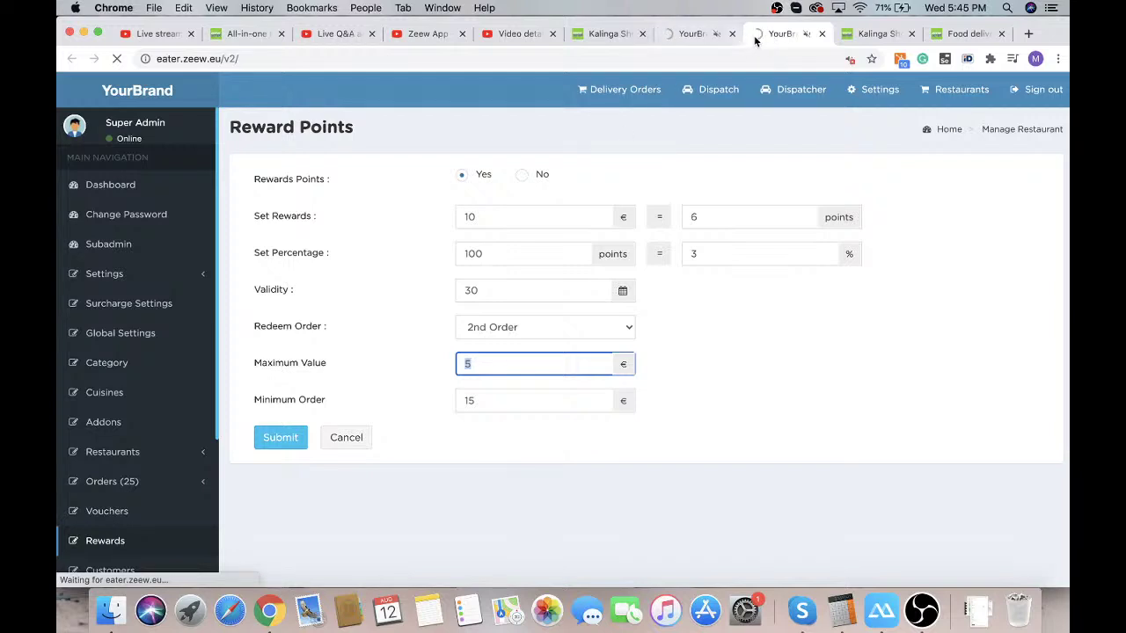
# Reload the restaurant listings page in the Kalinga tab and look over it
pyautogui.click(875, 34)
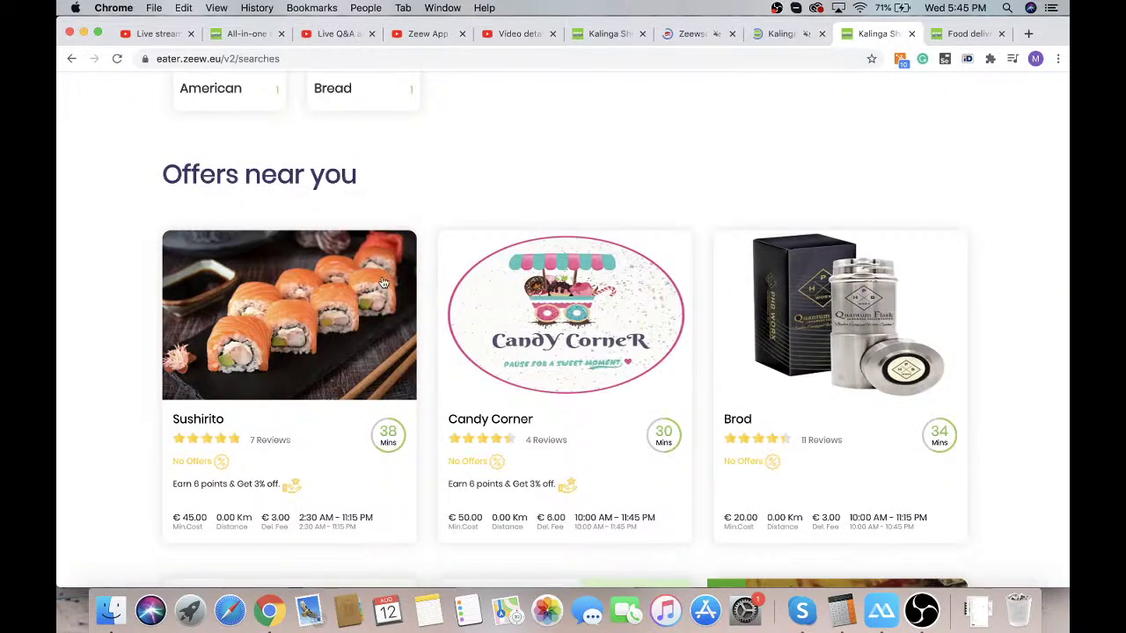
pyautogui.click(116, 59)
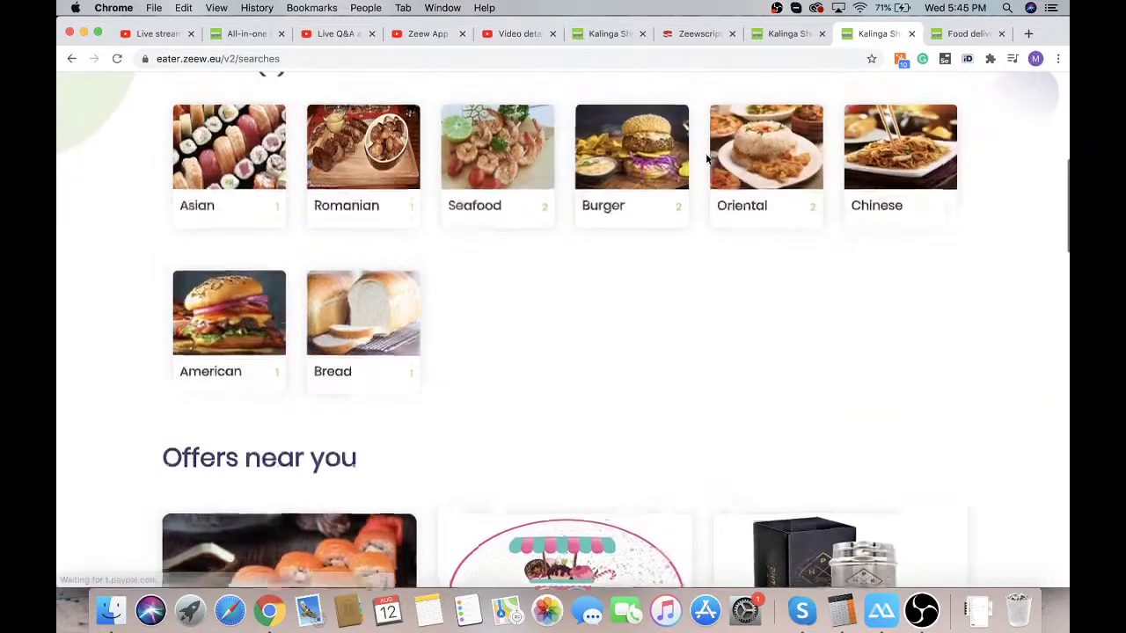
pyautogui.scroll(-15, 706, 159)
pyautogui.scroll(8, 706, 159)
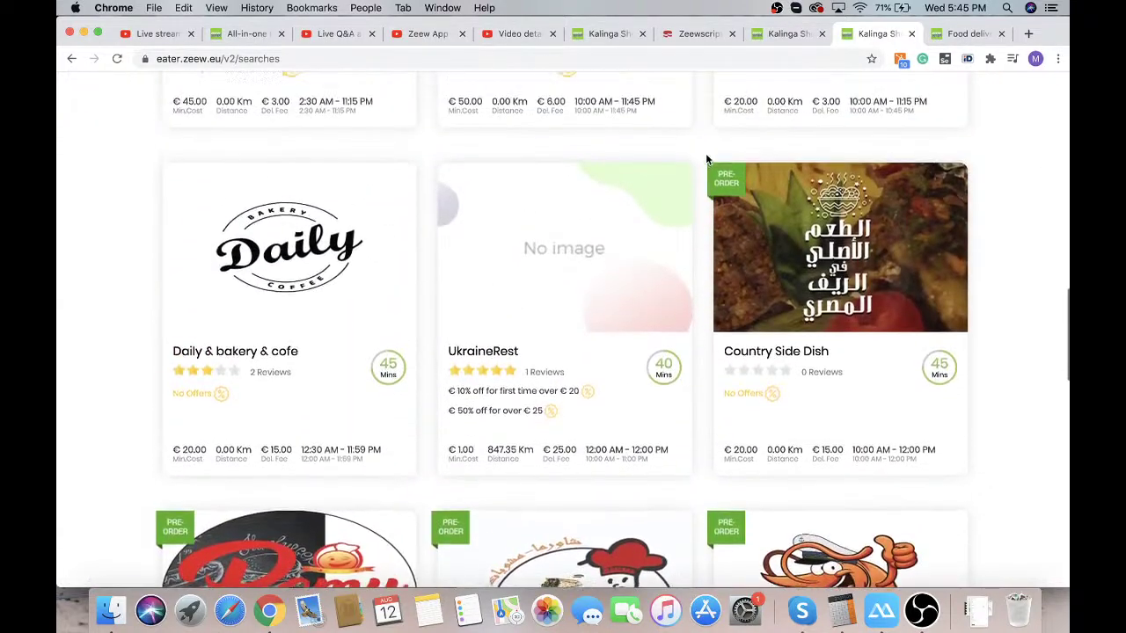
pyautogui.scroll(5, 706, 159)
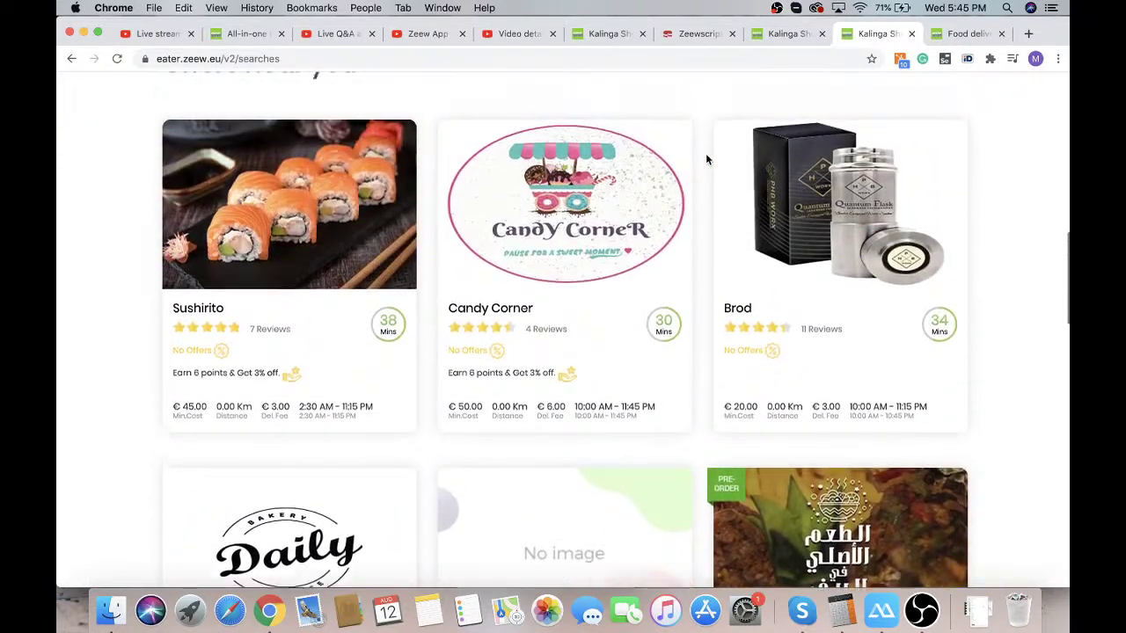
pyautogui.scroll(5, 705, 159)
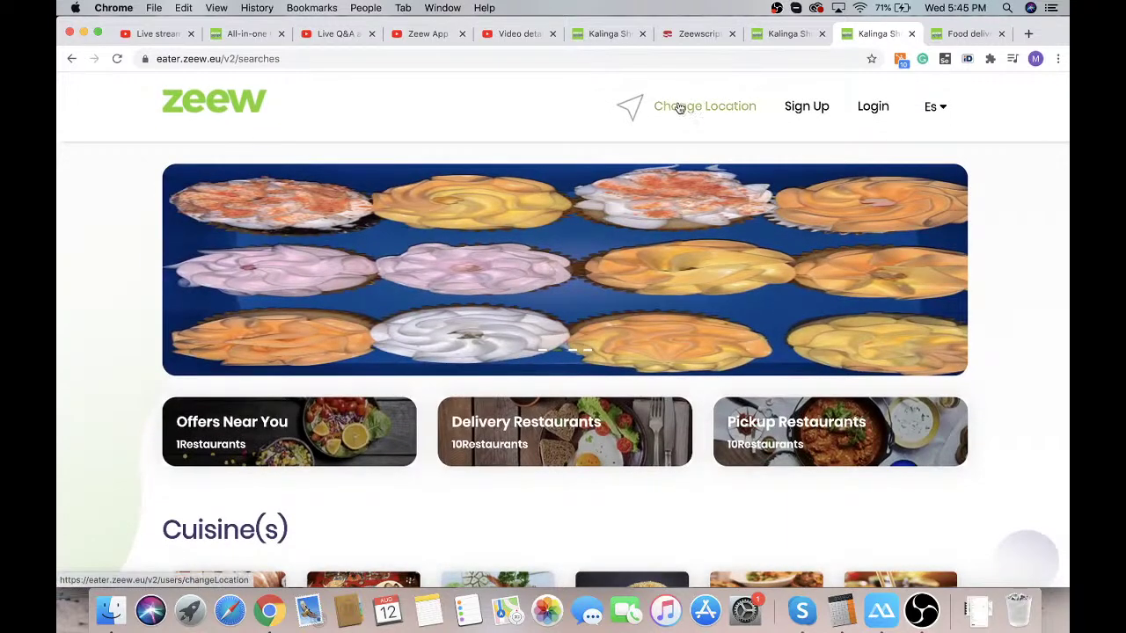
# Change the delivery location to Riga, Latvia and browse the nearby restaurant listings
pyautogui.click(661, 107)
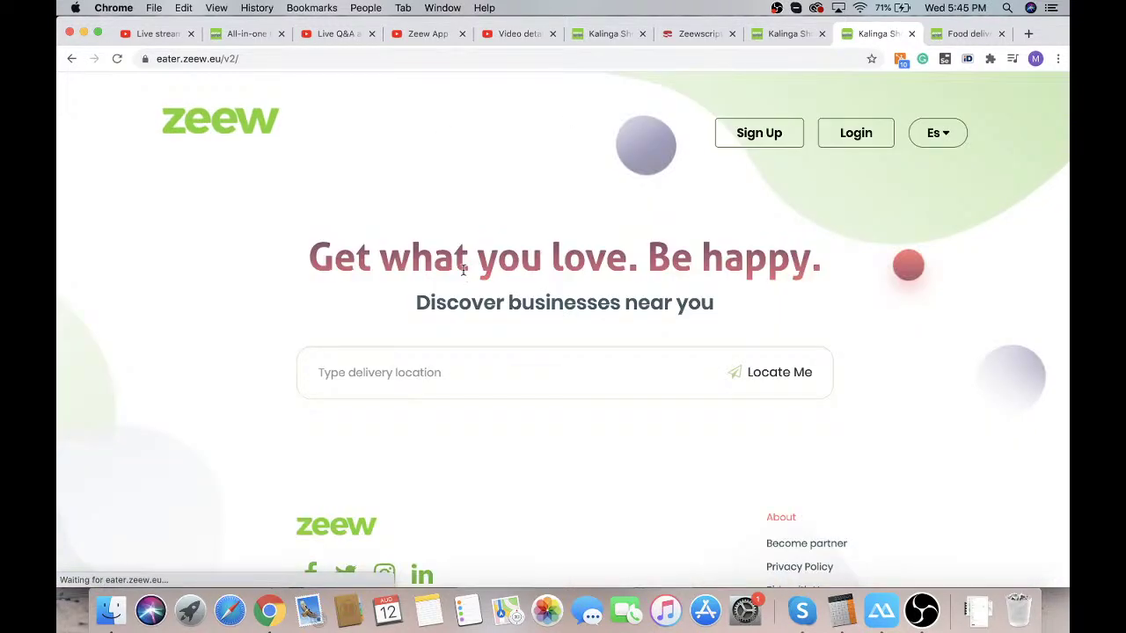
pyautogui.write('riga')
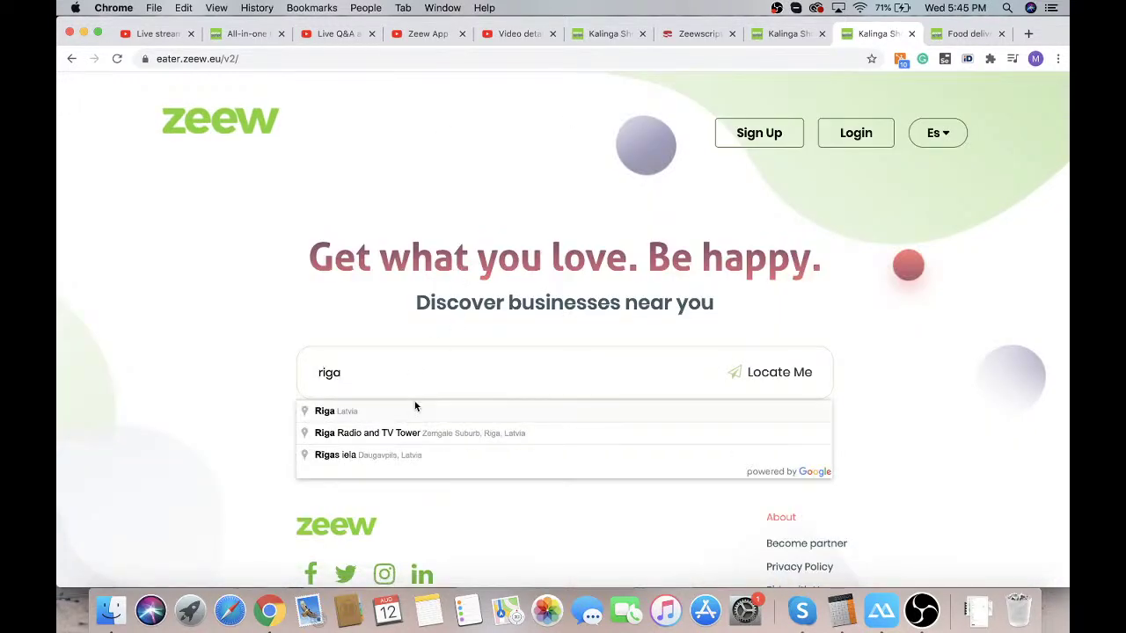
pyautogui.click(411, 410)
pyautogui.scroll(-10, 225, 357)
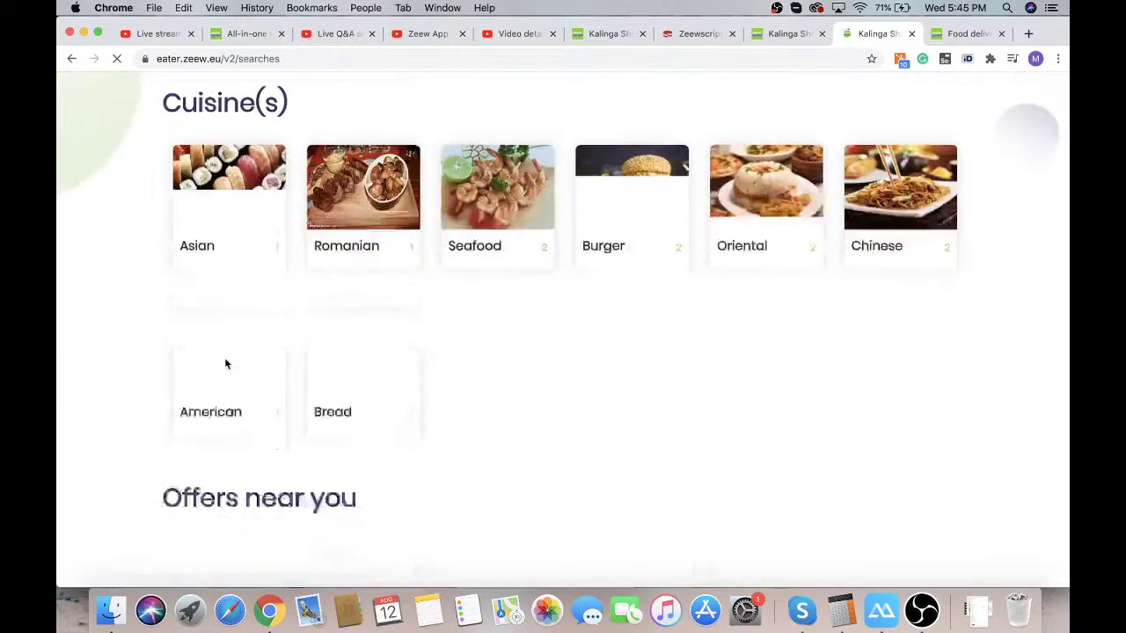
pyautogui.scroll(-10, 124, 347)
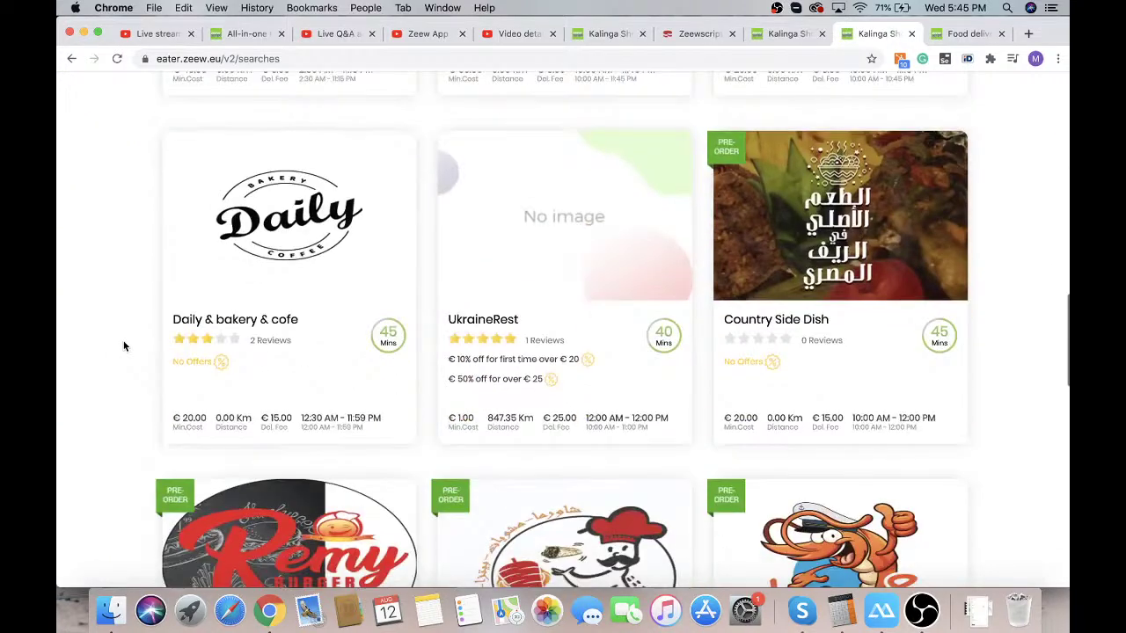
pyautogui.scroll(-5, 124, 346)
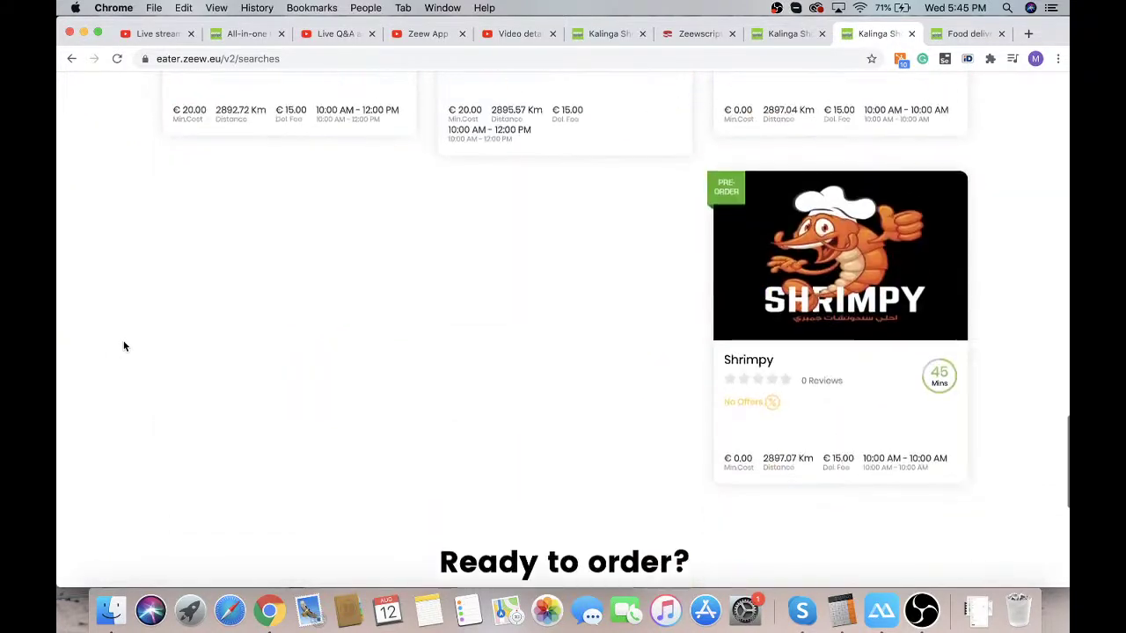
pyautogui.scroll(-4, 124, 346)
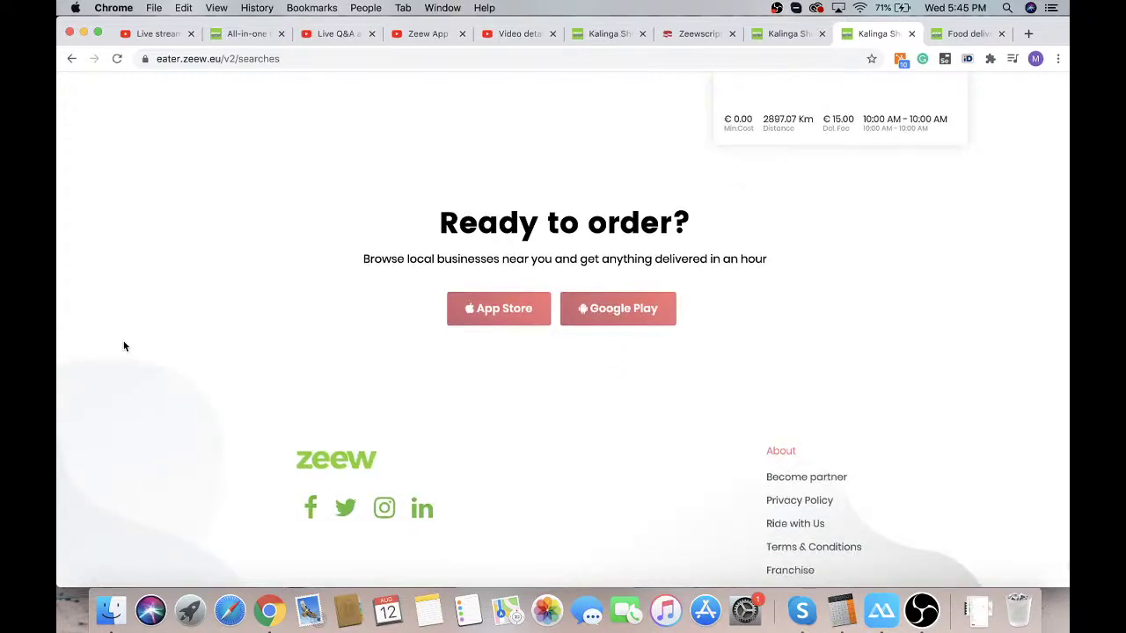
pyautogui.scroll(5, 124, 346)
pyautogui.scroll(6, 124, 346)
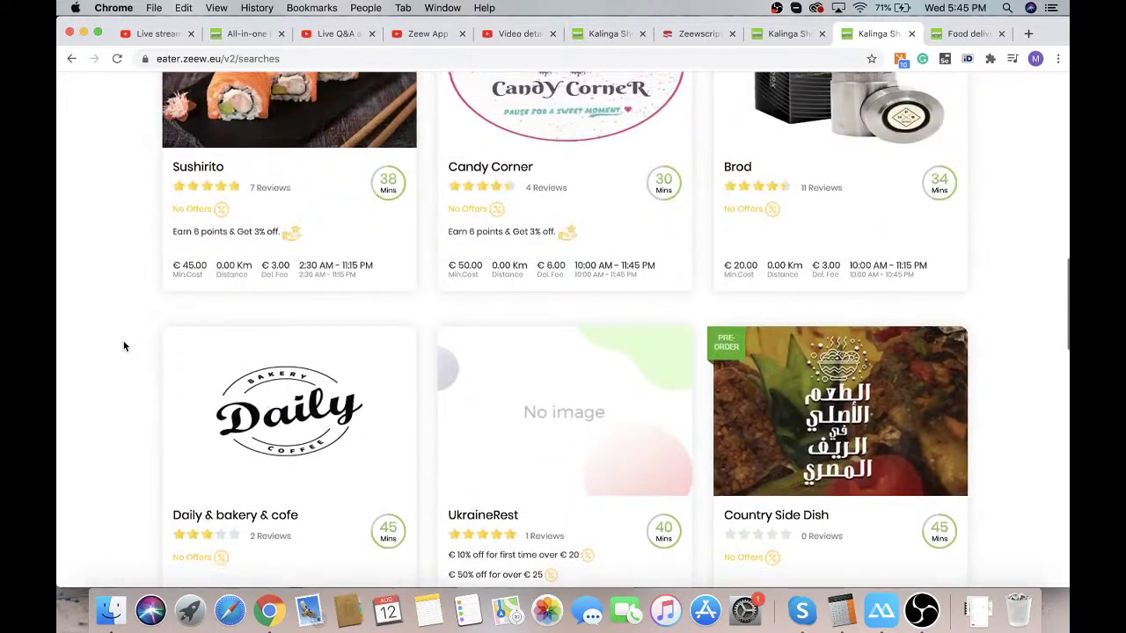
pyautogui.scroll(5, 124, 346)
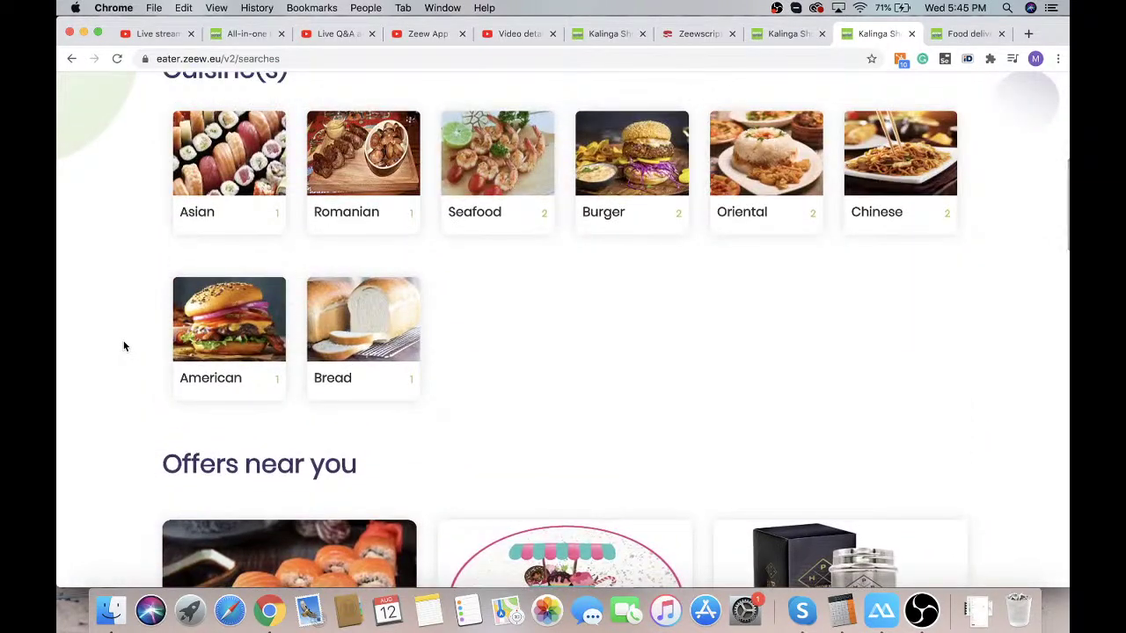
pyautogui.scroll(-1, 124, 346)
pyautogui.scroll(-6, 123, 346)
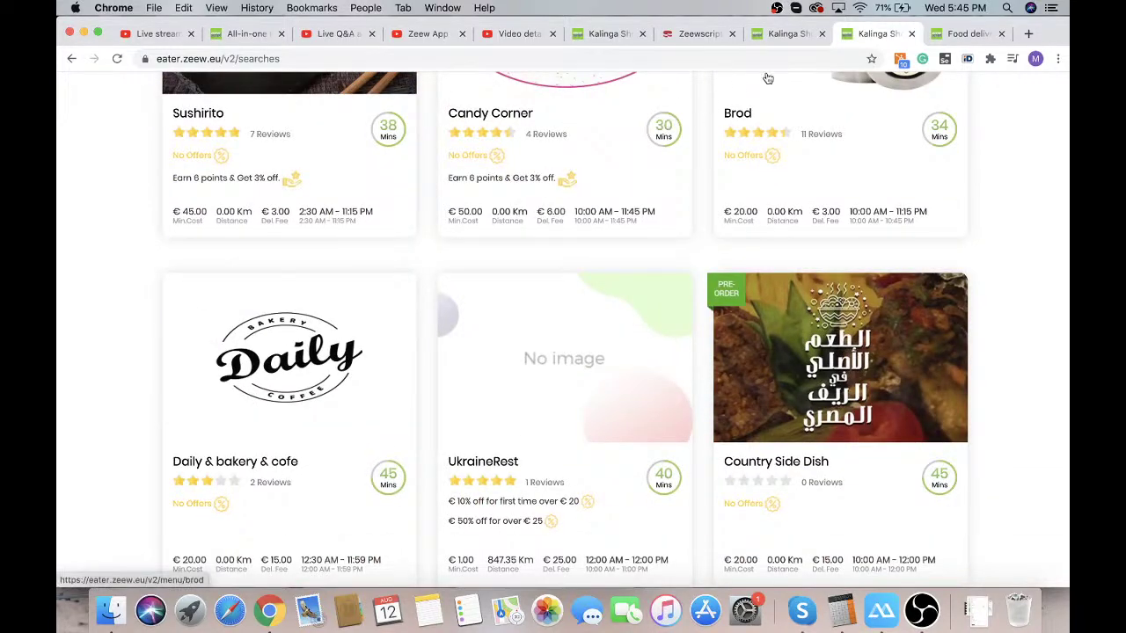
pyautogui.scroll(6, 575, 293)
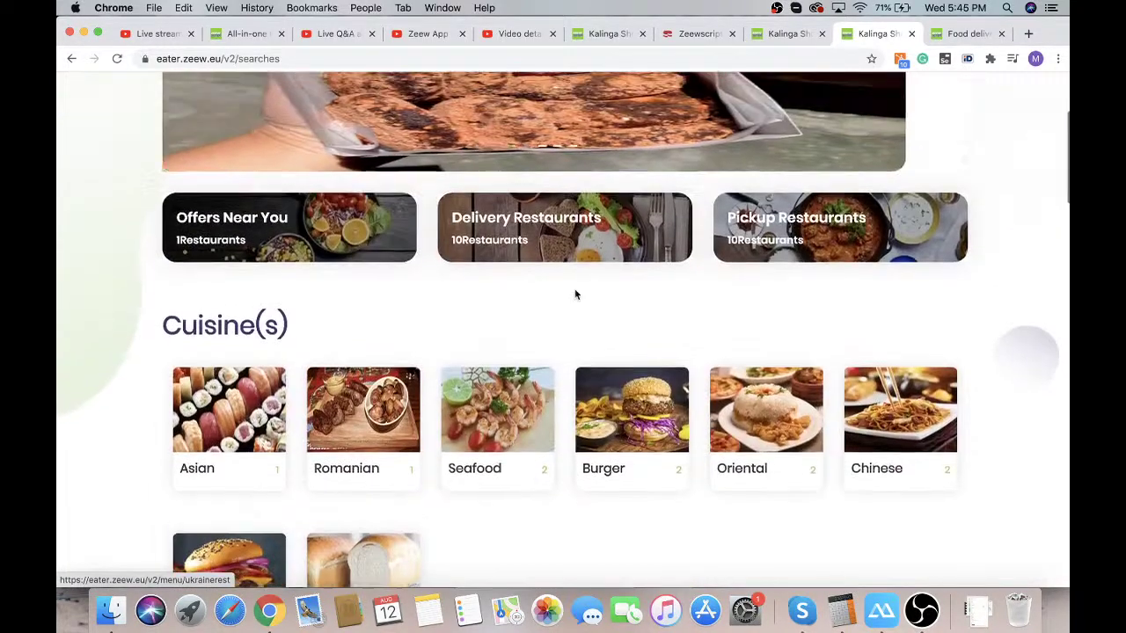
# Close the tab showing the 404 page and return to the restaurant search results
pyautogui.click(710, 37)
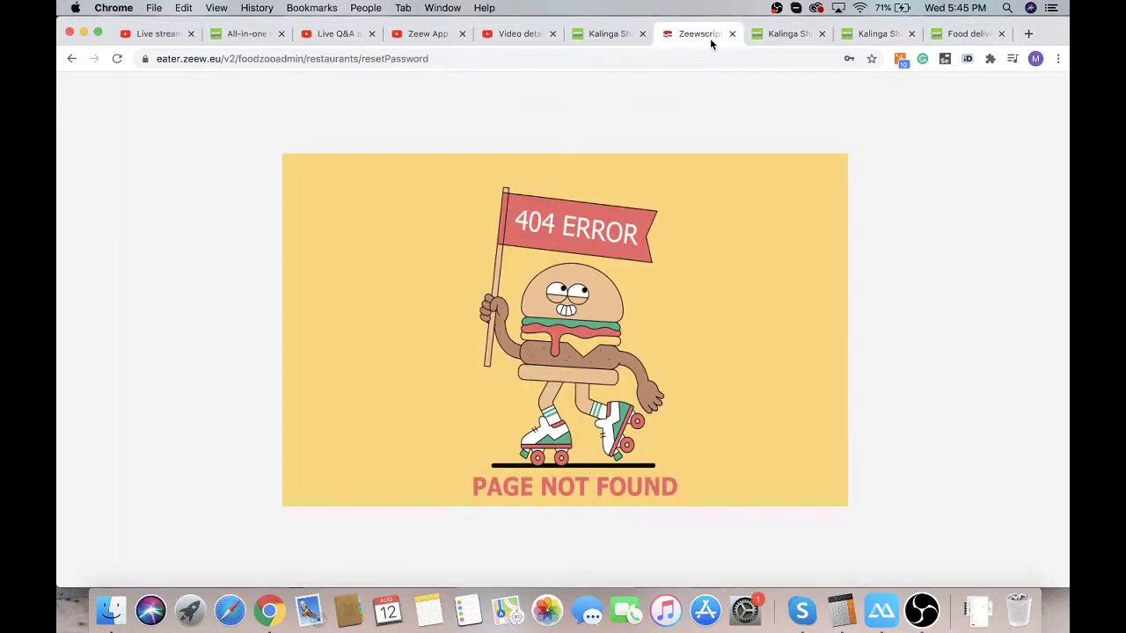
pyautogui.click(731, 34)
pyautogui.click(599, 35)
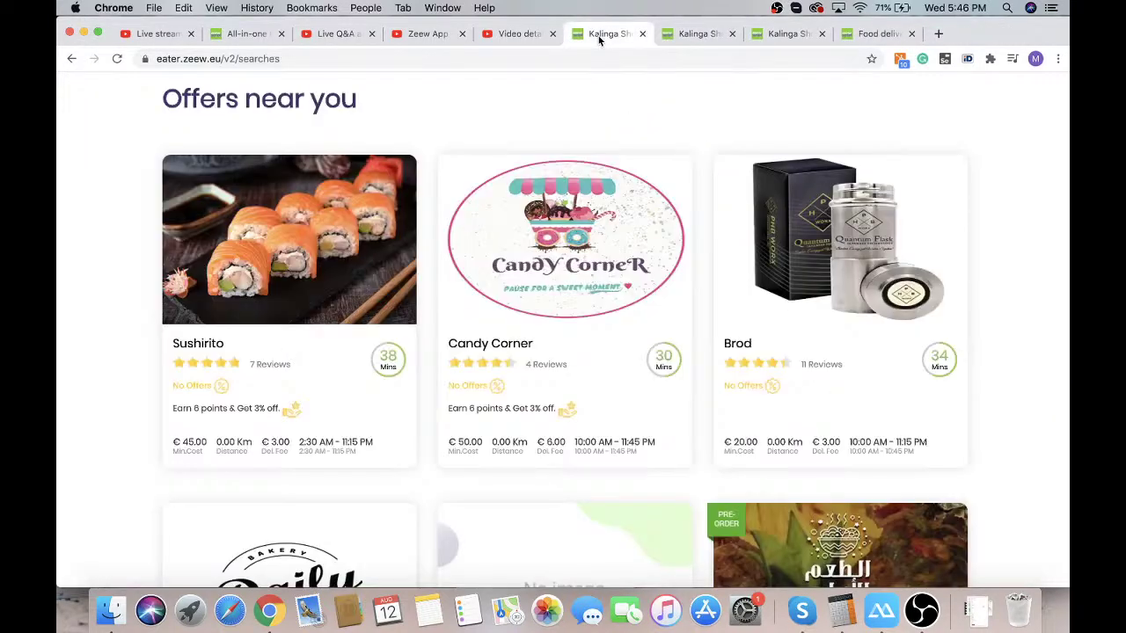
pyautogui.click(683, 36)
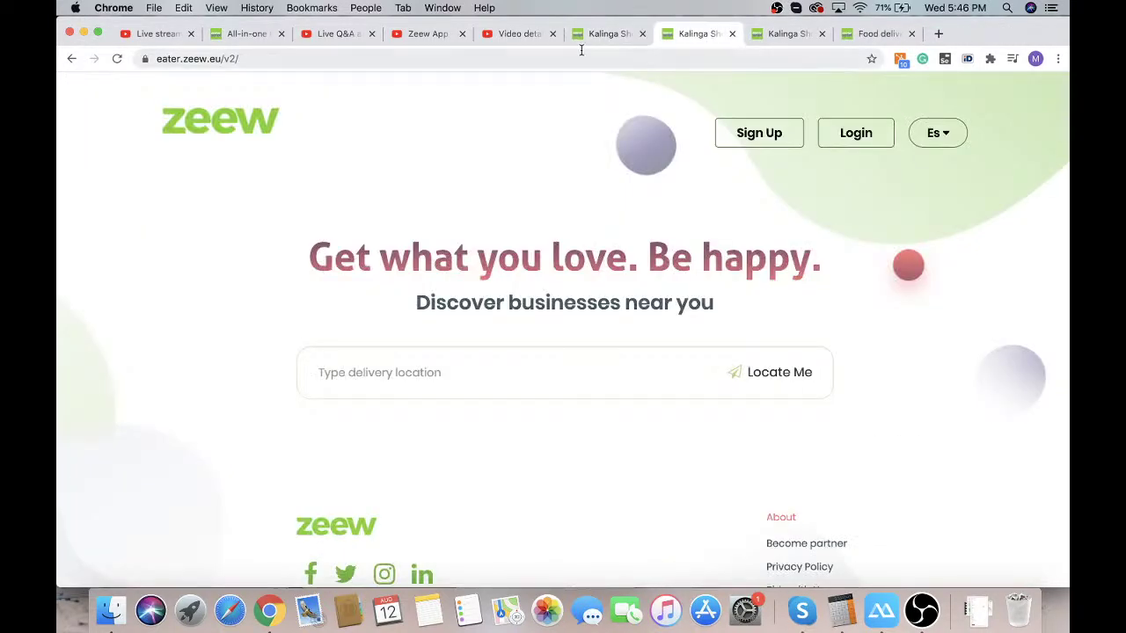
pyautogui.click(772, 37)
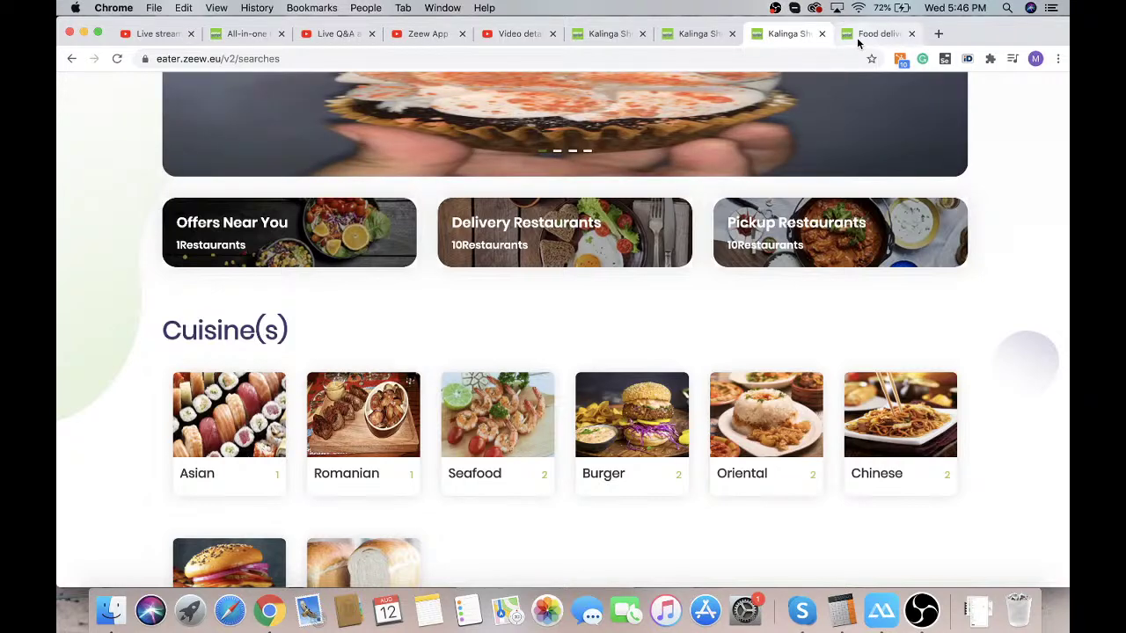
# Load the YourBrand admin panel from the address suggestions and open Restaurants > Restaurant Menus
pyautogui.click(855, 37)
pyautogui.click(787, 35)
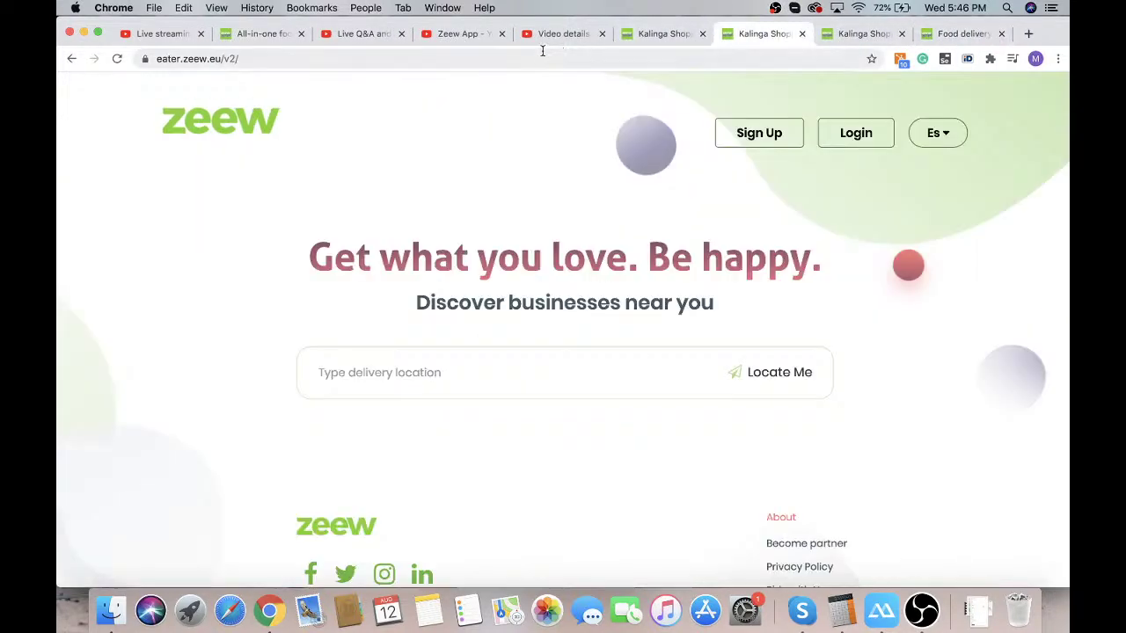
pyautogui.click(523, 58)
pyautogui.press('Down')
pyautogui.press('Down')
pyautogui.press('Down')
pyautogui.press('Down')
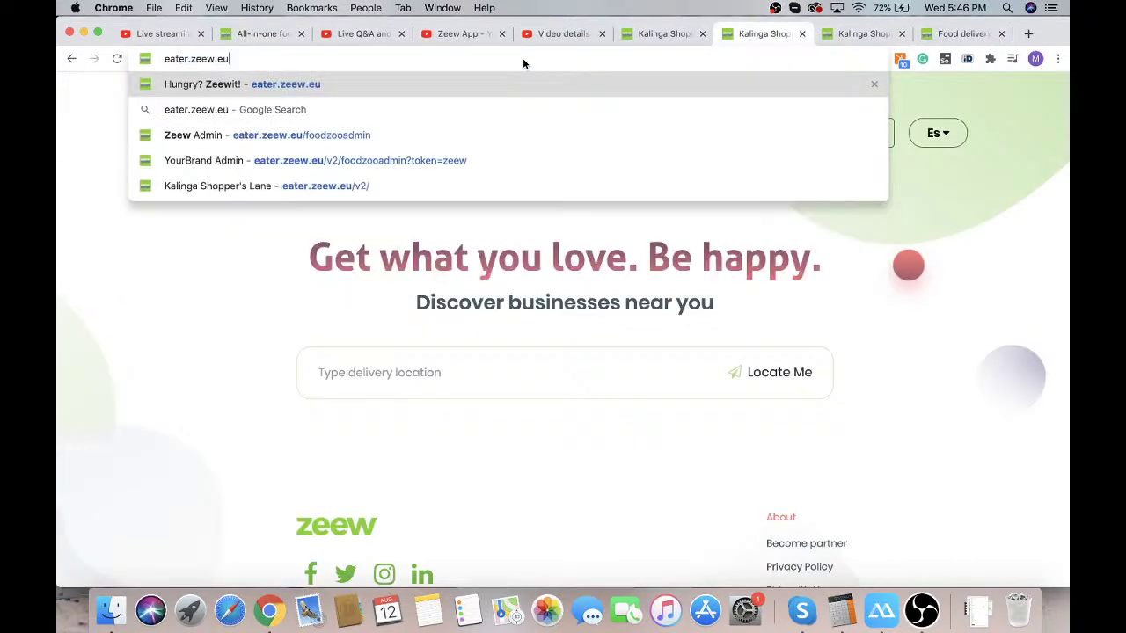
pyautogui.press('Return')
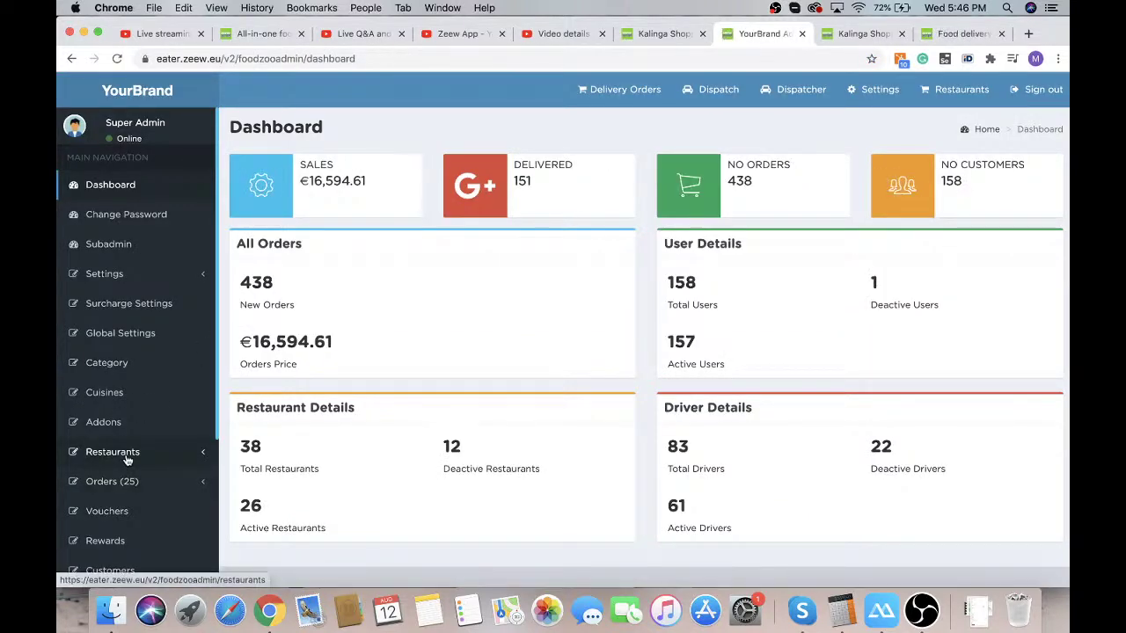
pyautogui.click(125, 453)
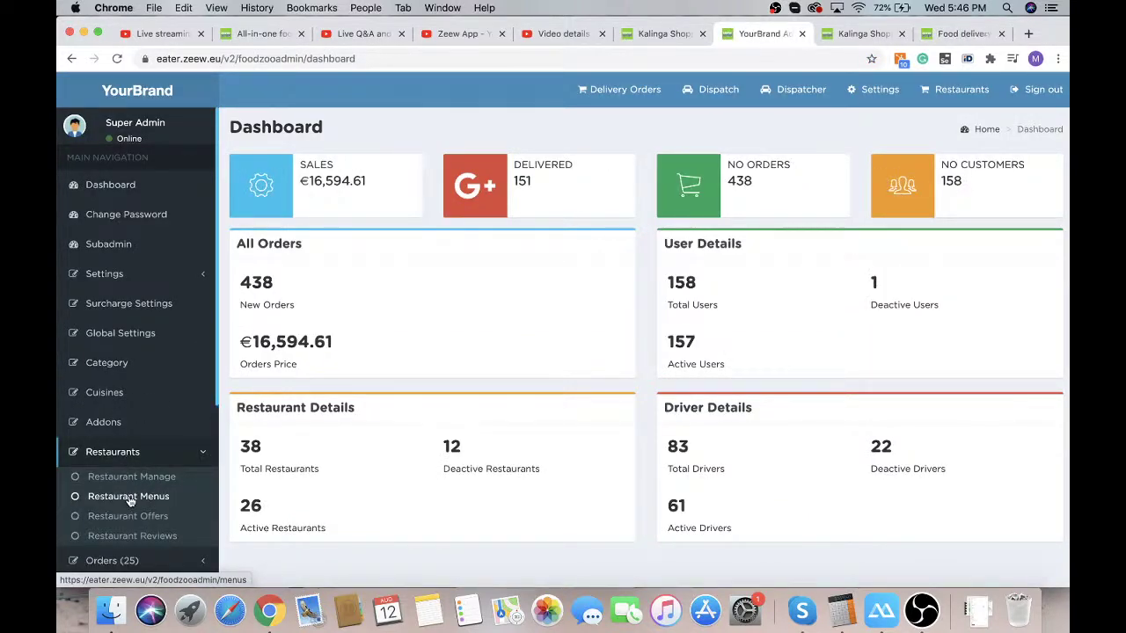
pyautogui.click(129, 498)
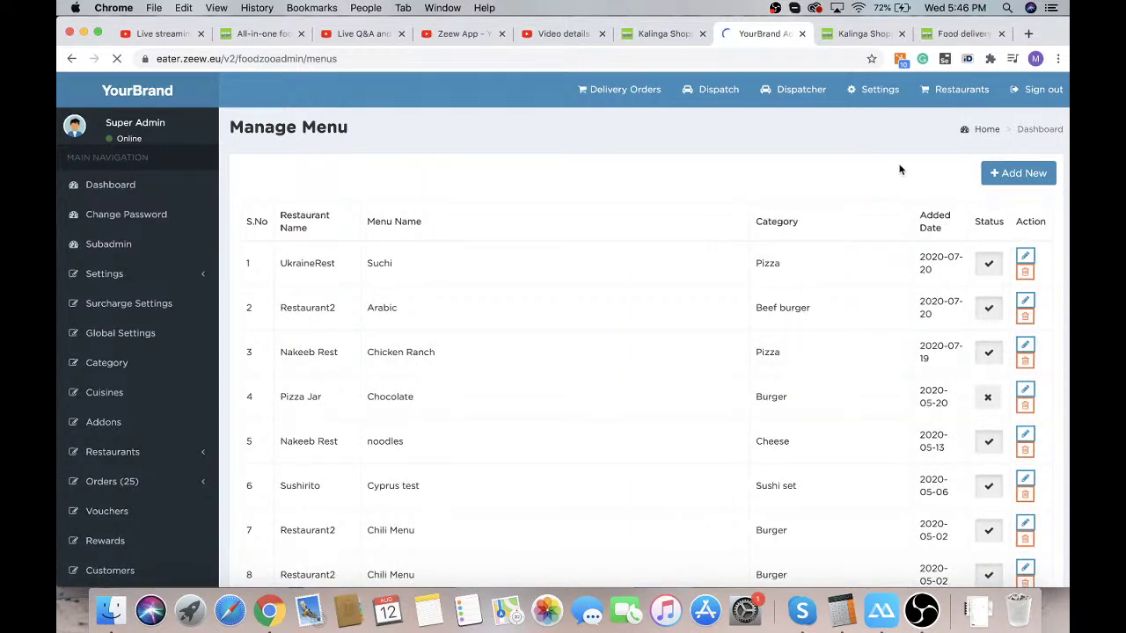
# Add a new menu for Demo Restaurant named DemoMenu
pyautogui.click(1005, 173)
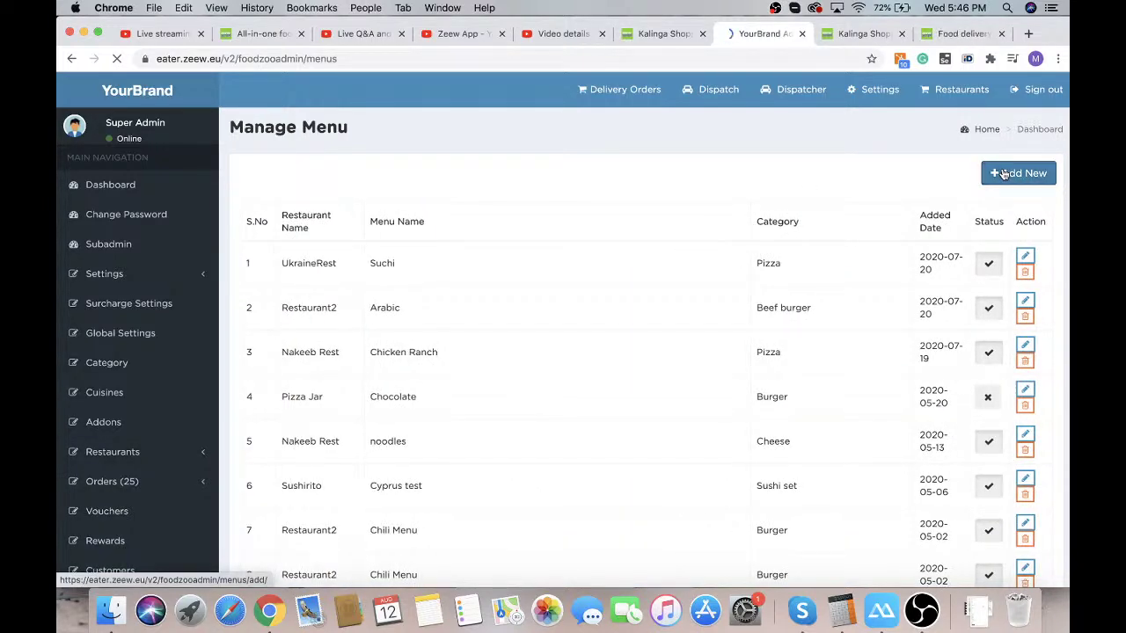
pyautogui.click(483, 203)
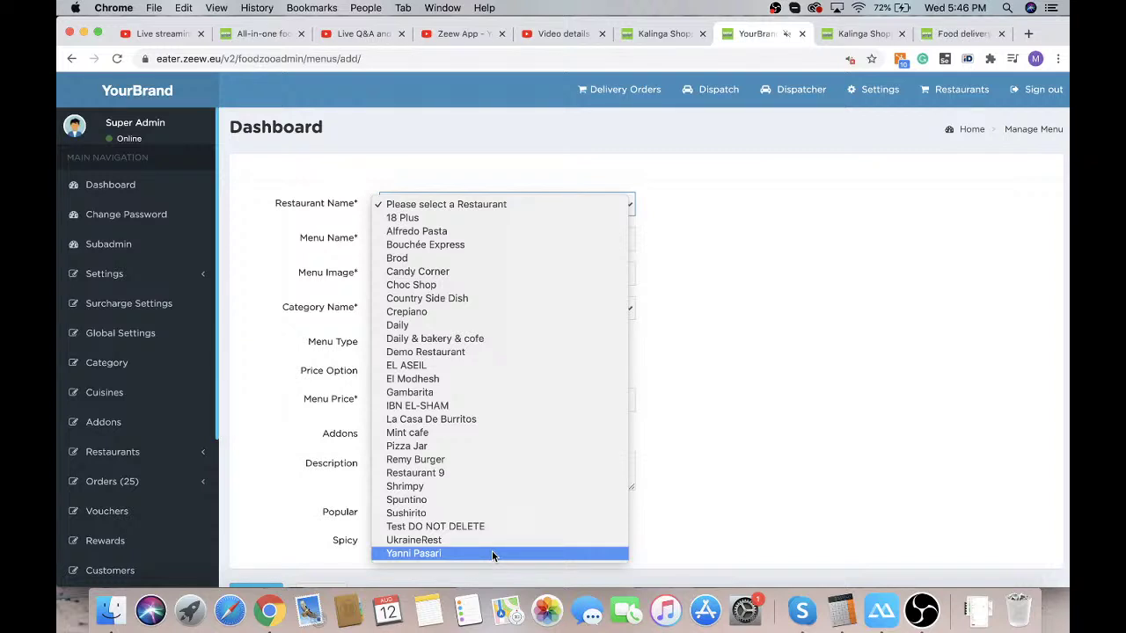
pyautogui.click(427, 353)
pyautogui.click(386, 237)
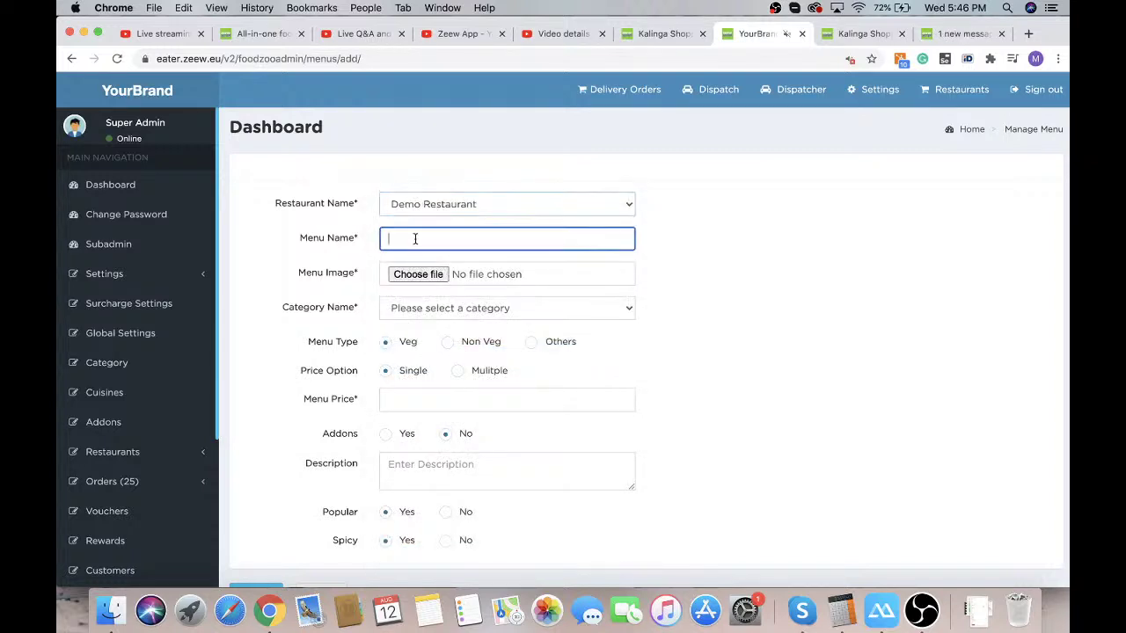
pyautogui.write('Demo')
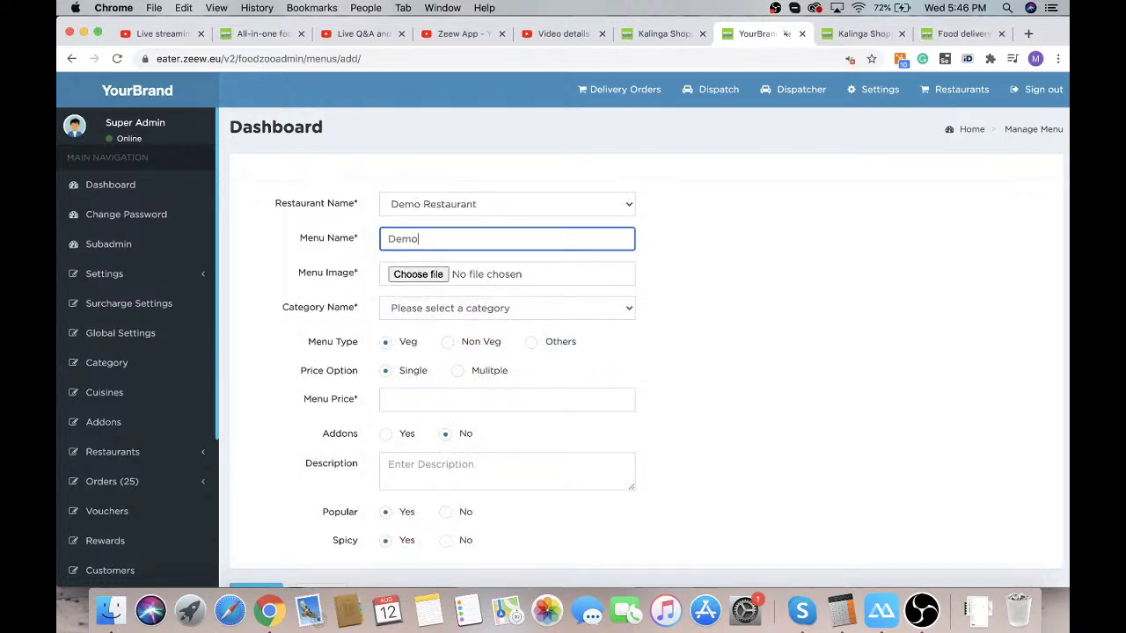
pyautogui.write('Menu')
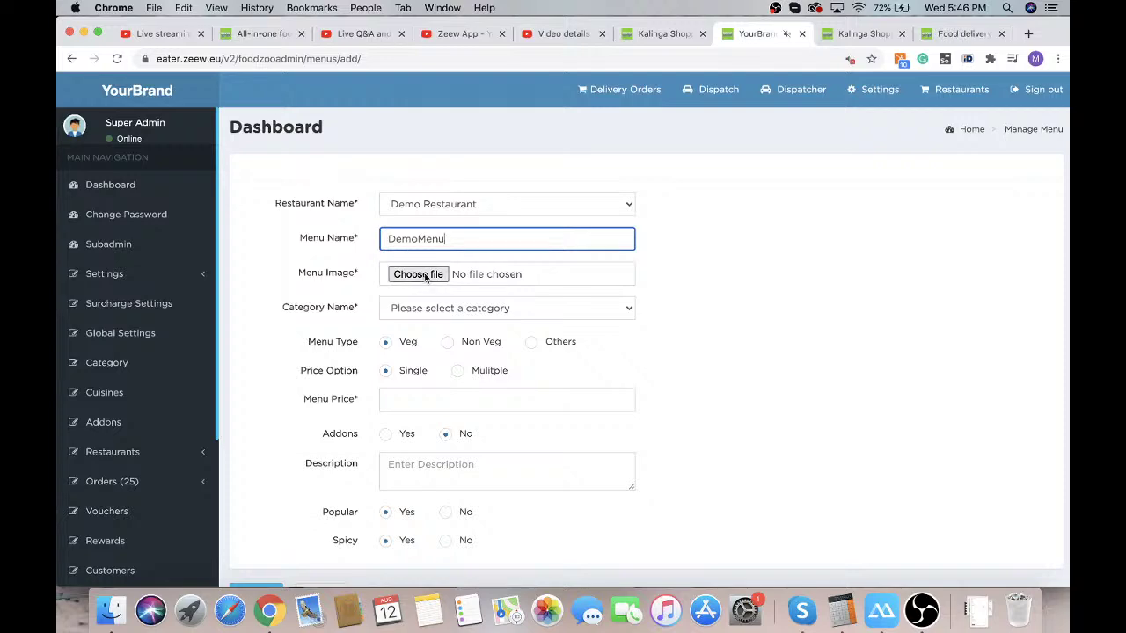
# Set the menu's category to BurgersDEMO
pyautogui.click(407, 309)
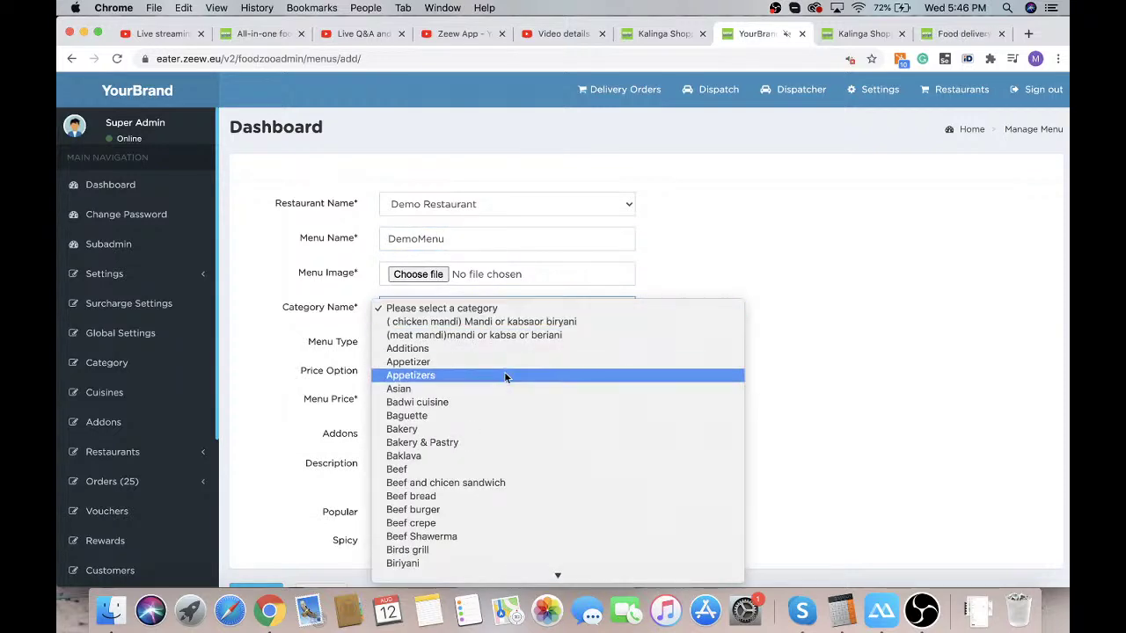
pyautogui.scroll(-5, 503, 371)
pyautogui.scroll(-15, 504, 371)
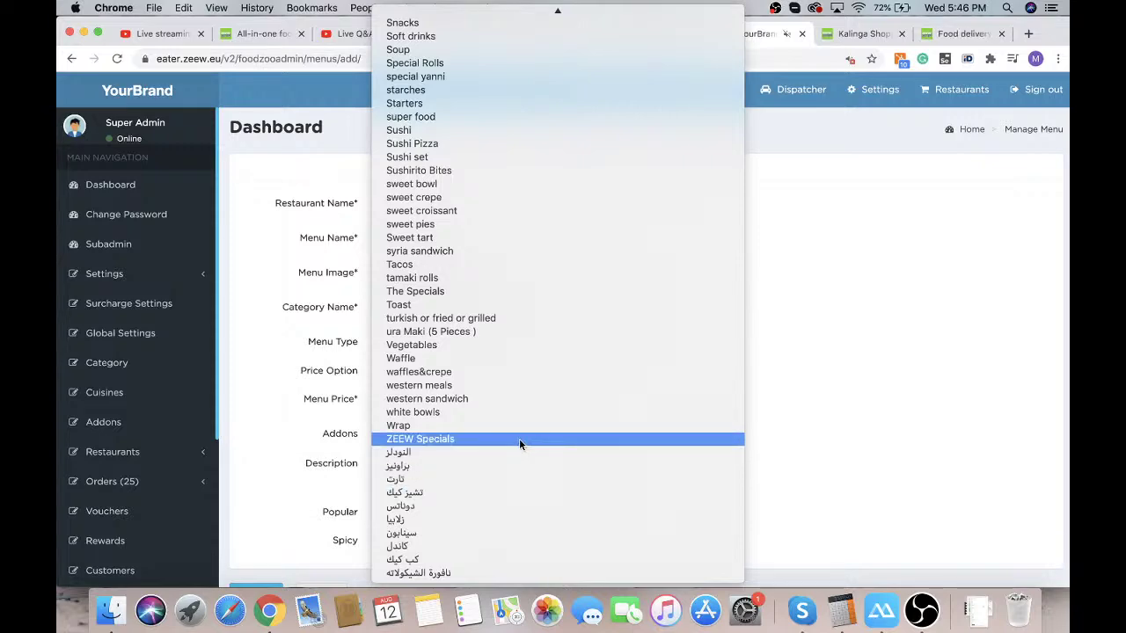
pyautogui.scroll(1, 519, 444)
pyautogui.scroll(10, 518, 438)
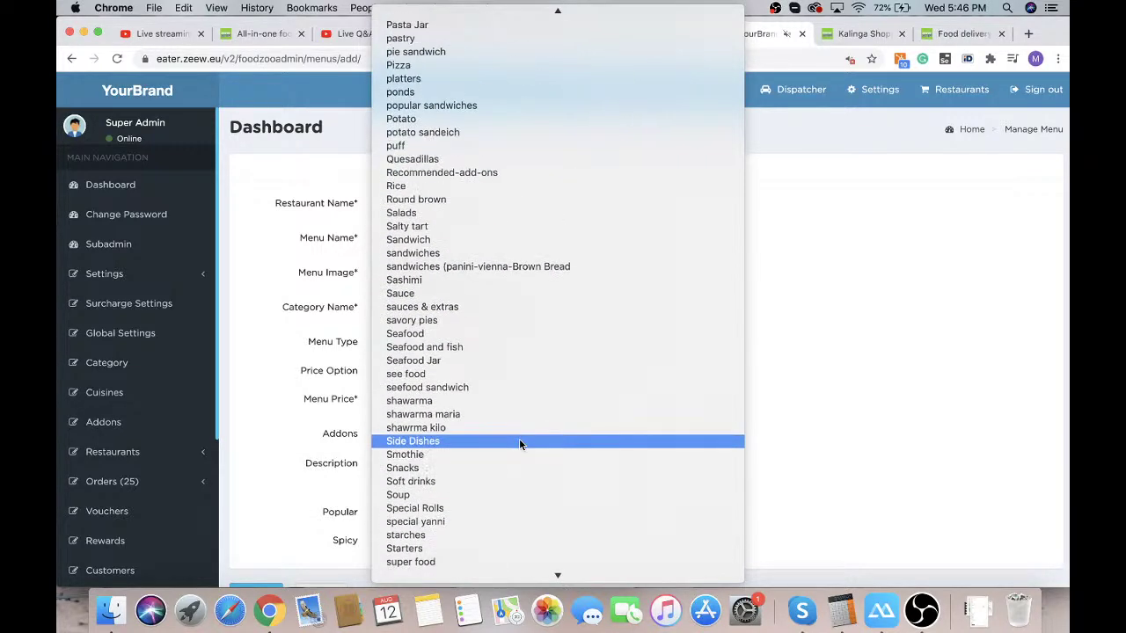
pyautogui.scroll(12, 519, 444)
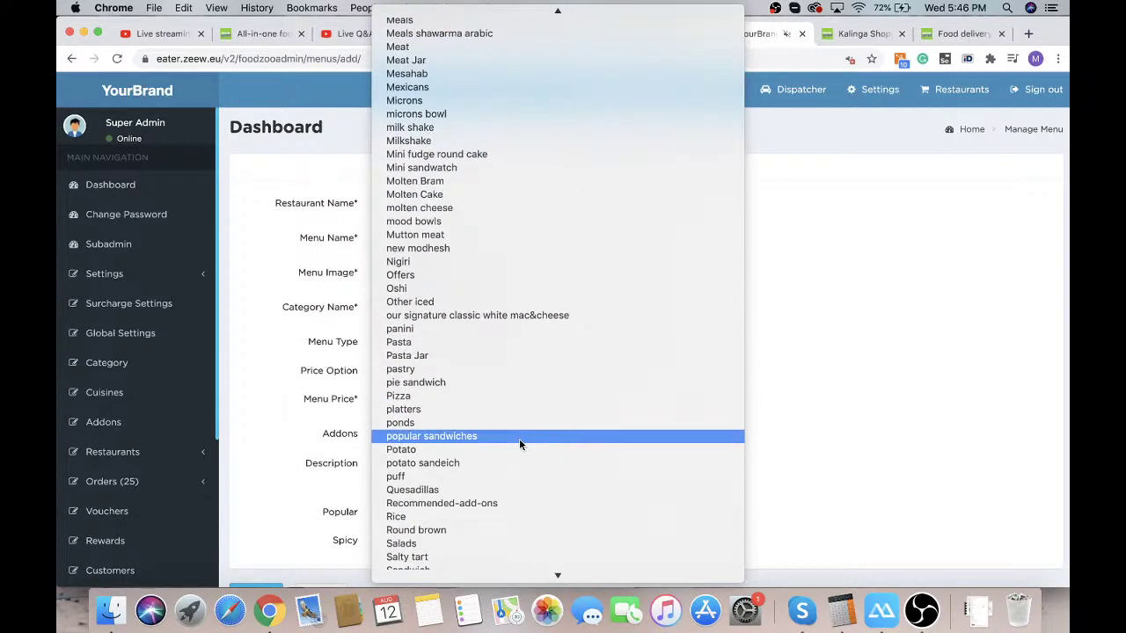
pyautogui.scroll(15, 519, 444)
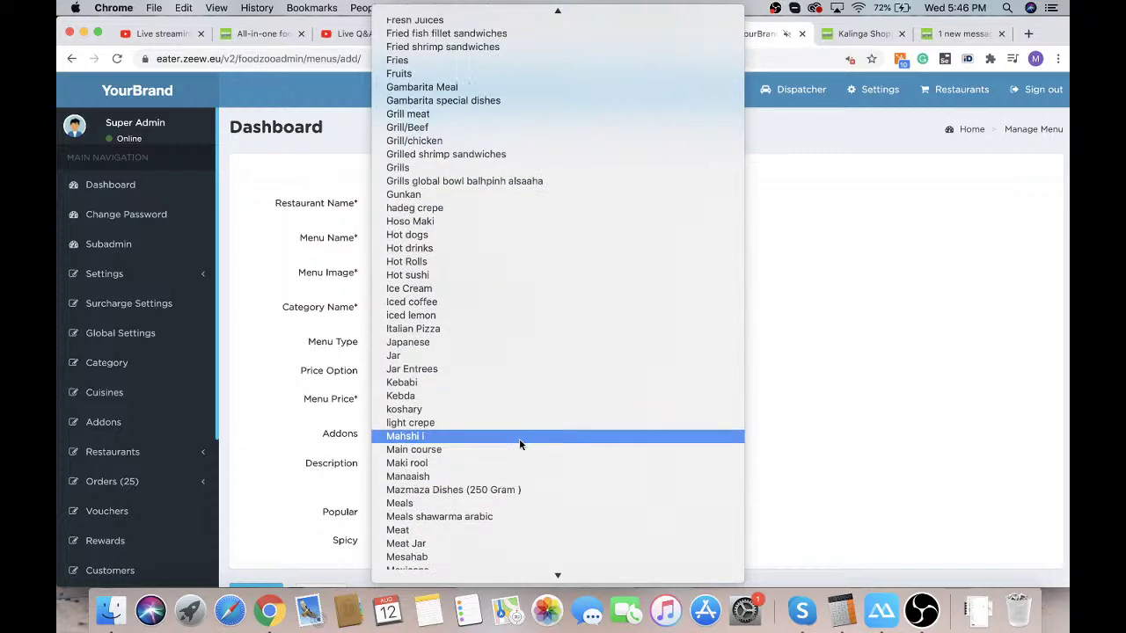
pyautogui.scroll(6, 519, 444)
pyautogui.write('de')
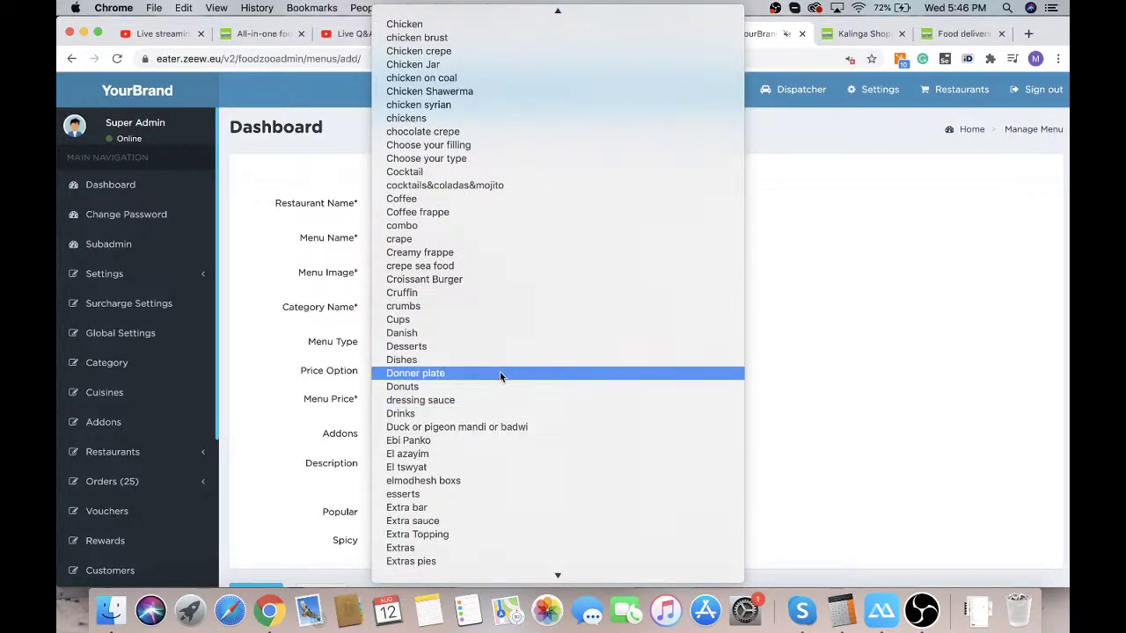
pyautogui.write('c')
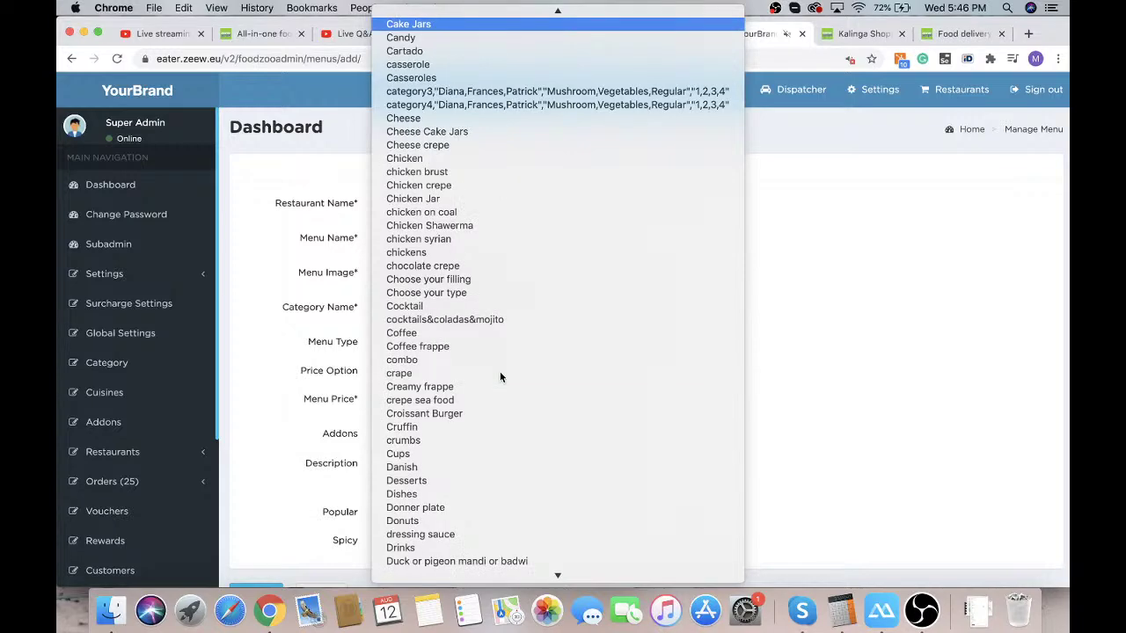
pyautogui.scroll(10, 497, 253)
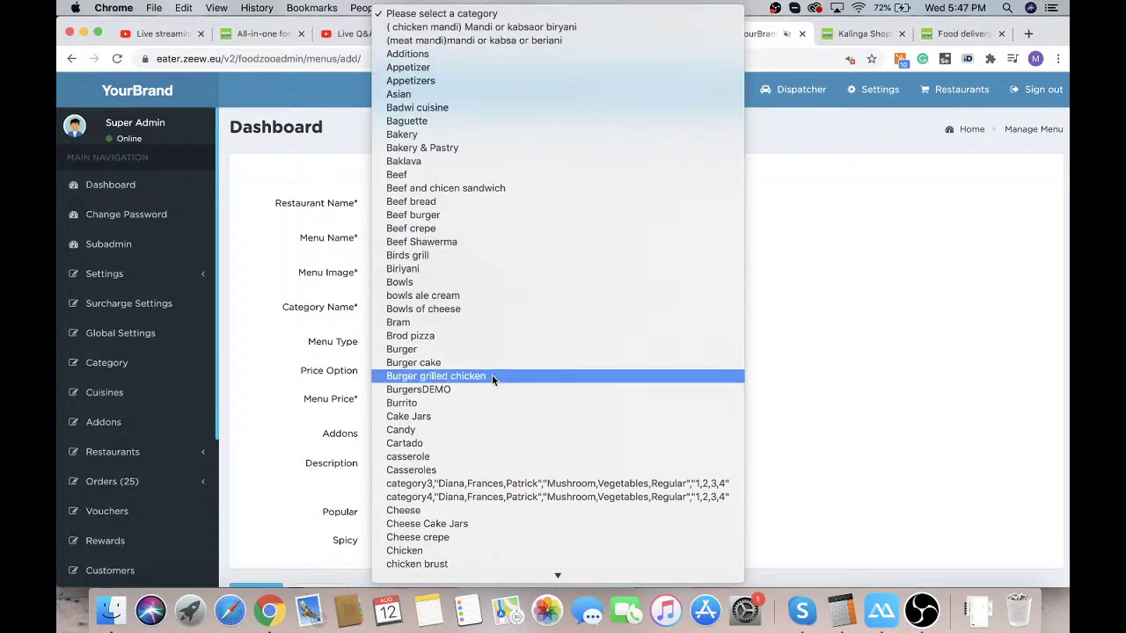
pyautogui.scroll(-15, 492, 379)
pyautogui.scroll(20, 491, 378)
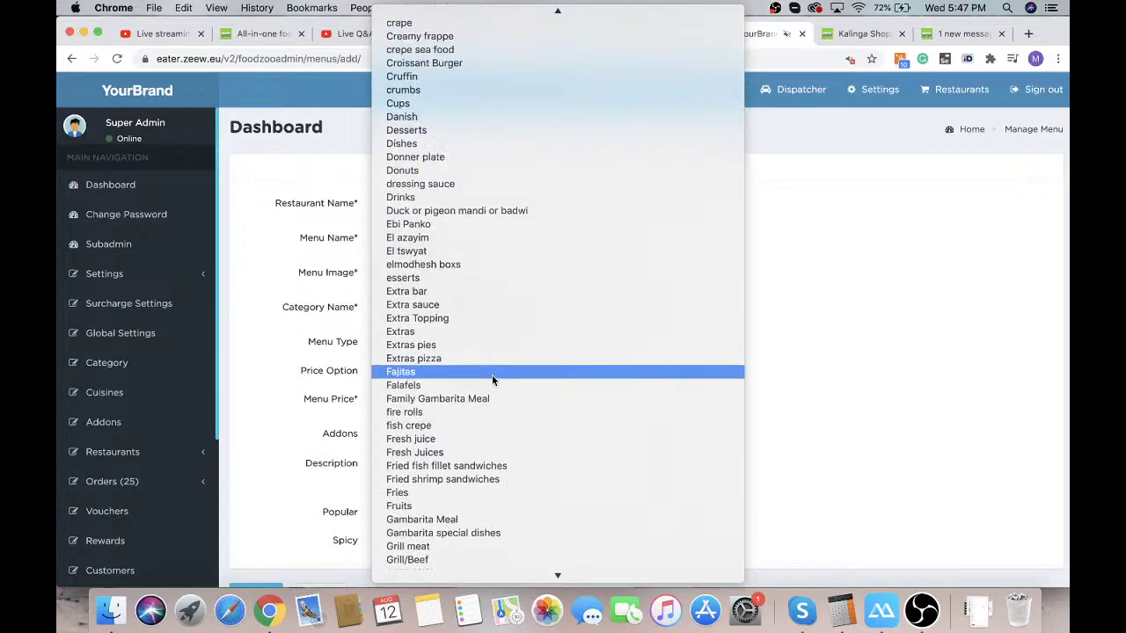
pyautogui.scroll(10, 492, 379)
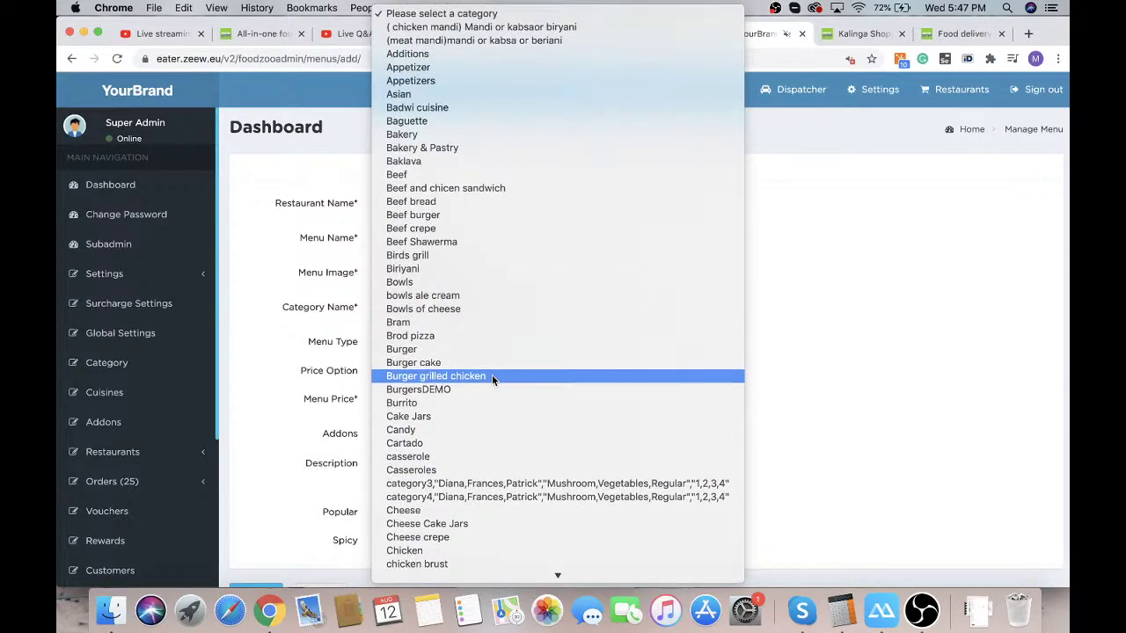
pyautogui.click(453, 389)
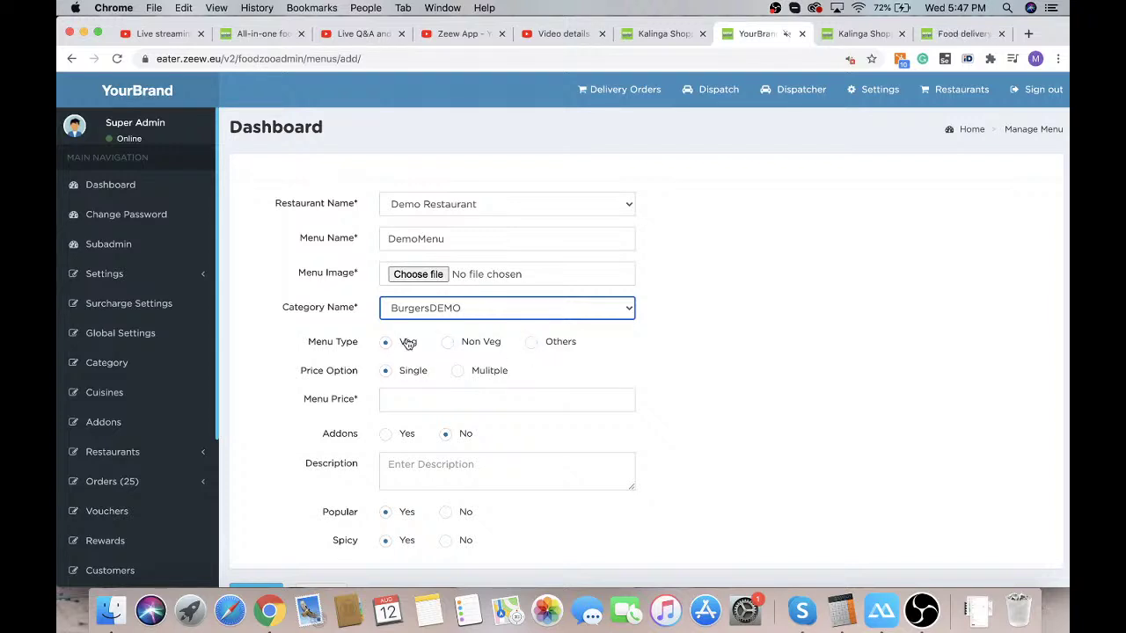
# Switch the menu to multiple pricing and add size S at price 5
pyautogui.click(458, 372)
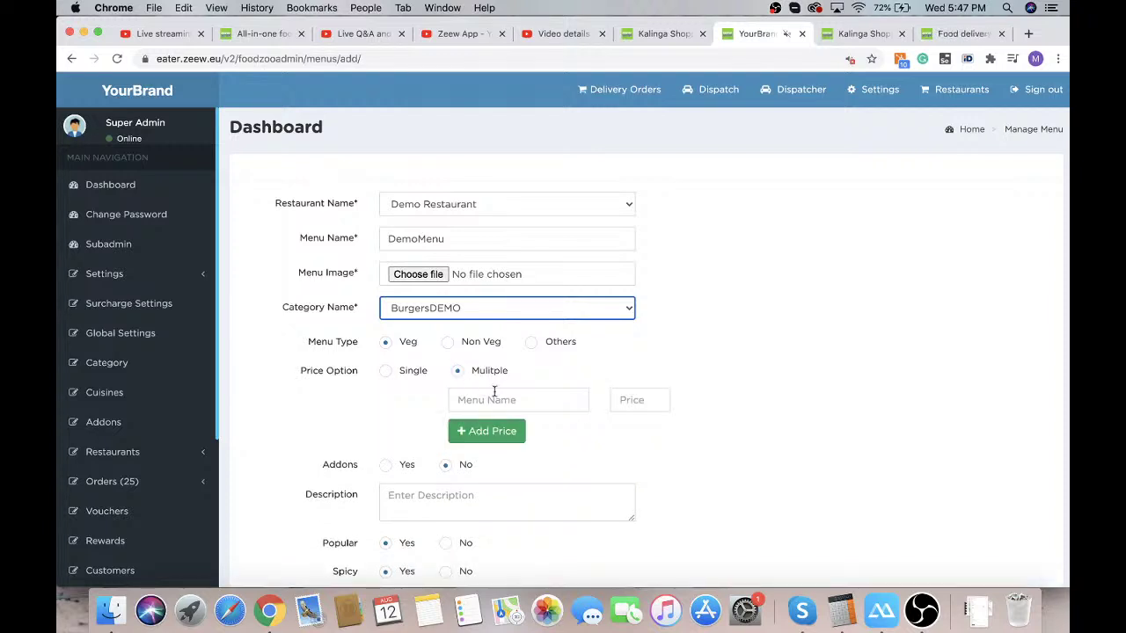
pyautogui.click(494, 396)
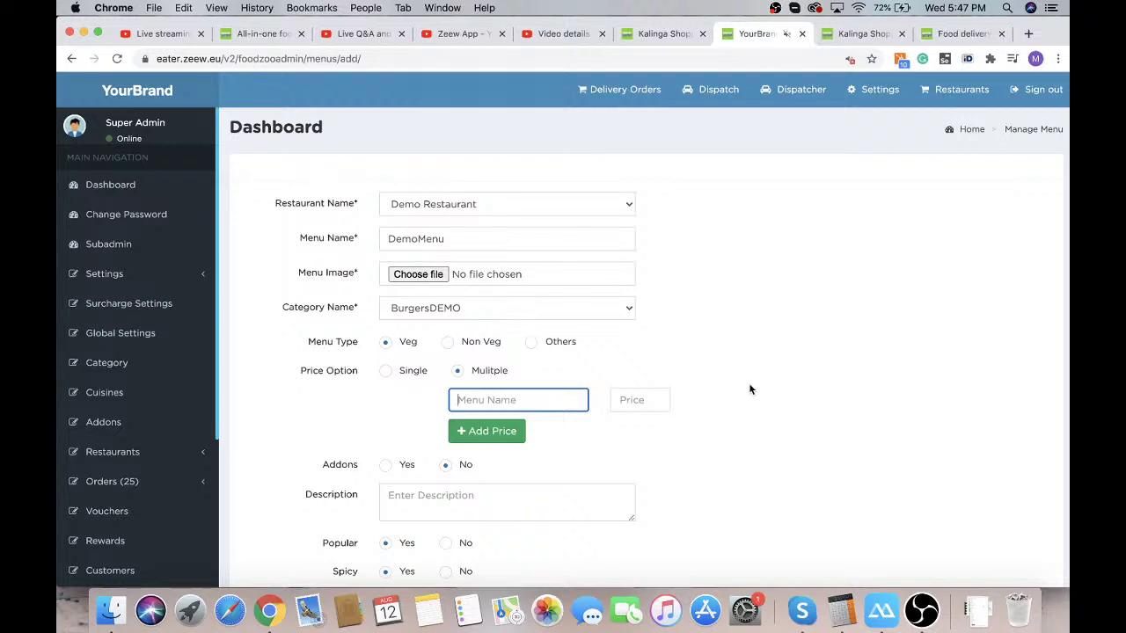
pyautogui.write('S')
pyautogui.click(650, 400)
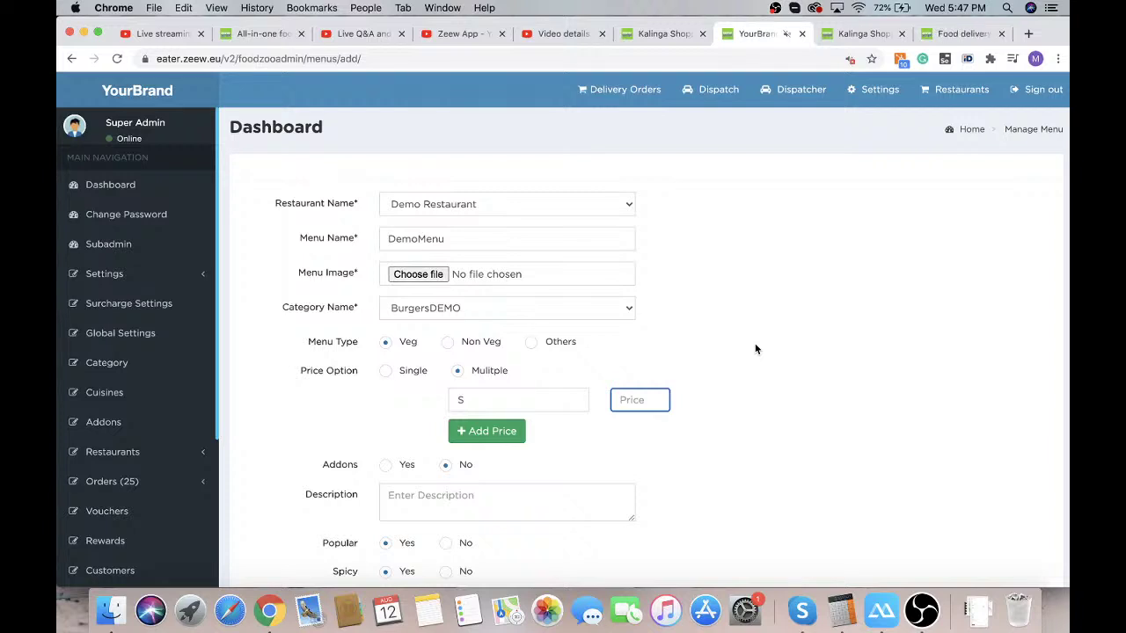
pyautogui.write('5')
# Add two more price rows: size M at 7 and size L at 10
pyautogui.click(490, 430)
pyautogui.click(490, 431)
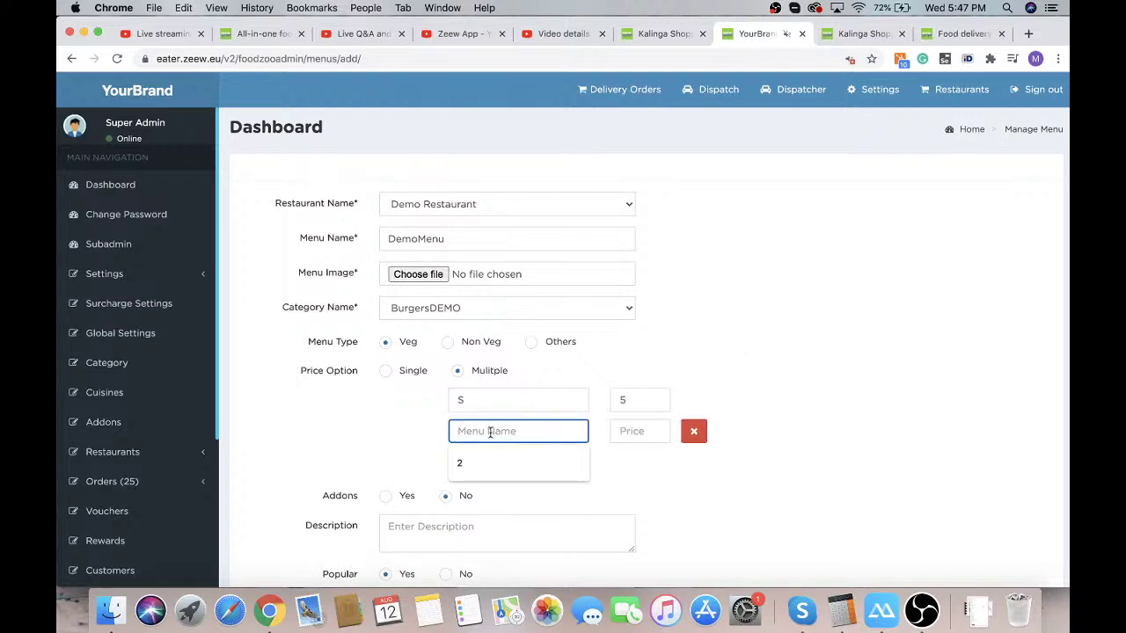
pyautogui.write('M')
pyautogui.click(631, 432)
pyautogui.write('7')
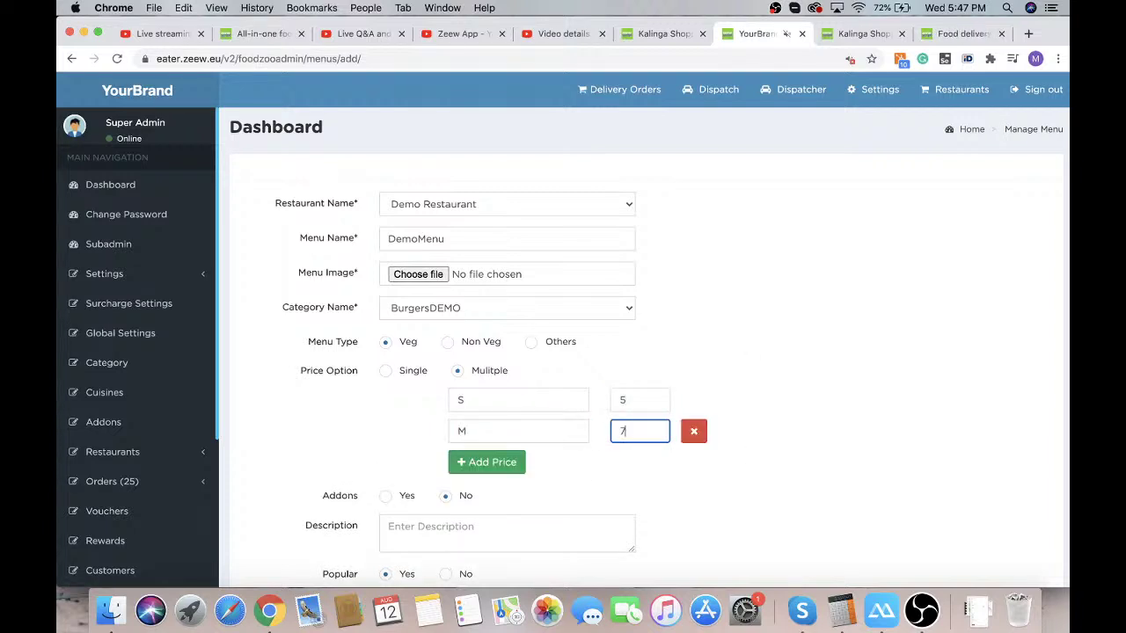
pyautogui.click(492, 461)
pyautogui.write('L')
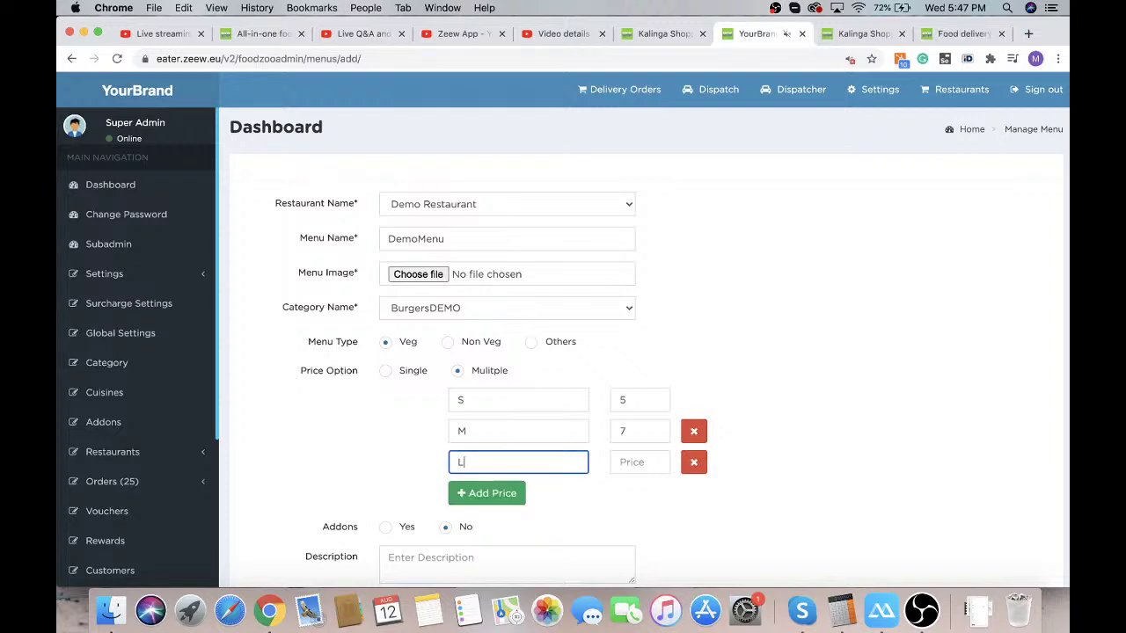
pyautogui.click(631, 462)
pyautogui.write('10')
pyautogui.click(806, 443)
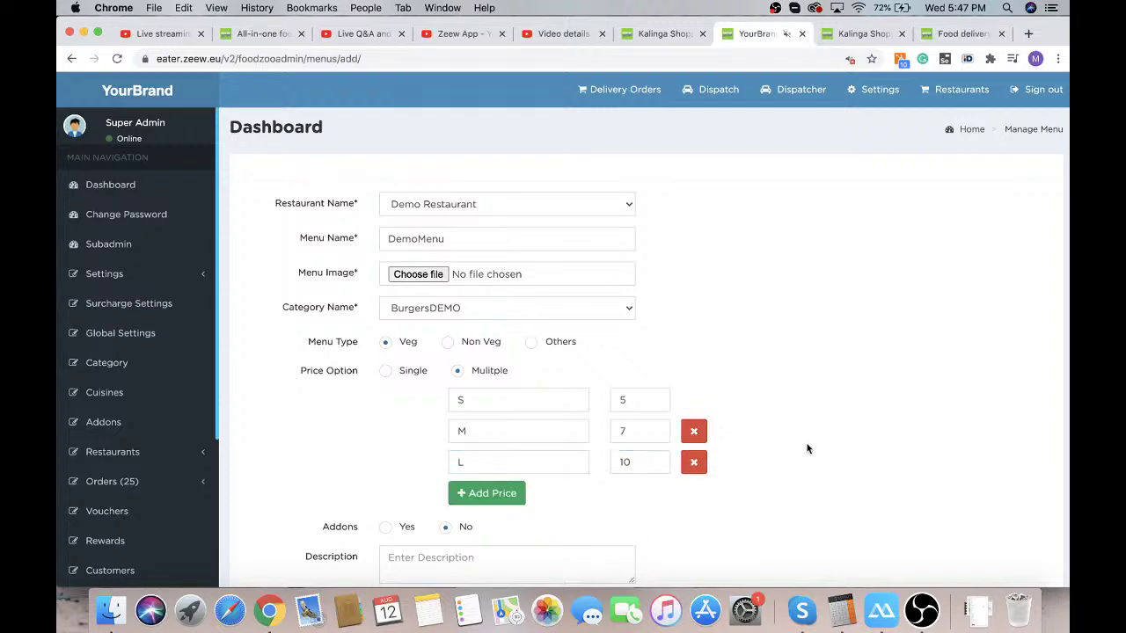
pyautogui.scroll(-3, 806, 443)
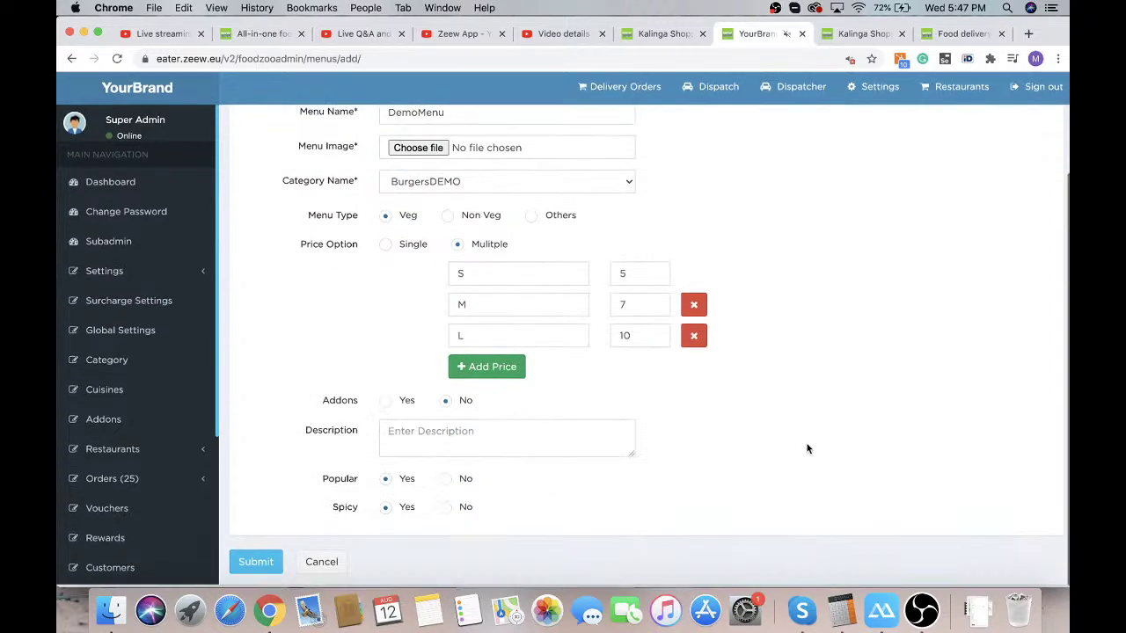
# Enable add-ons with all Special sauces and enter the description 'Demo menu bueger'
pyautogui.click(385, 406)
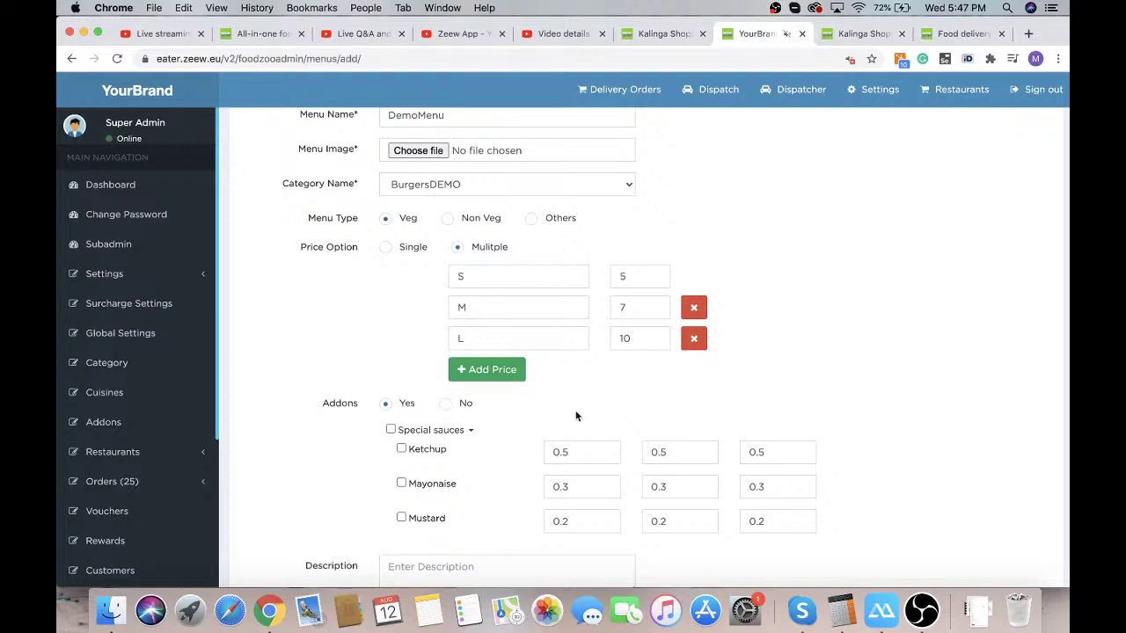
pyautogui.scroll(-3, 576, 416)
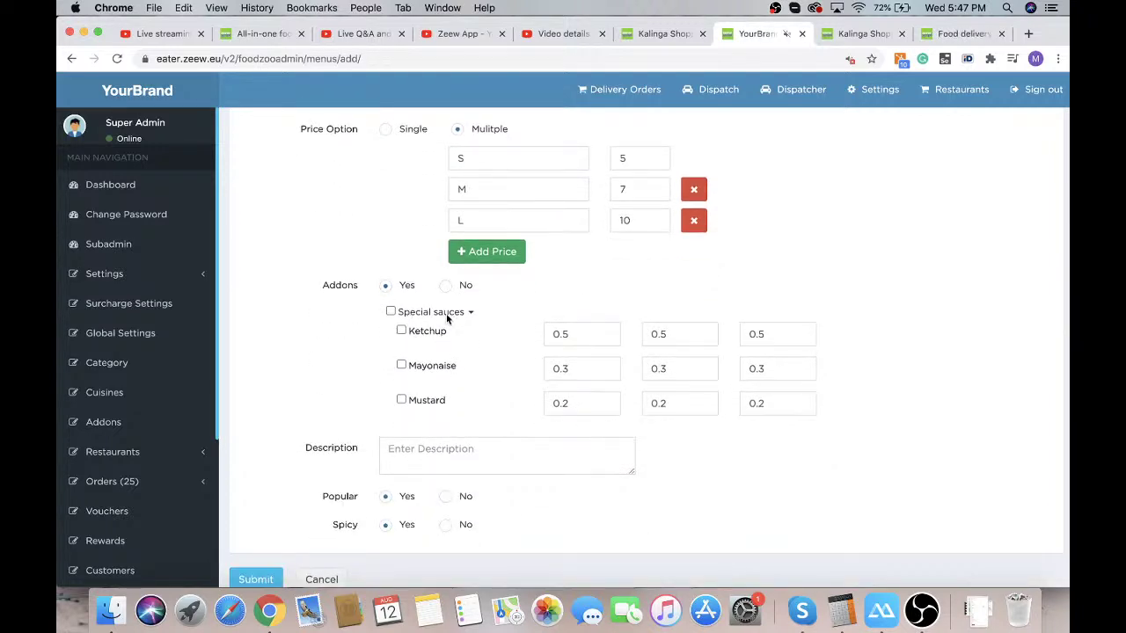
pyautogui.click(390, 312)
pyautogui.scroll(-1, 694, 365)
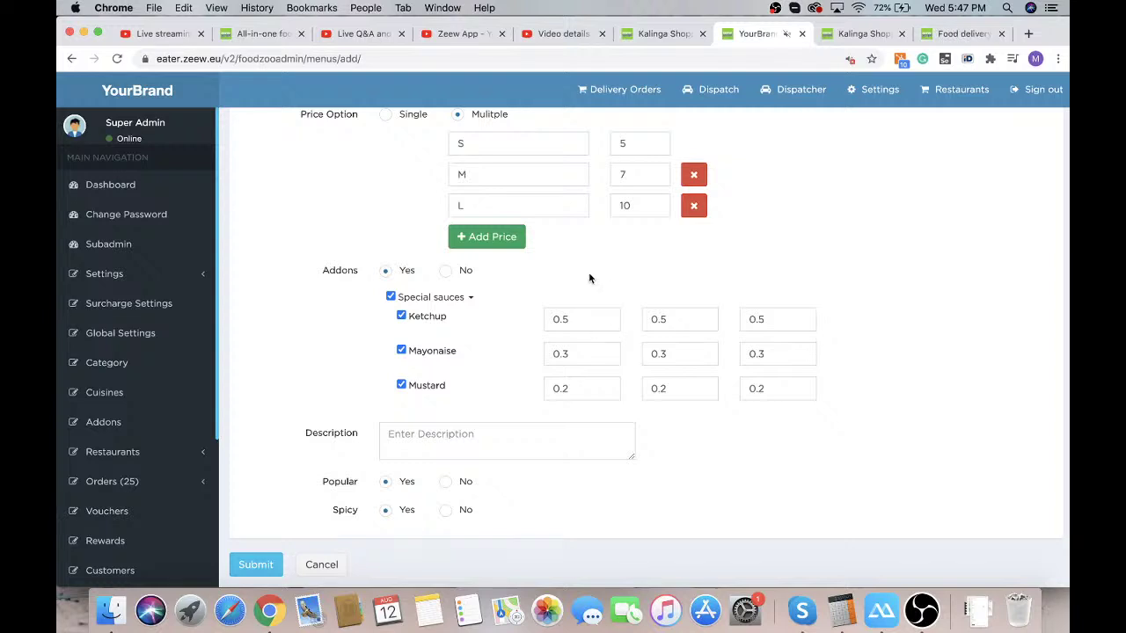
pyautogui.click(661, 319)
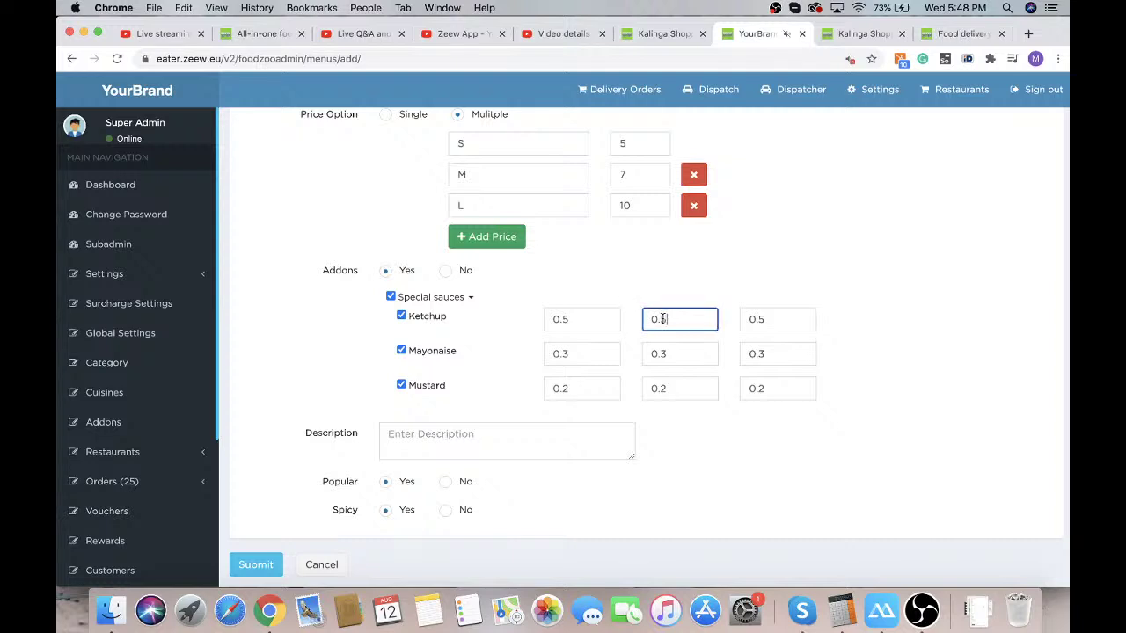
pyautogui.click(440, 435)
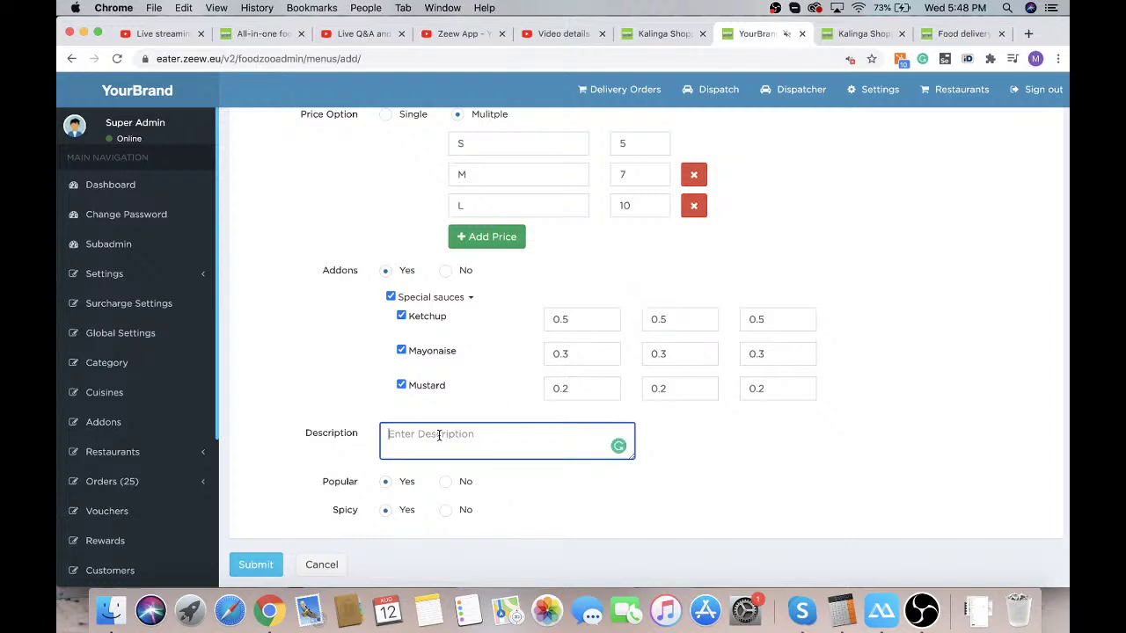
pyautogui.write('Demo menu bue')
pyautogui.write('ger')
# Submit DemoMenu, then reload the customer shop and scroll to the Demo Restaurant card
pyautogui.click(256, 565)
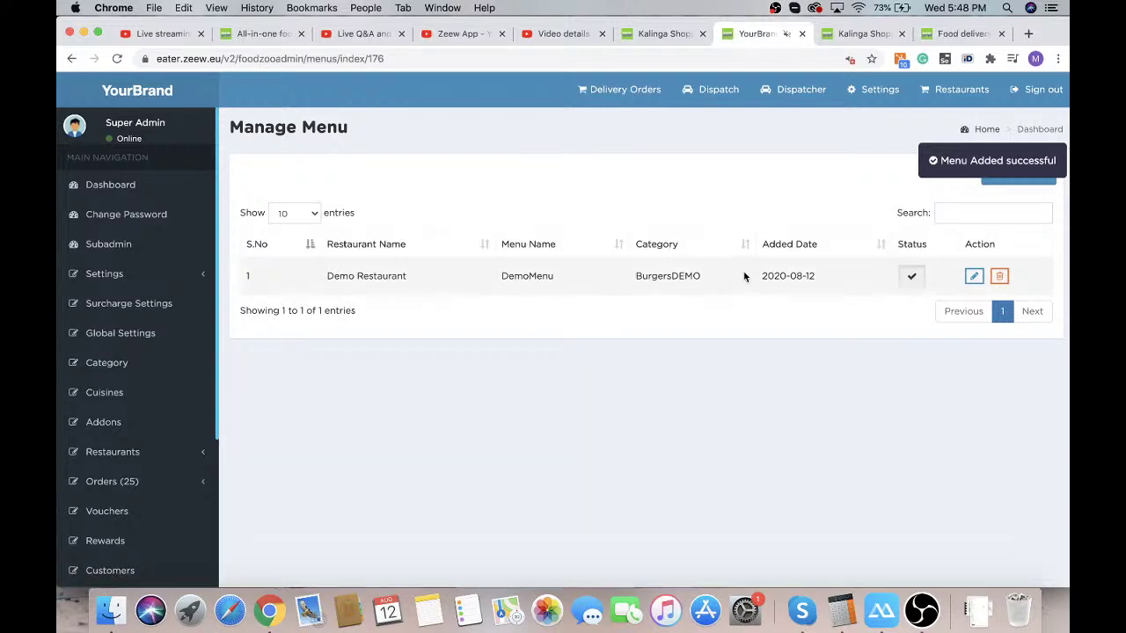
pyautogui.click(864, 34)
pyautogui.press('super+r')
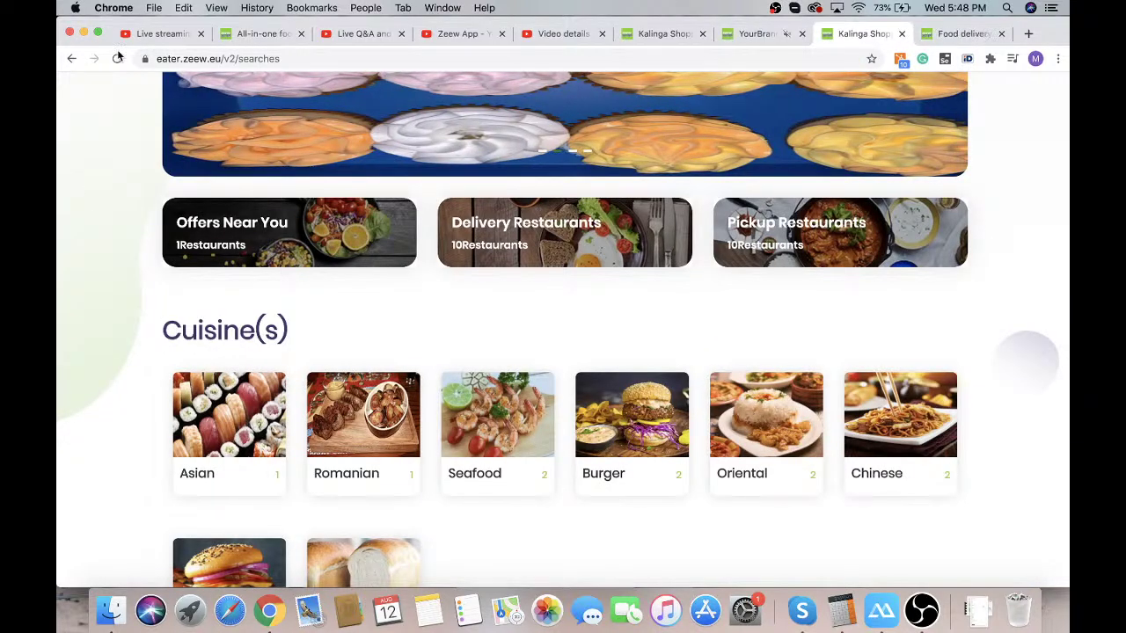
pyautogui.scroll(-15, 82, 272)
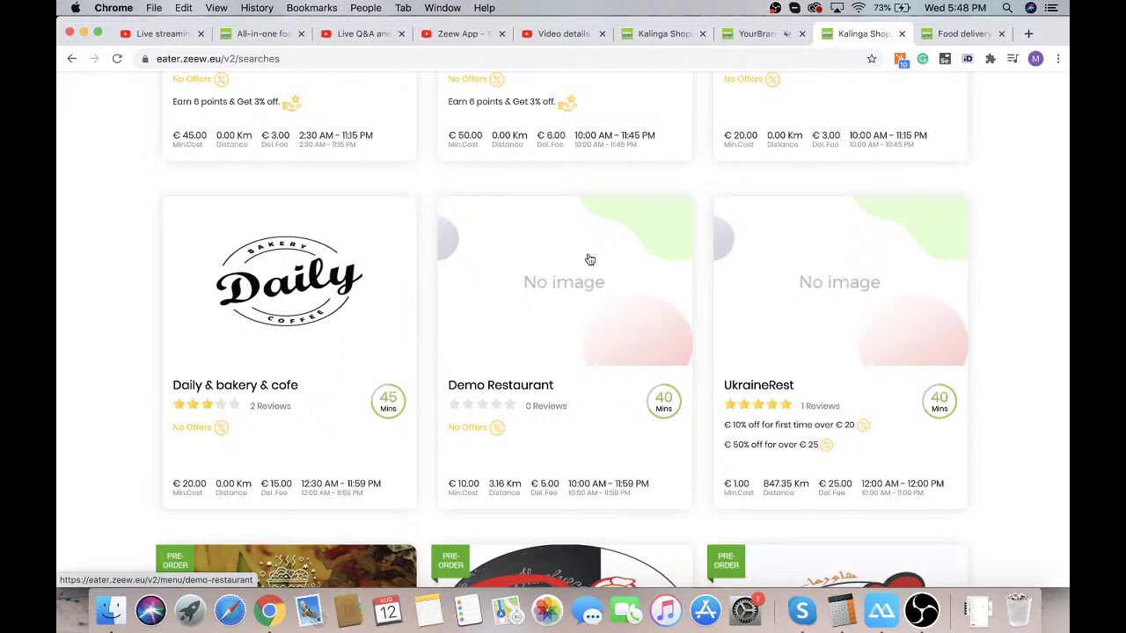
# Open Demo Restaurant and scroll to the BurgersDEMO section showing DemoMenu at €5.00
pyautogui.click(560, 303)
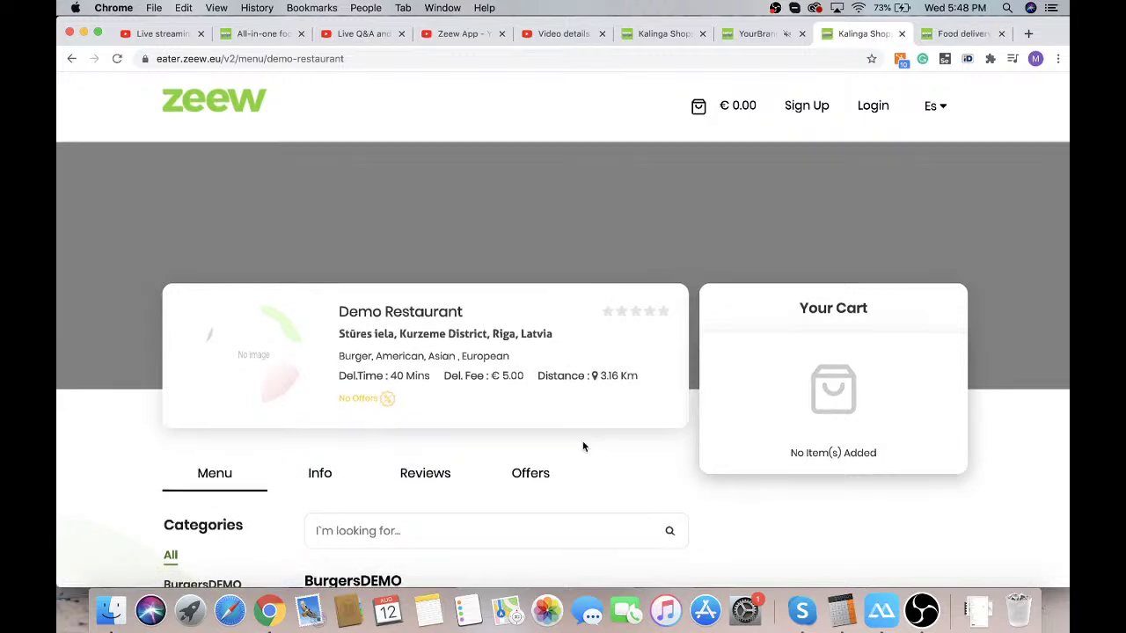
pyautogui.scroll(-2, 527, 423)
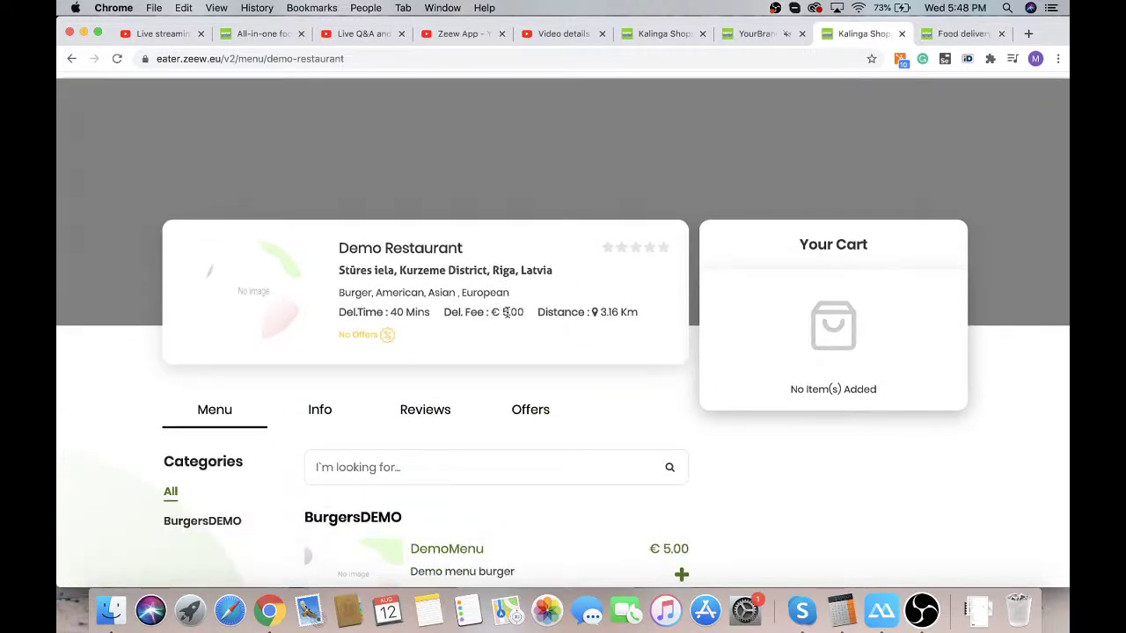
pyautogui.moveTo(635, 311); pyautogui.dragTo(593, 314)
pyautogui.click(594, 314)
pyautogui.scroll(-5, 607, 276)
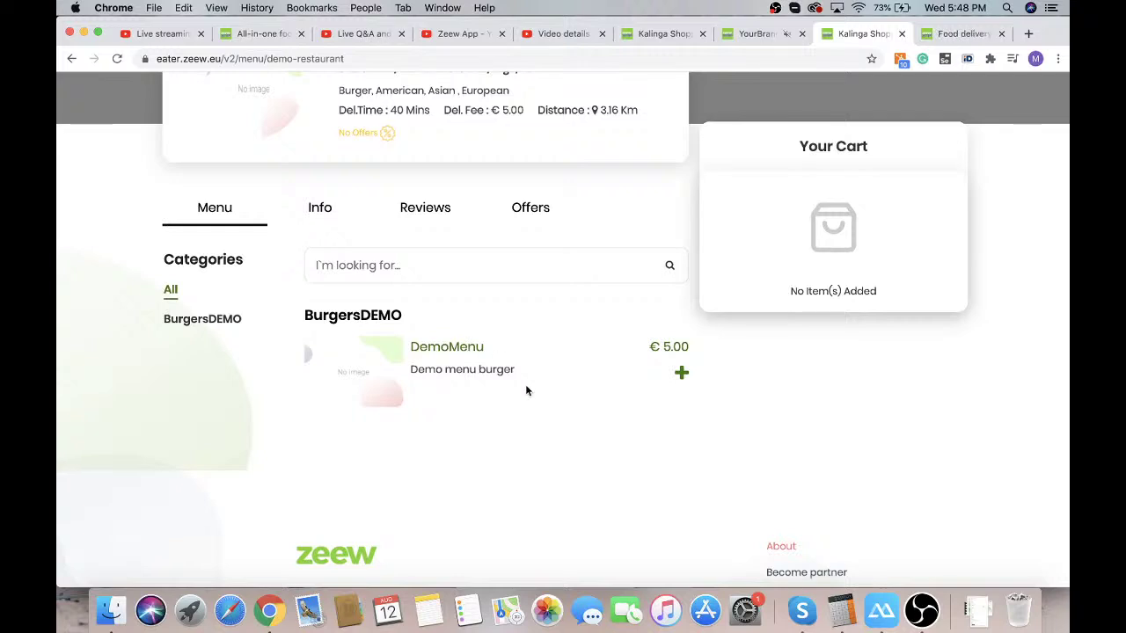
# Configure DemoMenu in size M at €7.00 with Ketchup as the sauce
pyautogui.click(682, 376)
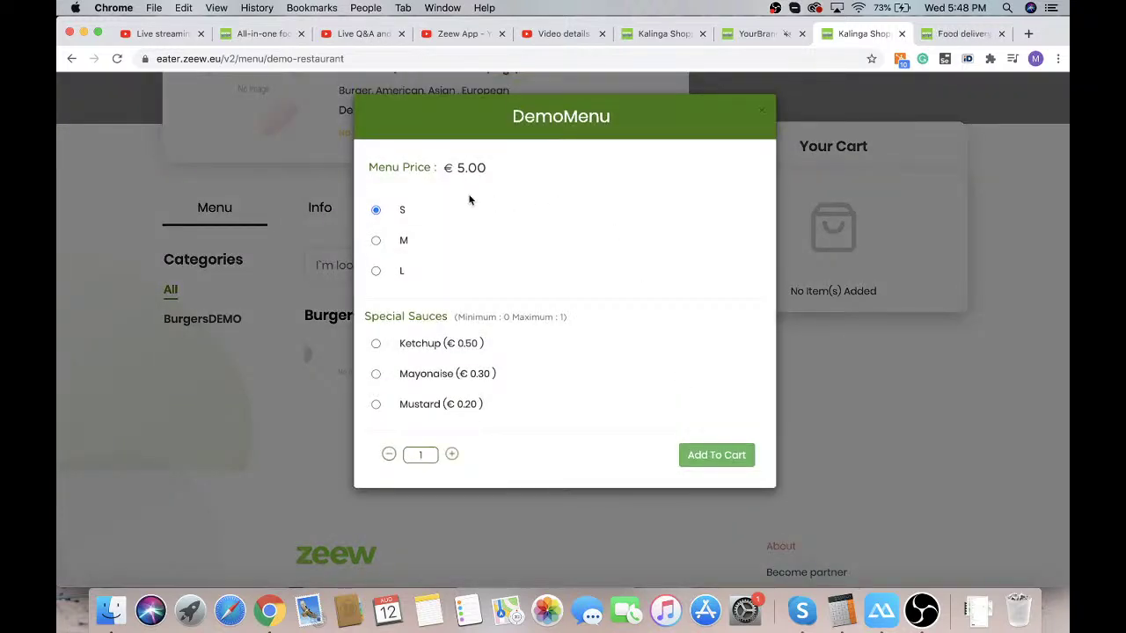
pyautogui.click(377, 241)
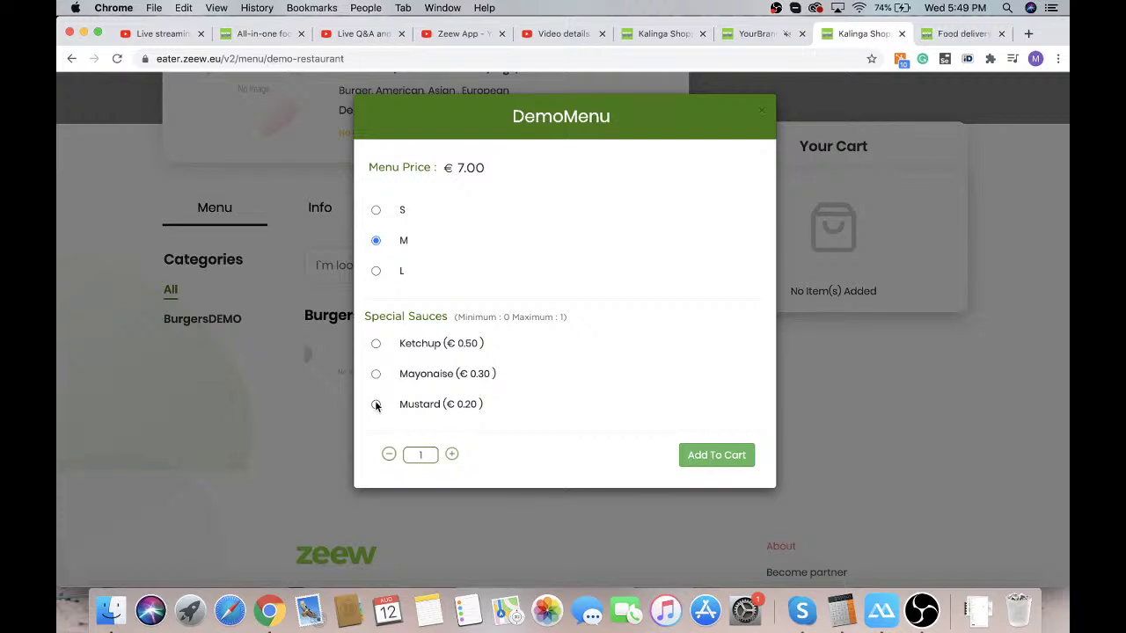
pyautogui.click(376, 345)
# In the admin Addons, set the Special sauces maximum to 2, save, and return to the shop
pyautogui.click(749, 35)
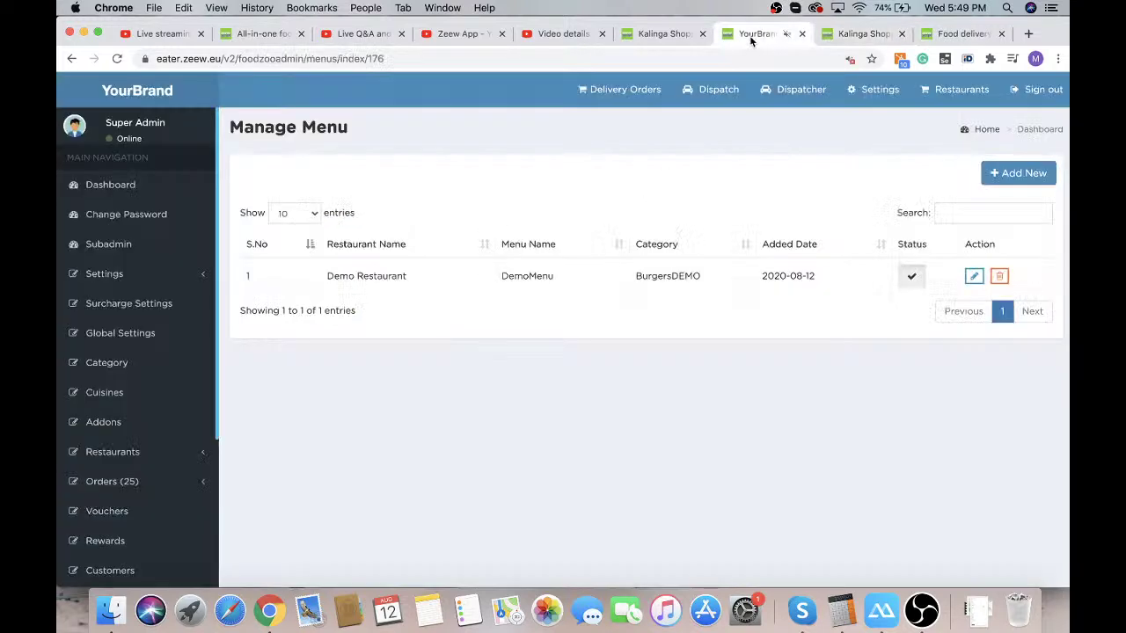
pyautogui.click(105, 423)
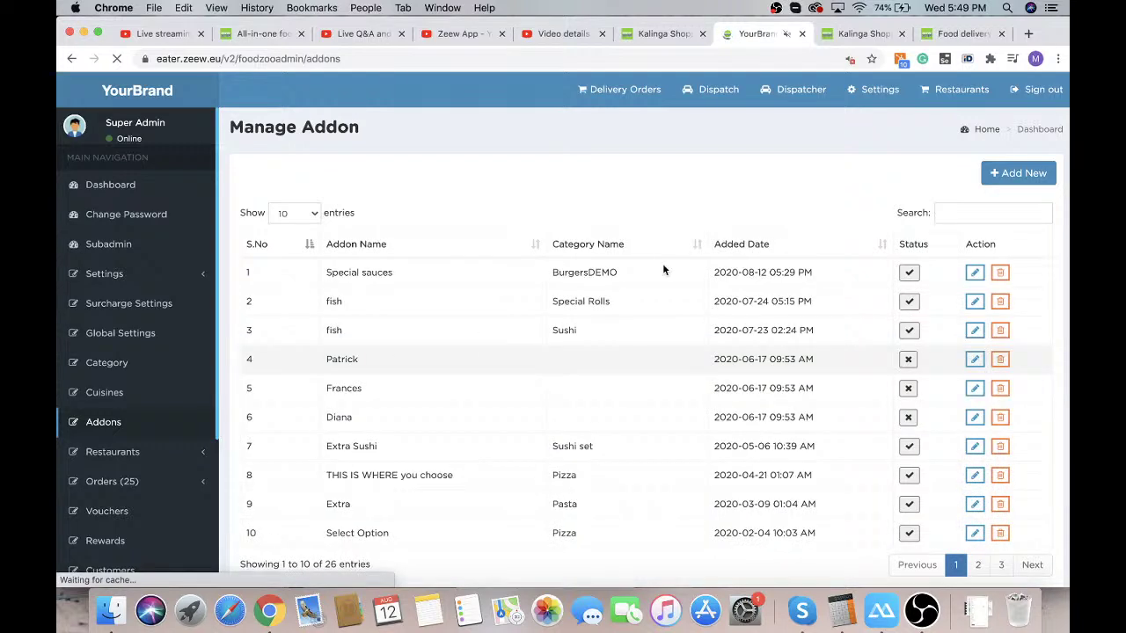
pyautogui.click(974, 274)
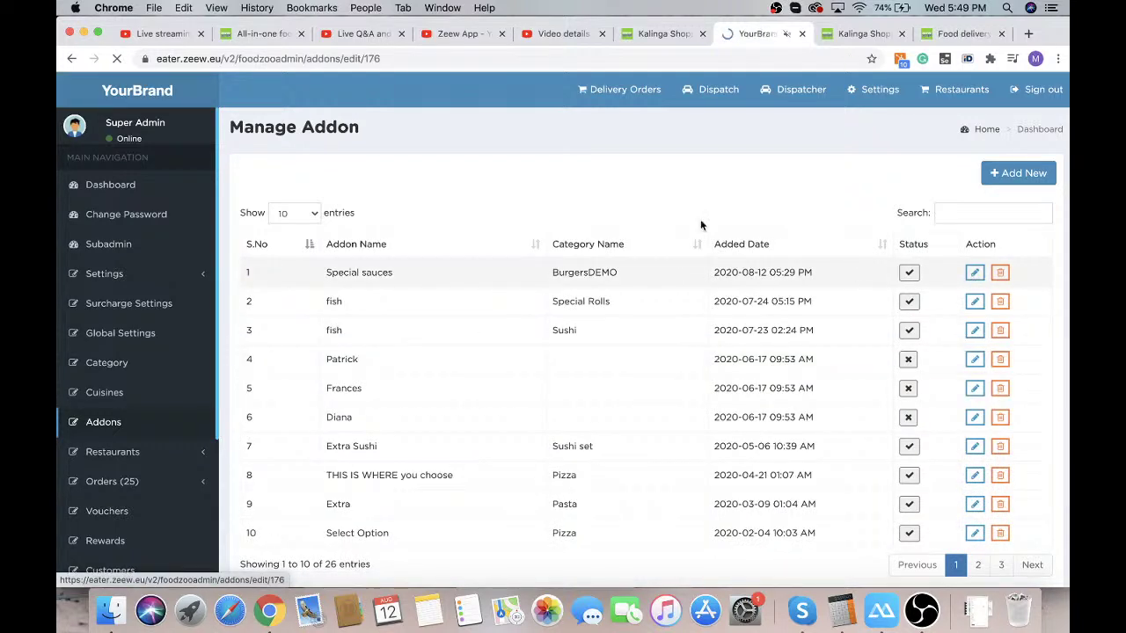
pyautogui.click(737, 233)
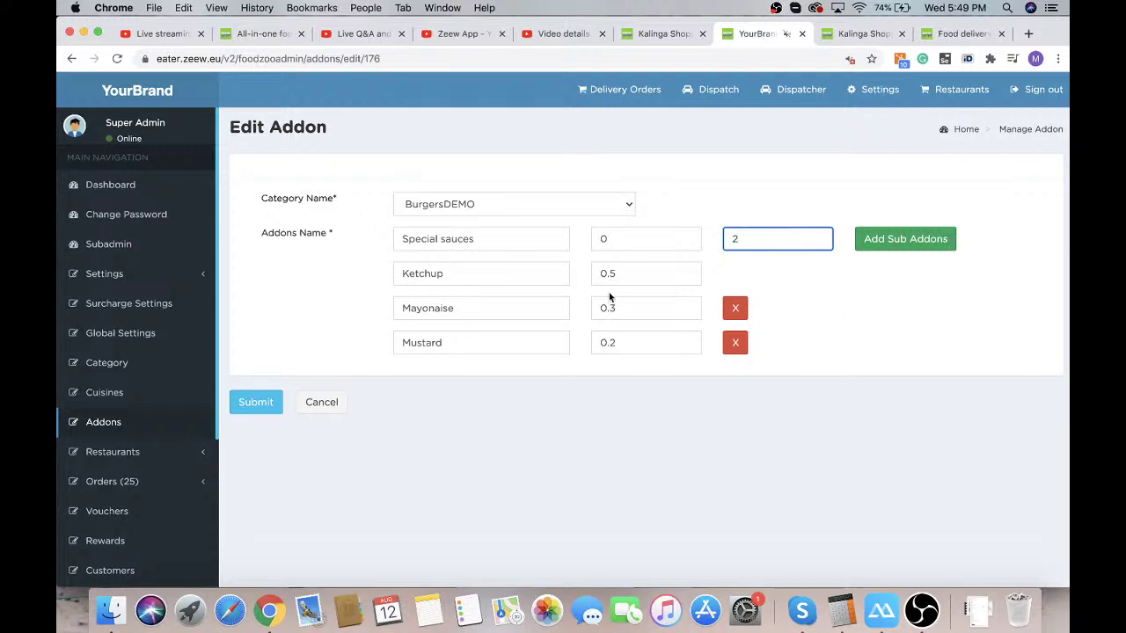
pyautogui.click(256, 402)
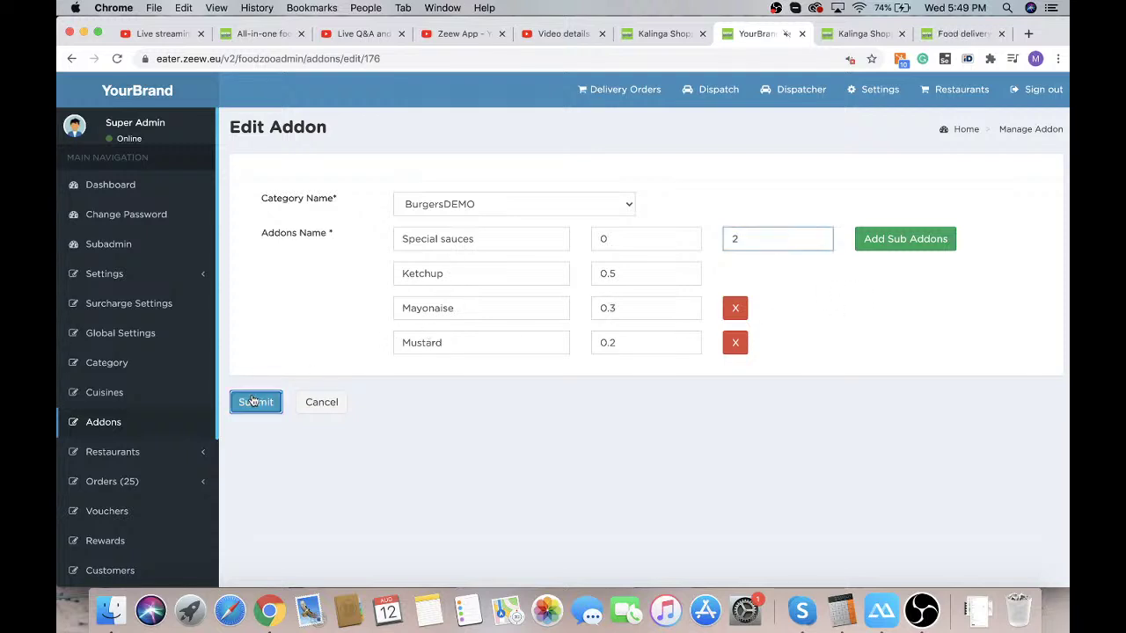
pyautogui.click(865, 33)
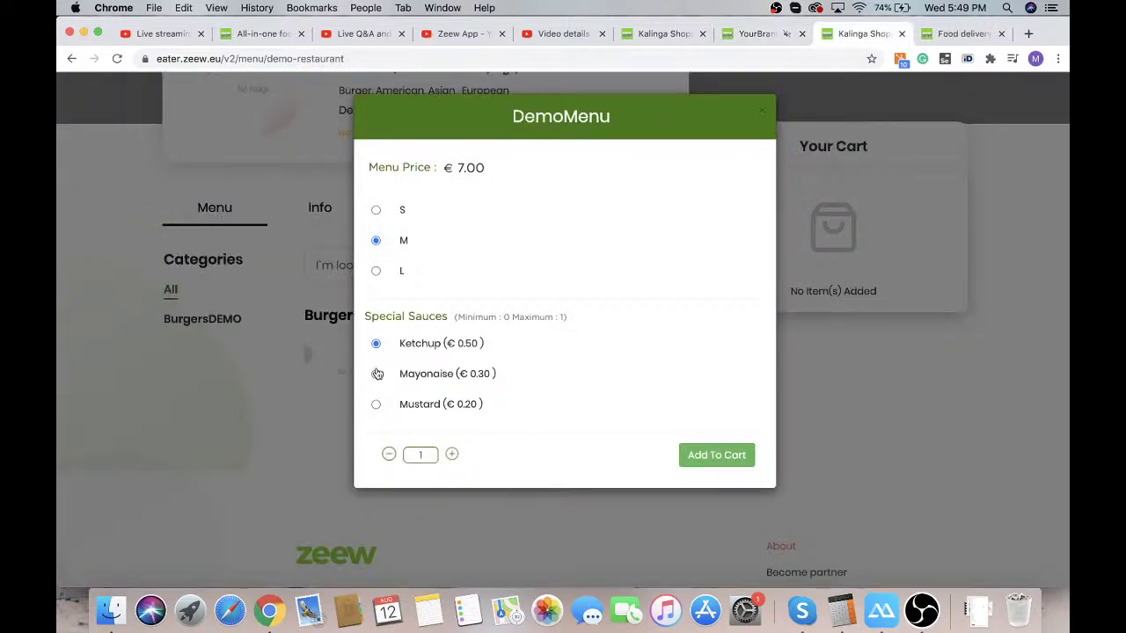
# Reload the shop and add DemoMenu size S with Ketchup and Mayonaise (€5.80) to the cart
pyautogui.click(117, 58)
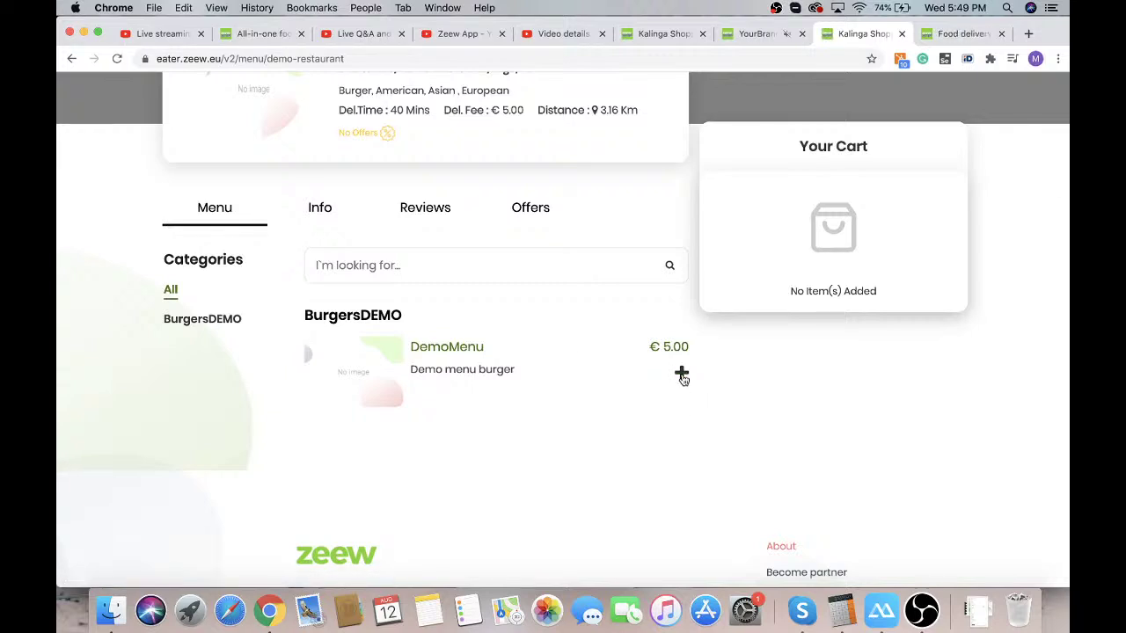
pyautogui.click(681, 375)
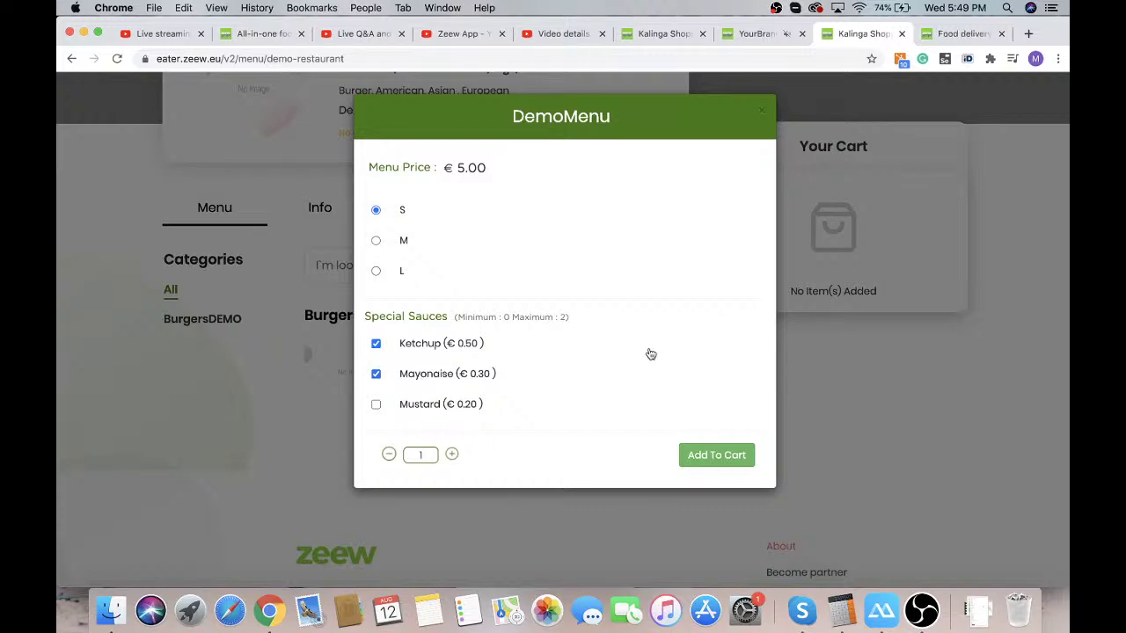
pyautogui.click(717, 455)
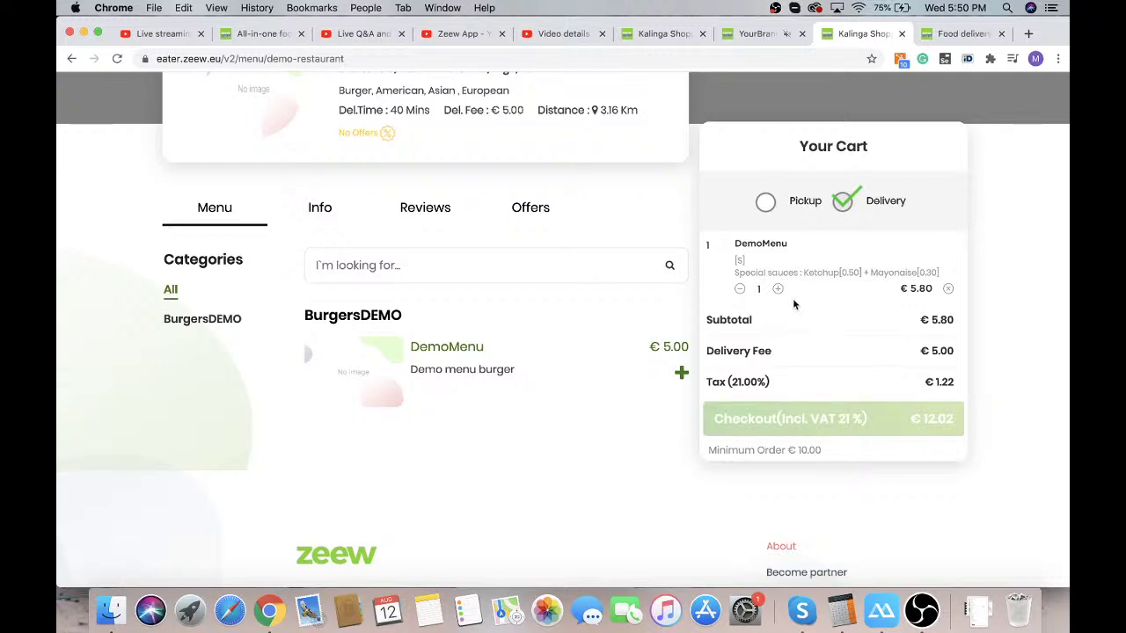
# Raise the DemoMenu quantity to 3 (€26.05 total) and proceed to checkout
pyautogui.scroll(-1, 842, 343)
pyautogui.scroll(3, 842, 343)
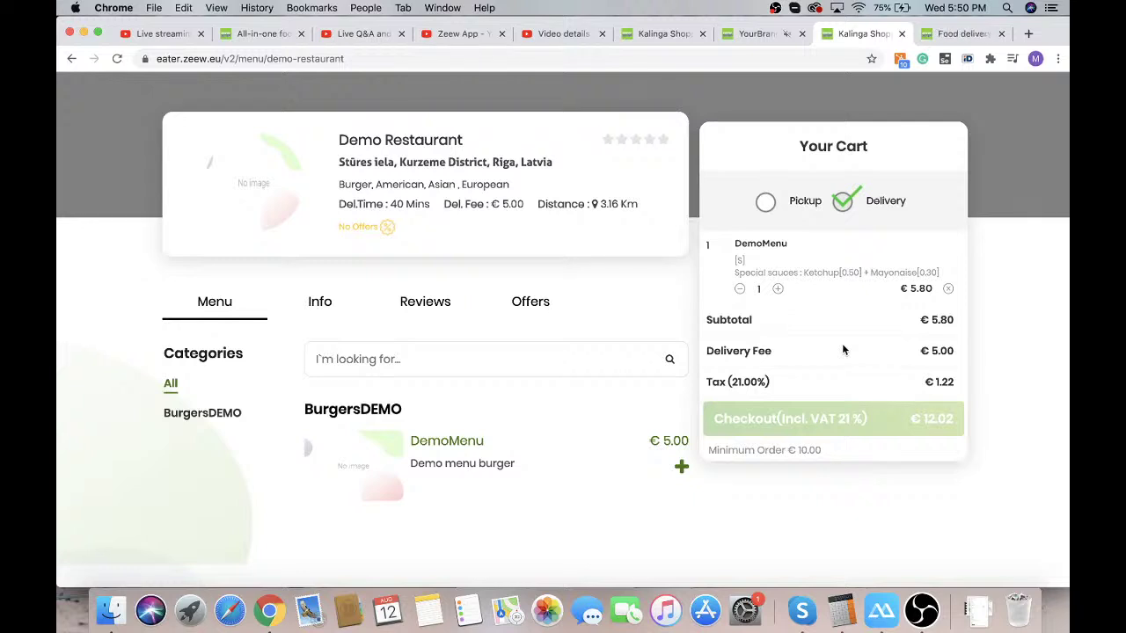
pyautogui.click(777, 289)
pyautogui.click(777, 289)
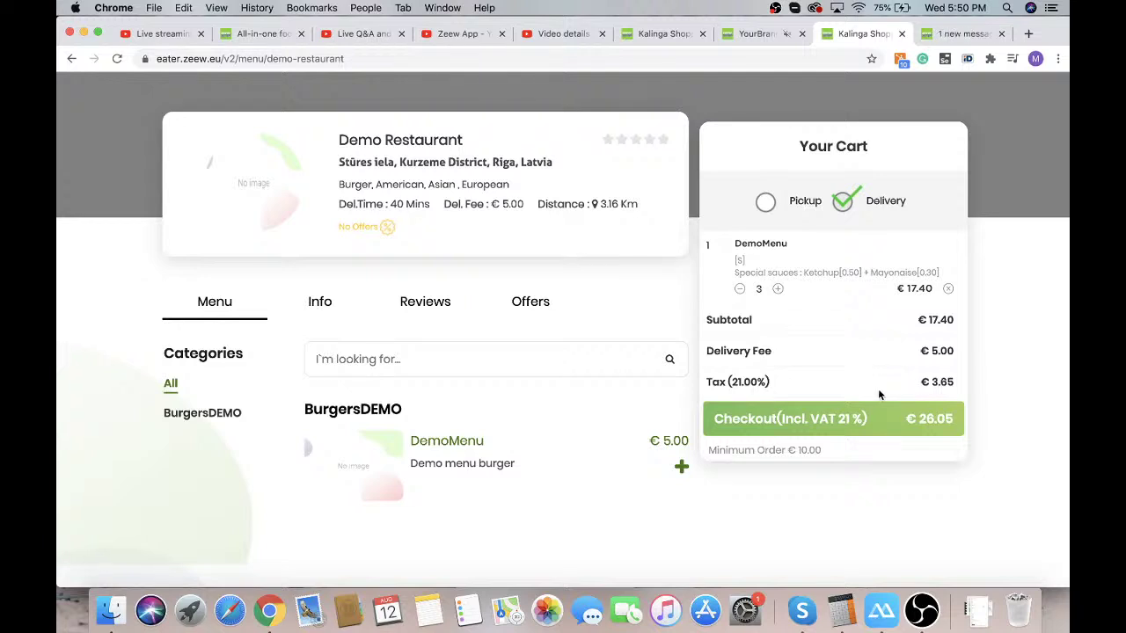
pyautogui.click(841, 421)
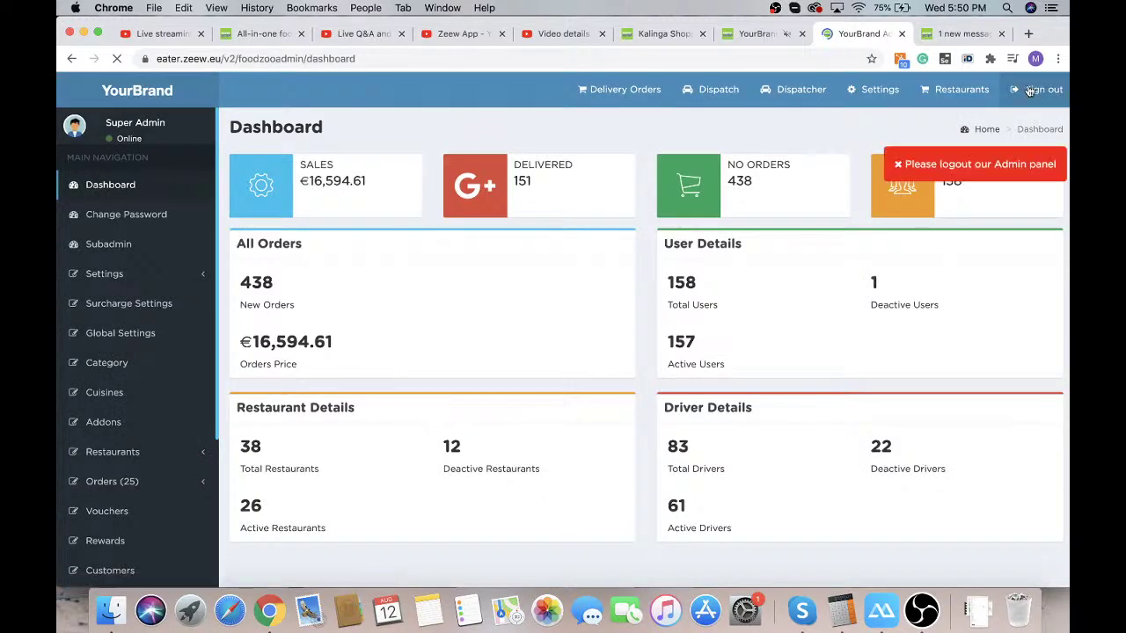
# Sign out, choose Engure as the delivery location, browse results, then return to the home page
pyautogui.click(1030, 92)
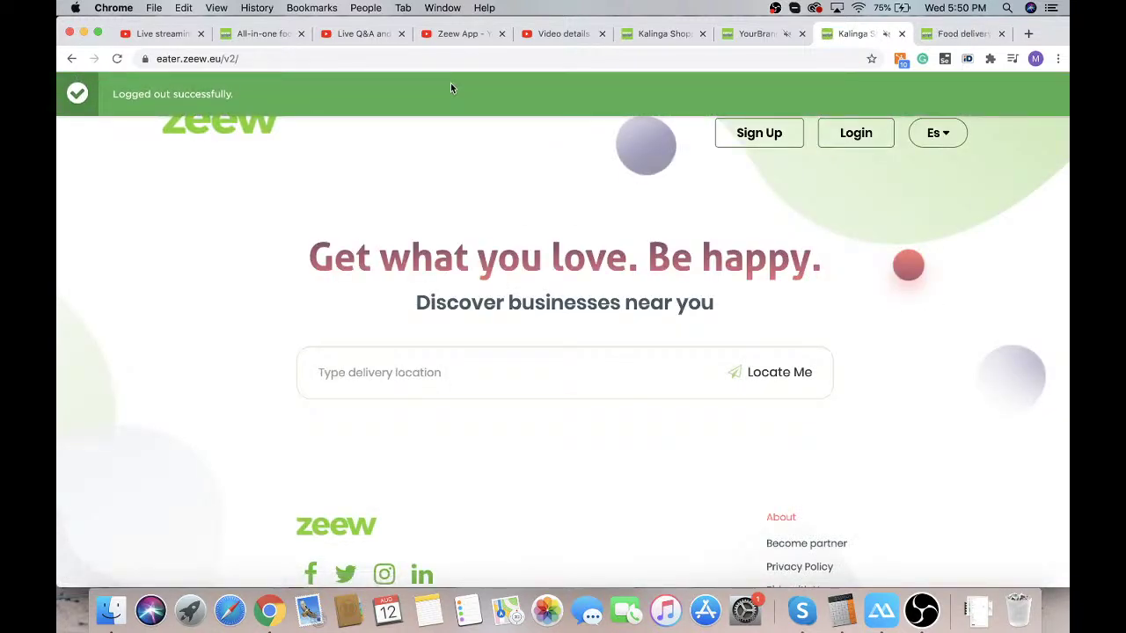
pyautogui.click(459, 380)
pyautogui.write('e')
pyautogui.click(395, 407)
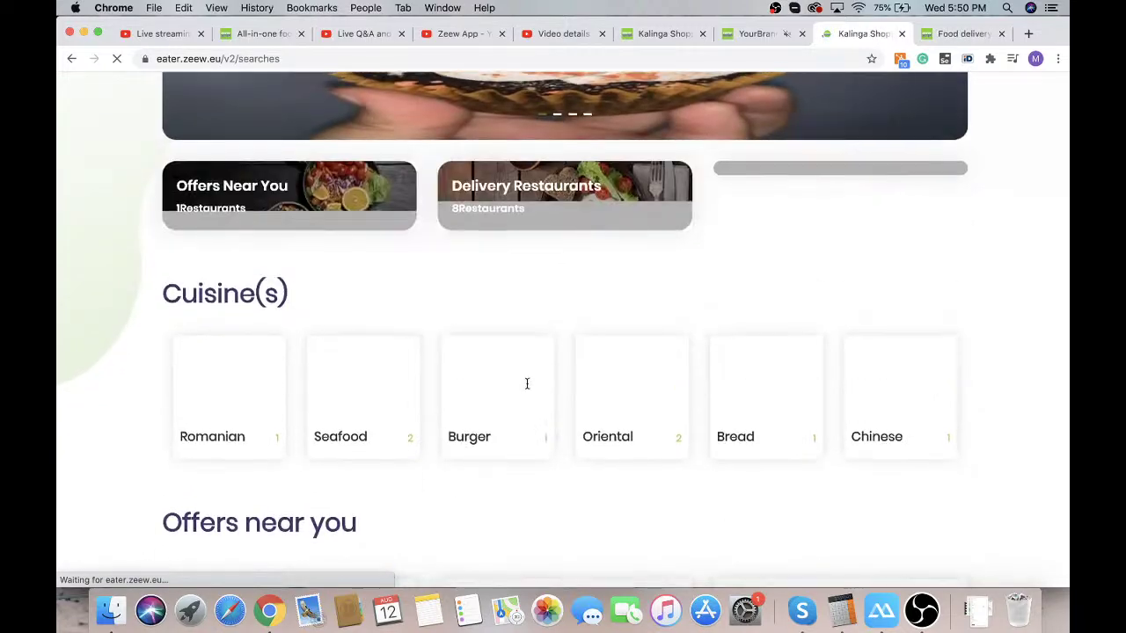
pyautogui.scroll(-5, 526, 383)
pyautogui.scroll(-10, 527, 382)
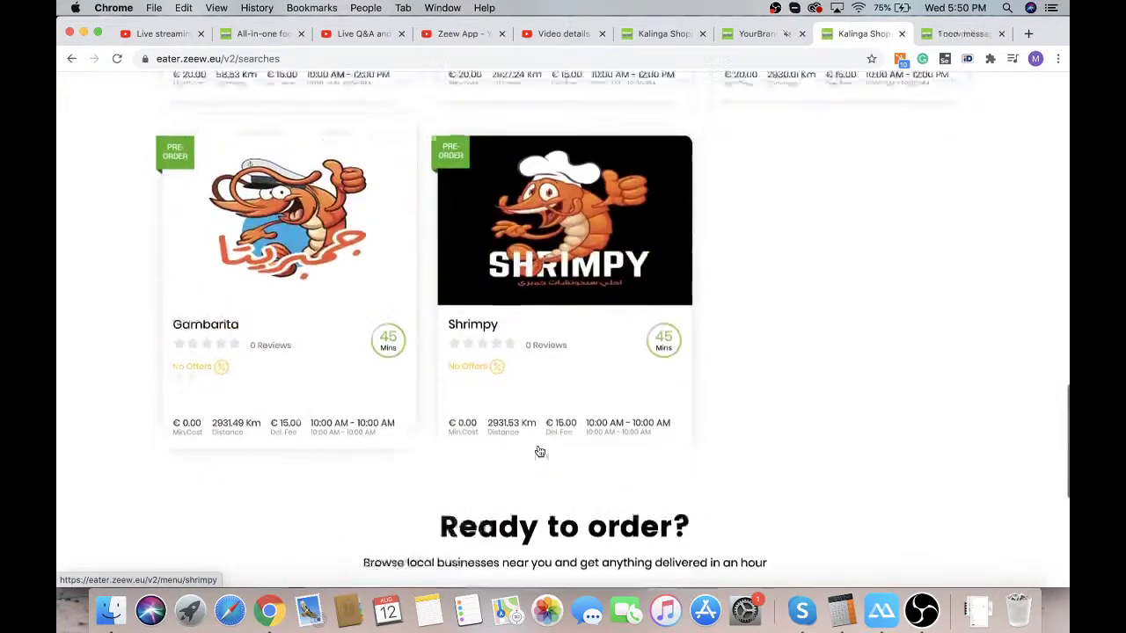
pyautogui.scroll(10, 539, 451)
pyautogui.scroll(8, 539, 451)
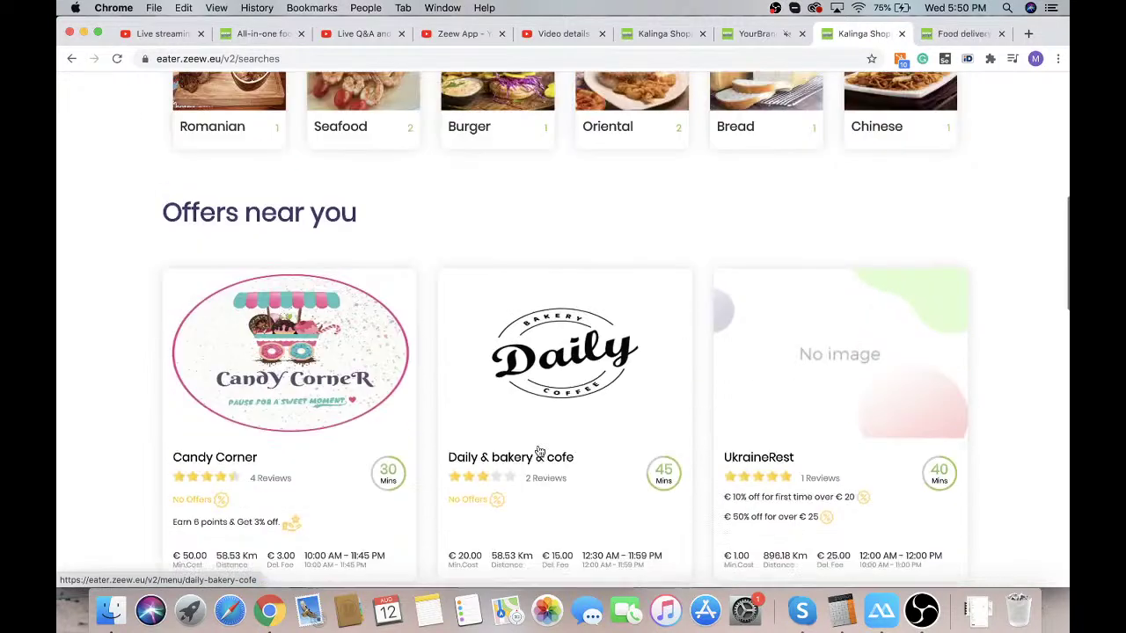
pyautogui.scroll(4, 226, 127)
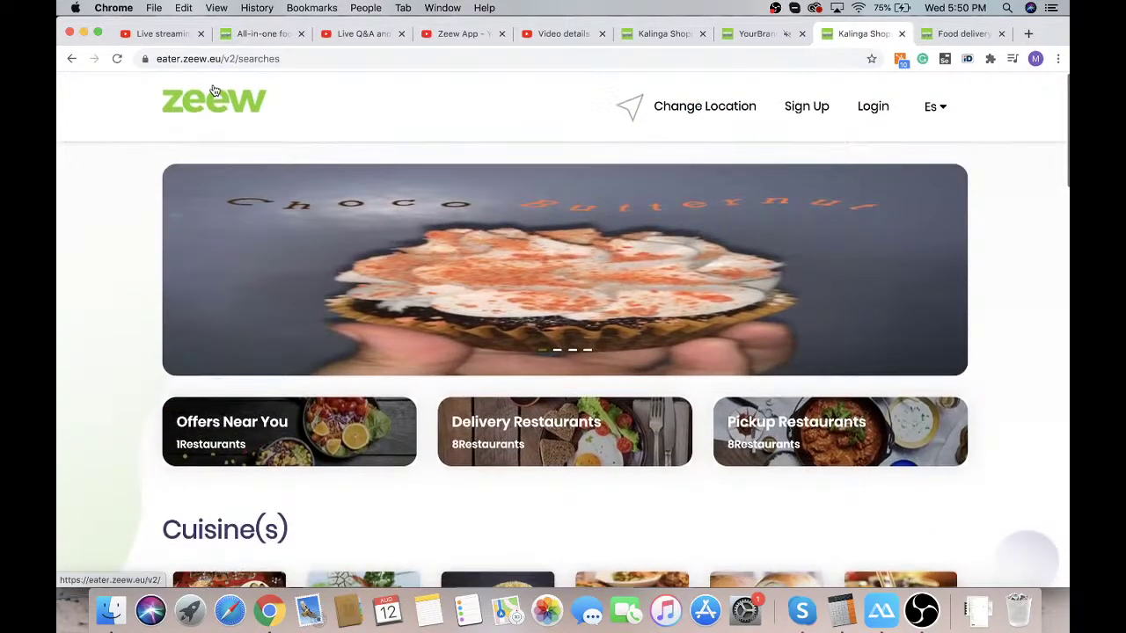
pyautogui.click(213, 91)
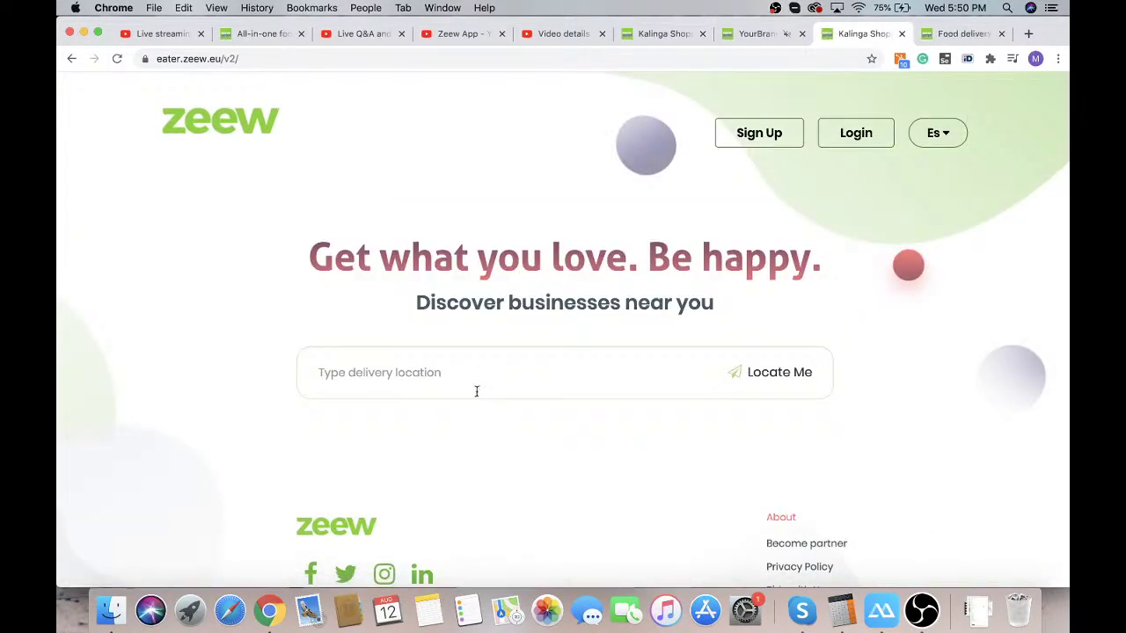
# Set the delivery location to Riga, Latvia and open Demo Restaurant with the three-burger cart
pyautogui.write('Riga')
pyautogui.click(452, 409)
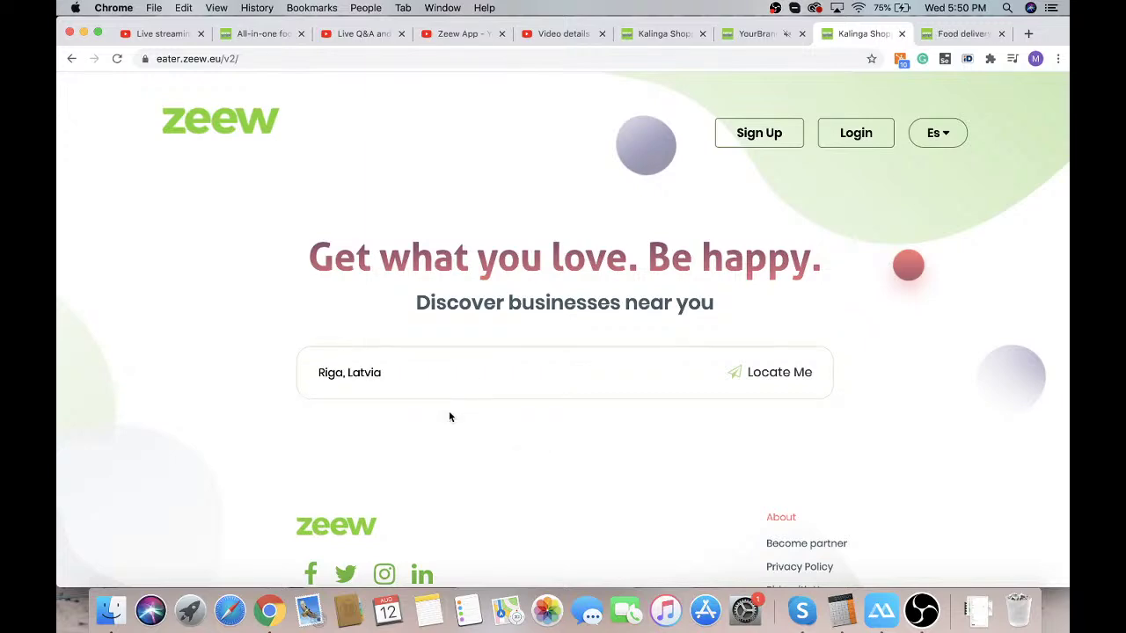
pyautogui.scroll(-10, 203, 335)
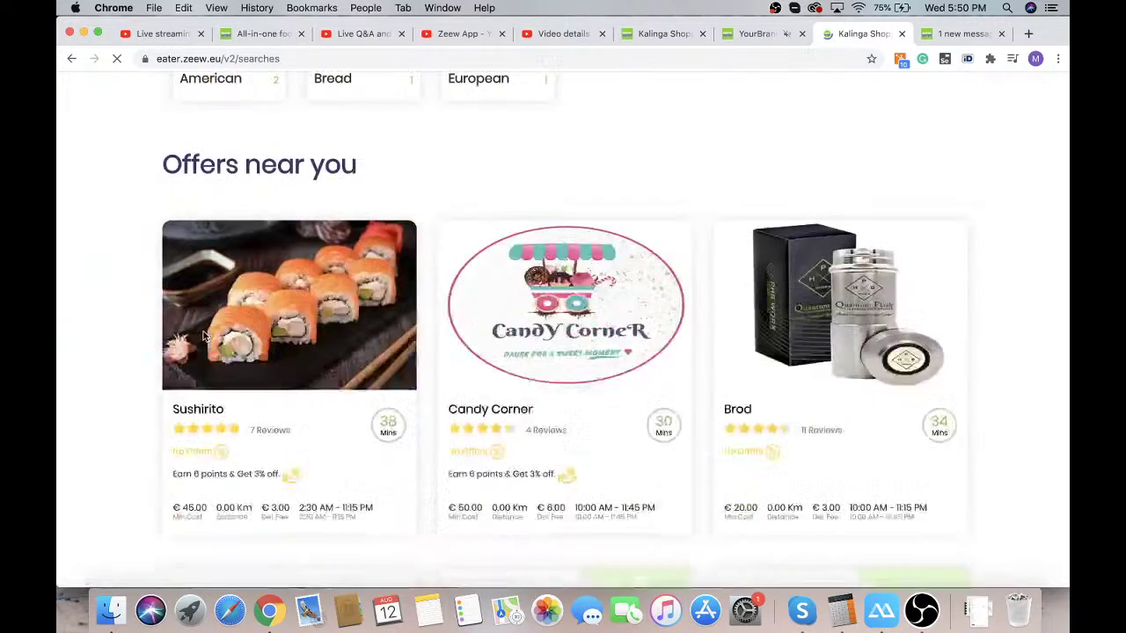
pyautogui.click(545, 367)
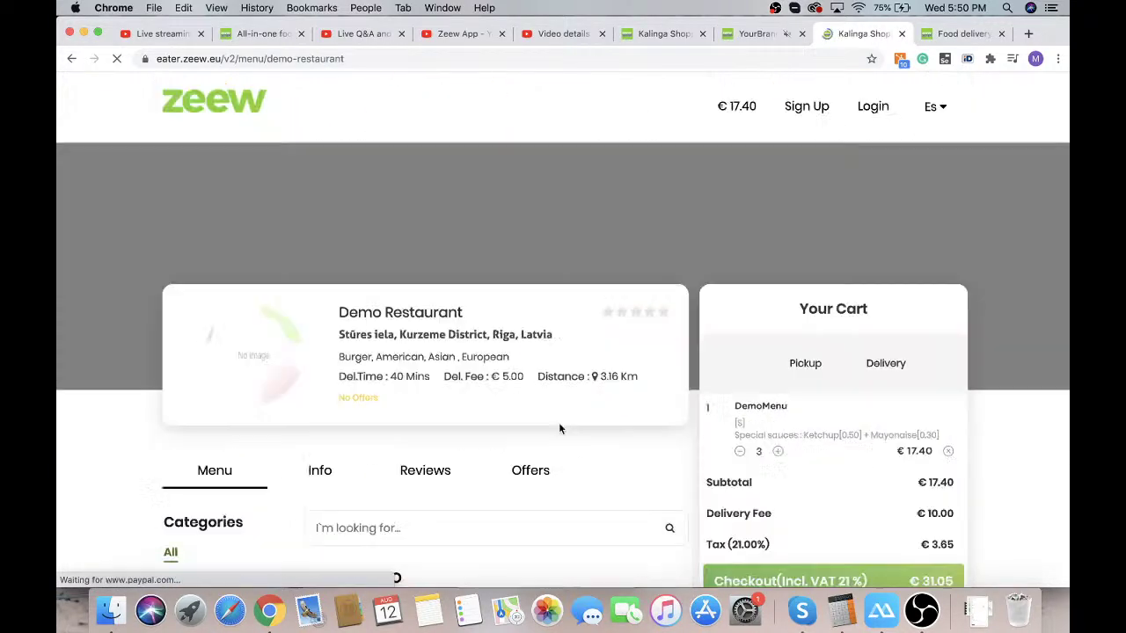
pyautogui.scroll(-3, 568, 458)
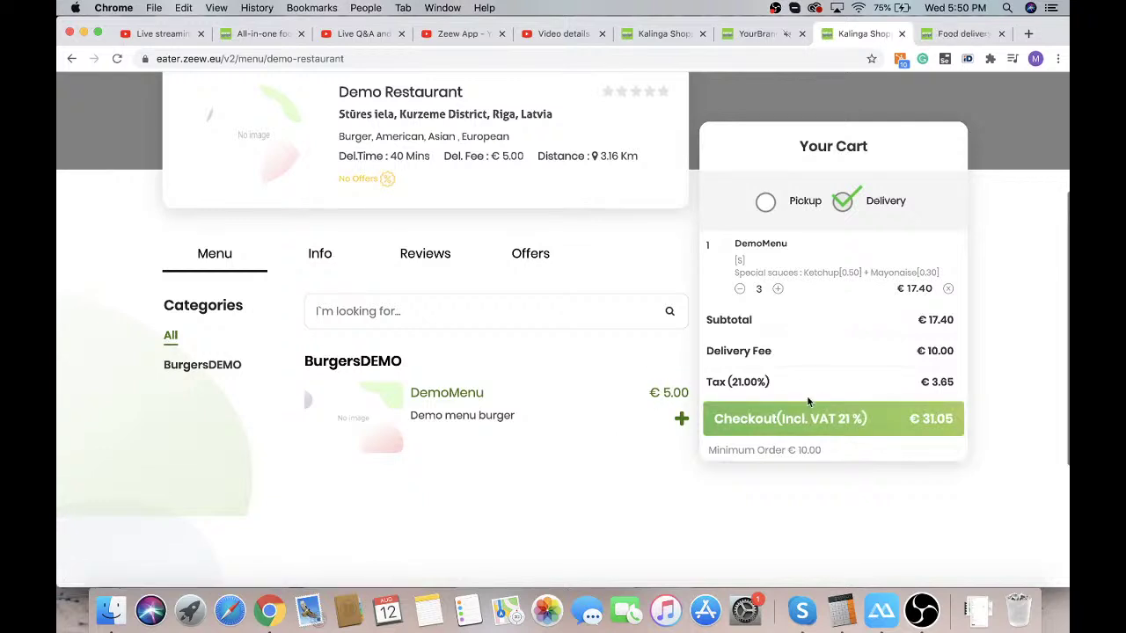
# From checkout, sign in with a different saved customer account from the autofill suggestions
pyautogui.click(818, 420)
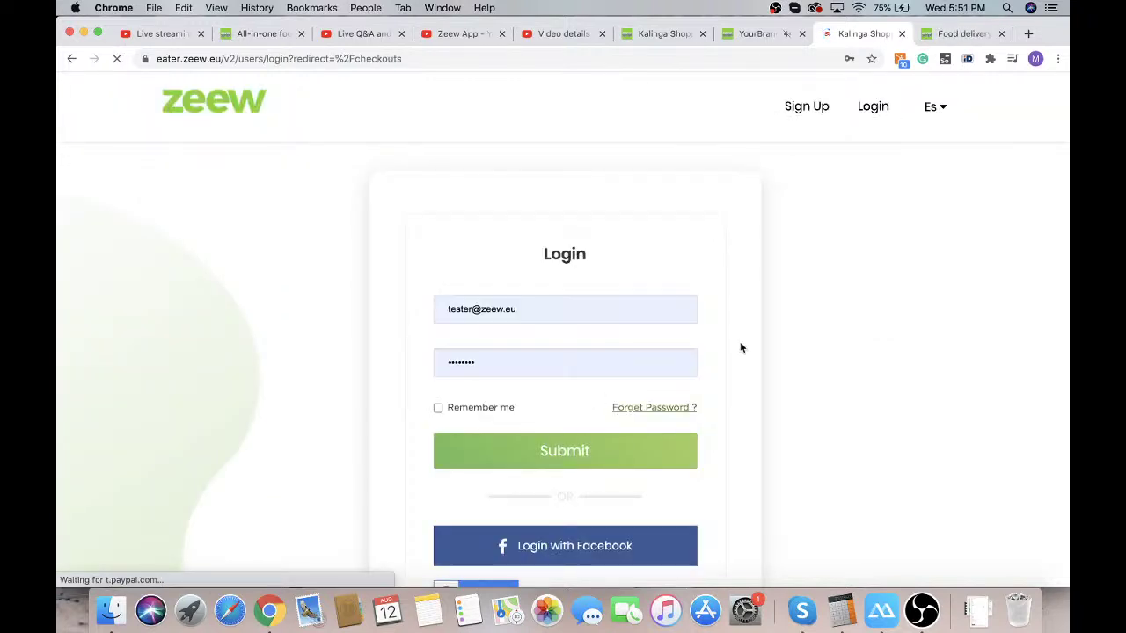
pyautogui.click(477, 308)
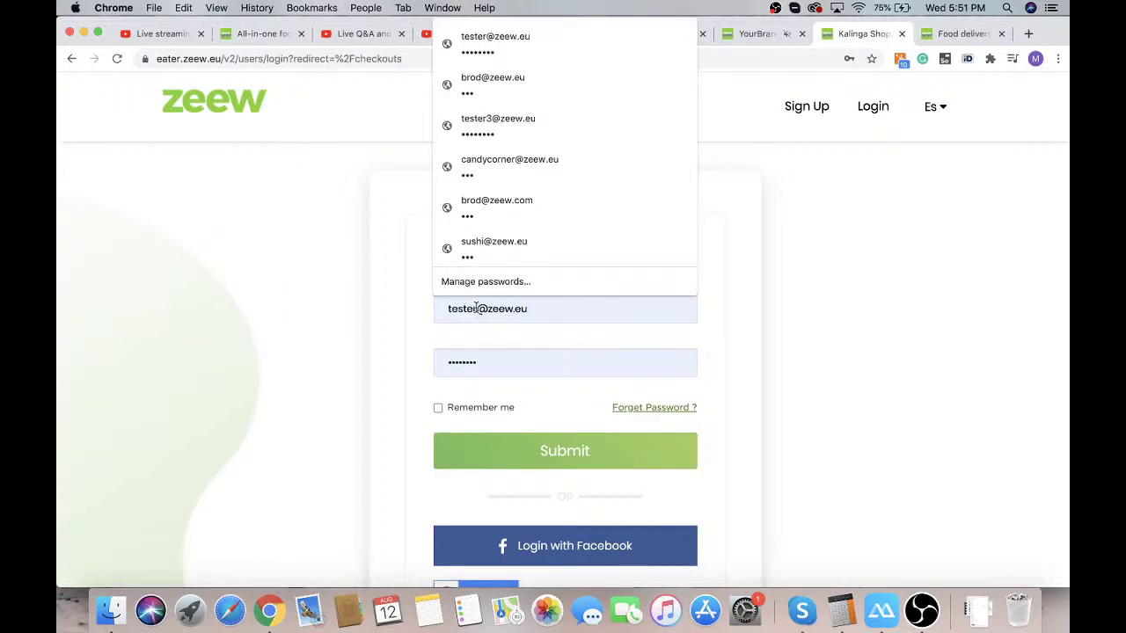
pyautogui.write('3')
pyautogui.click(613, 369)
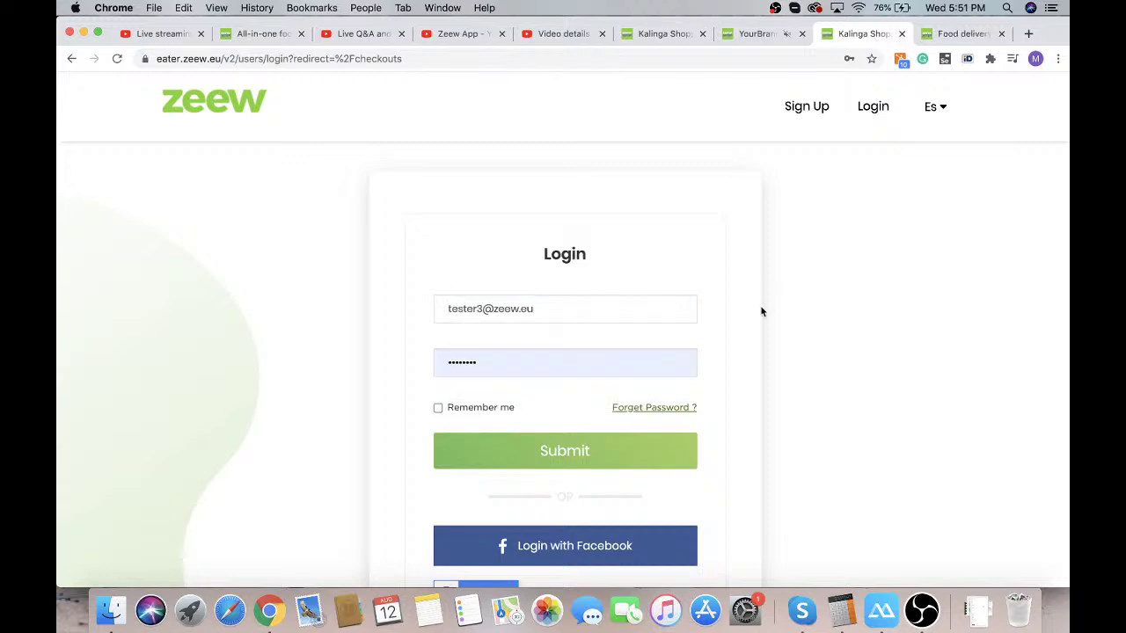
pyautogui.click(541, 445)
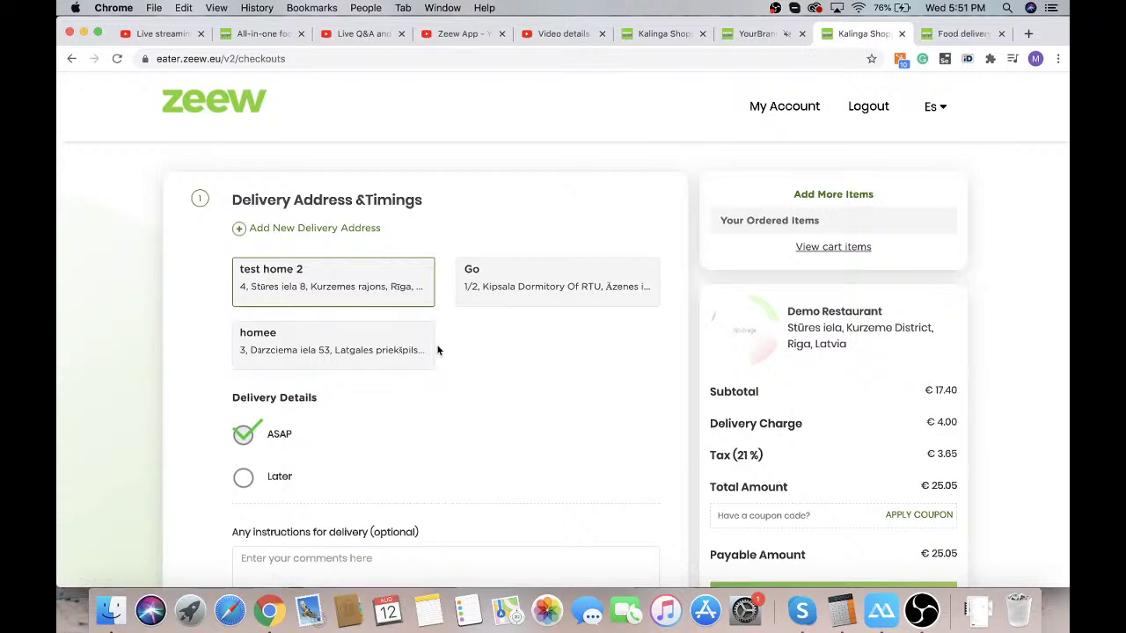
# Preview Credit Card and PayPal, keep cash on delivery, and place the €25.05 order
pyautogui.scroll(-3, 437, 350)
pyautogui.scroll(-1, 437, 350)
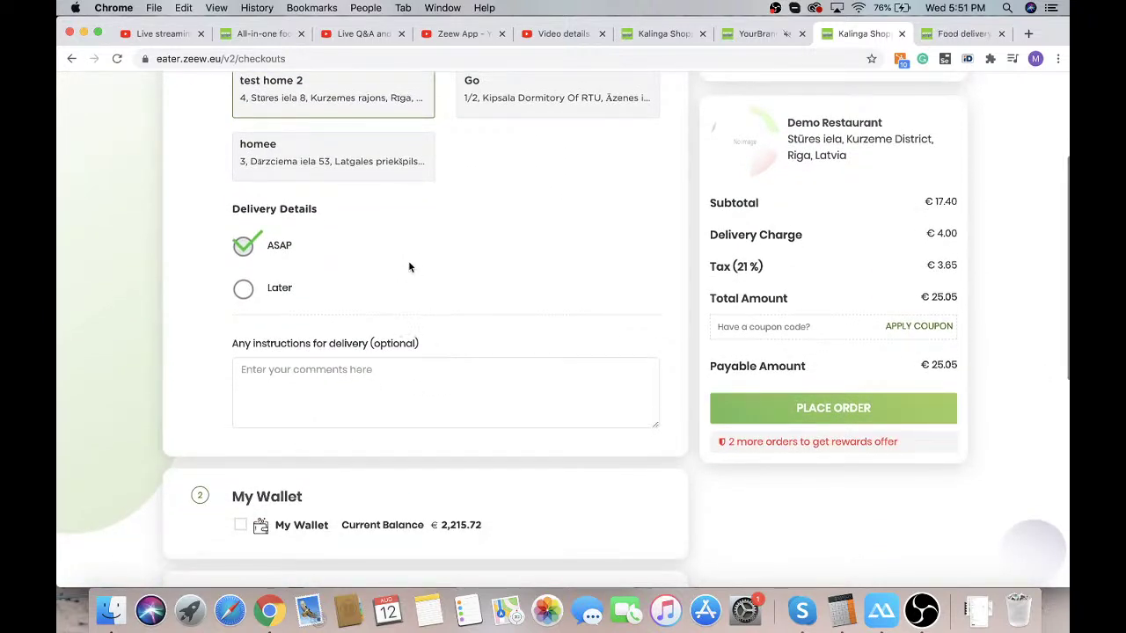
pyautogui.scroll(-2, 347, 246)
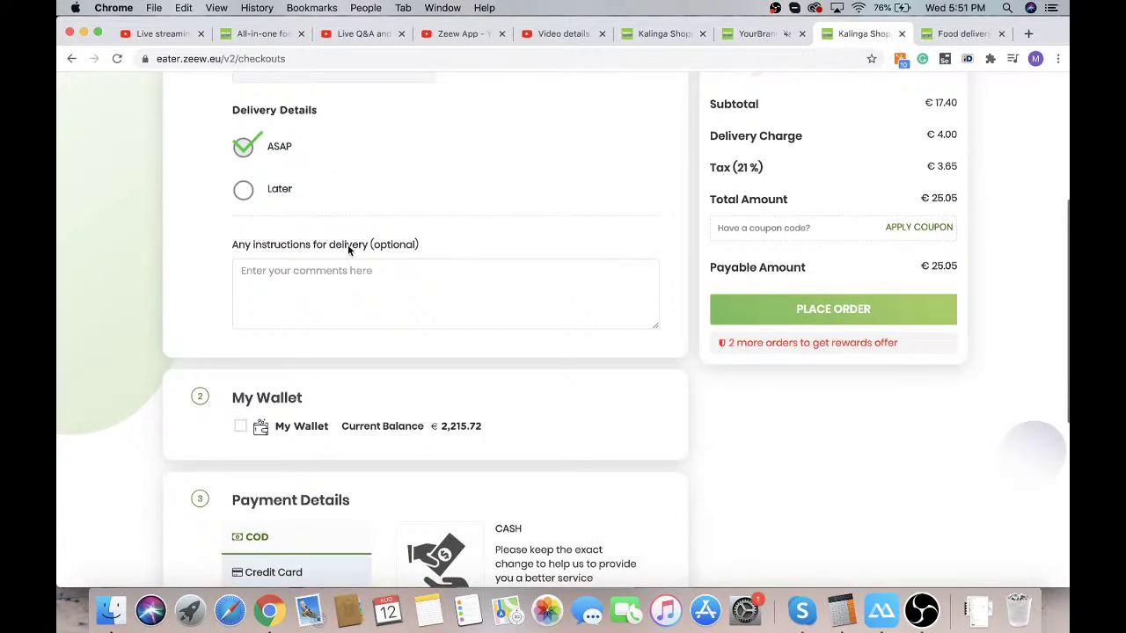
pyautogui.scroll(-2, 347, 250)
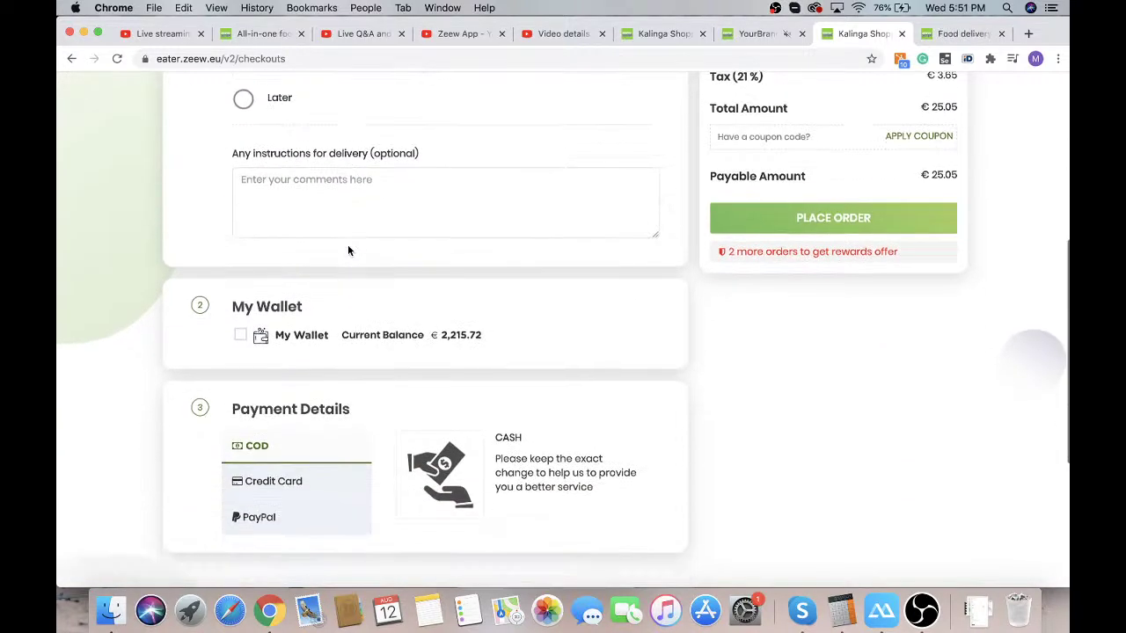
pyautogui.click(324, 482)
pyautogui.click(317, 517)
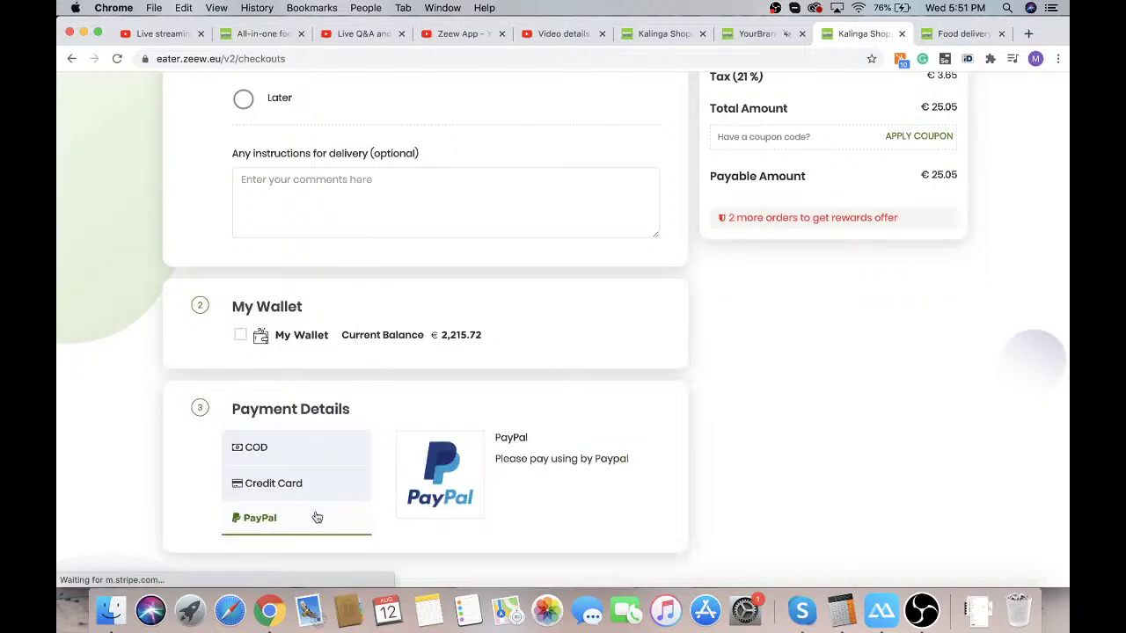
pyautogui.click(289, 450)
pyautogui.scroll(-1, 289, 450)
pyautogui.scroll(2, 288, 448)
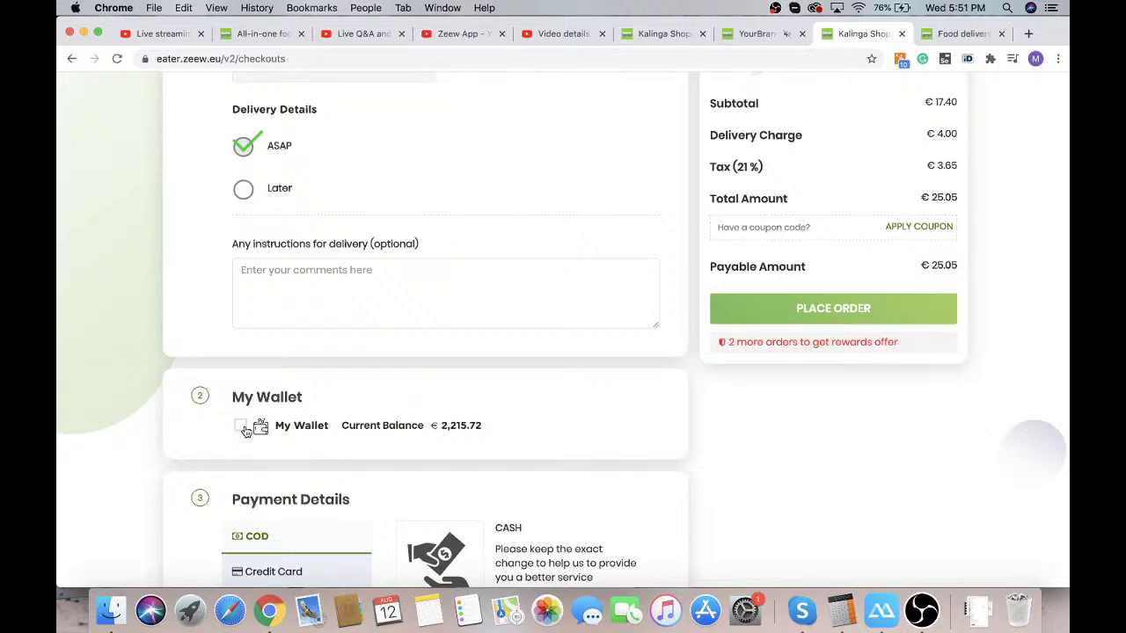
pyautogui.scroll(5, 325, 407)
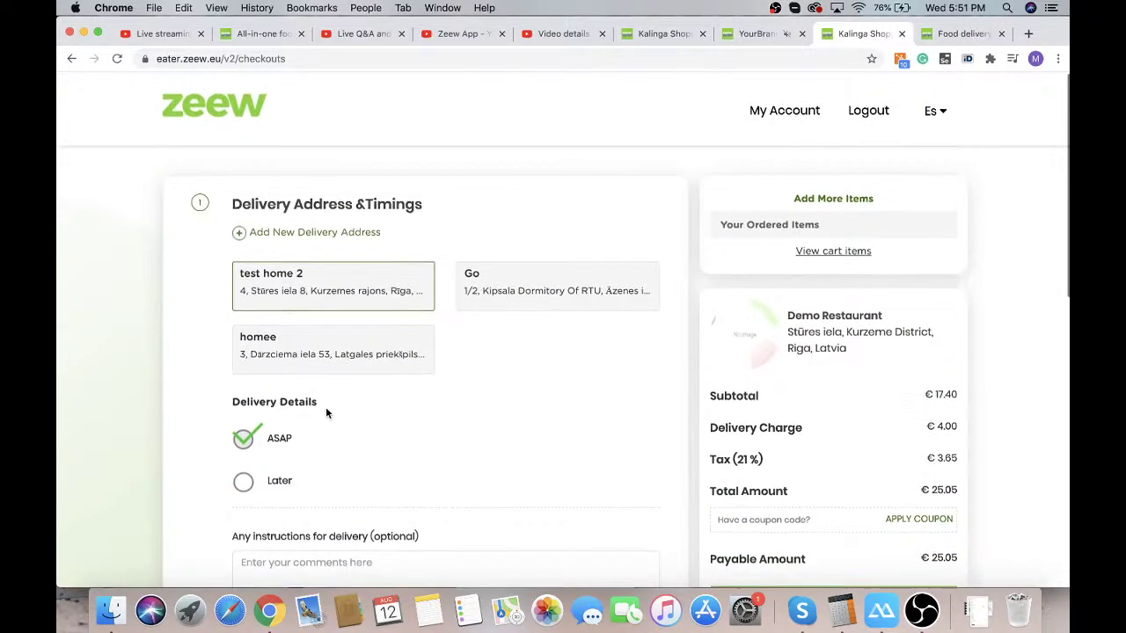
pyautogui.scroll(-3, 628, 384)
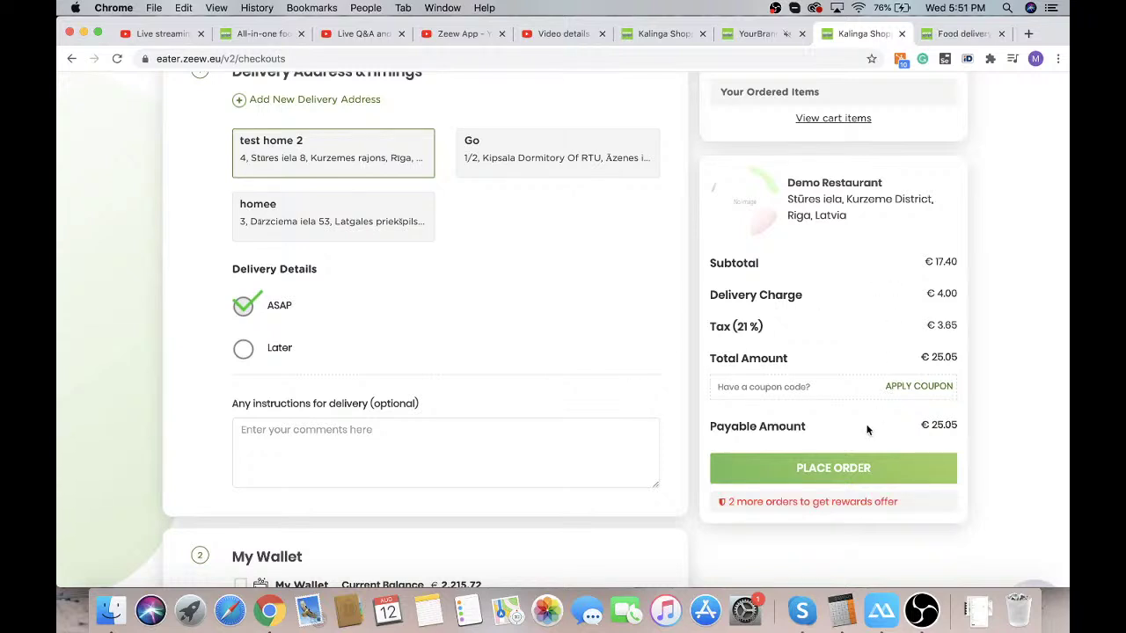
pyautogui.click(840, 469)
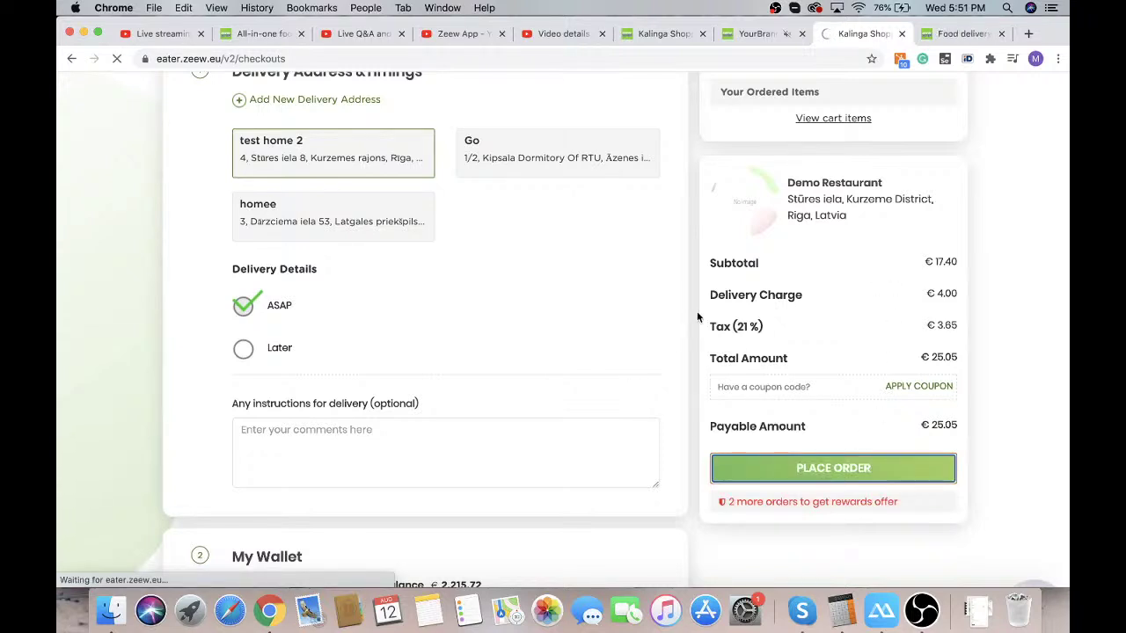
# Close the extra Food delivery tab and try the account page twice, which returns errors
pyautogui.click(1000, 34)
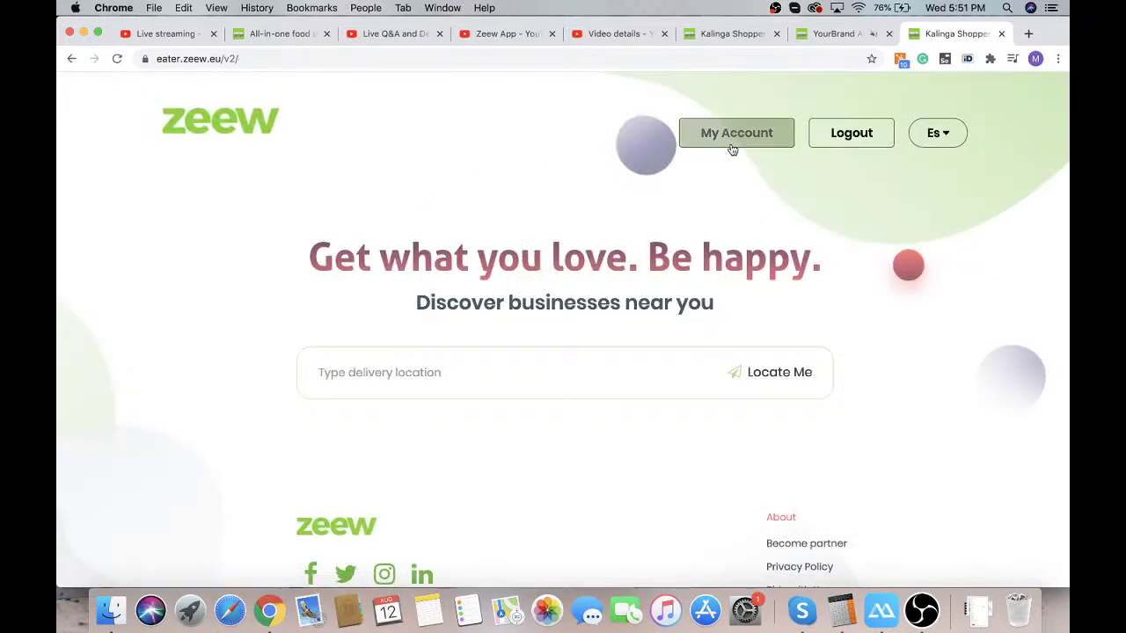
pyautogui.click(732, 142)
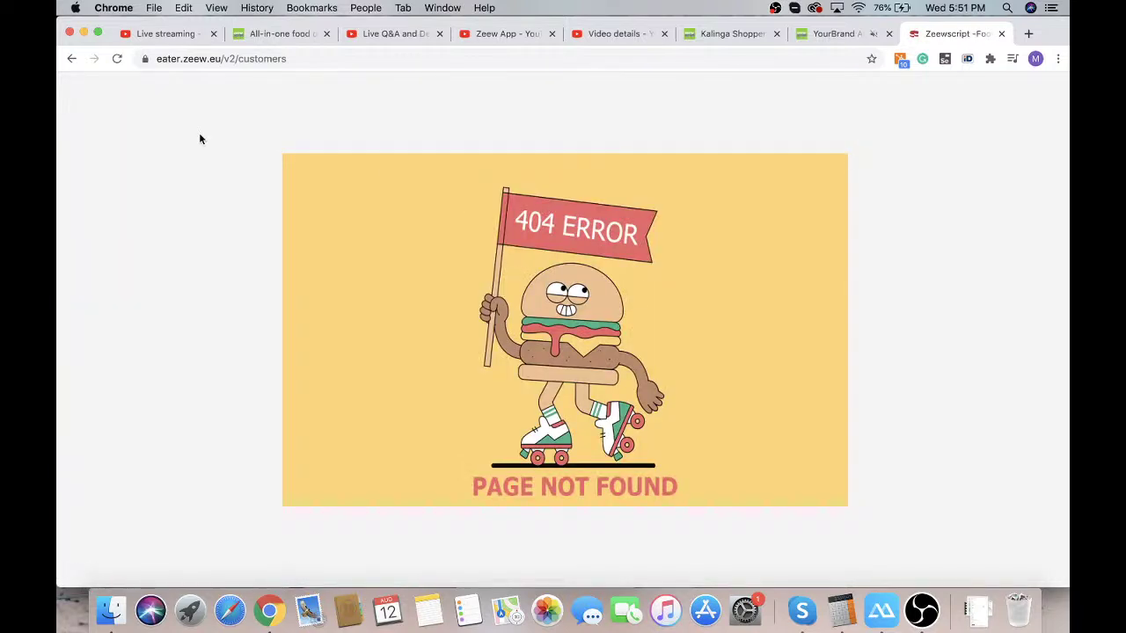
pyautogui.click(73, 59)
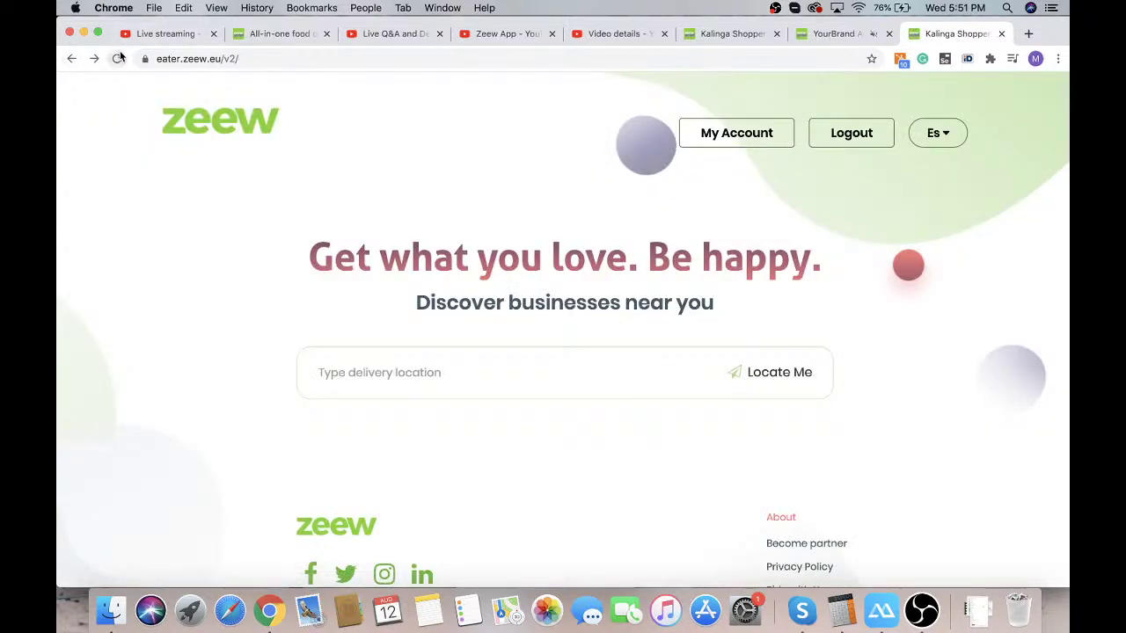
pyautogui.scroll(-2, 325, 162)
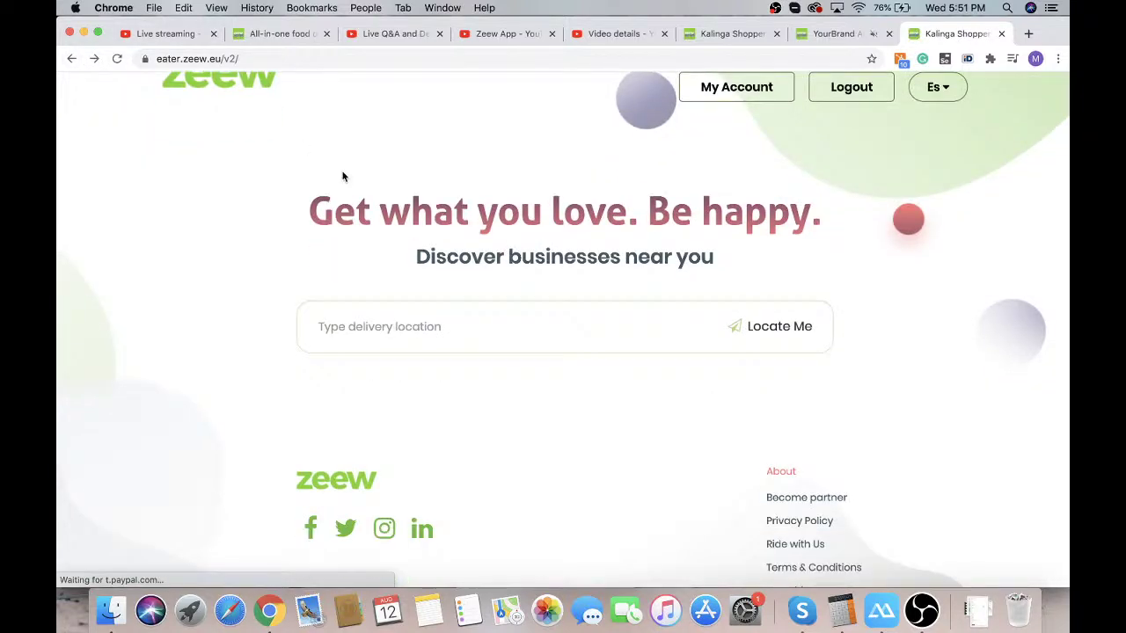
pyautogui.click(711, 87)
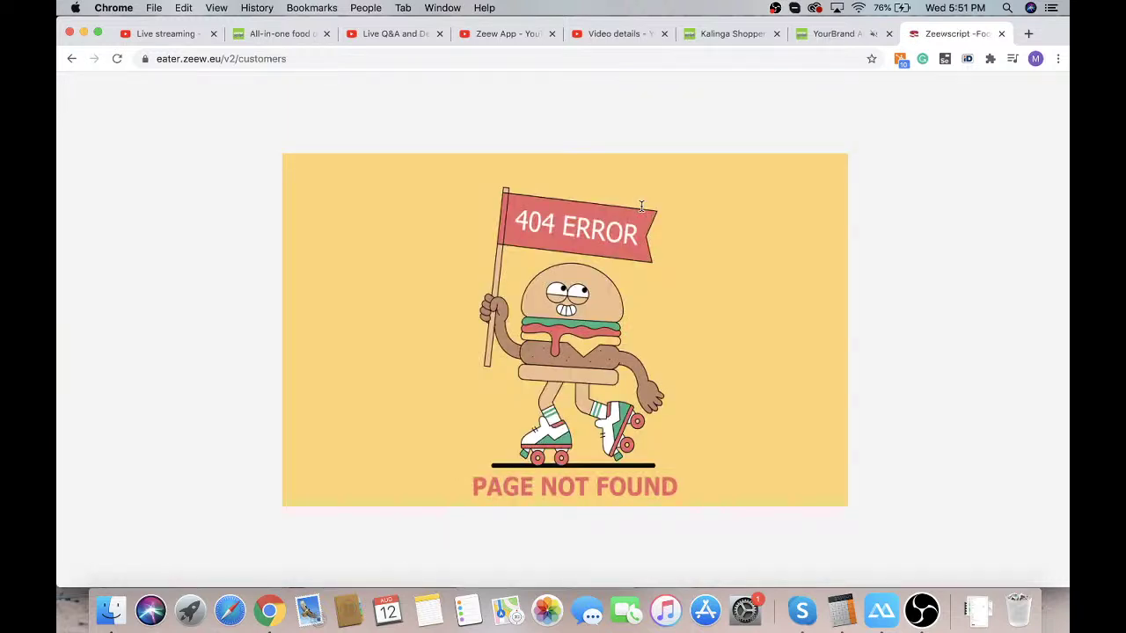
pyautogui.click(71, 59)
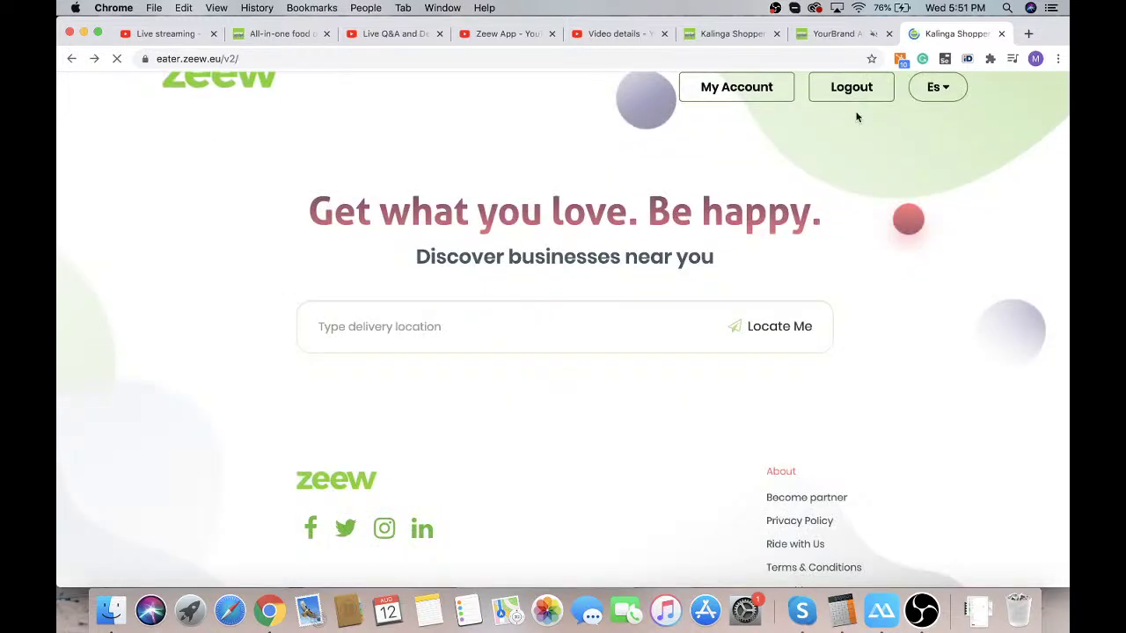
# Log out, open the login page, then go back and reload
pyautogui.click(862, 95)
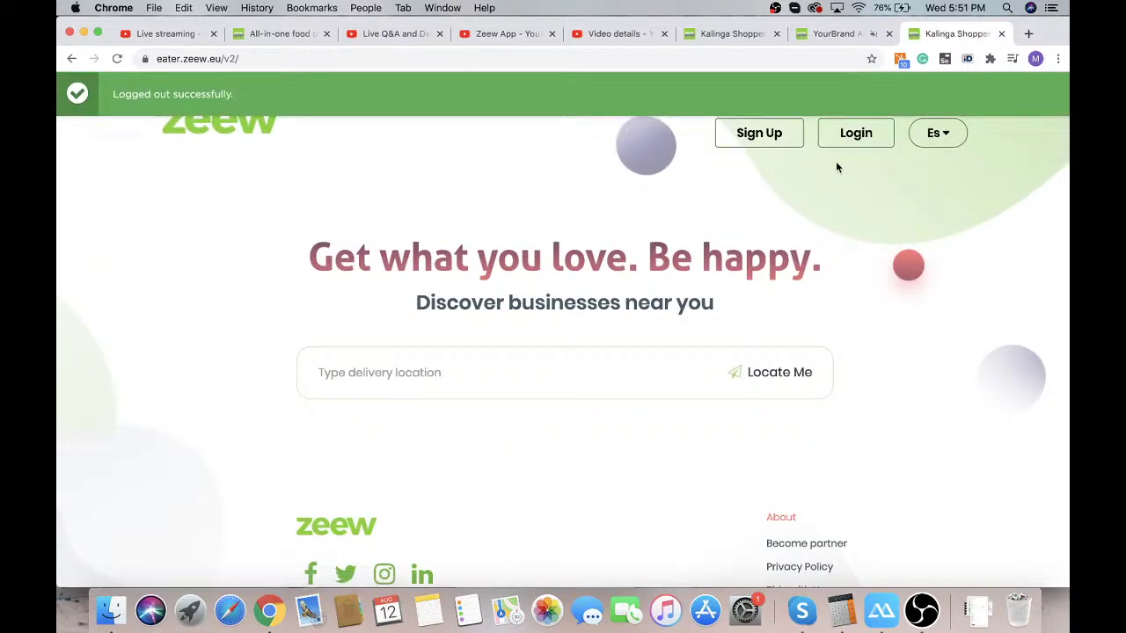
pyautogui.click(851, 132)
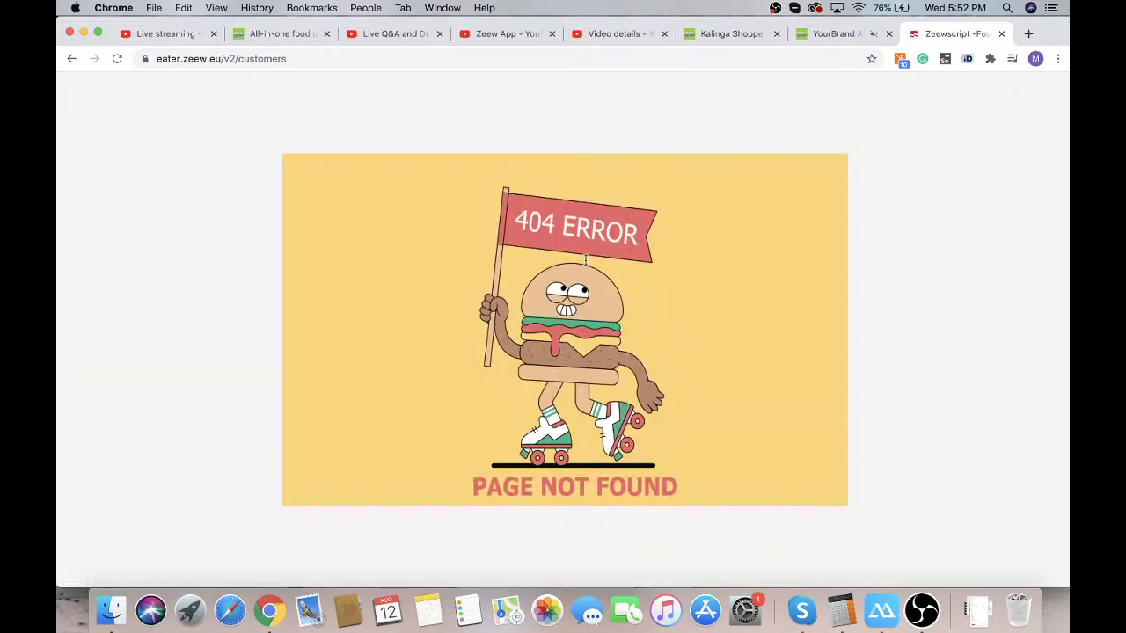
pyautogui.click(72, 59)
pyautogui.click(117, 59)
pyautogui.click(117, 62)
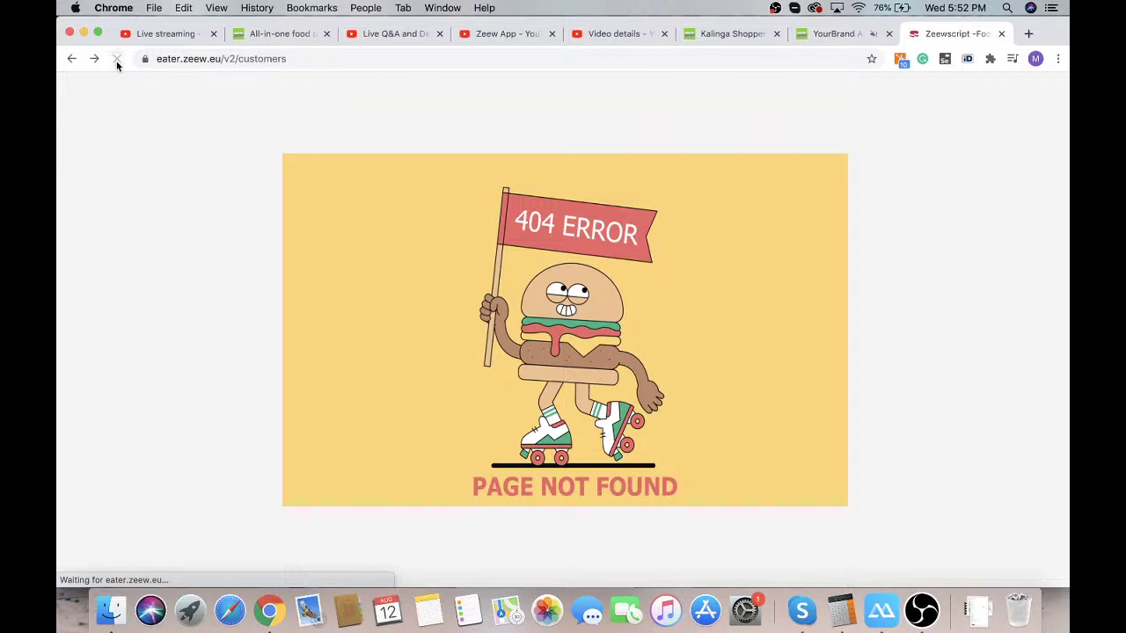
# Load eater.zeew.eu/v2/ by removing 'customers' from the address, then change the site language
pyautogui.doubleClick(255, 59)
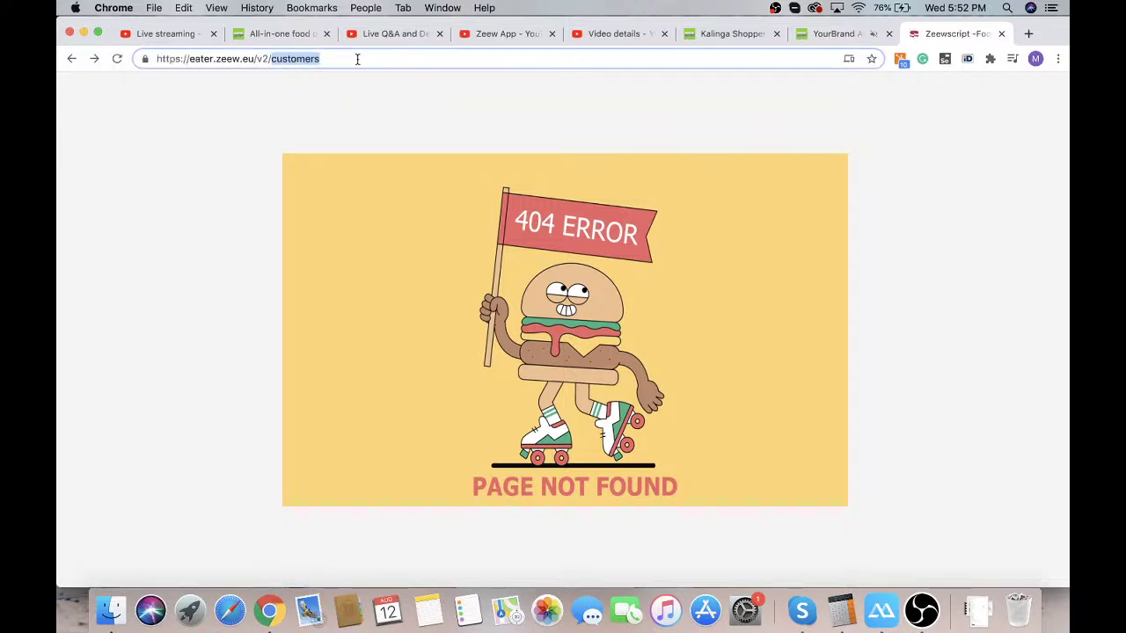
pyautogui.press('BackSpace')
pyautogui.press('Return')
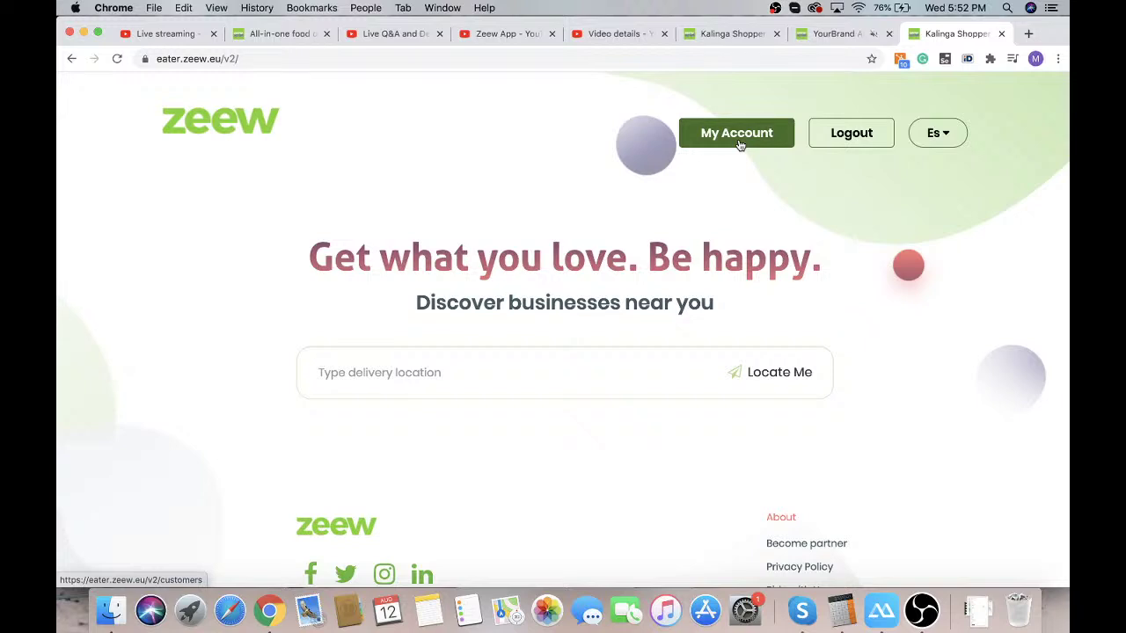
pyautogui.click(937, 133)
pyautogui.click(923, 169)
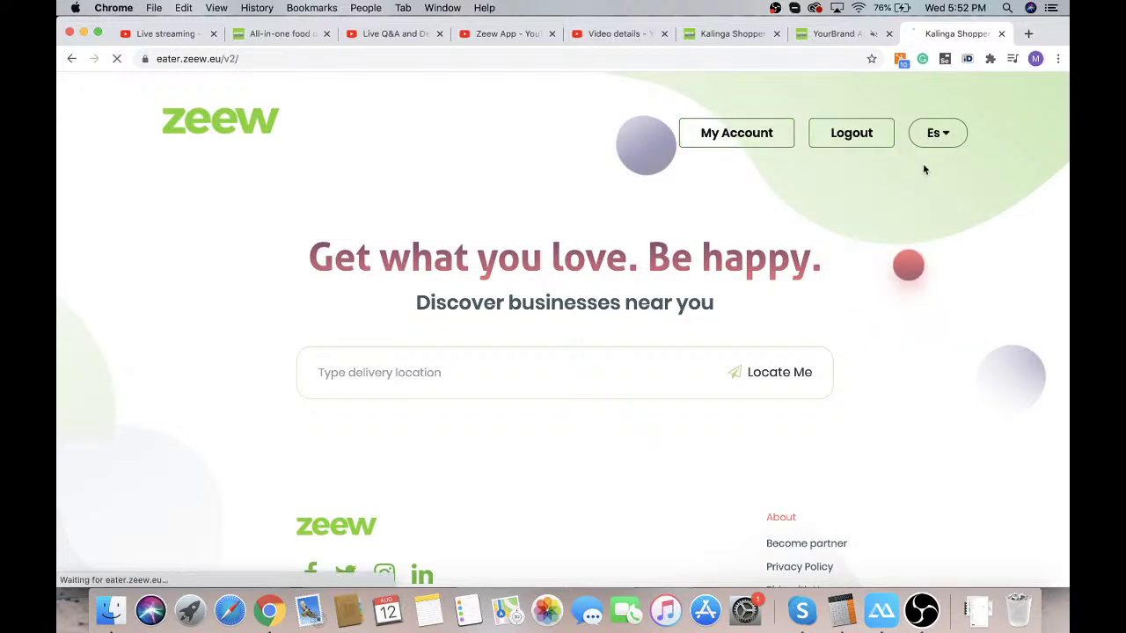
# Open My Account, view the EN language list, then expand Settings in the admin panel
pyautogui.click(763, 134)
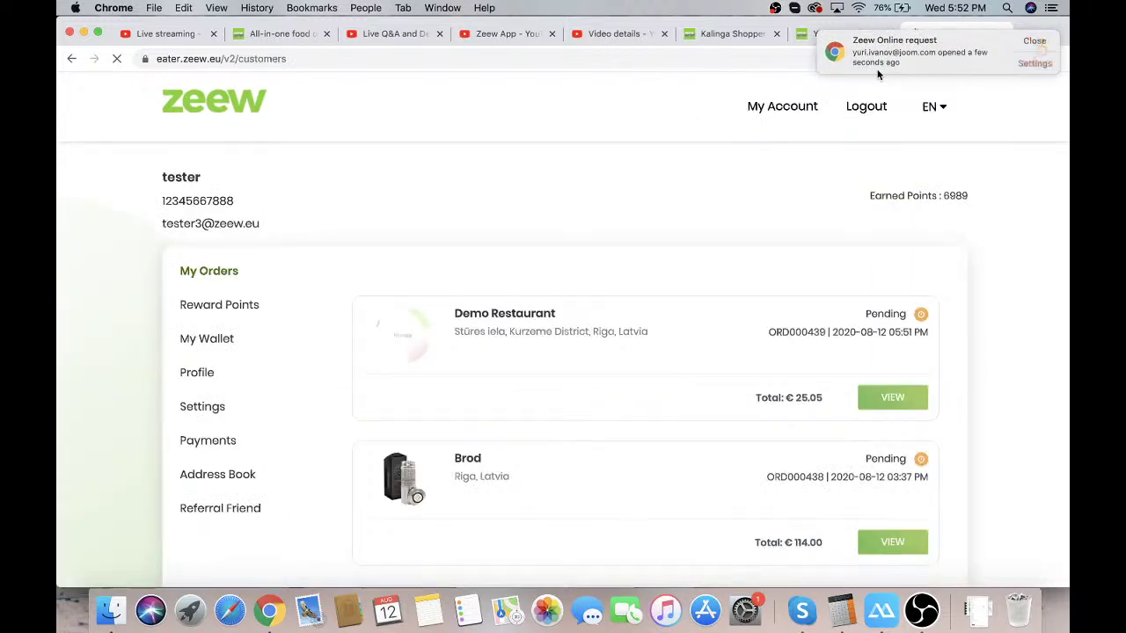
pyautogui.click(938, 107)
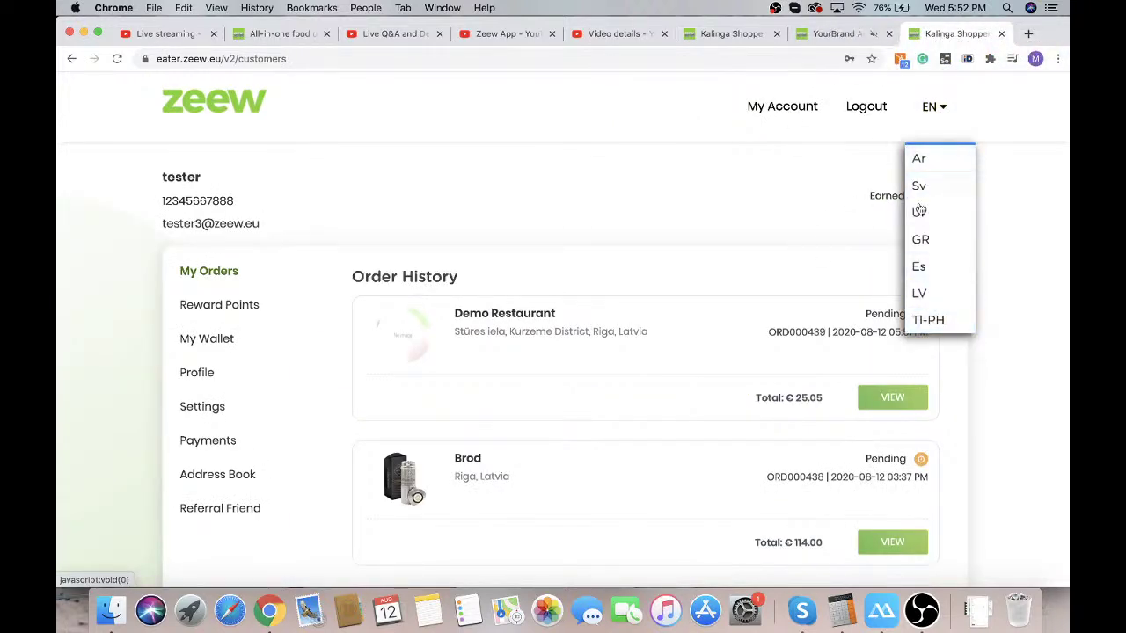
pyautogui.click(852, 185)
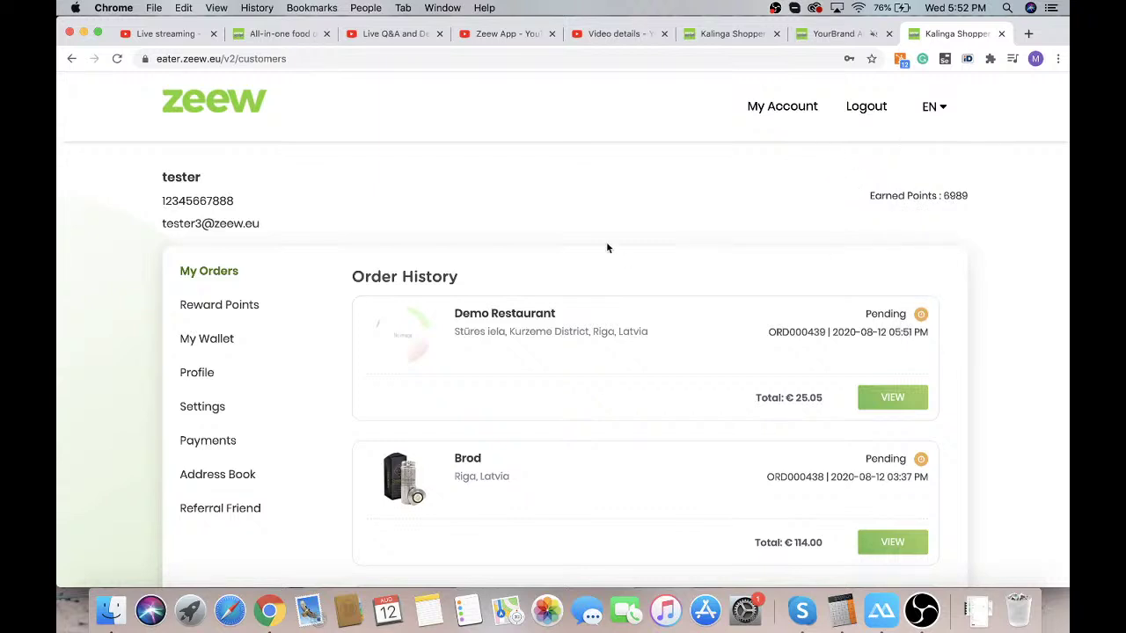
pyautogui.scroll(-2, 483, 216)
pyautogui.scroll(2, 485, 211)
pyautogui.click(832, 38)
pyautogui.click(110, 273)
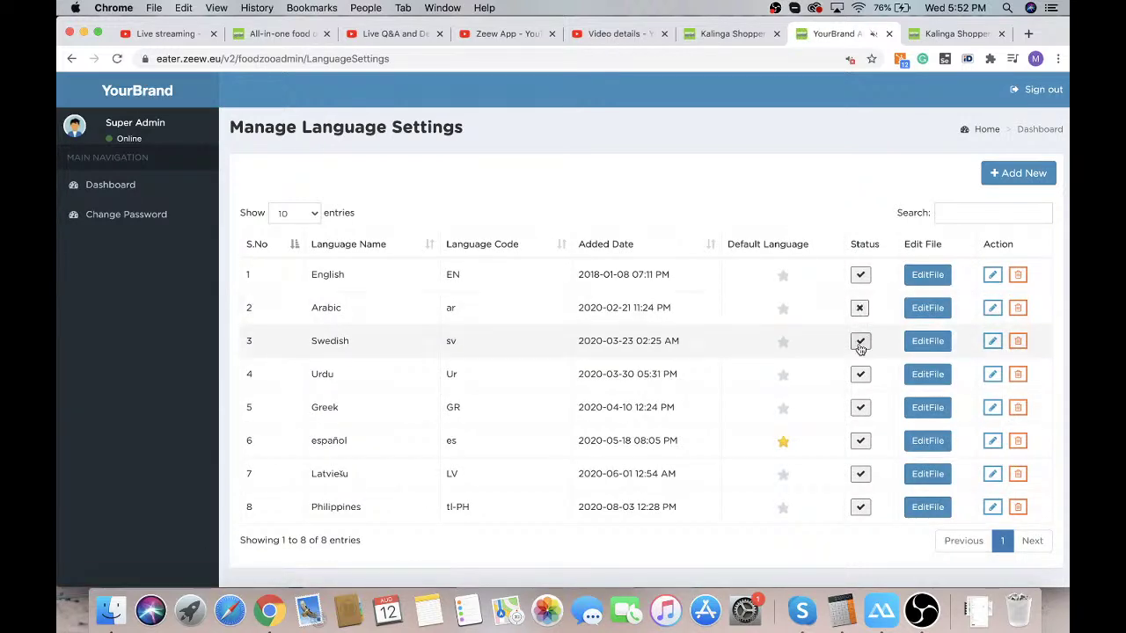
# Disable Swedish, Urdu, español, Latviešu and Philippines, make English default, then return to order history
pyautogui.click(860, 342)
pyautogui.click(860, 374)
pyautogui.click(860, 441)
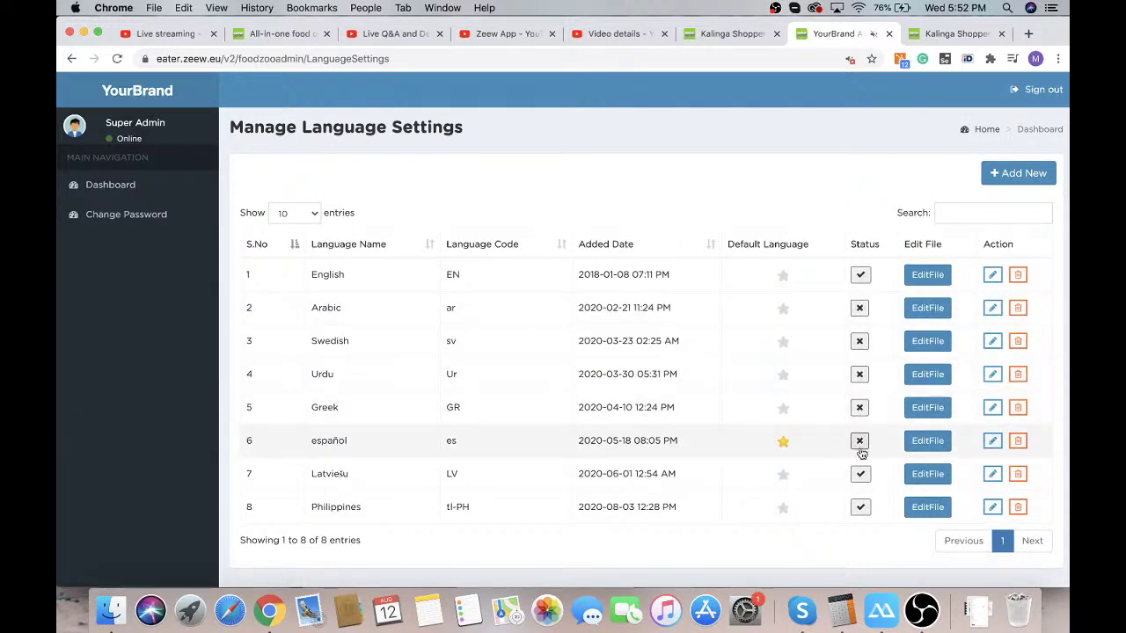
pyautogui.click(860, 474)
pyautogui.click(860, 506)
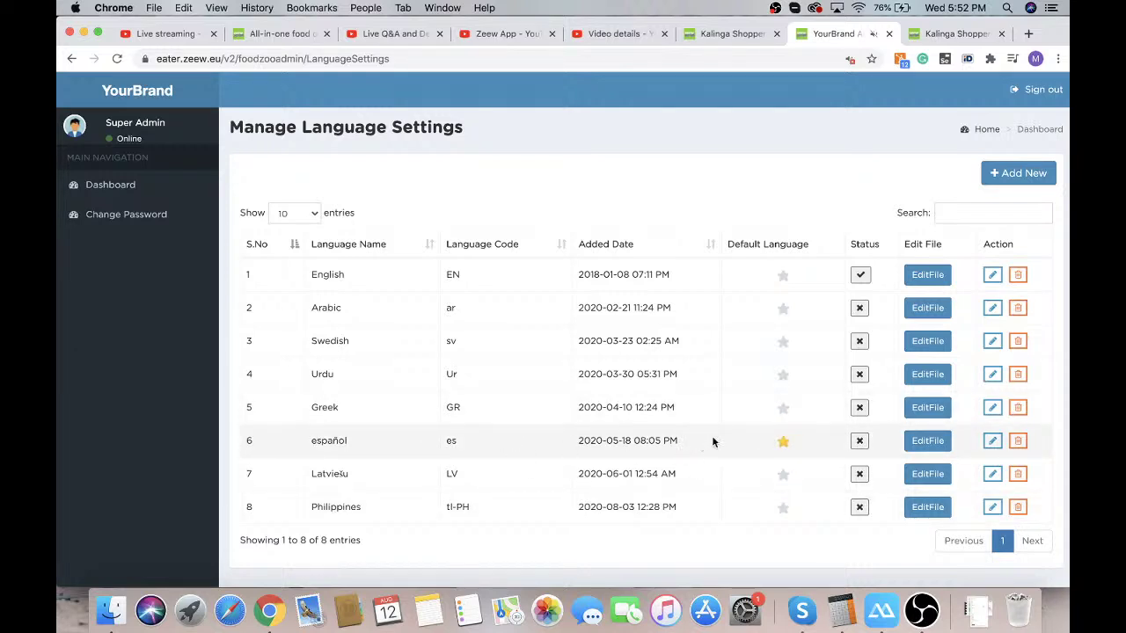
pyautogui.click(783, 275)
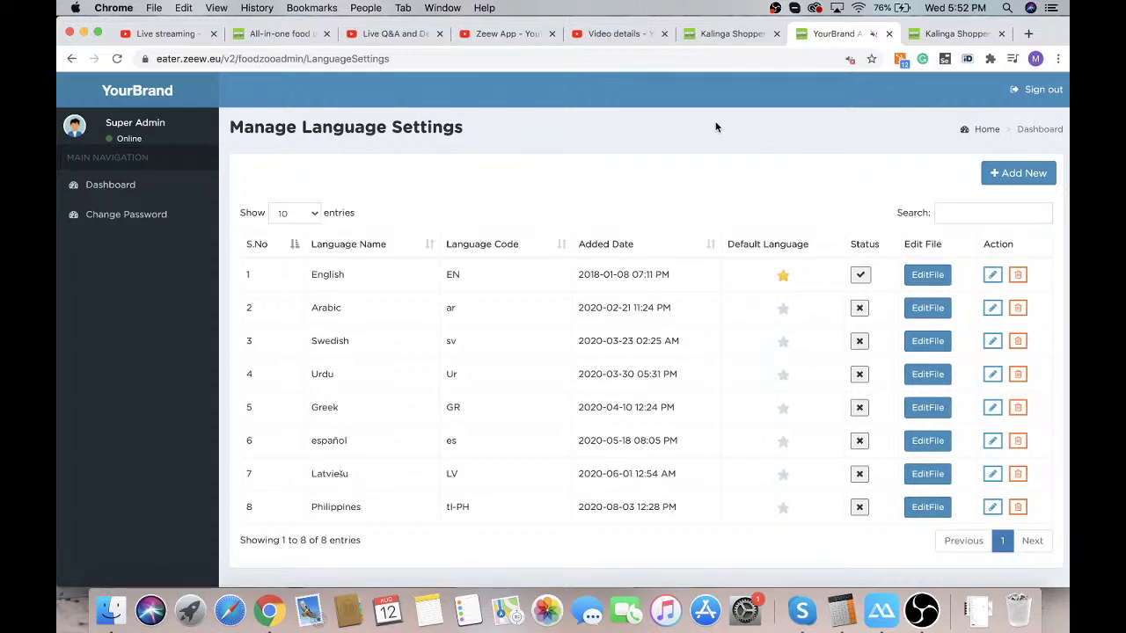
pyautogui.click(941, 34)
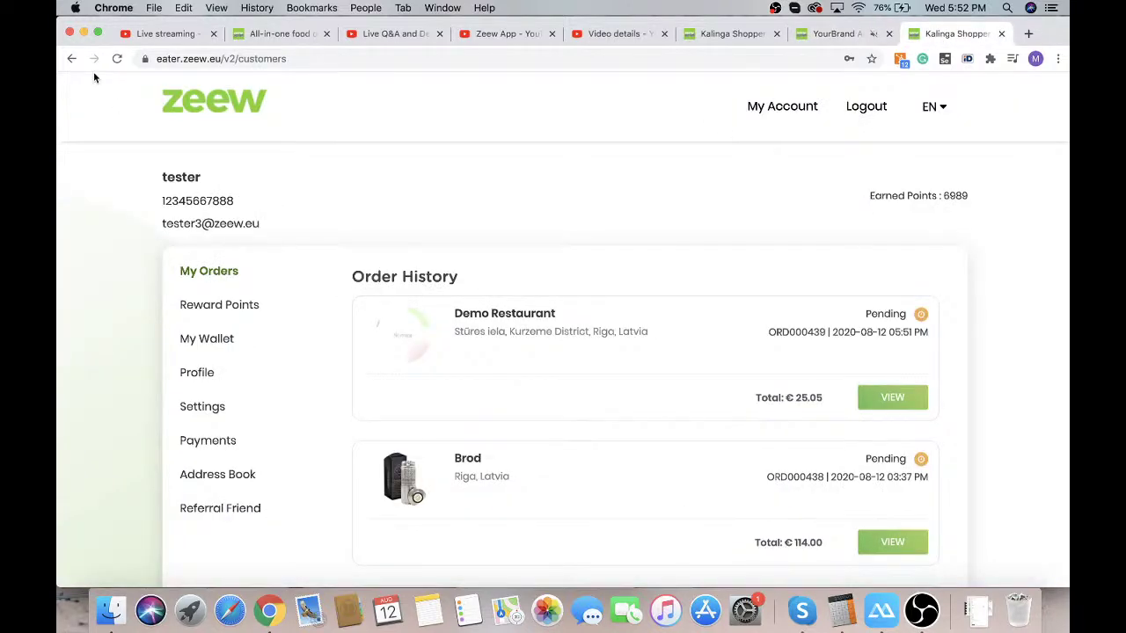
# Reload the order history and open the details page for order ORD000439
pyautogui.click(116, 58)
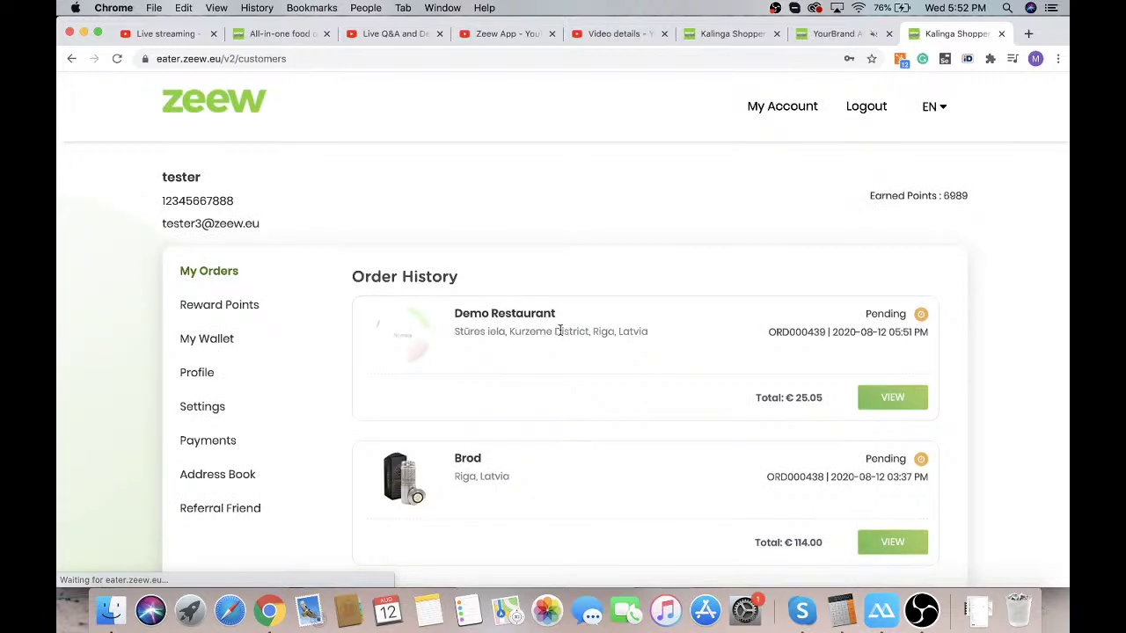
pyautogui.click(907, 404)
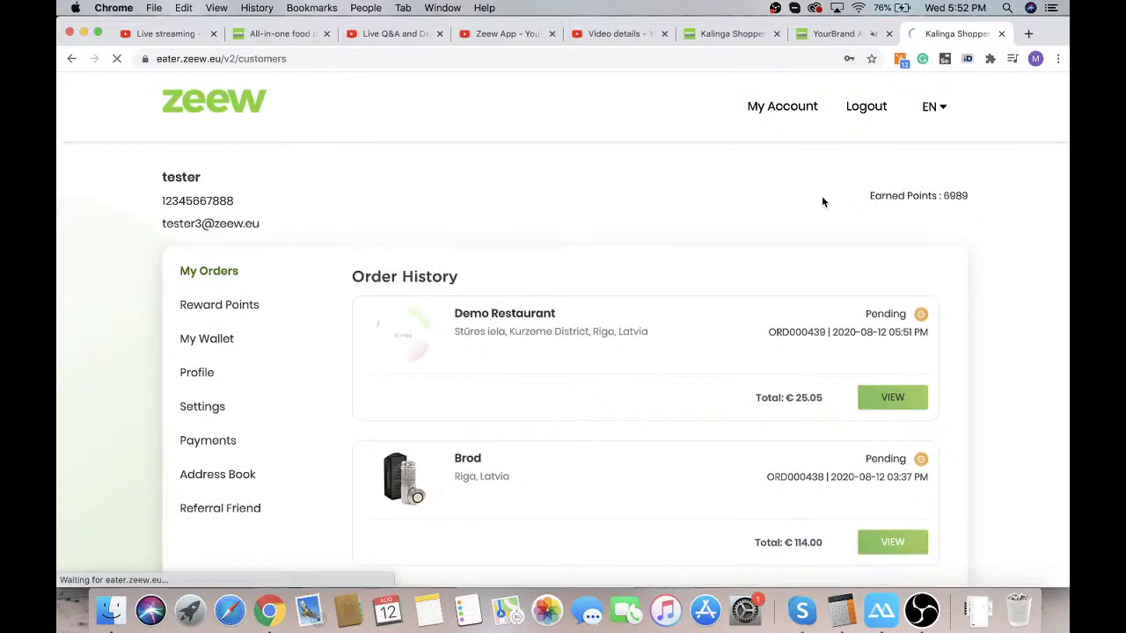
pyautogui.scroll(-3, 1006, 302)
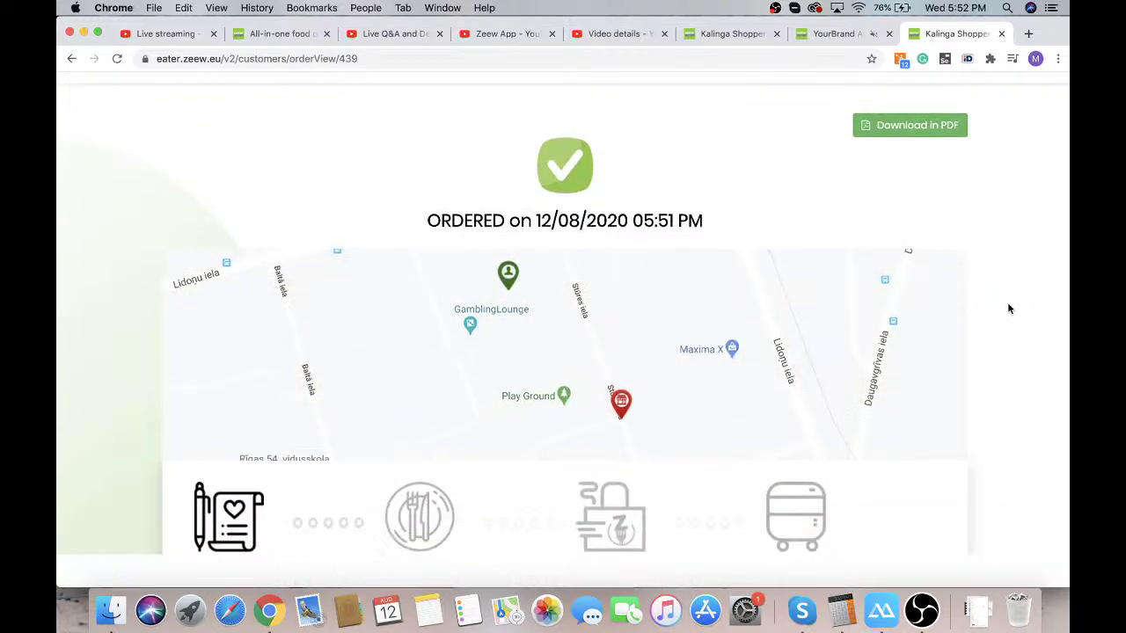
pyautogui.scroll(-3, 650, 319)
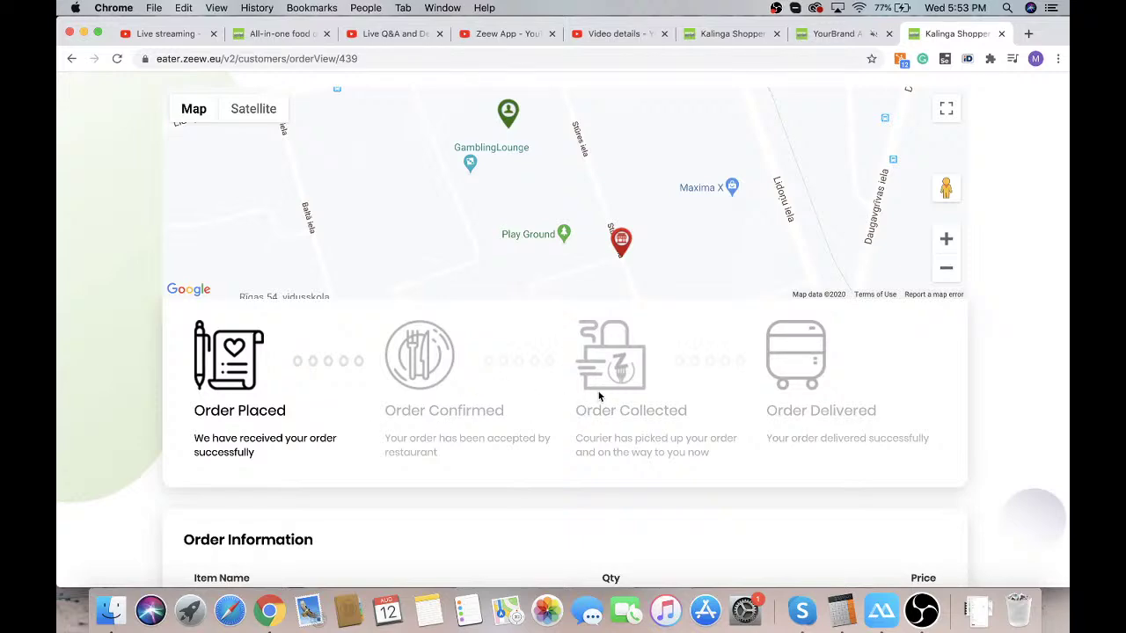
pyautogui.scroll(-5, 1028, 427)
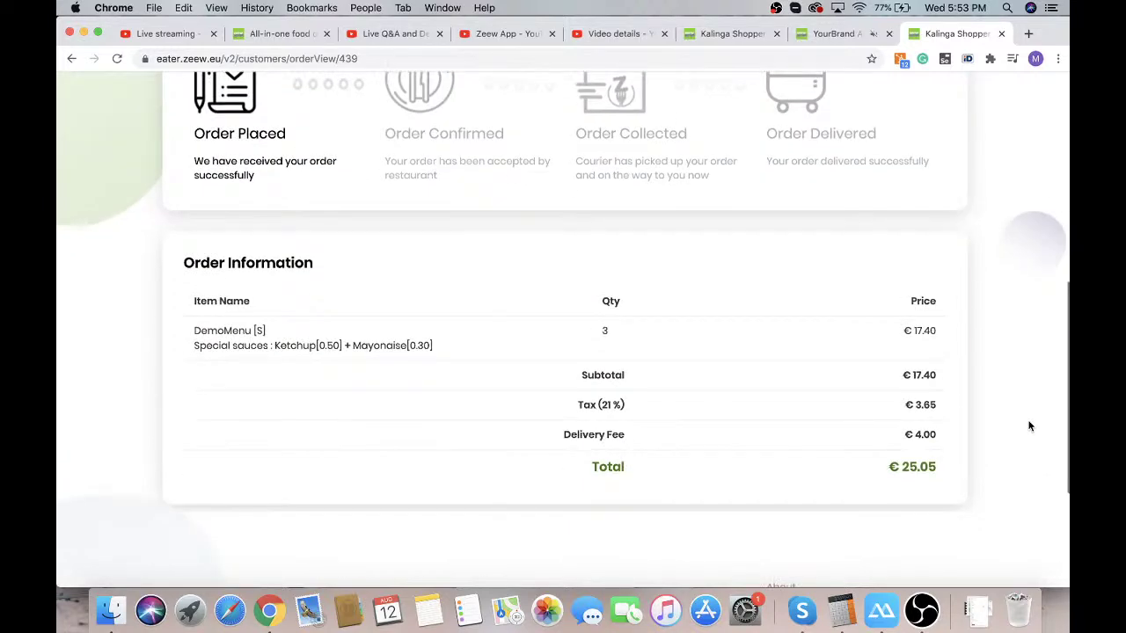
pyautogui.scroll(5, 1028, 425)
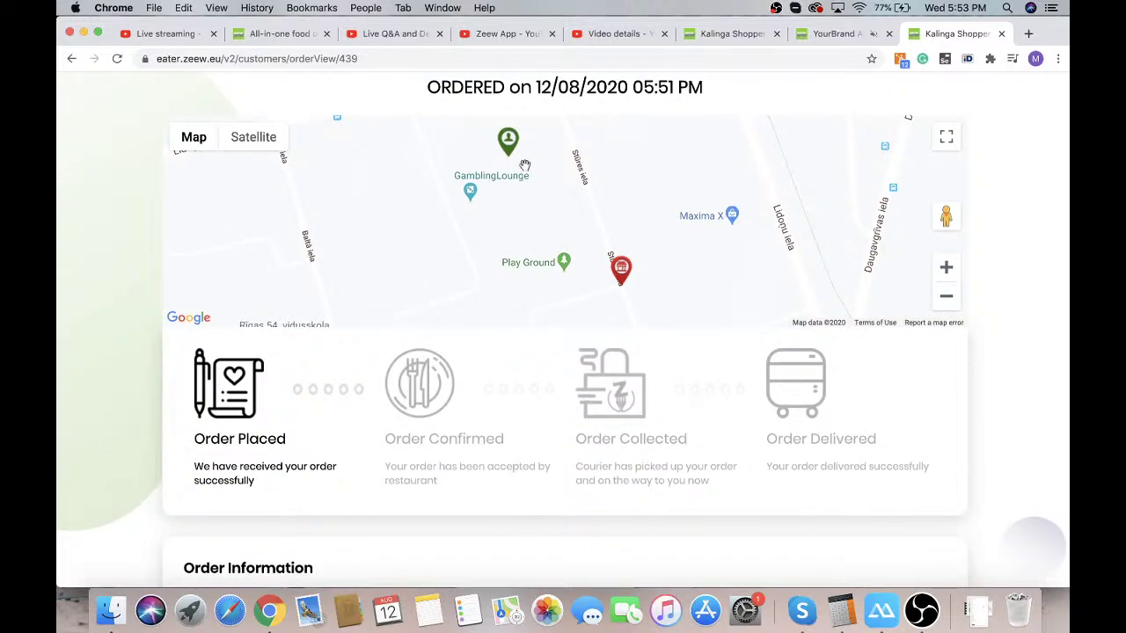
# Inspect the customer and restaurant markers on the order's tracking map
pyautogui.click(508, 142)
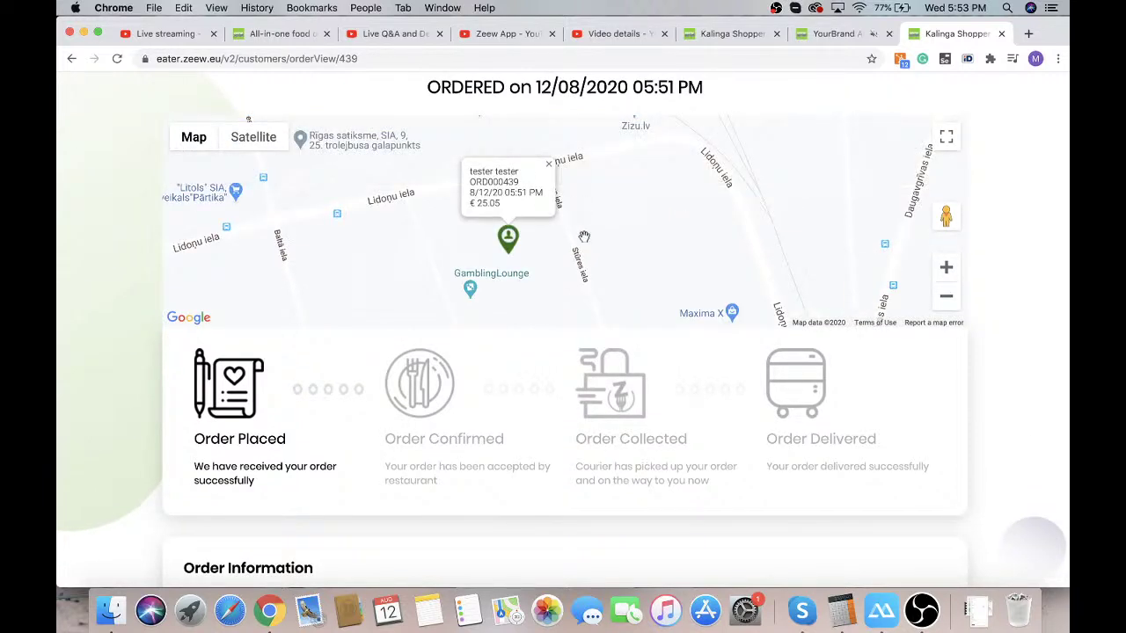
pyautogui.scroll(-2, 734, 314)
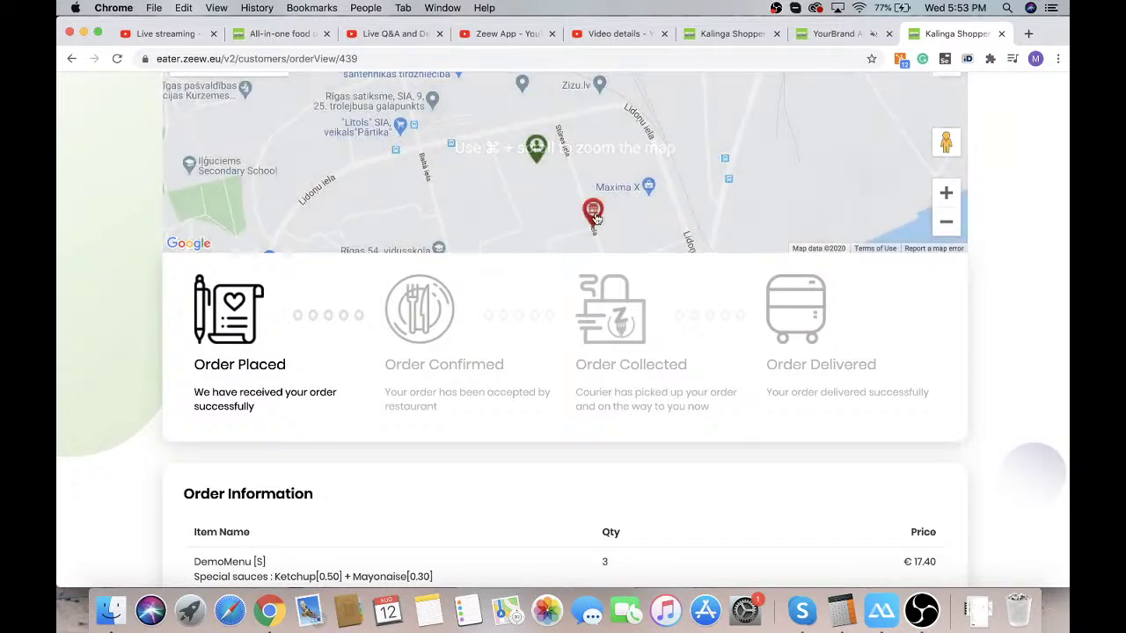
pyautogui.click(592, 209)
pyautogui.click(630, 156)
pyautogui.scroll(-1, 629, 155)
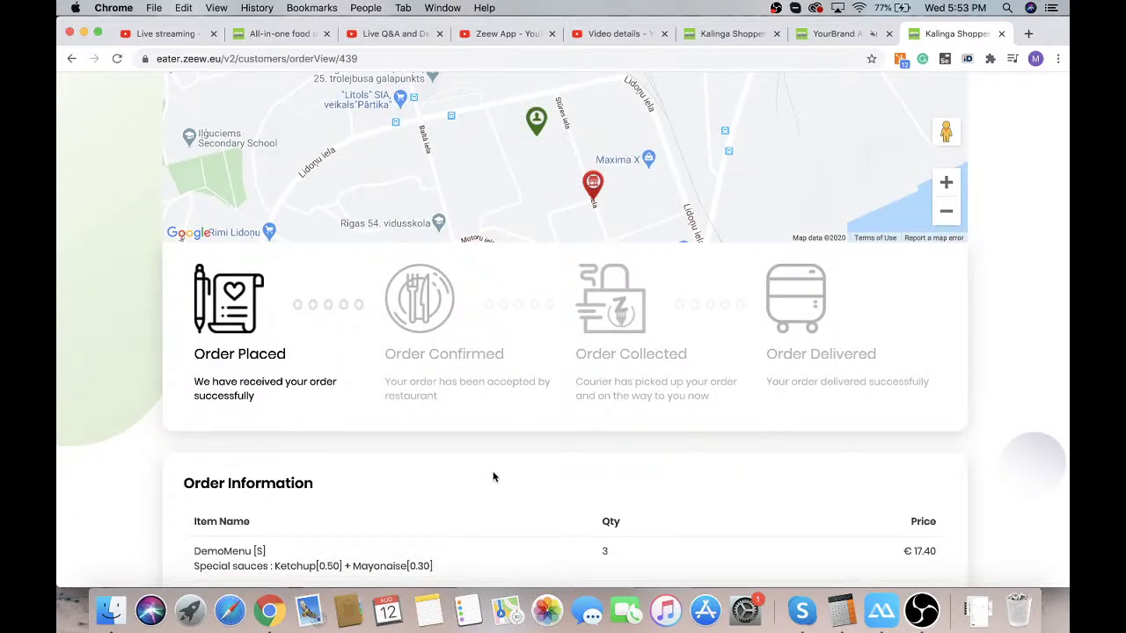
# Open a Chrome incognito window and go to the YourBrand Admin site at eater.zeew.eu
pyautogui.rightClick(271, 611)
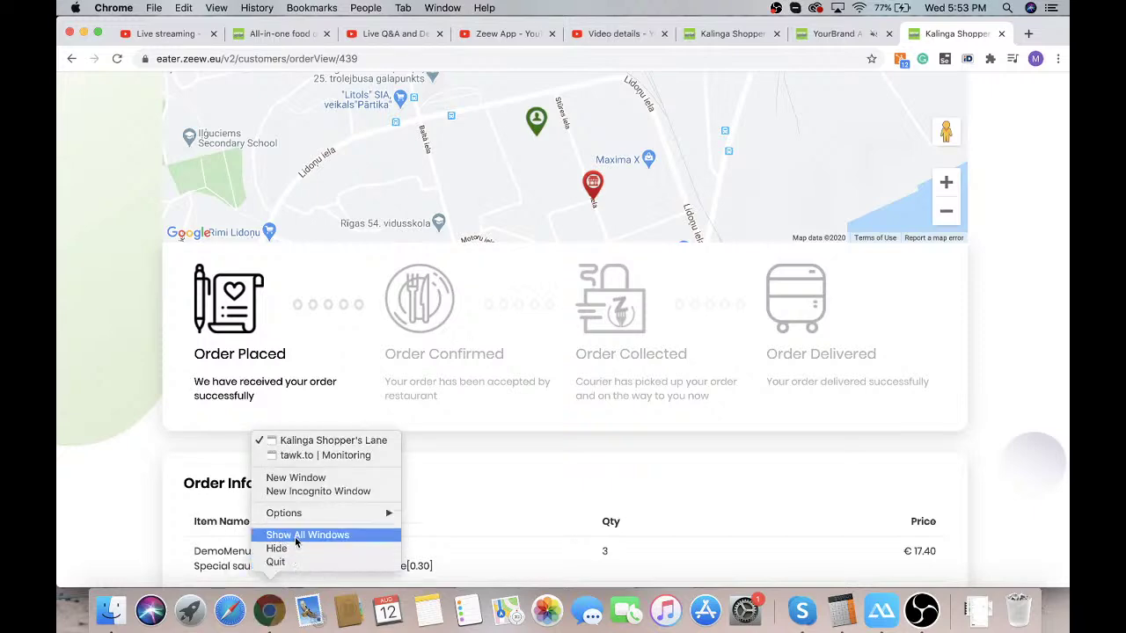
pyautogui.click(318, 491)
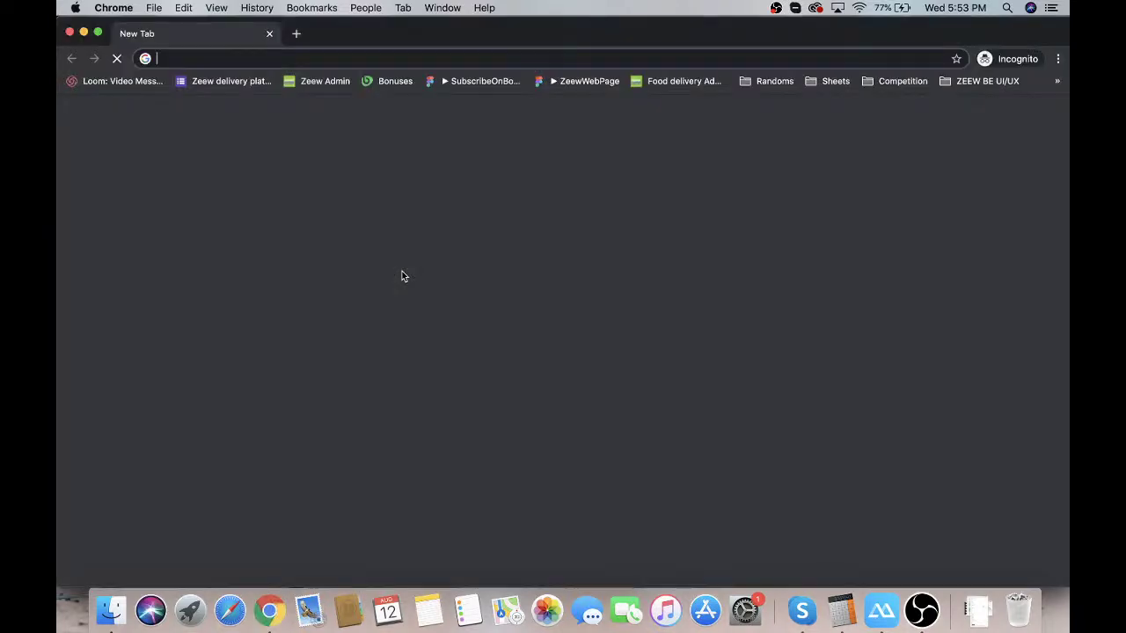
pyautogui.write('eater.zeew.eu')
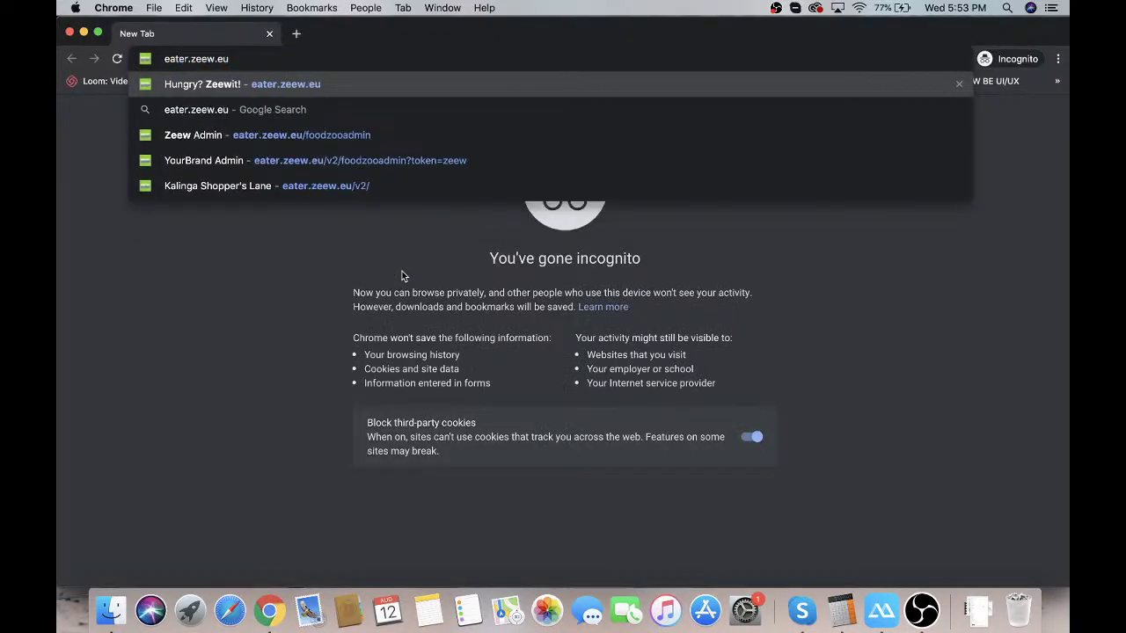
pyautogui.click(406, 162)
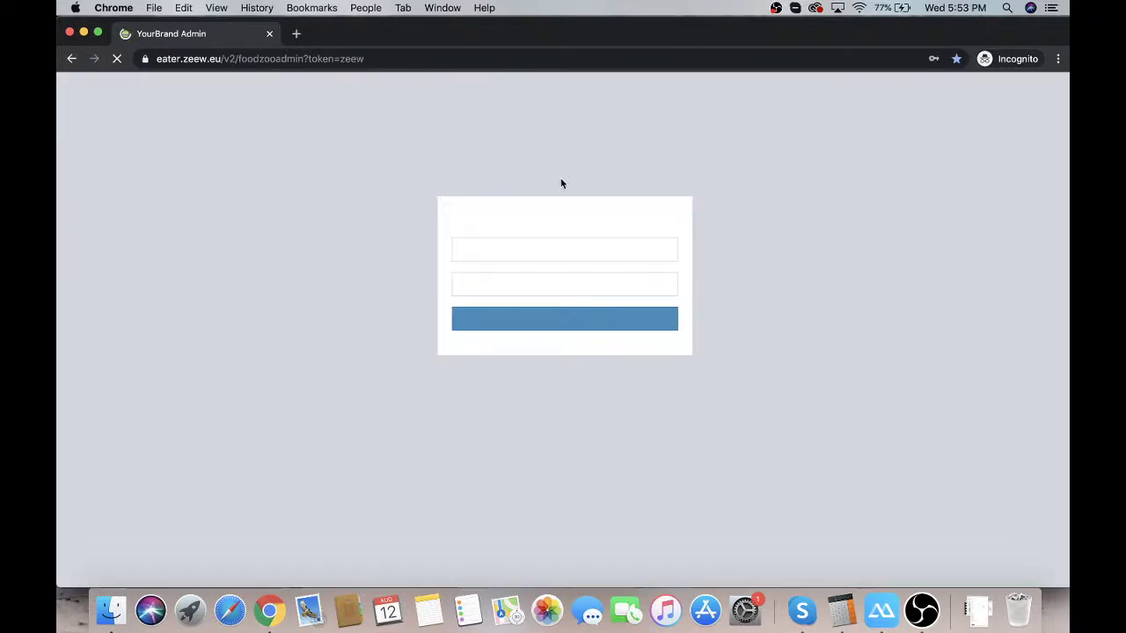
# Sign in to the admin panel with the saved admin login
pyautogui.click(536, 245)
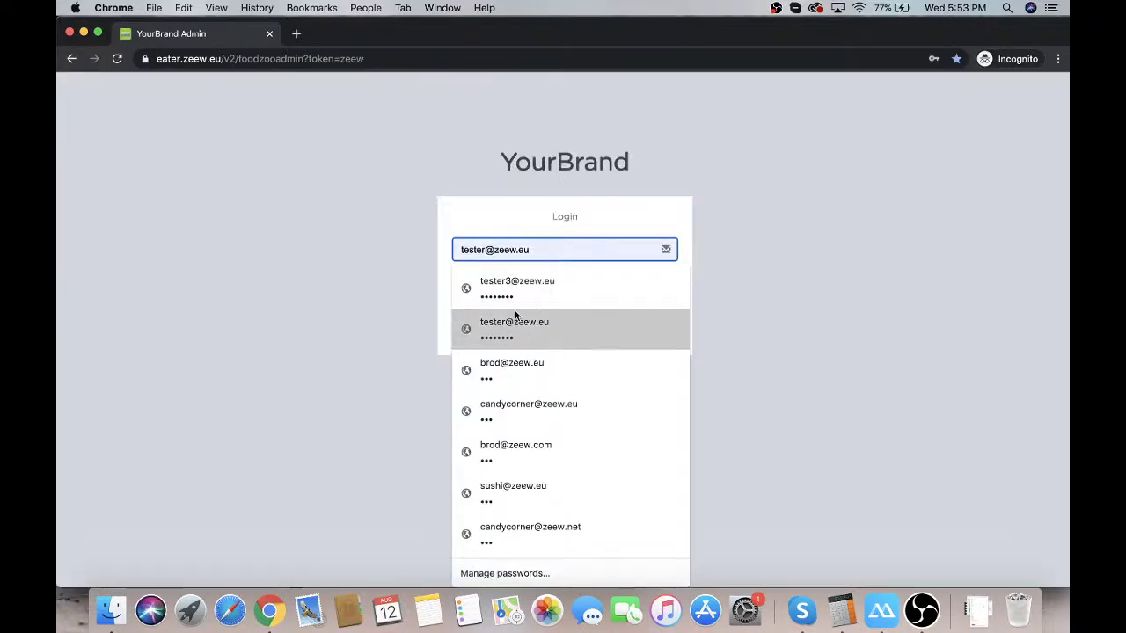
pyautogui.click(517, 318)
pyautogui.click(515, 321)
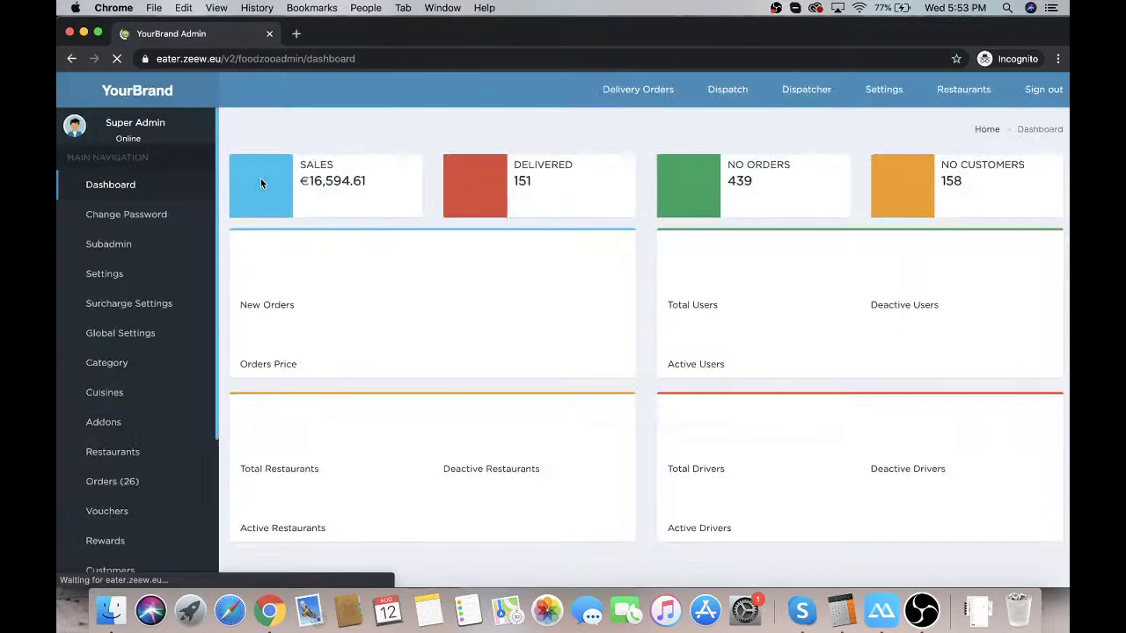
# Review ORD000439's details from the admin Delivery Orders list, then show the mirrored phone screen
pyautogui.click(612, 97)
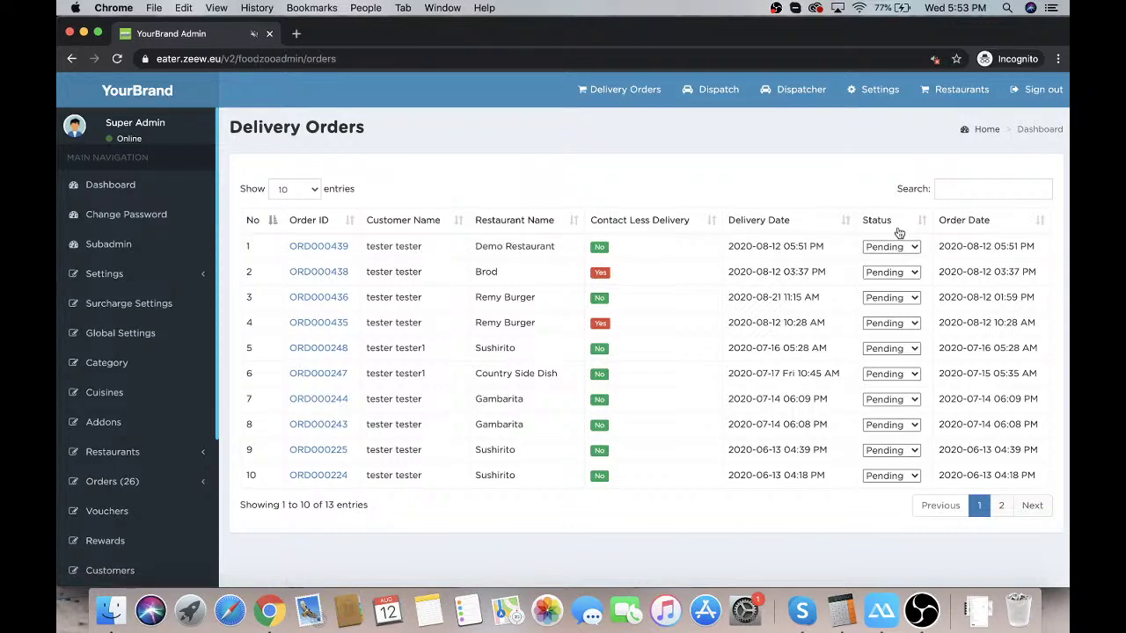
pyautogui.click(337, 250)
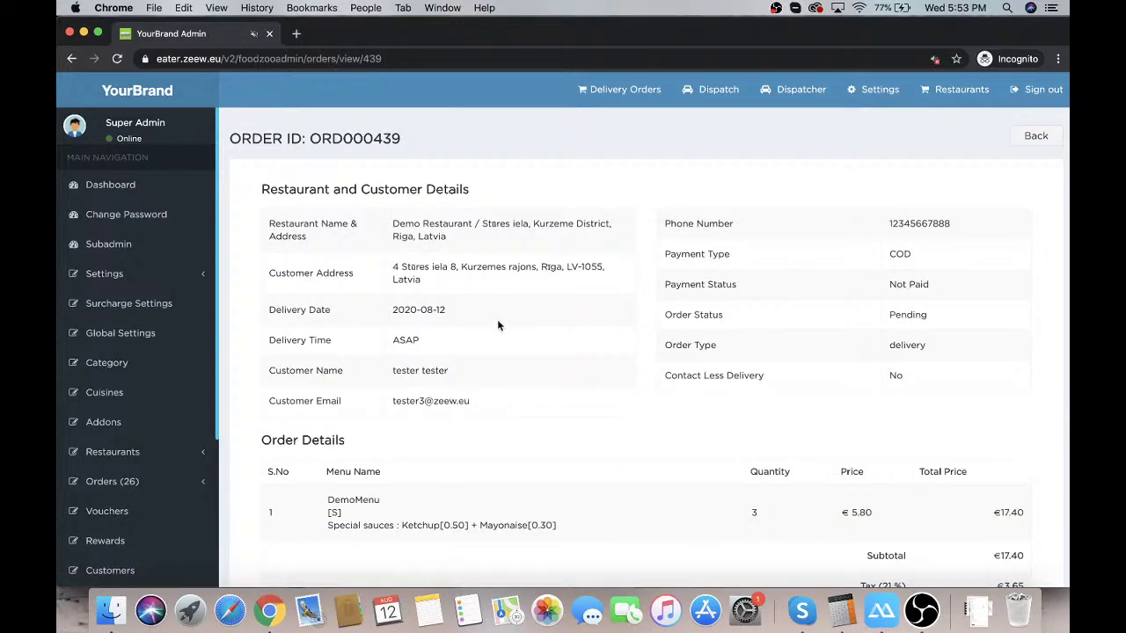
pyautogui.scroll(-3, 538, 361)
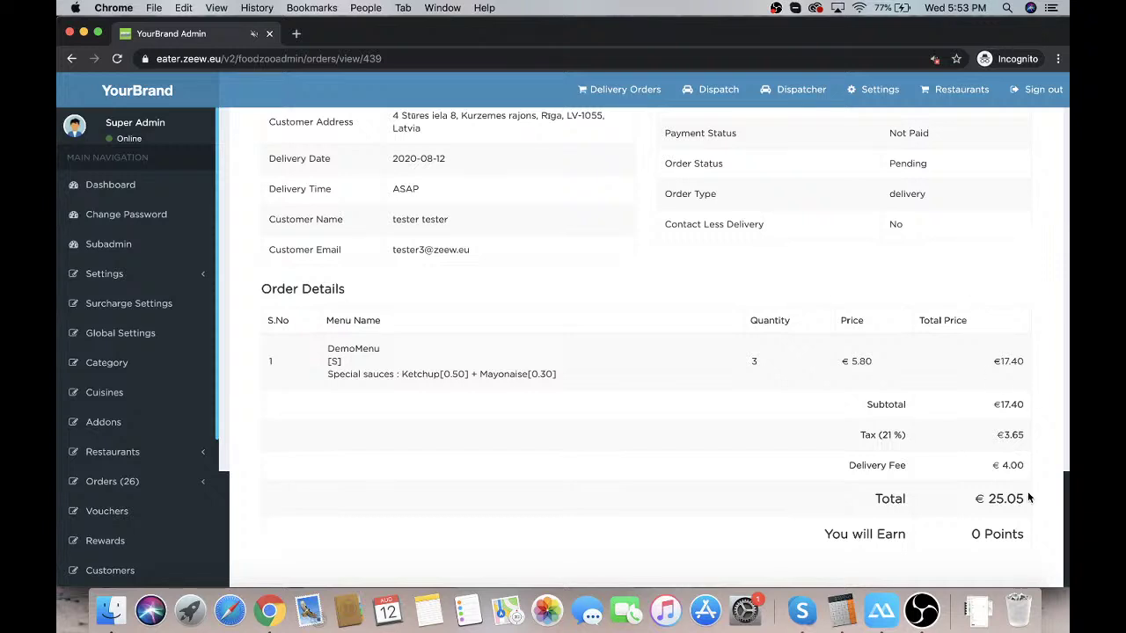
pyautogui.scroll(1, 1028, 498)
pyautogui.scroll(3, 955, 510)
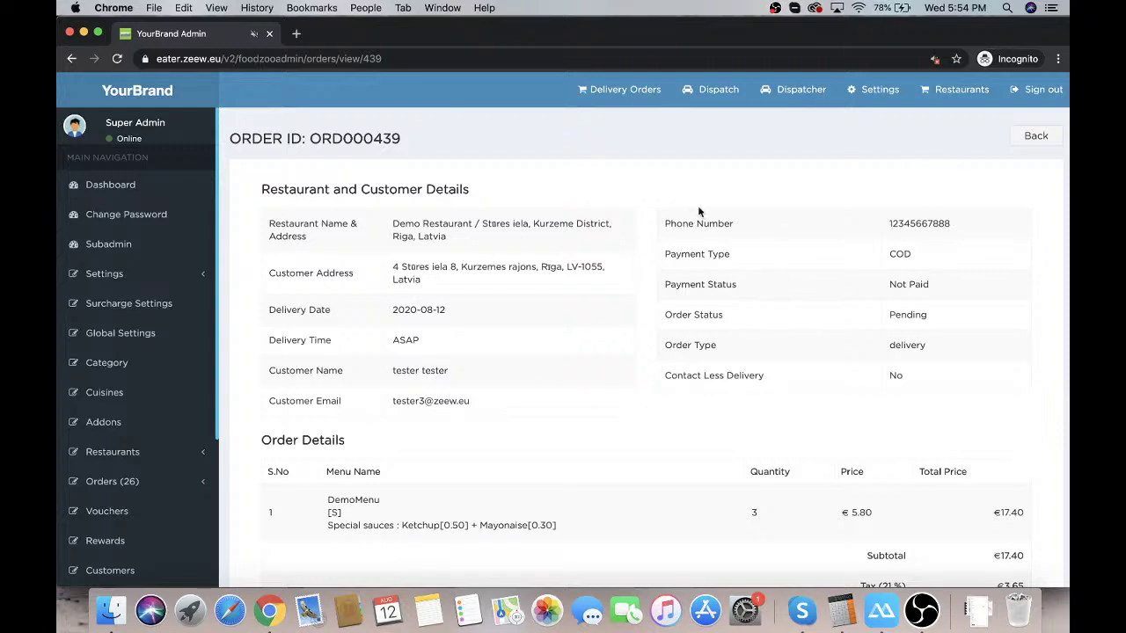
pyautogui.click(620, 89)
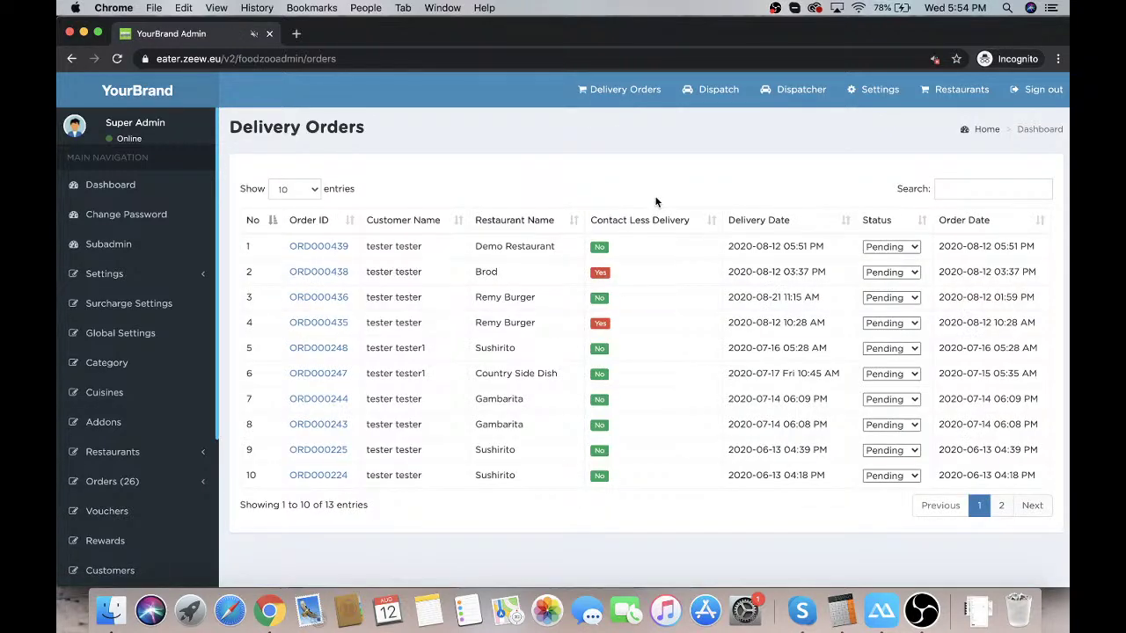
pyautogui.click(881, 609)
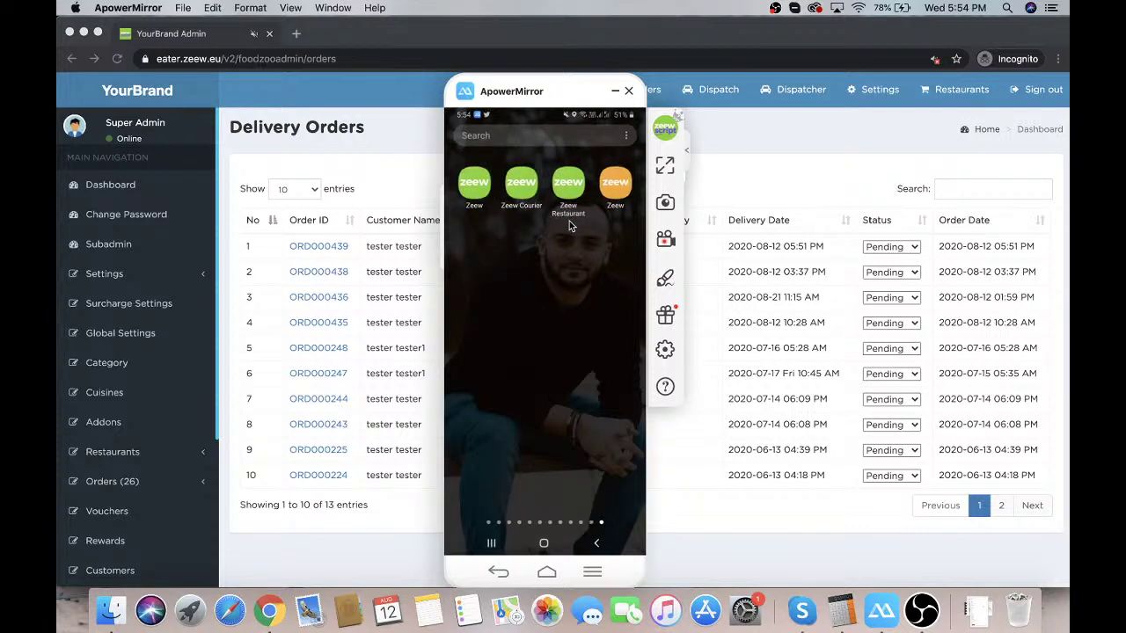
# Launch Zeew Restaurant on the phone and log in with the demo account's e-mail and password
pyautogui.click(569, 226)
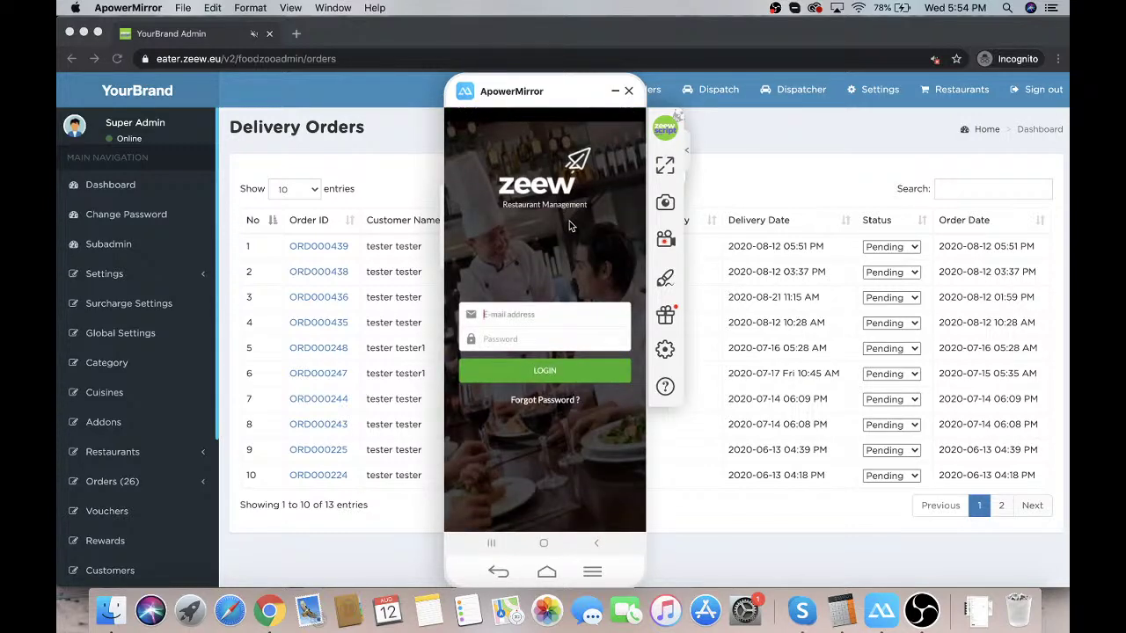
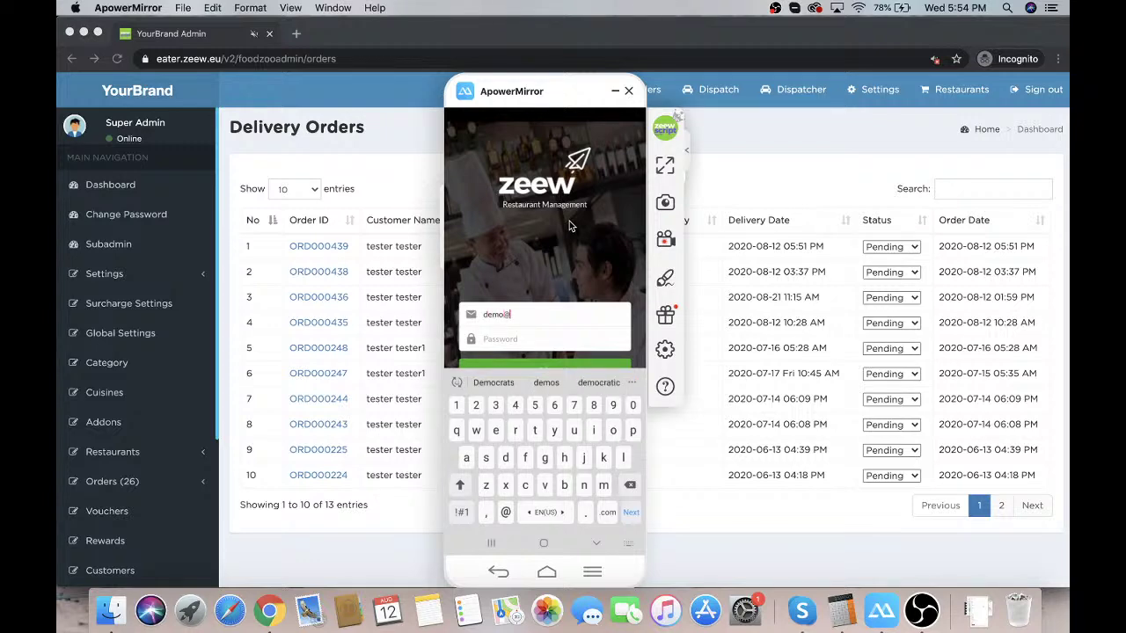
pyautogui.press('Tab')
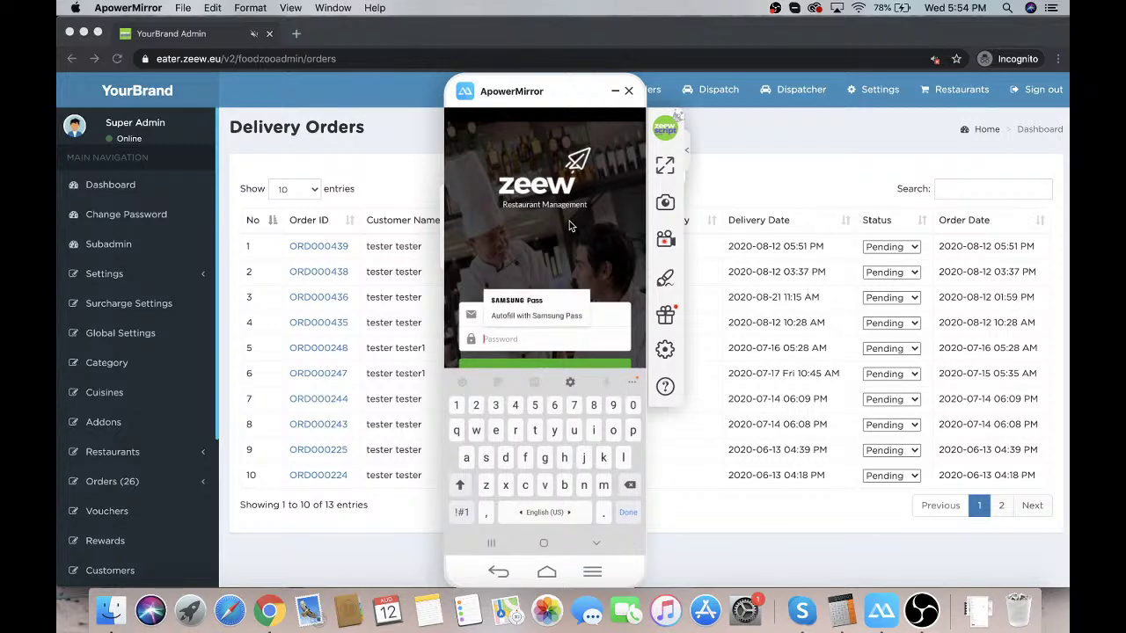
pyautogui.write('123')
pyautogui.press('Return')
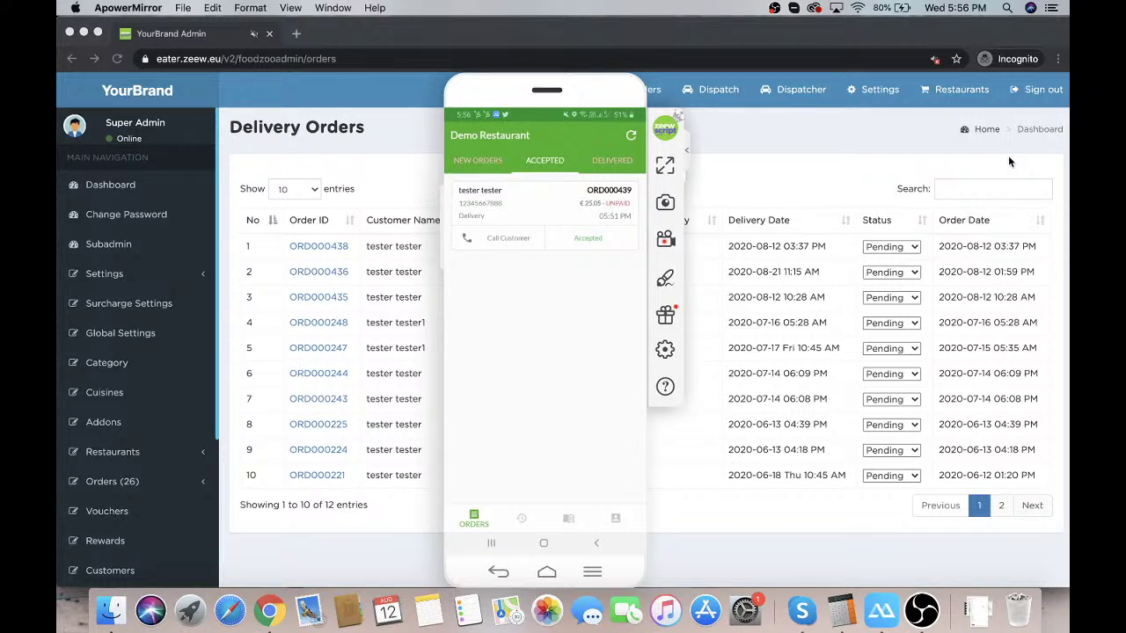
# Open the admin Dispatcher map showing unassigned ORD000439, then show the mirrored Courier app
pyautogui.click(807, 113)
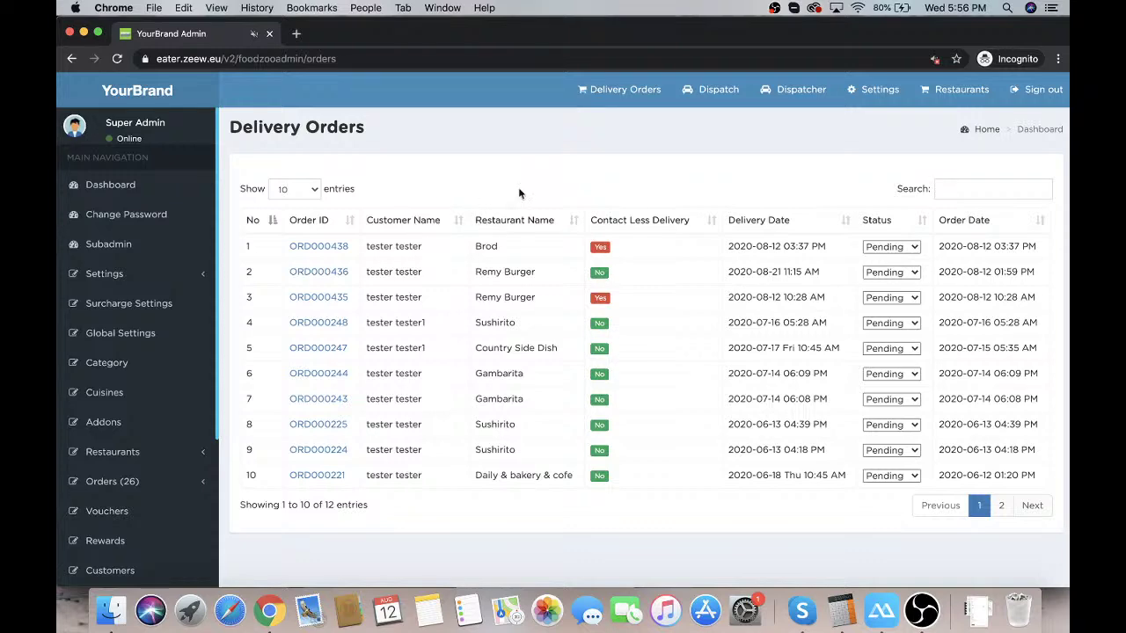
pyautogui.click(778, 88)
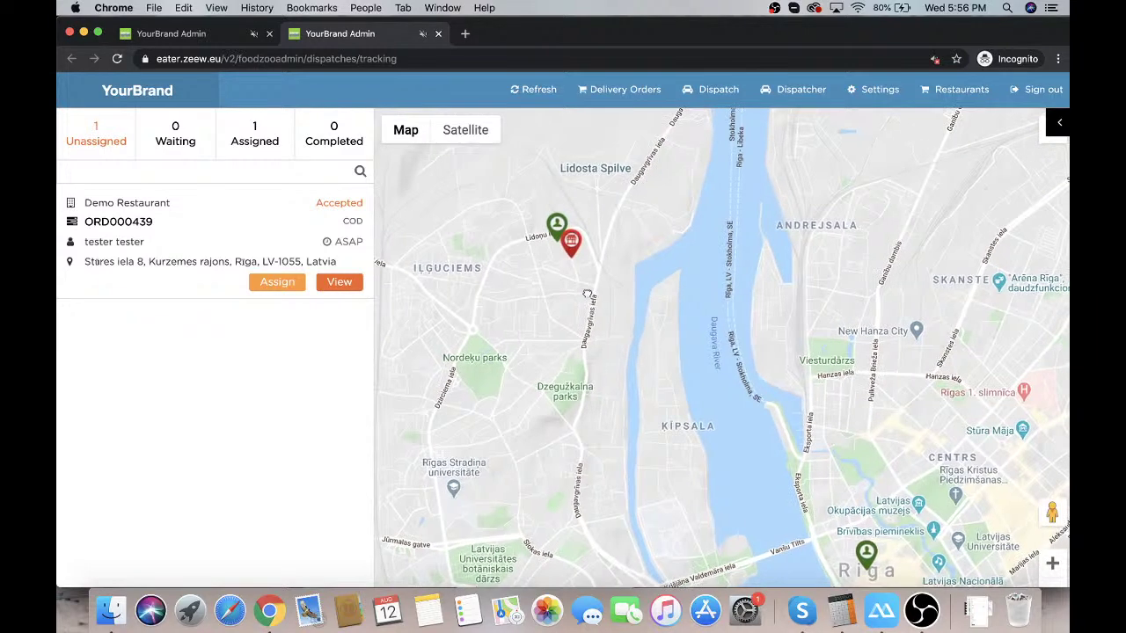
pyautogui.moveTo(599, 251); pyautogui.dragTo(587, 291)
pyautogui.click(880, 613)
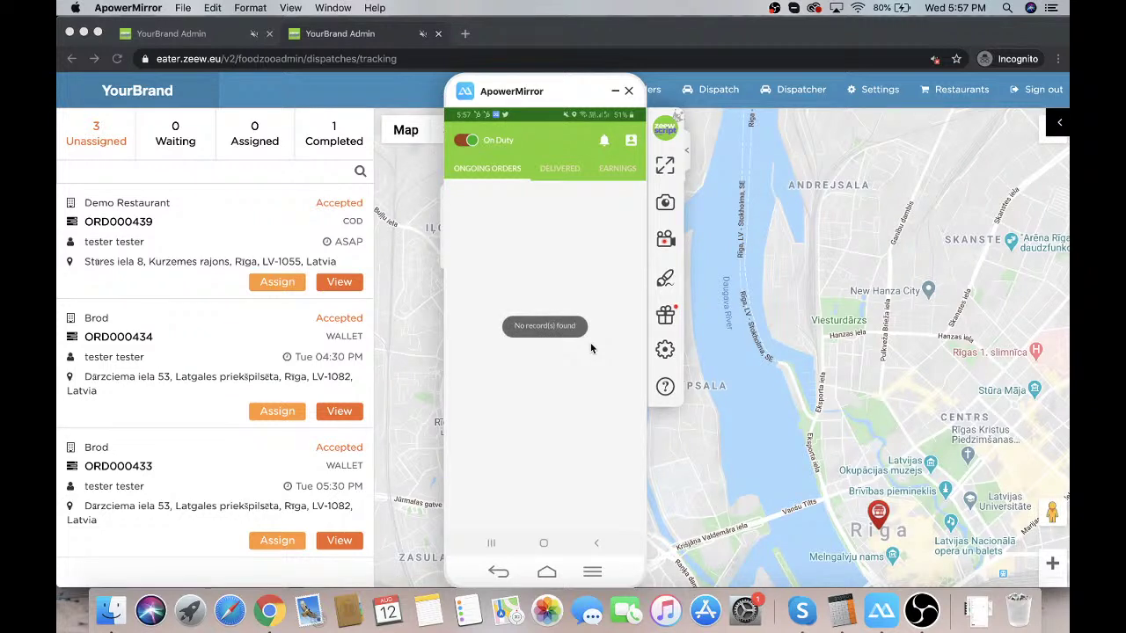
# Assign ORD000439 to the first online driver on the dispatch map, then switch to the Courier app
pyautogui.click(166, 213)
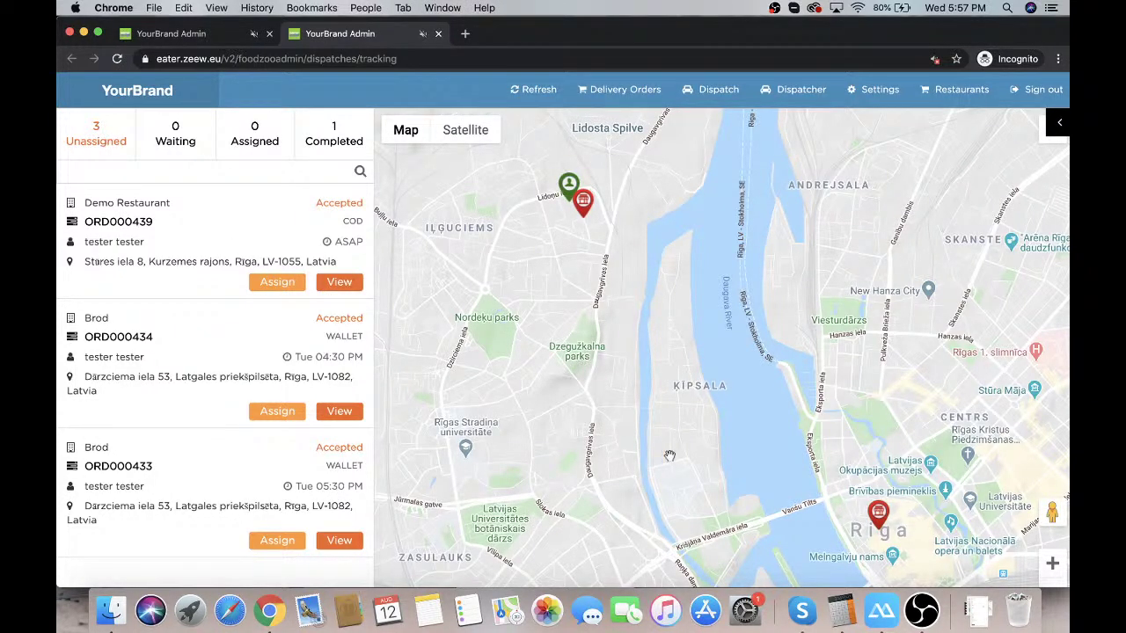
pyautogui.click(283, 281)
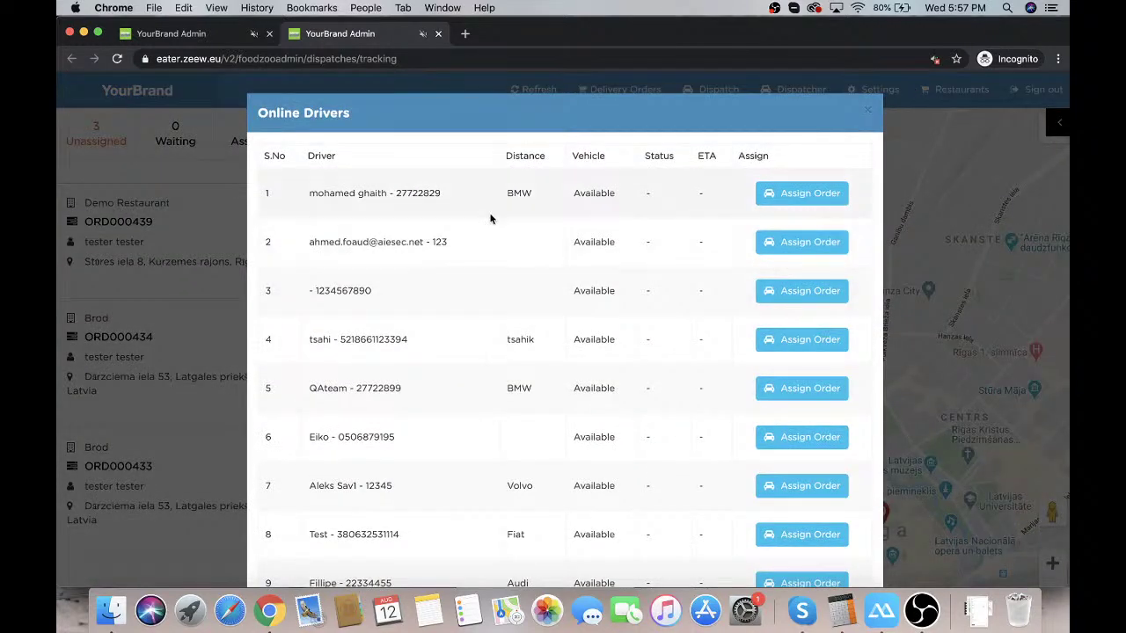
pyautogui.click(817, 191)
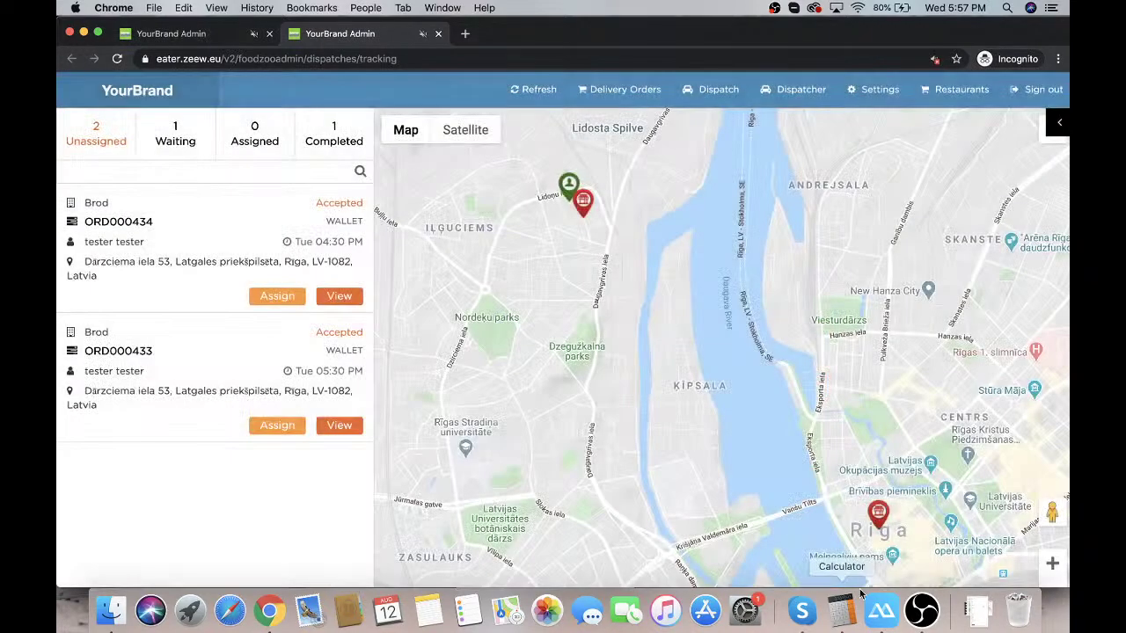
pyautogui.click(881, 610)
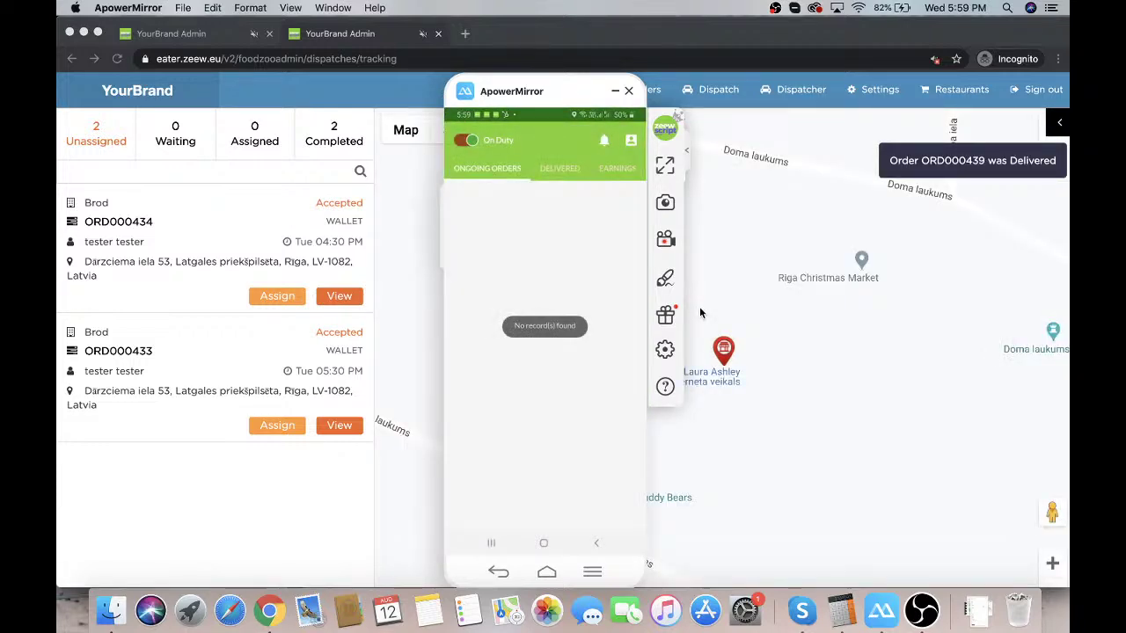
# In admin dispatch, view completed order 439's details, close them, and return to Delivery Orders
pyautogui.click(333, 144)
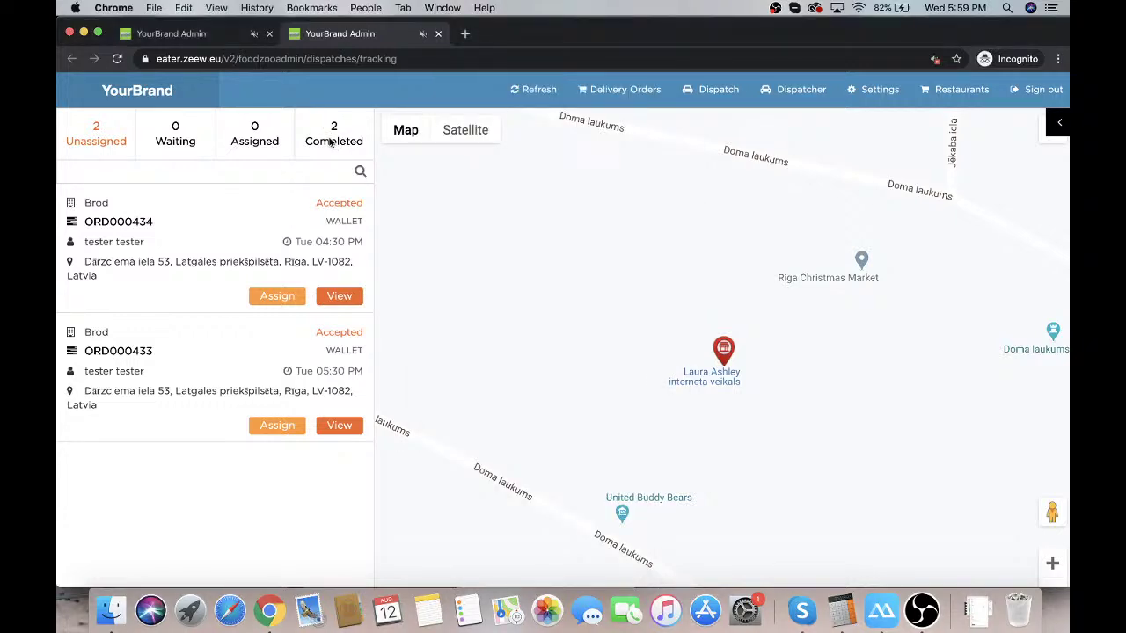
pyautogui.click(334, 141)
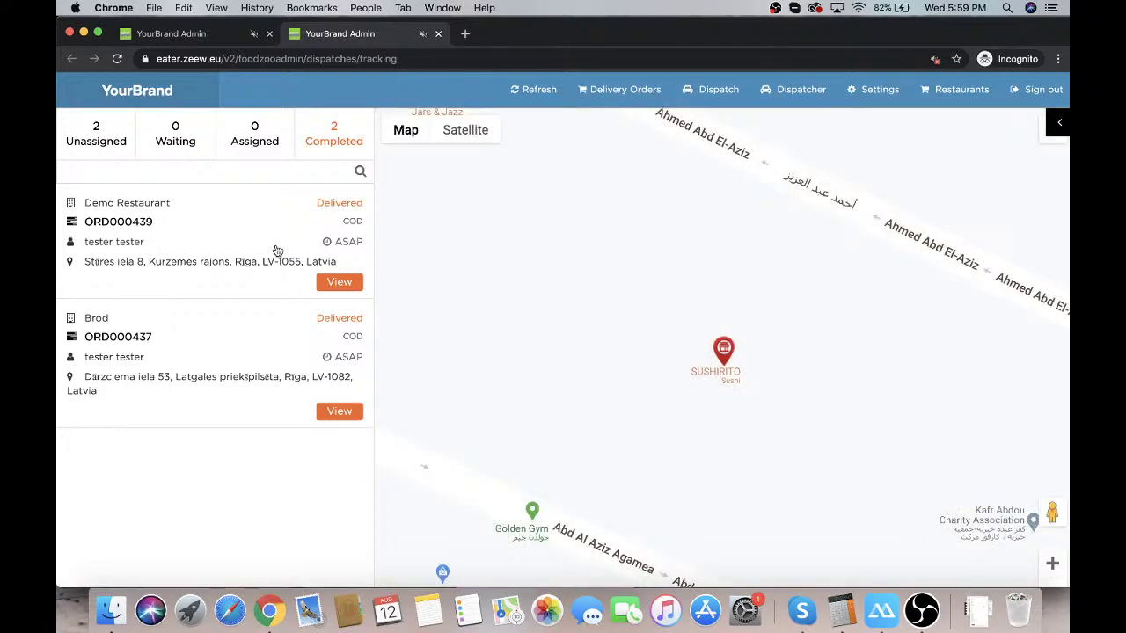
pyautogui.click(338, 283)
pyautogui.scroll(-1, 619, 446)
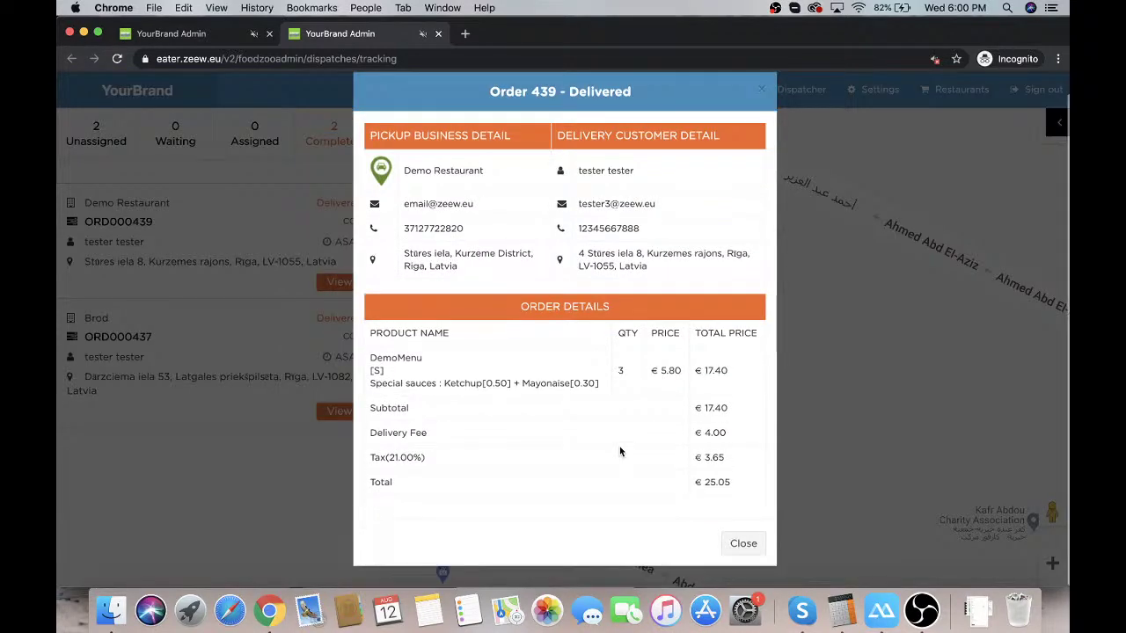
pyautogui.click(743, 545)
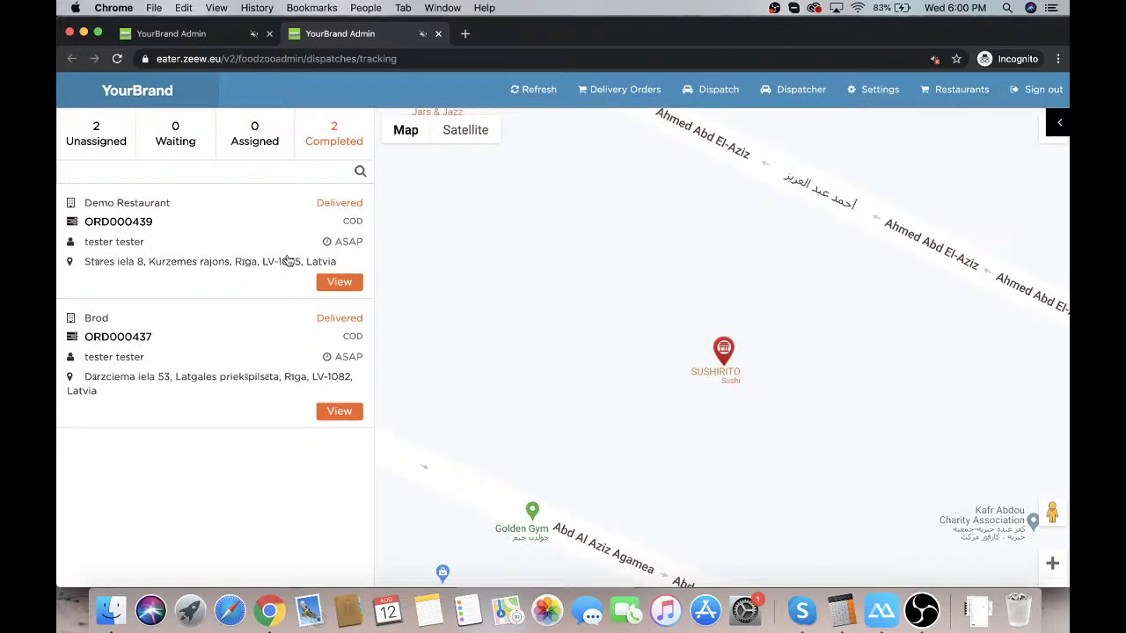
pyautogui.click(606, 98)
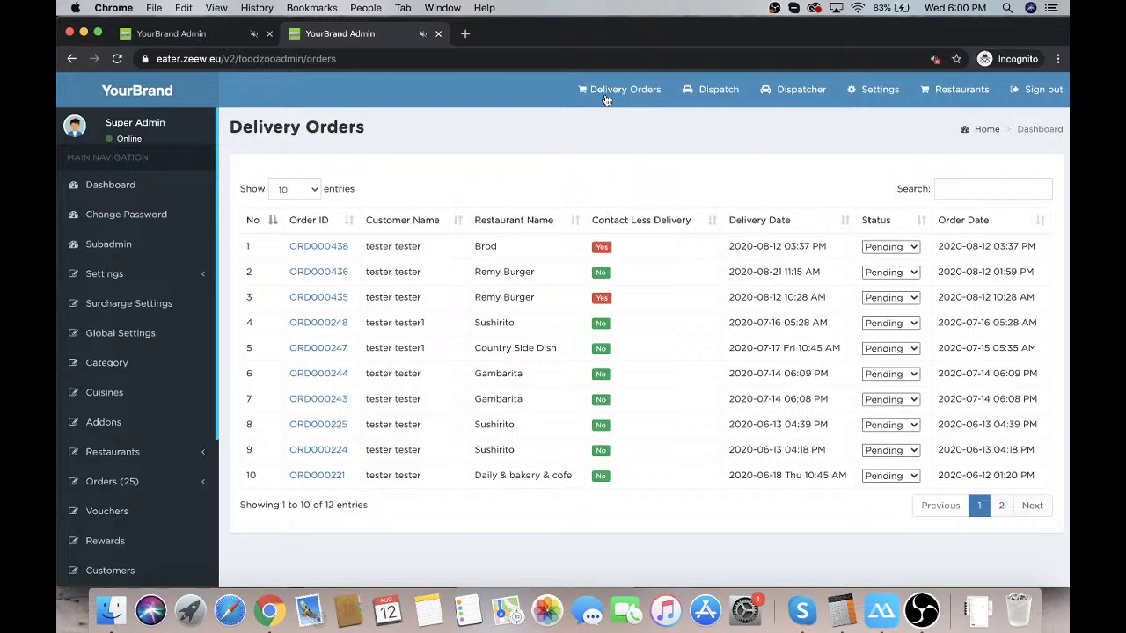
# Bring up the mirrored phone and scroll through the Zeew customer app
pyautogui.click(874, 607)
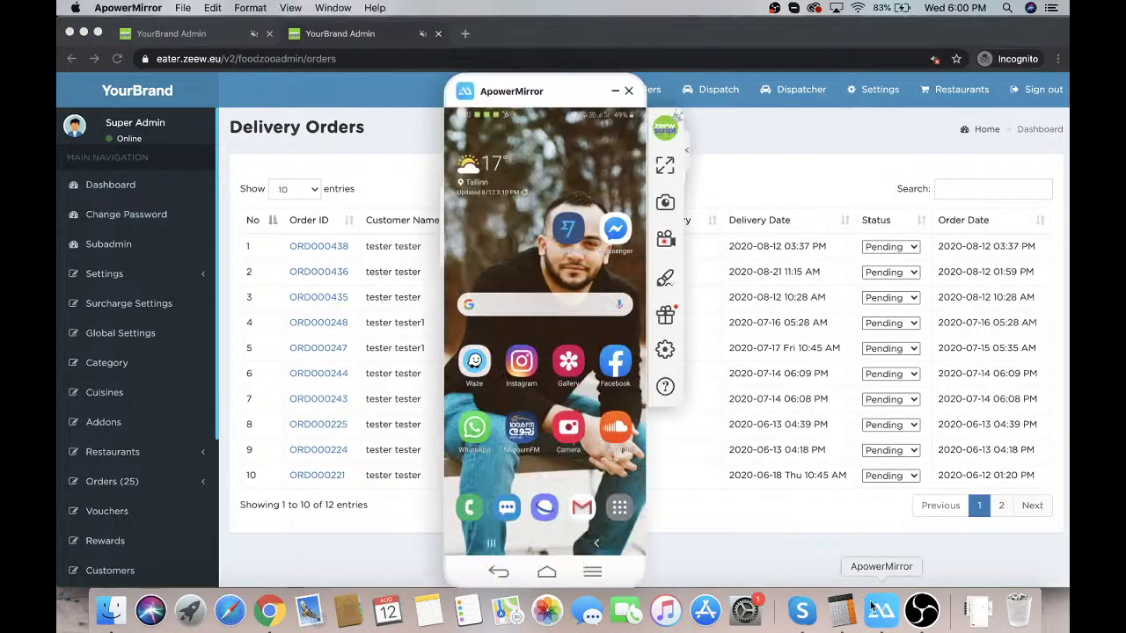
pyautogui.scroll(-3, 550, 307)
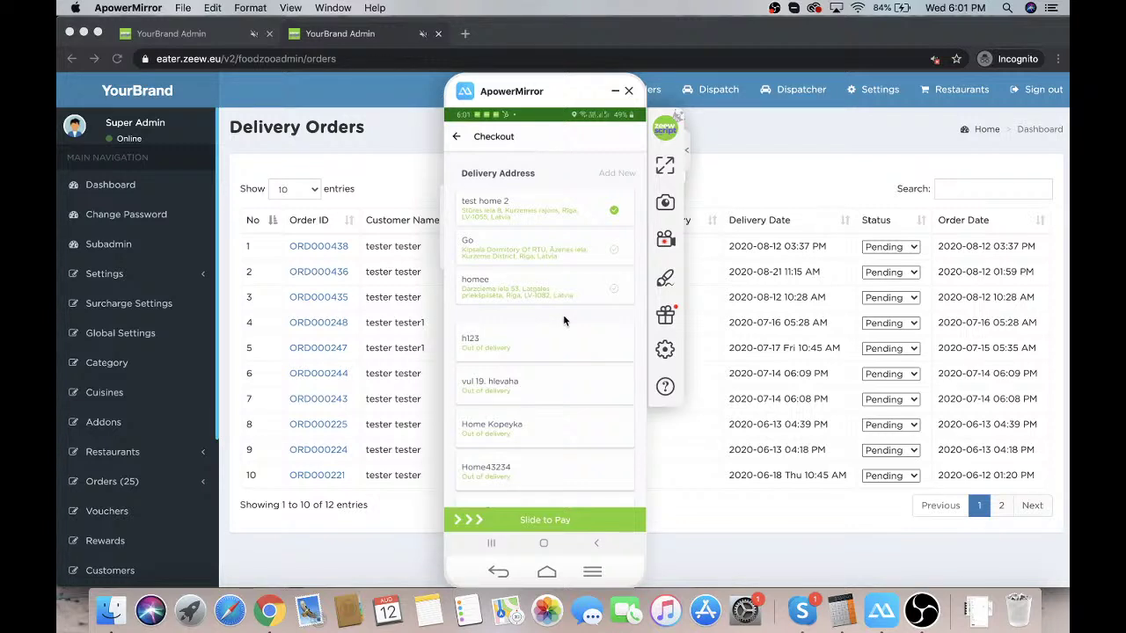
# Scroll through the checkout page, keeping Contactless Delivery and Cash on Delivery selected
pyautogui.scroll(-3, 563, 320)
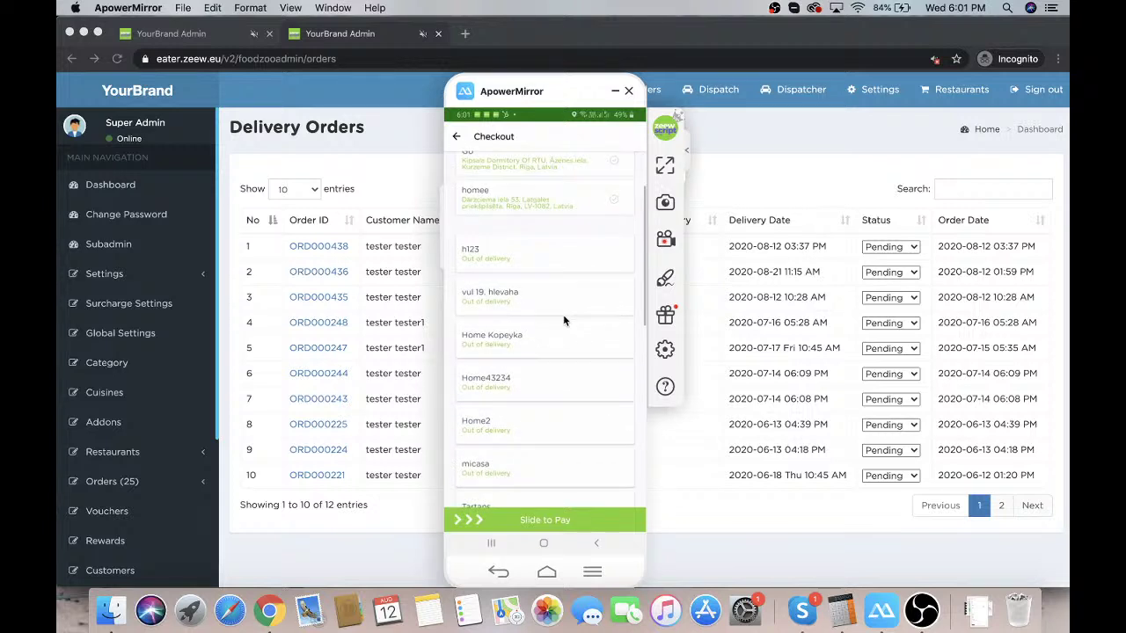
pyautogui.scroll(-5, 563, 320)
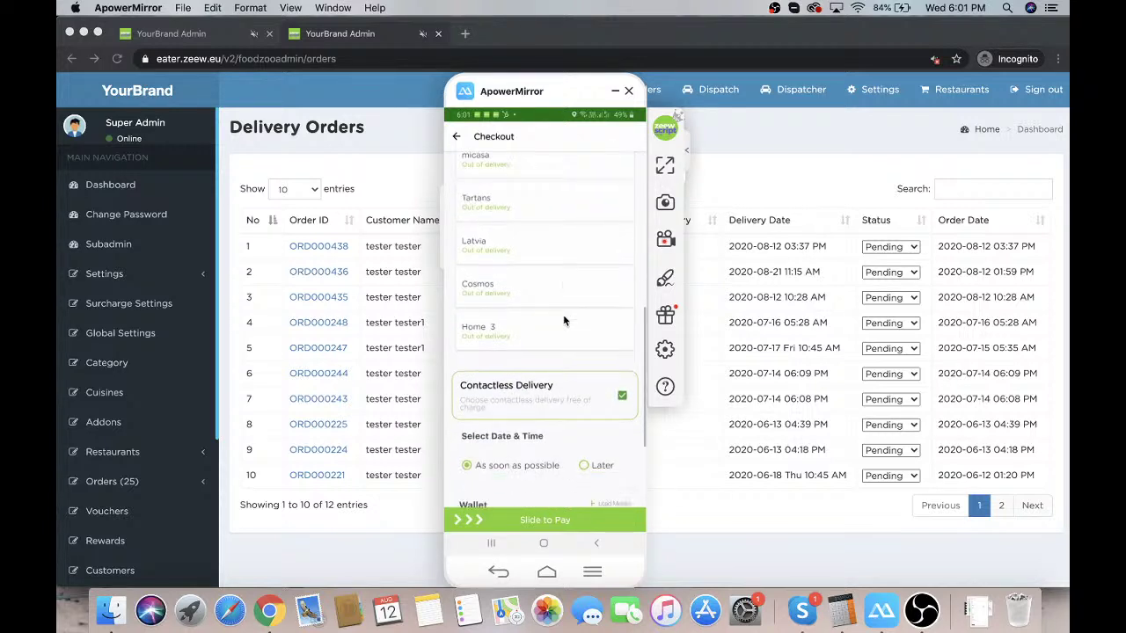
pyautogui.scroll(10, 563, 320)
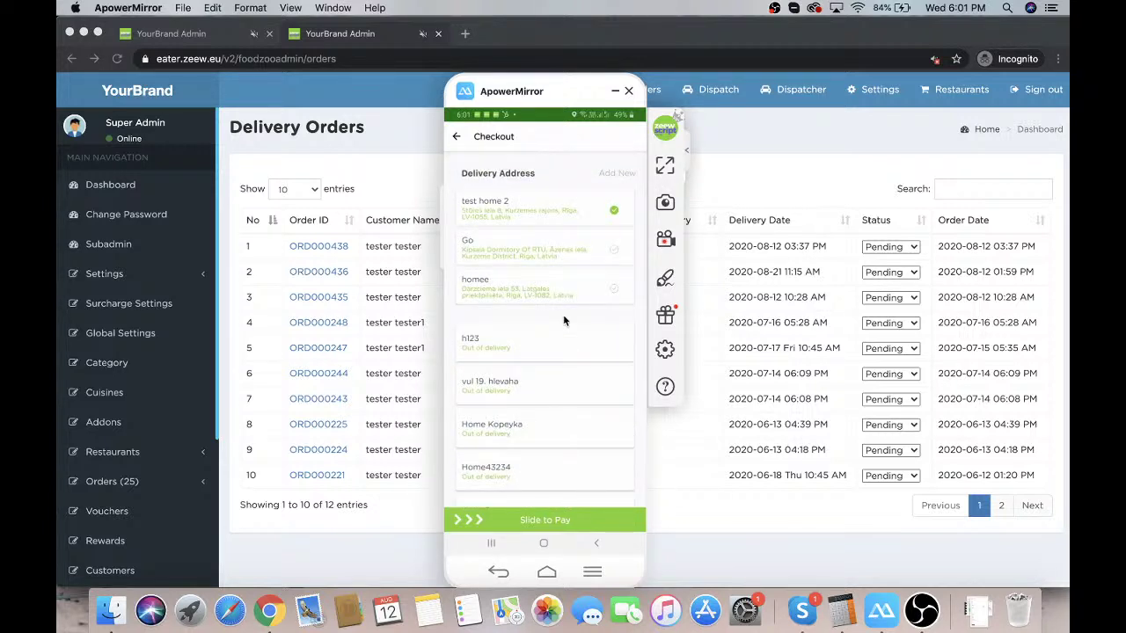
pyautogui.scroll(-10, 563, 320)
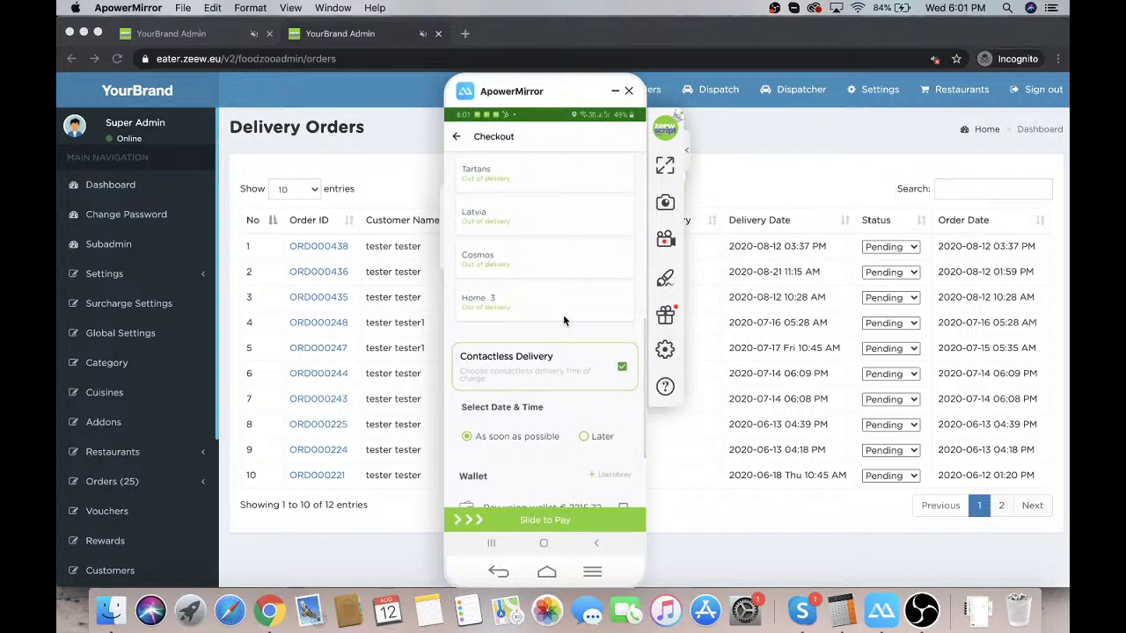
pyautogui.scroll(-1, 564, 320)
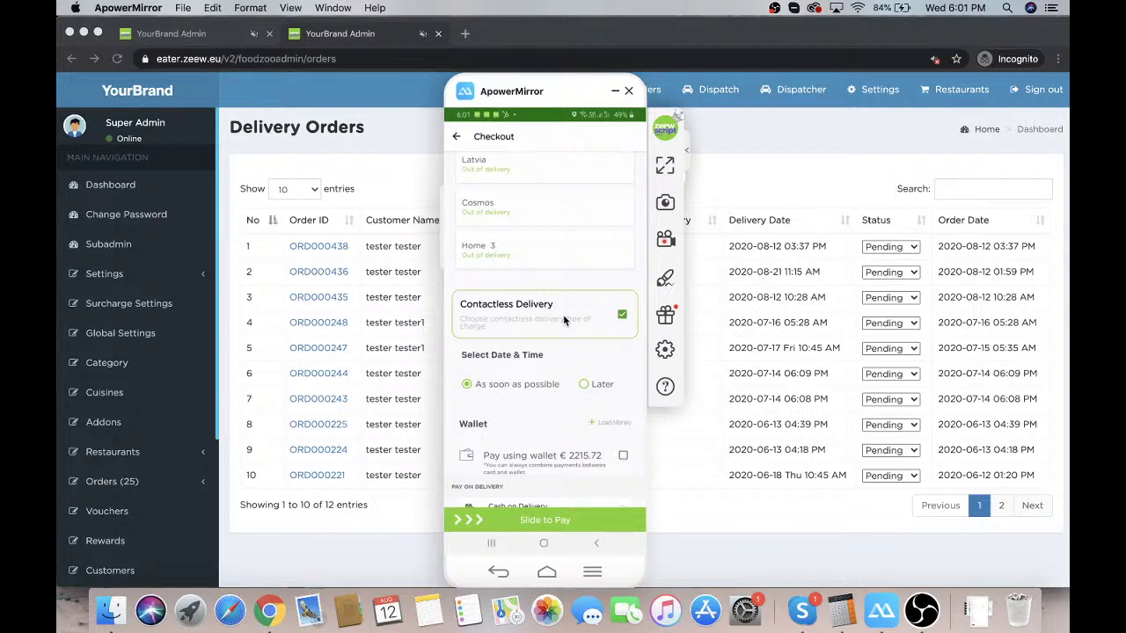
pyautogui.scroll(-1, 562, 314)
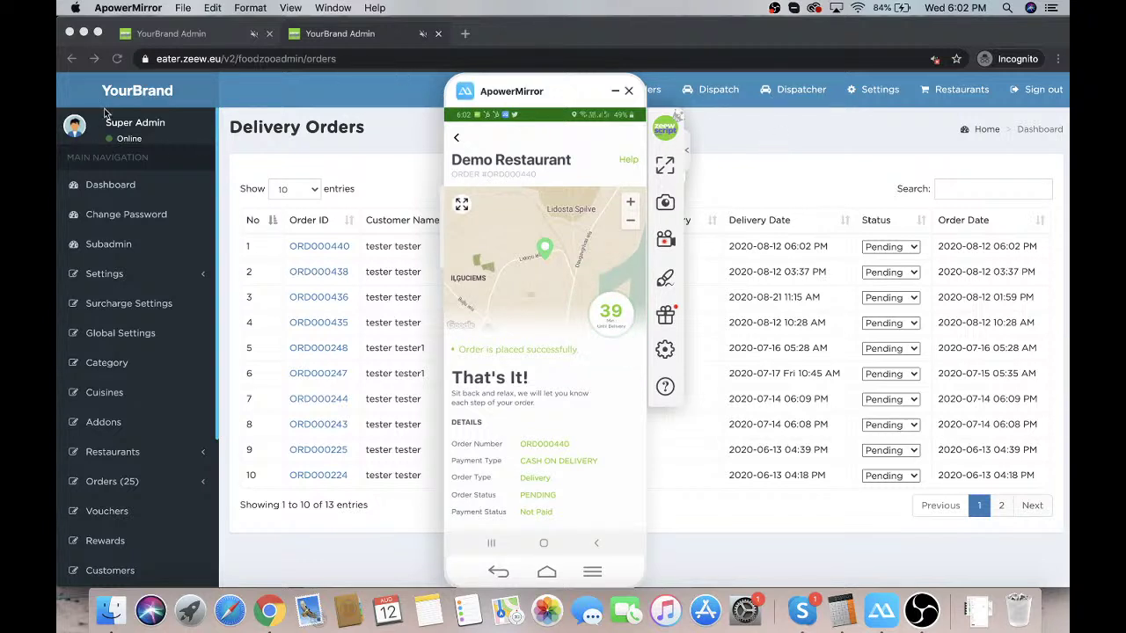
# Set the newest Demo Restaurant order's status to Accept in the admin Delivery Orders list
pyautogui.click(758, 194)
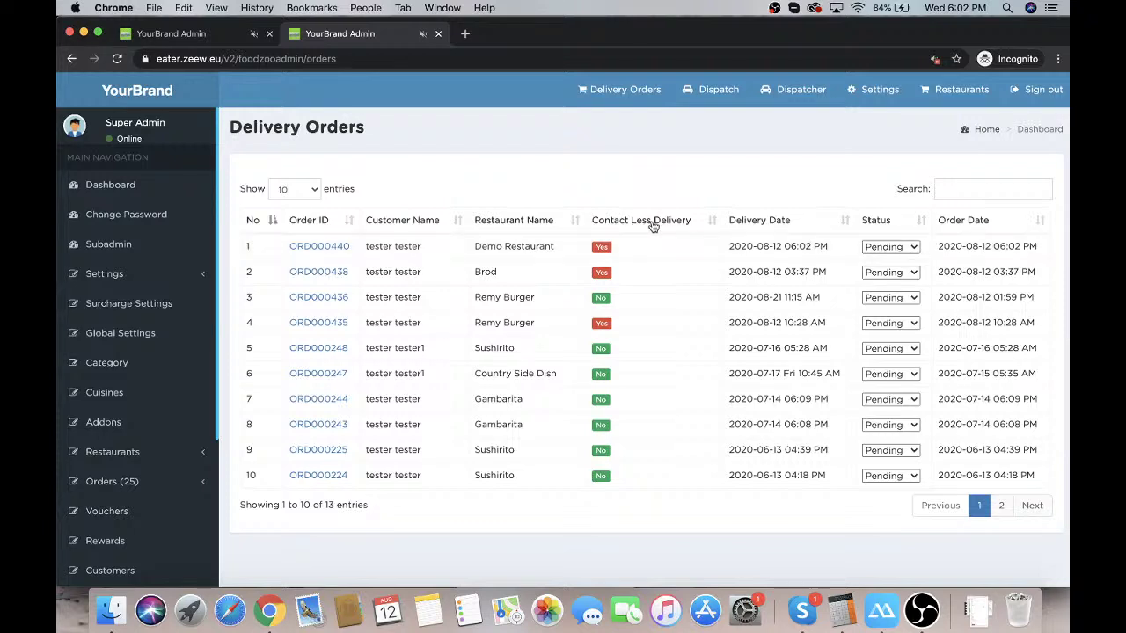
pyautogui.click(879, 248)
pyautogui.click(878, 259)
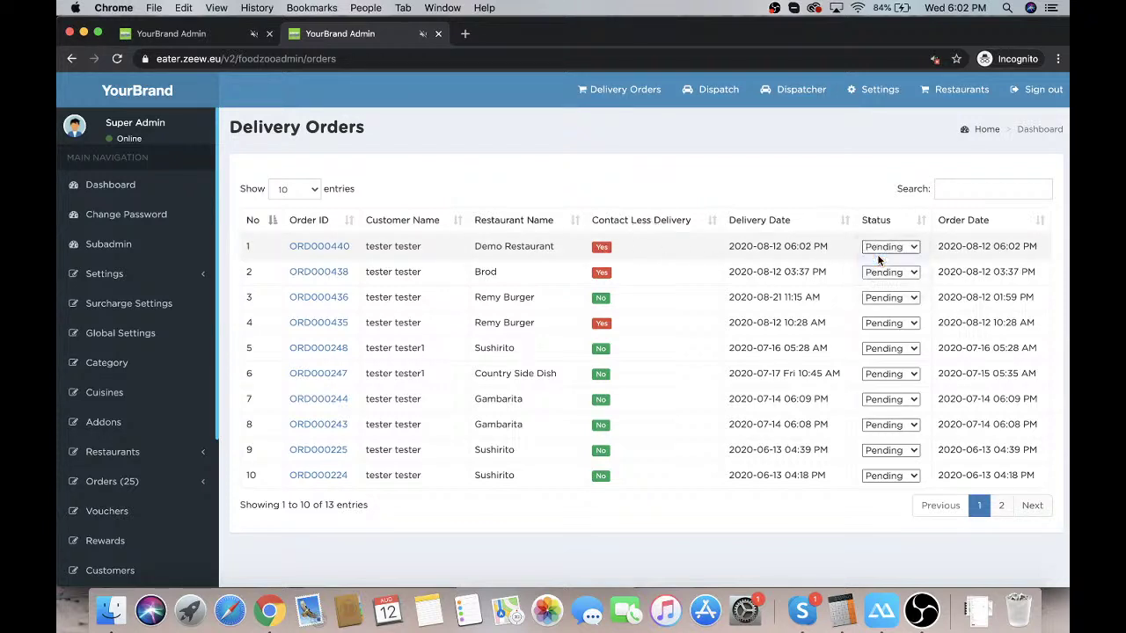
# View the accepted order's tracking in the mirrored customer app and dismiss the notification
pyautogui.click(881, 608)
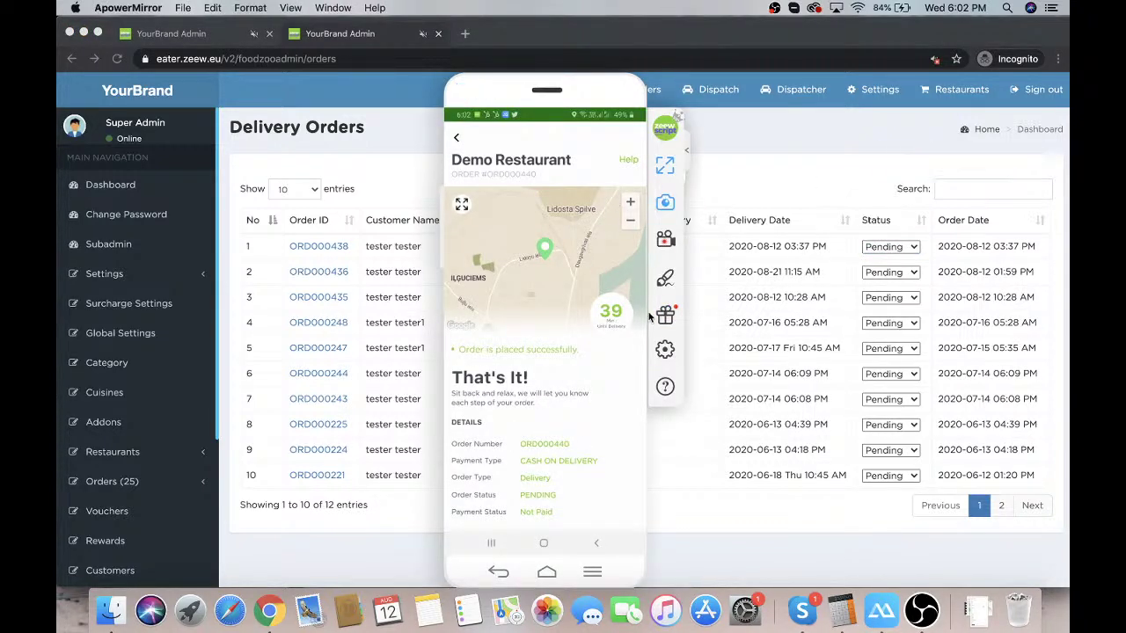
pyautogui.click(592, 345)
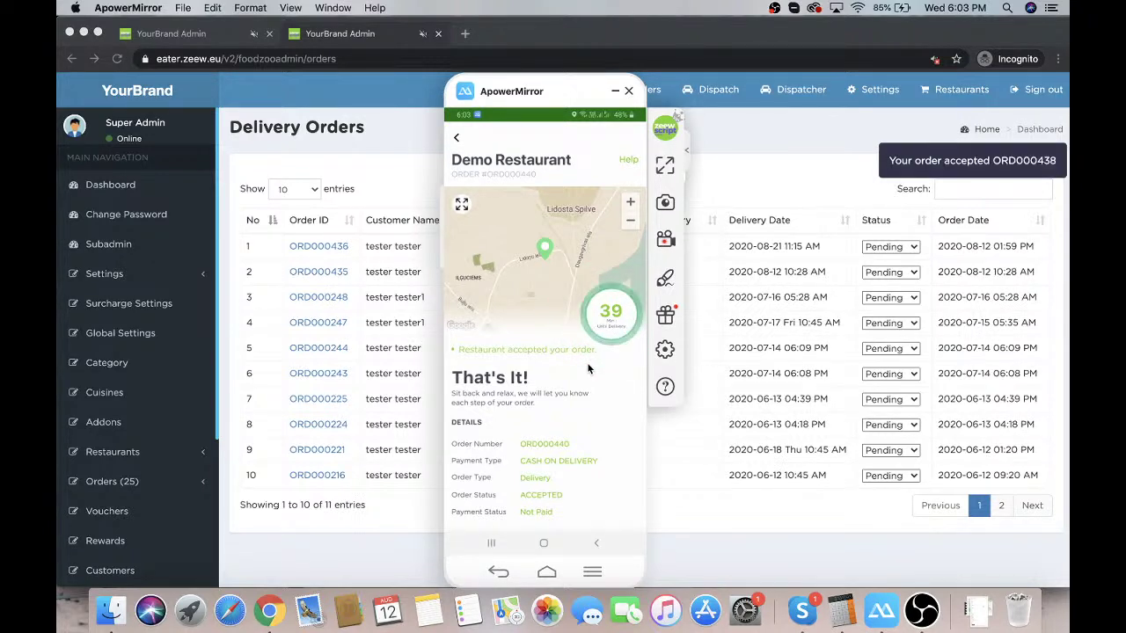
pyautogui.click(967, 146)
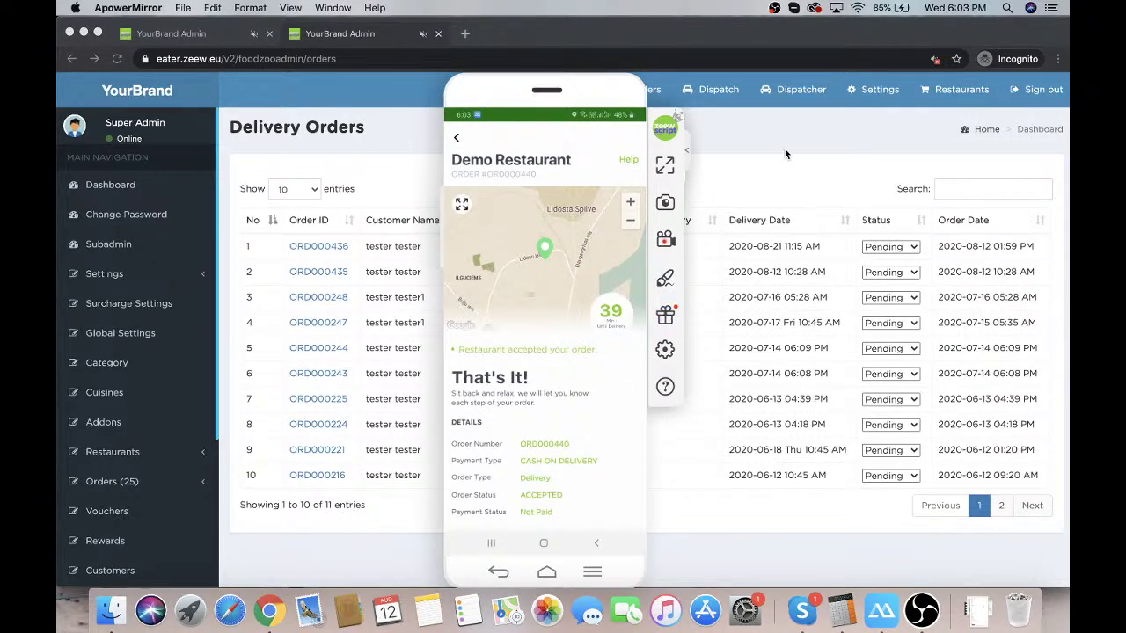
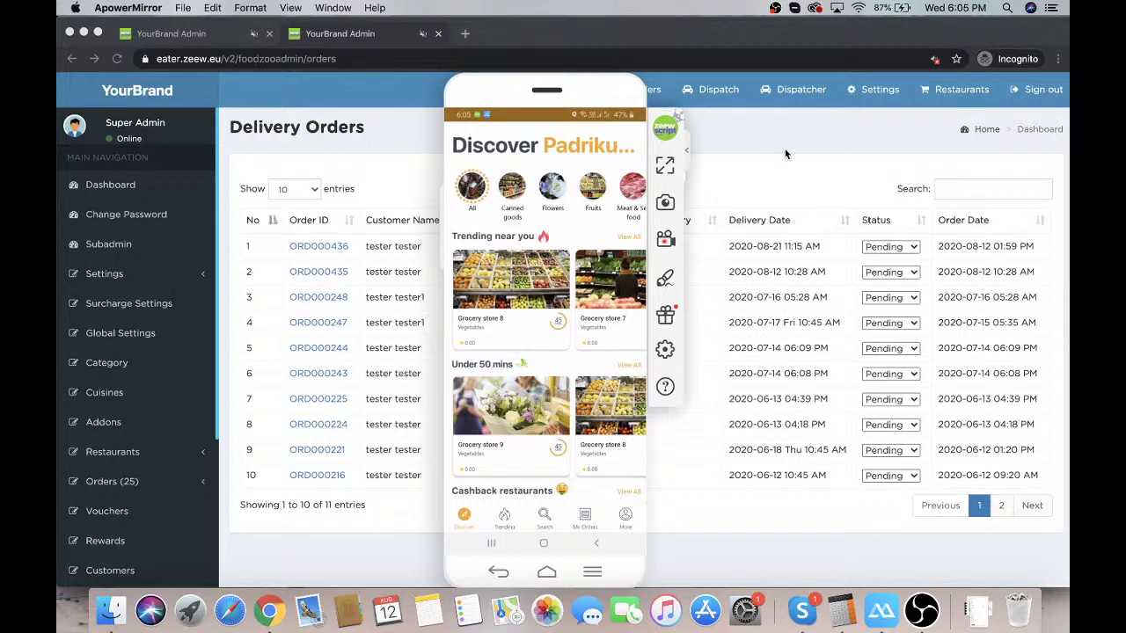
# Bring the browser forward and load zeew.eu in a new tab
pyautogui.moveTo(613, 66)
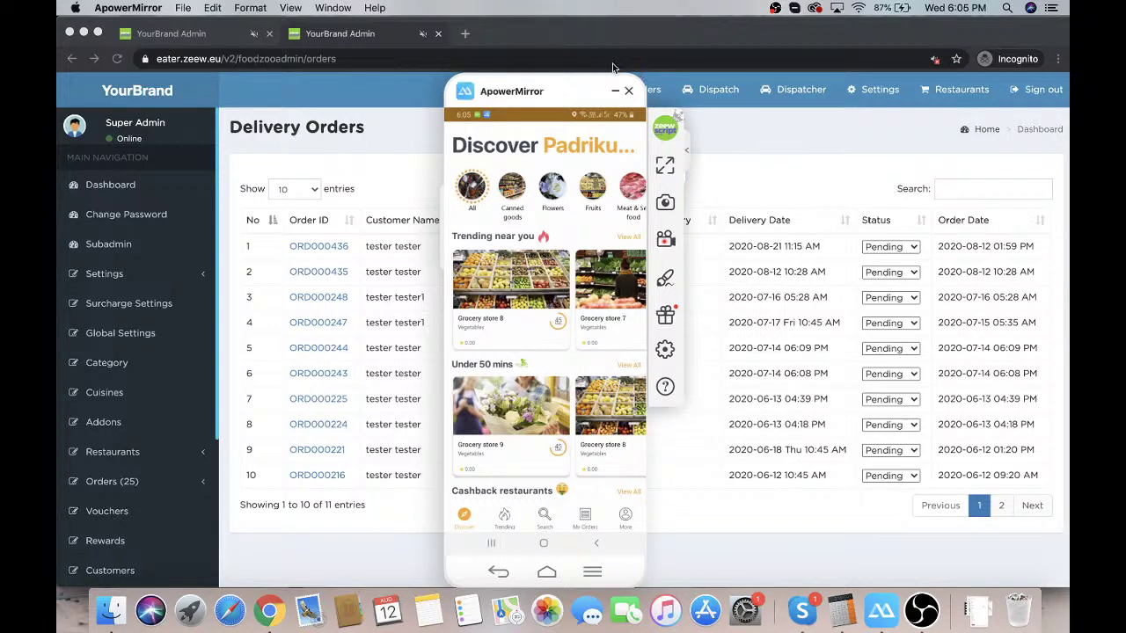
pyautogui.click(464, 34)
pyautogui.click(464, 33)
pyautogui.write('zeew')
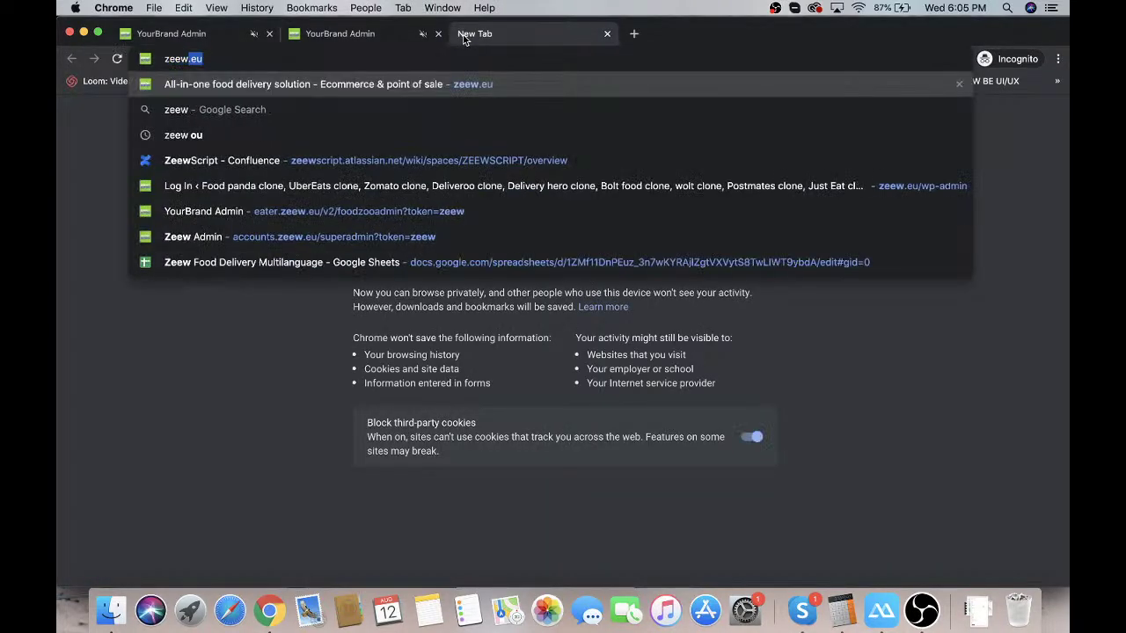
pyautogui.press('Return')
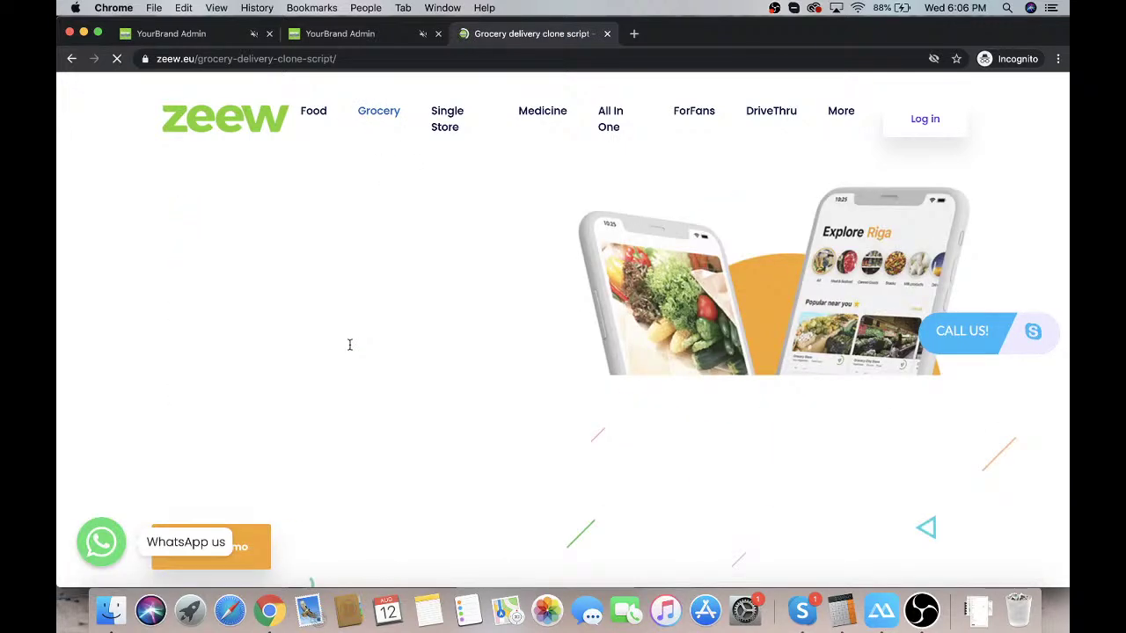
# Scroll the grocery delivery clone script page to its Android and iOS Client App Demos
pyautogui.scroll(-2, 141, 388)
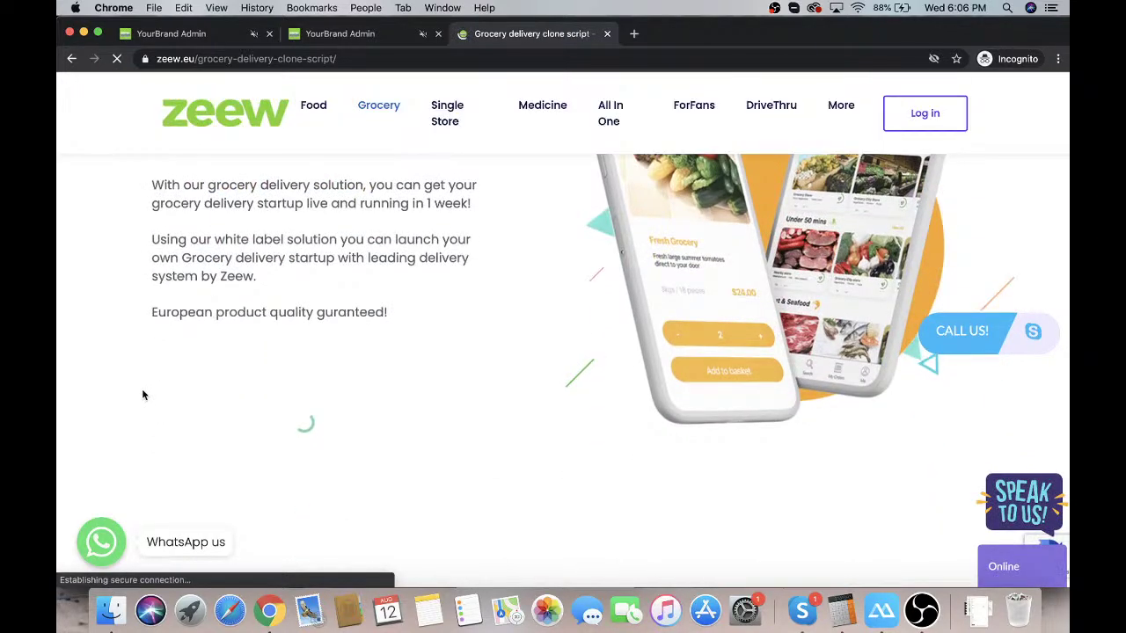
pyautogui.scroll(-5, 133, 364)
pyautogui.scroll(-1, 133, 364)
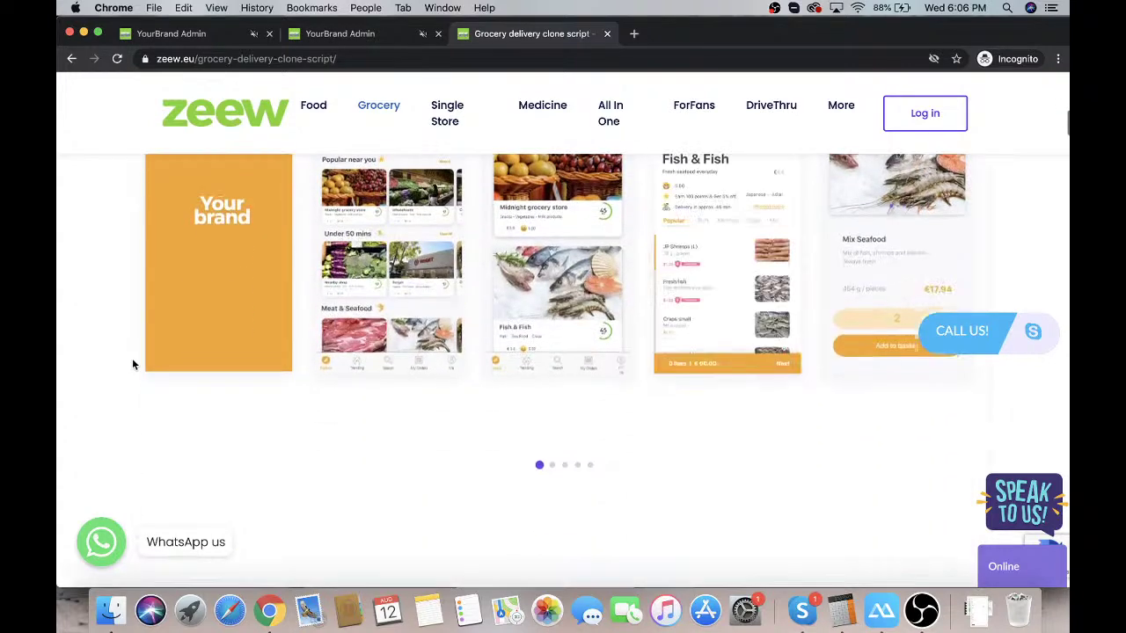
pyautogui.scroll(-8, 293, 391)
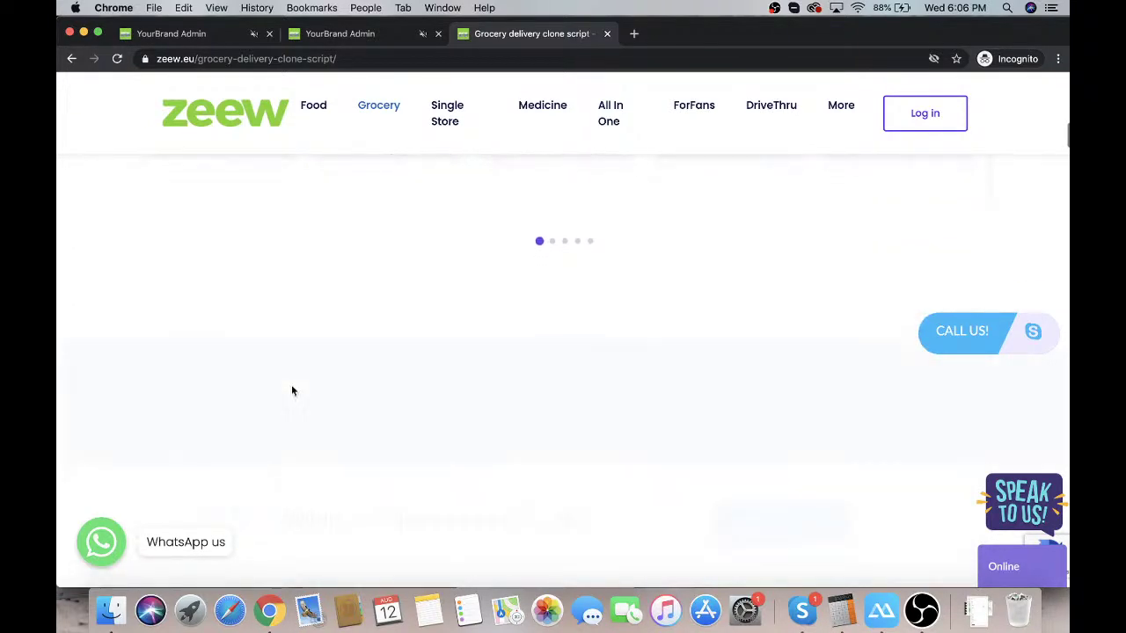
pyautogui.scroll(2, 291, 384)
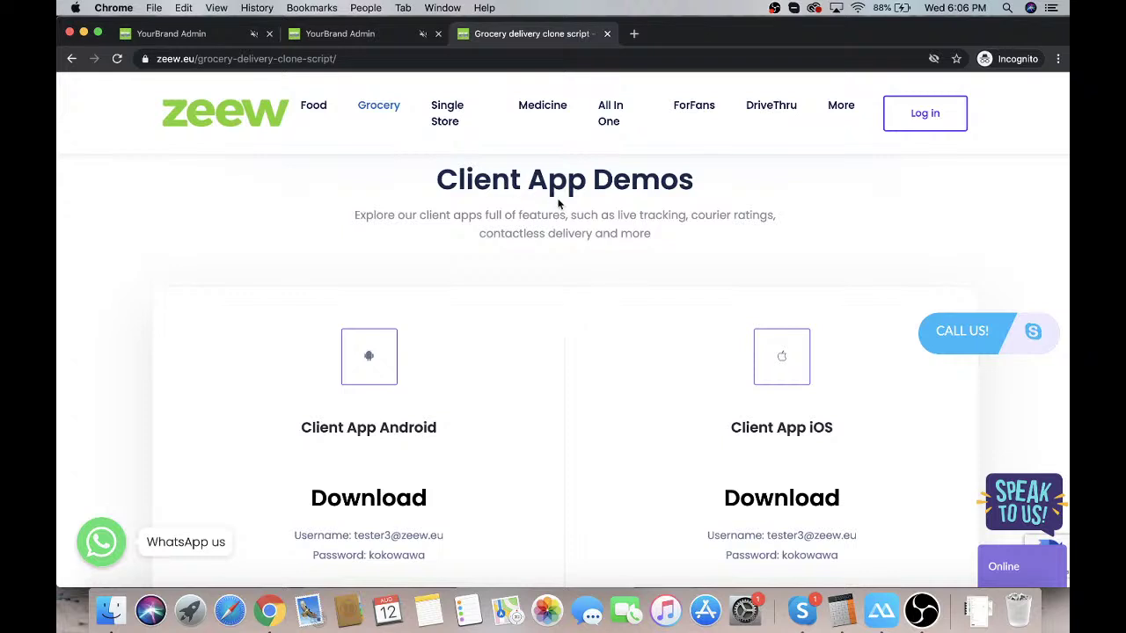
# Scroll past Courier App Demos and Store & Kitchen Demos to the Client Web Ordering live demo
pyautogui.scroll(-1, 527, 464)
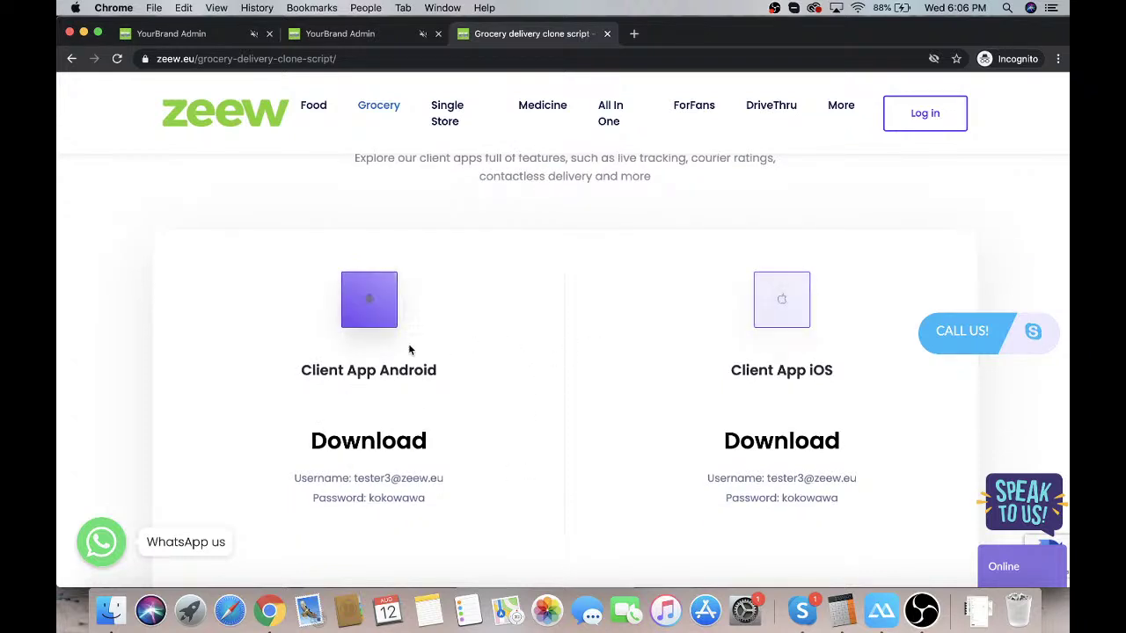
pyautogui.scroll(-1, 509, 445)
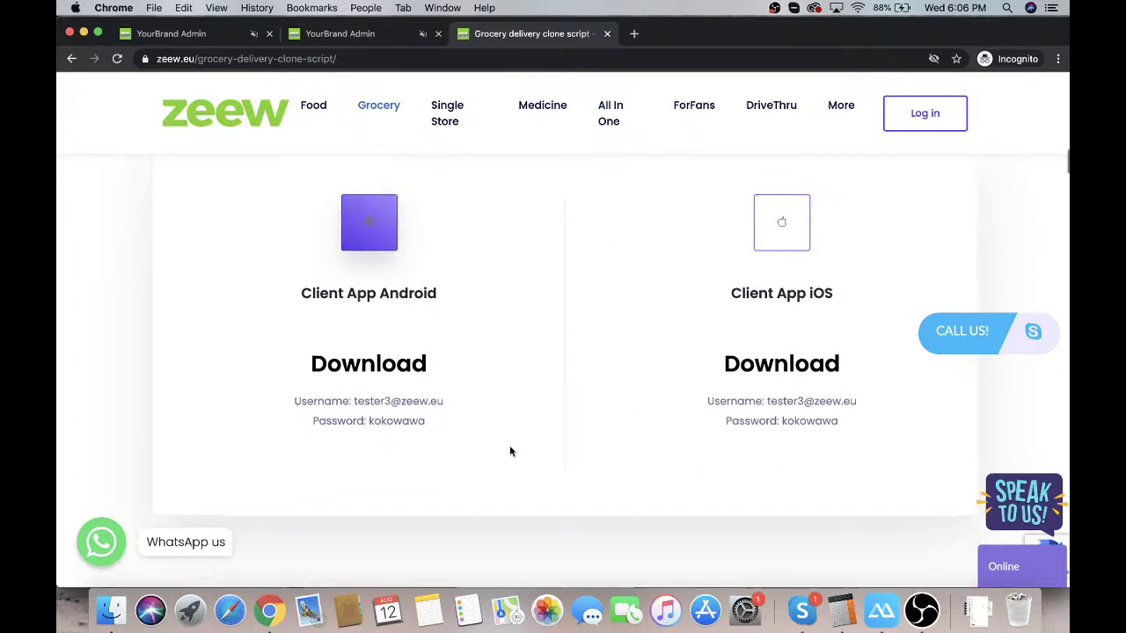
pyautogui.scroll(-4, 610, 401)
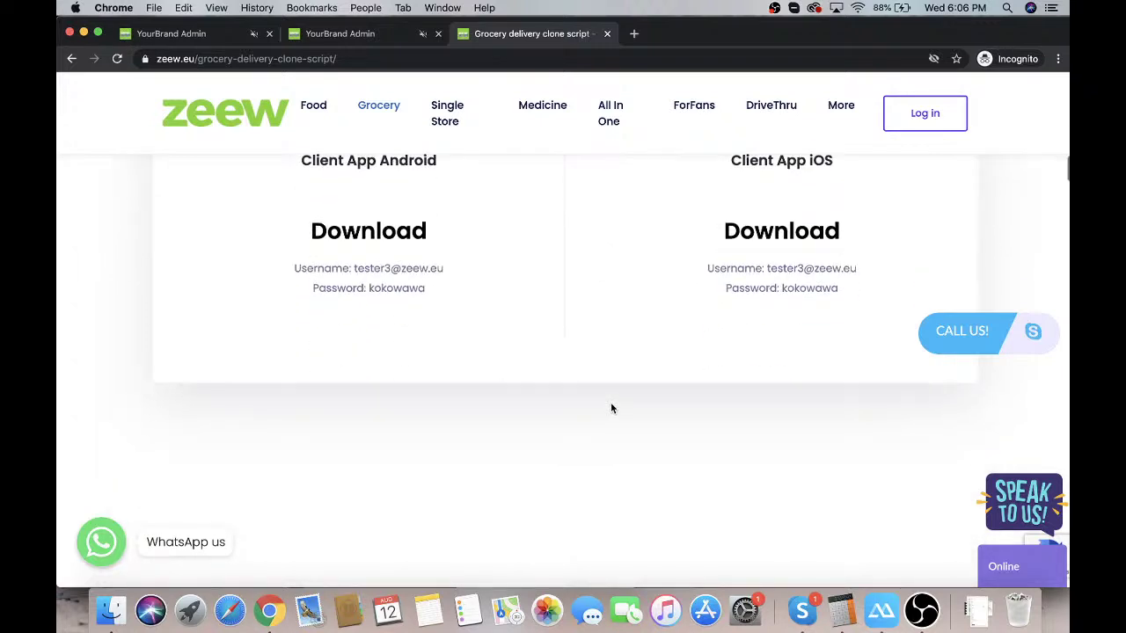
pyautogui.scroll(-2, 610, 407)
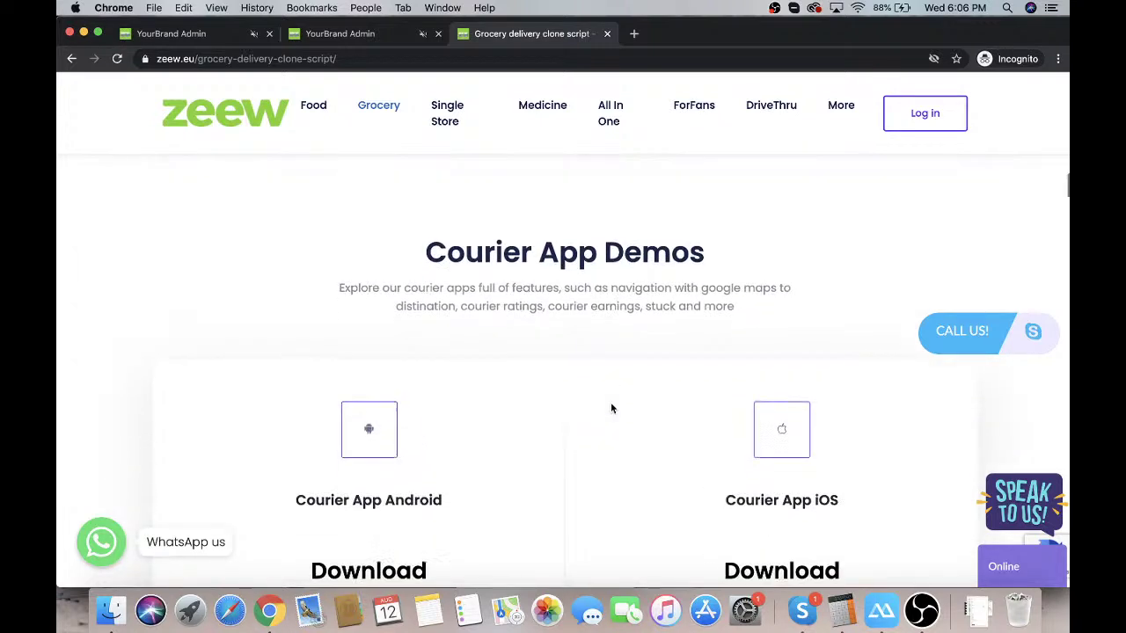
pyautogui.scroll(-9, 594, 464)
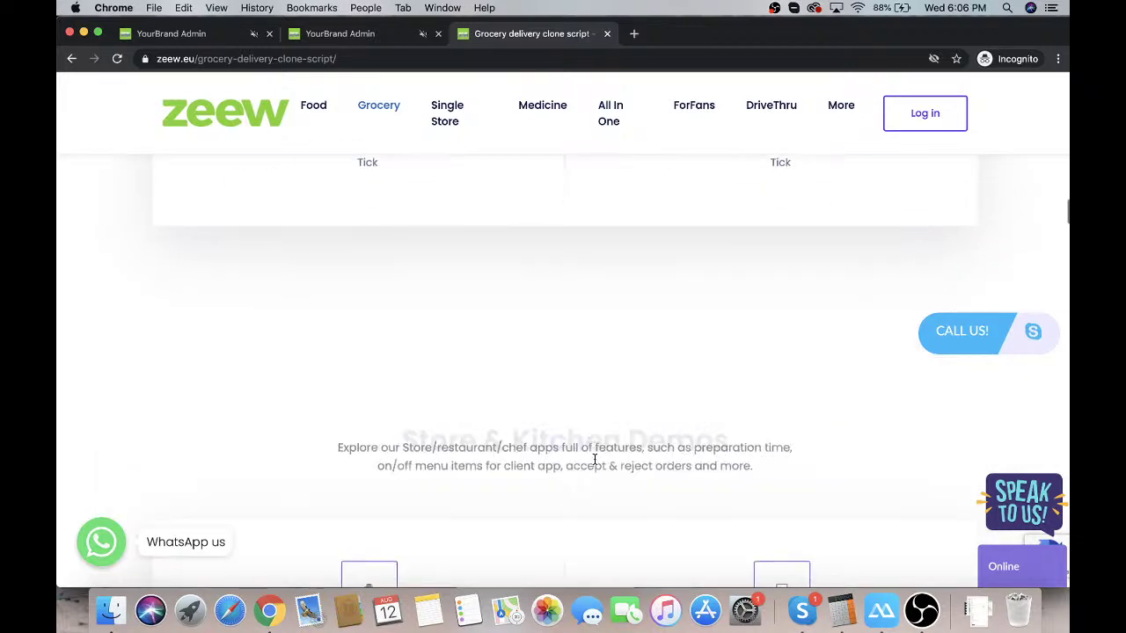
pyautogui.scroll(1, 595, 459)
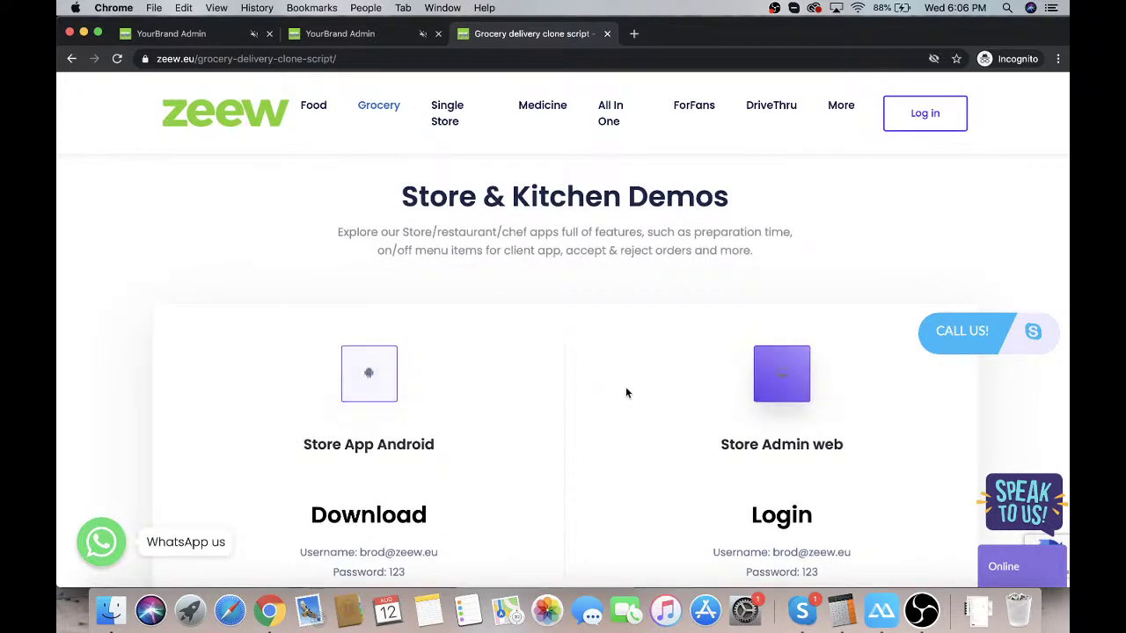
pyautogui.scroll(-8, 668, 433)
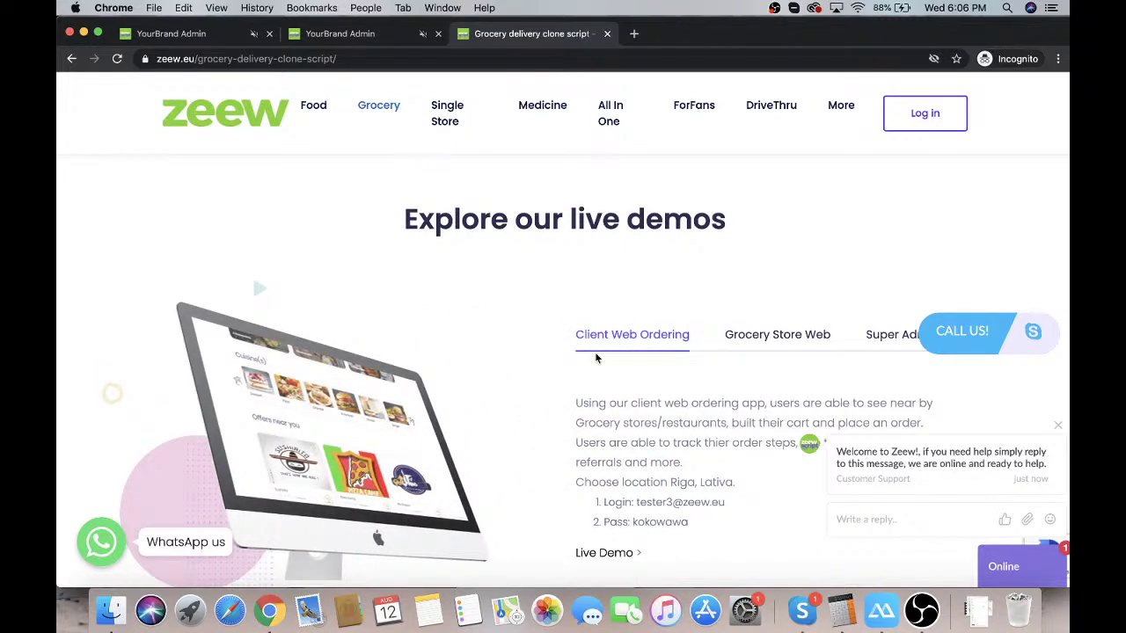
pyautogui.scroll(-2, 595, 358)
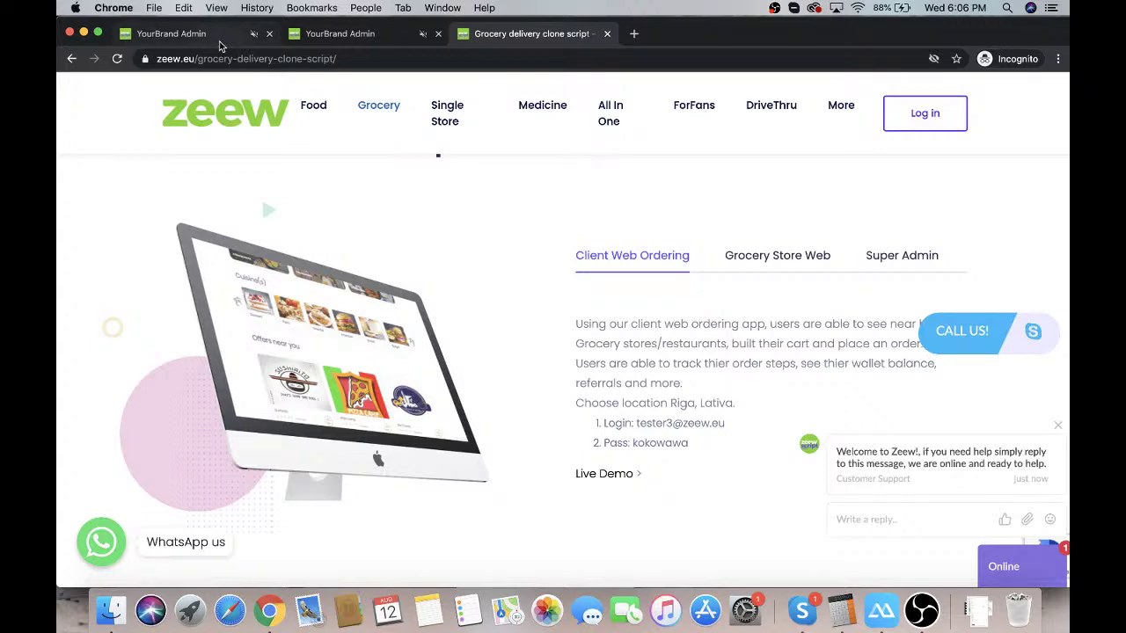
# Switch to the YourBrand Admin tab and scroll its sidebar, showing the 11 Pending orders
pyautogui.click(203, 33)
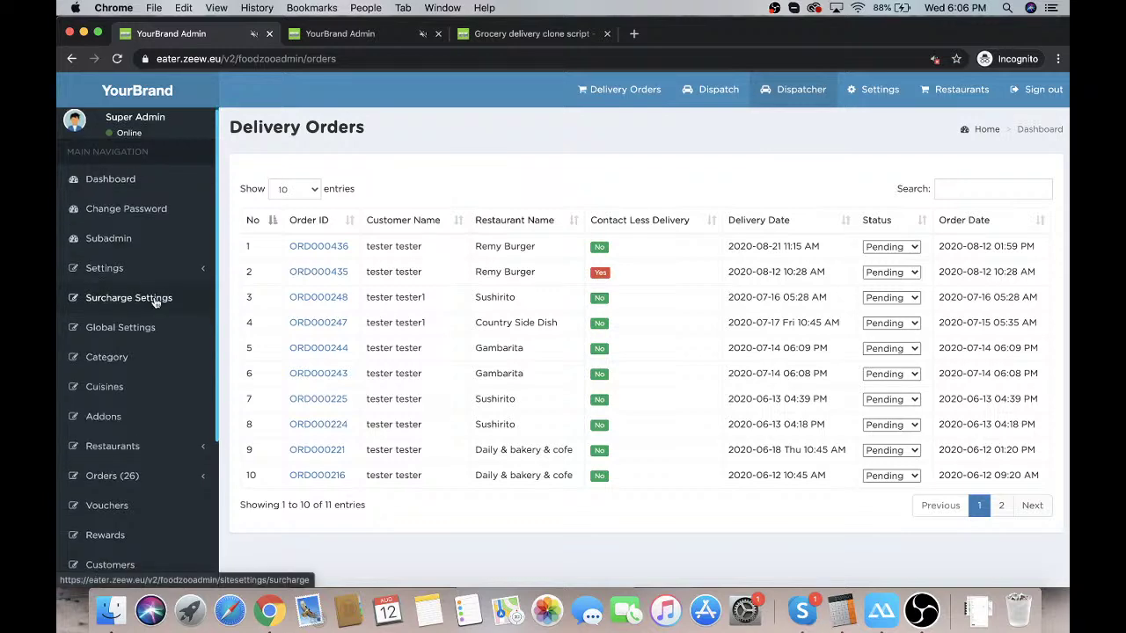
pyautogui.scroll(-4, 154, 303)
pyautogui.scroll(-2, 154, 302)
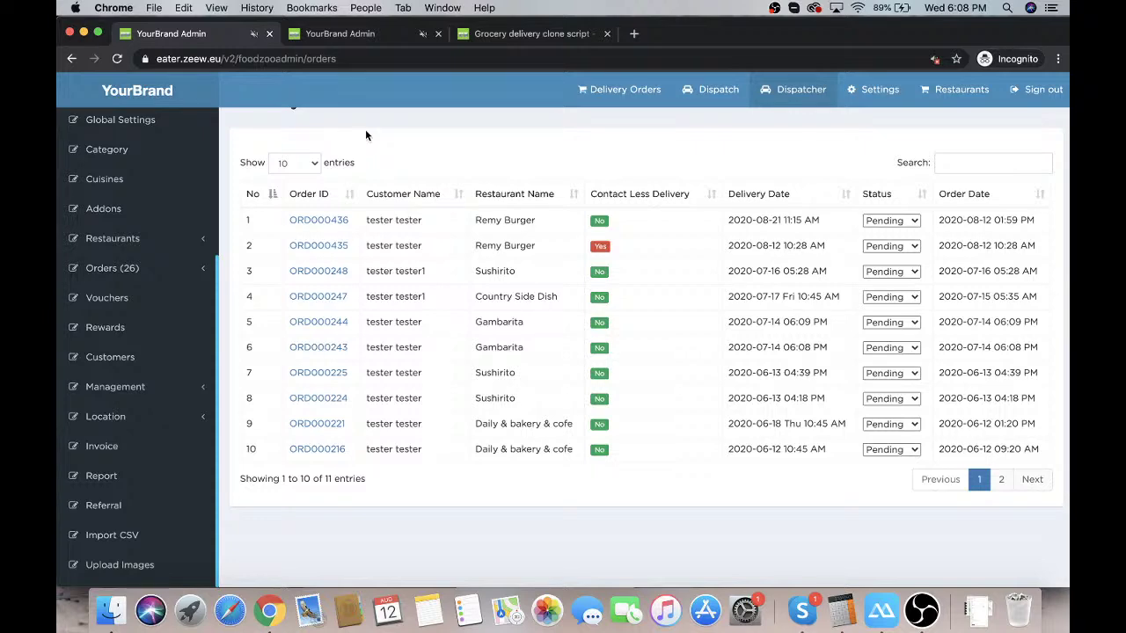
# Back on the grocery page, scroll to the Pricing Table: Basic $99, Pro $399, Gold $599 monthly
pyautogui.click(480, 37)
pyautogui.scroll(-10, 464, 296)
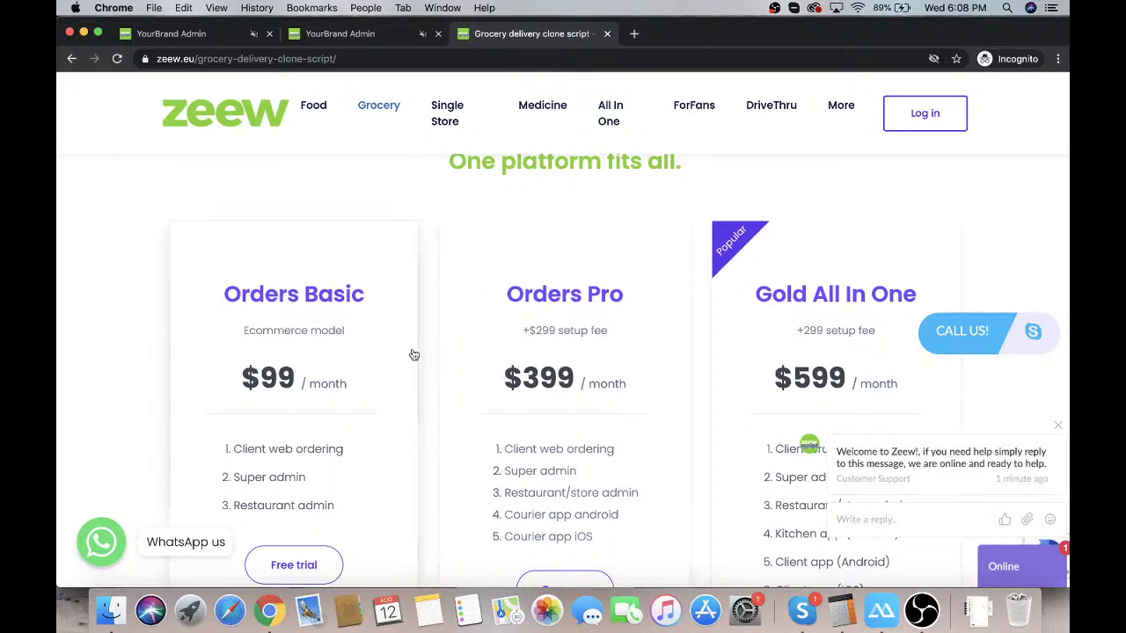
pyautogui.scroll(-2, 413, 354)
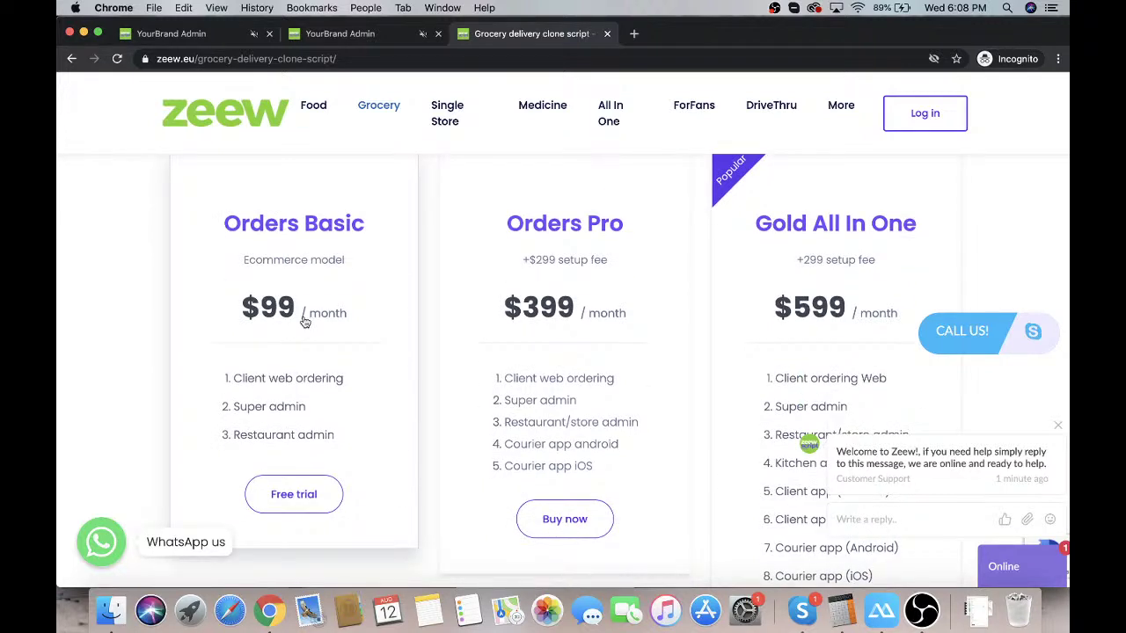